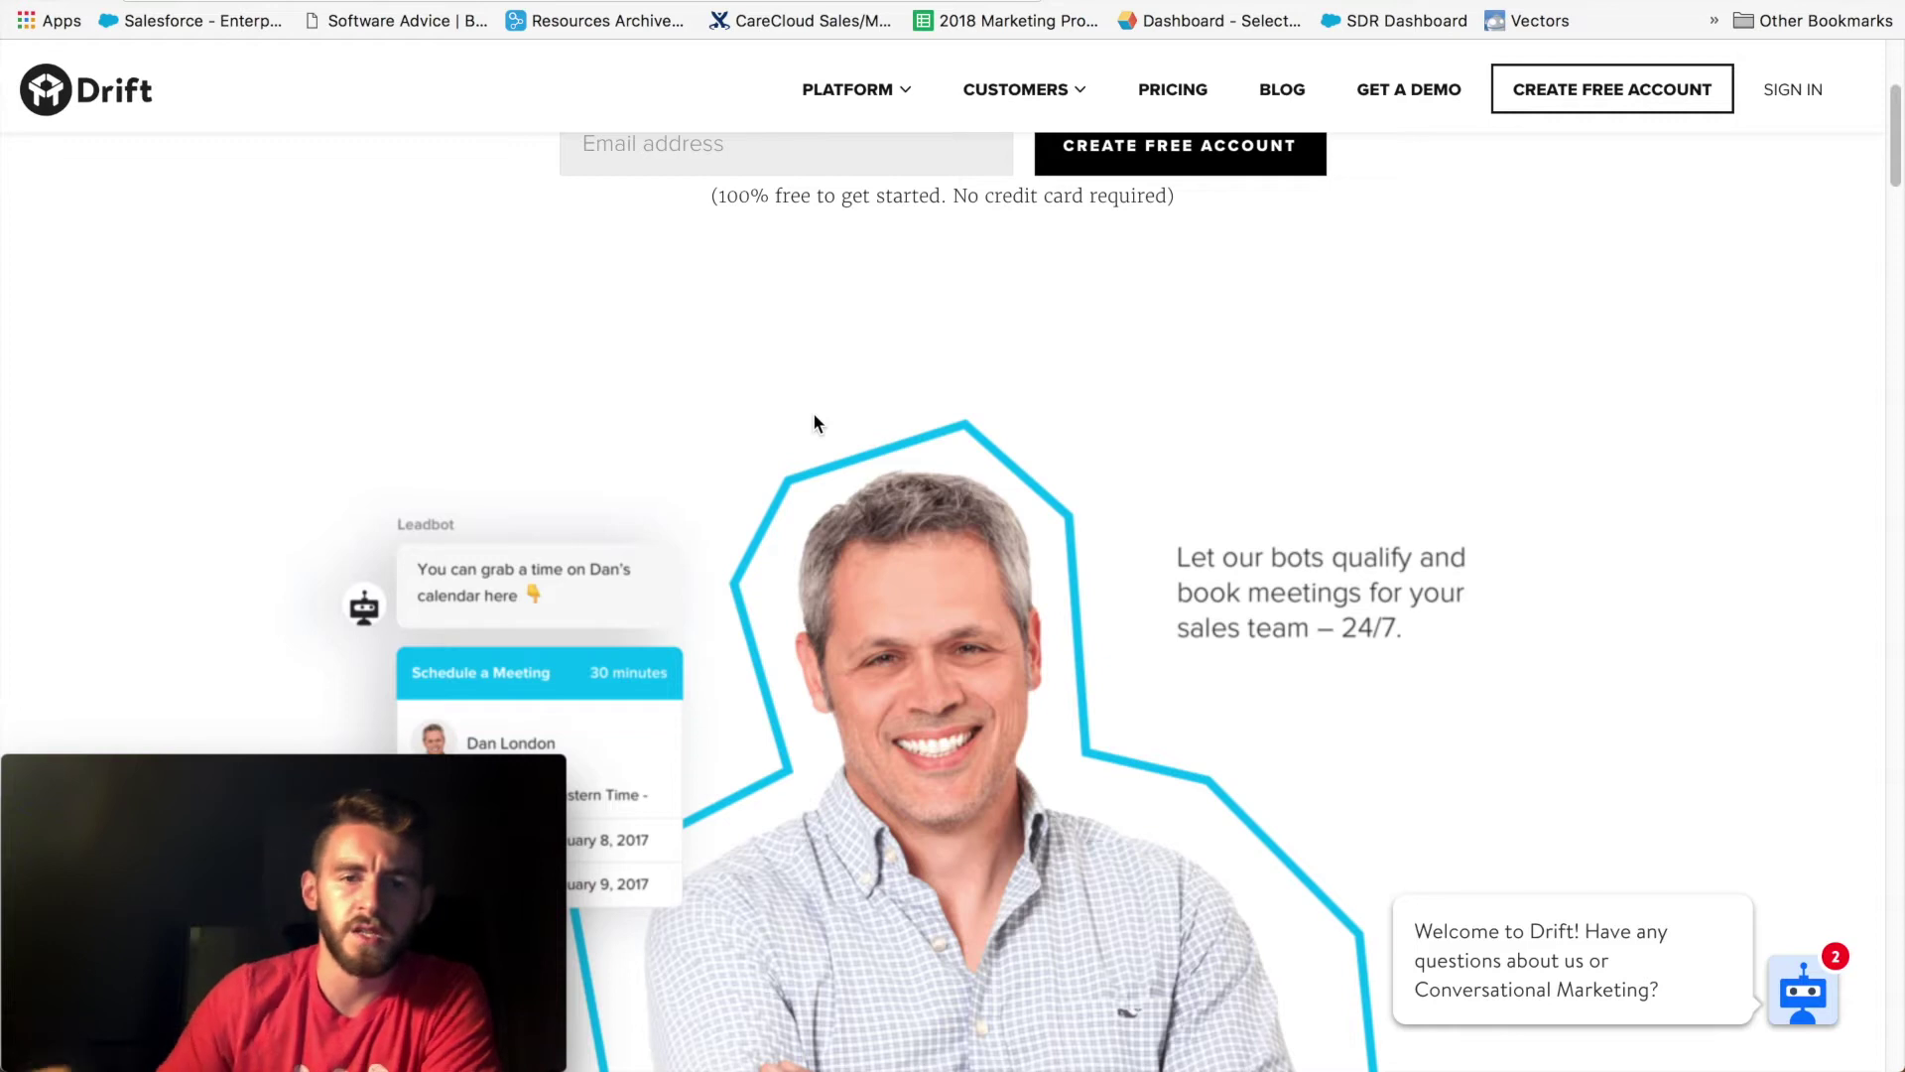
Step: Open Drift's pricing page and review the Free, Standard and Pro plans for teams
scroll(816, 424, up, 1)
scroll(808, 377, up, 5)
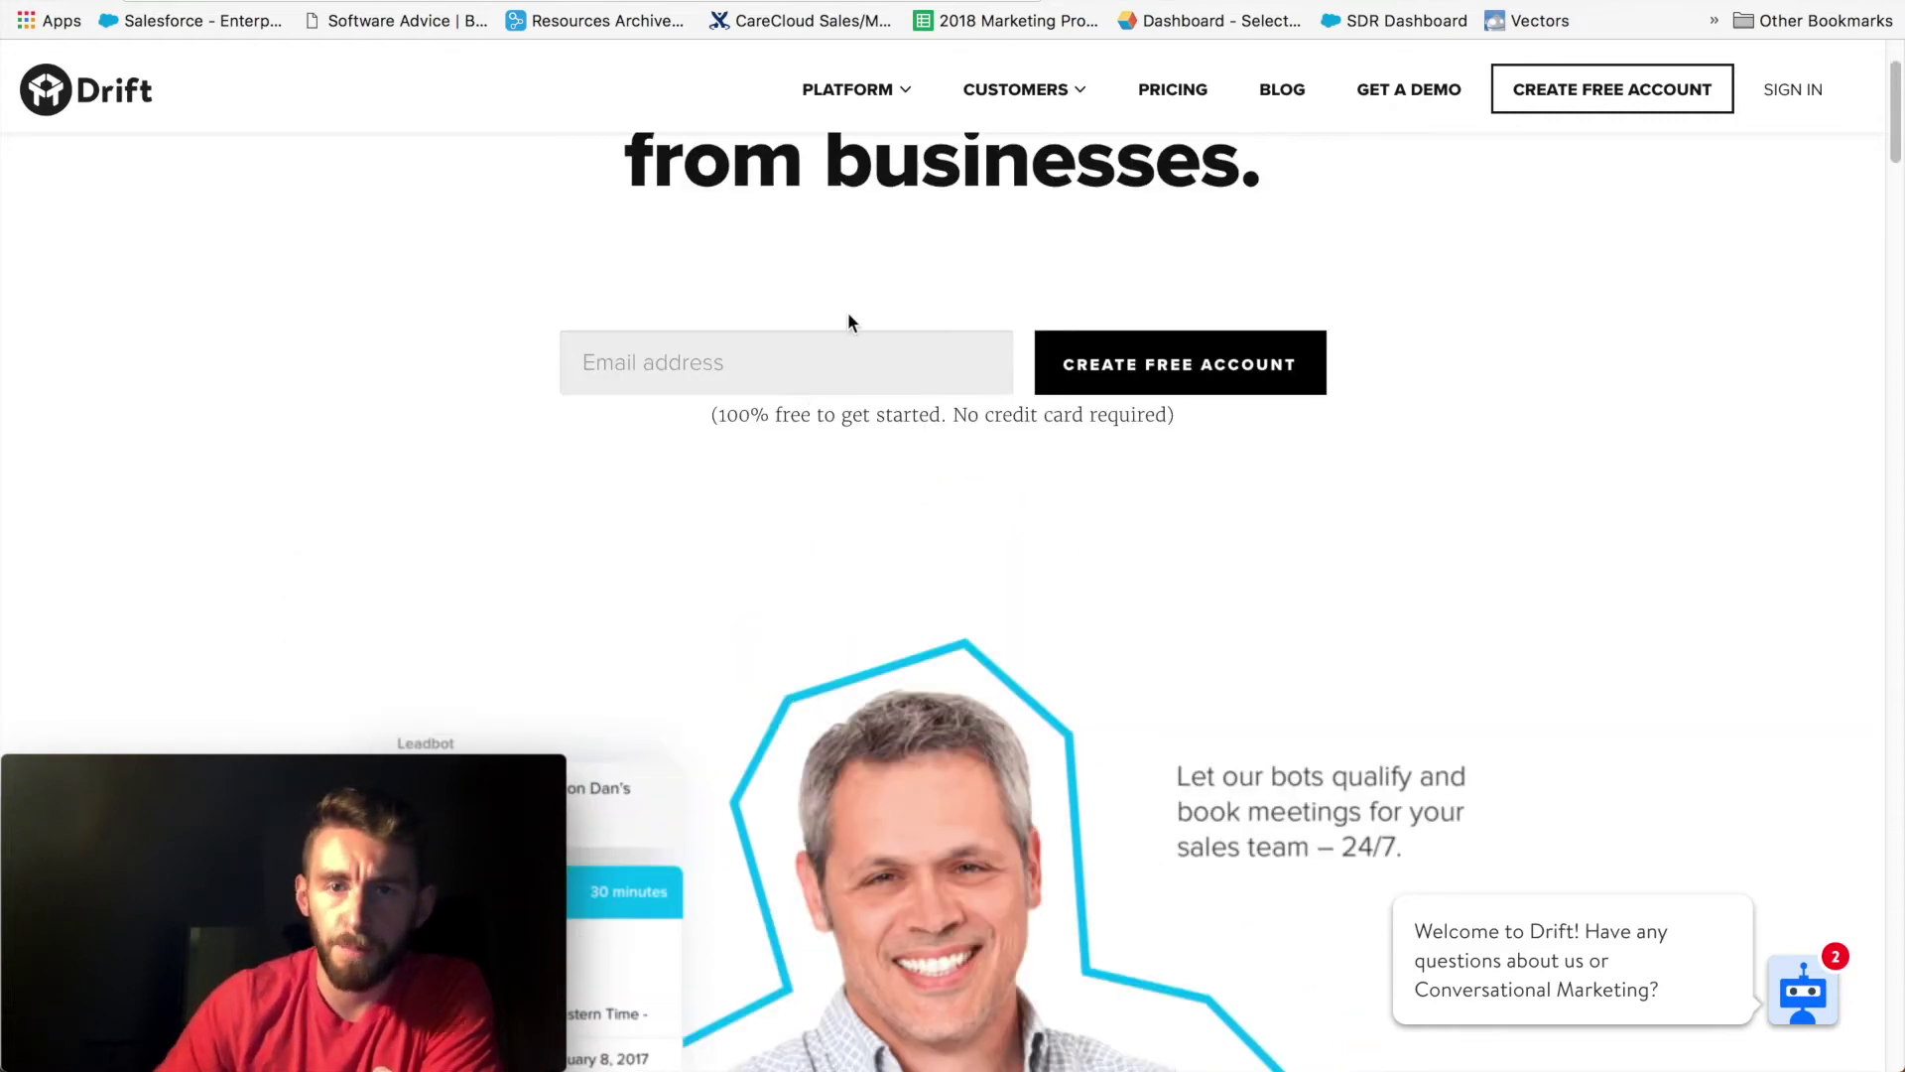
click(1165, 100)
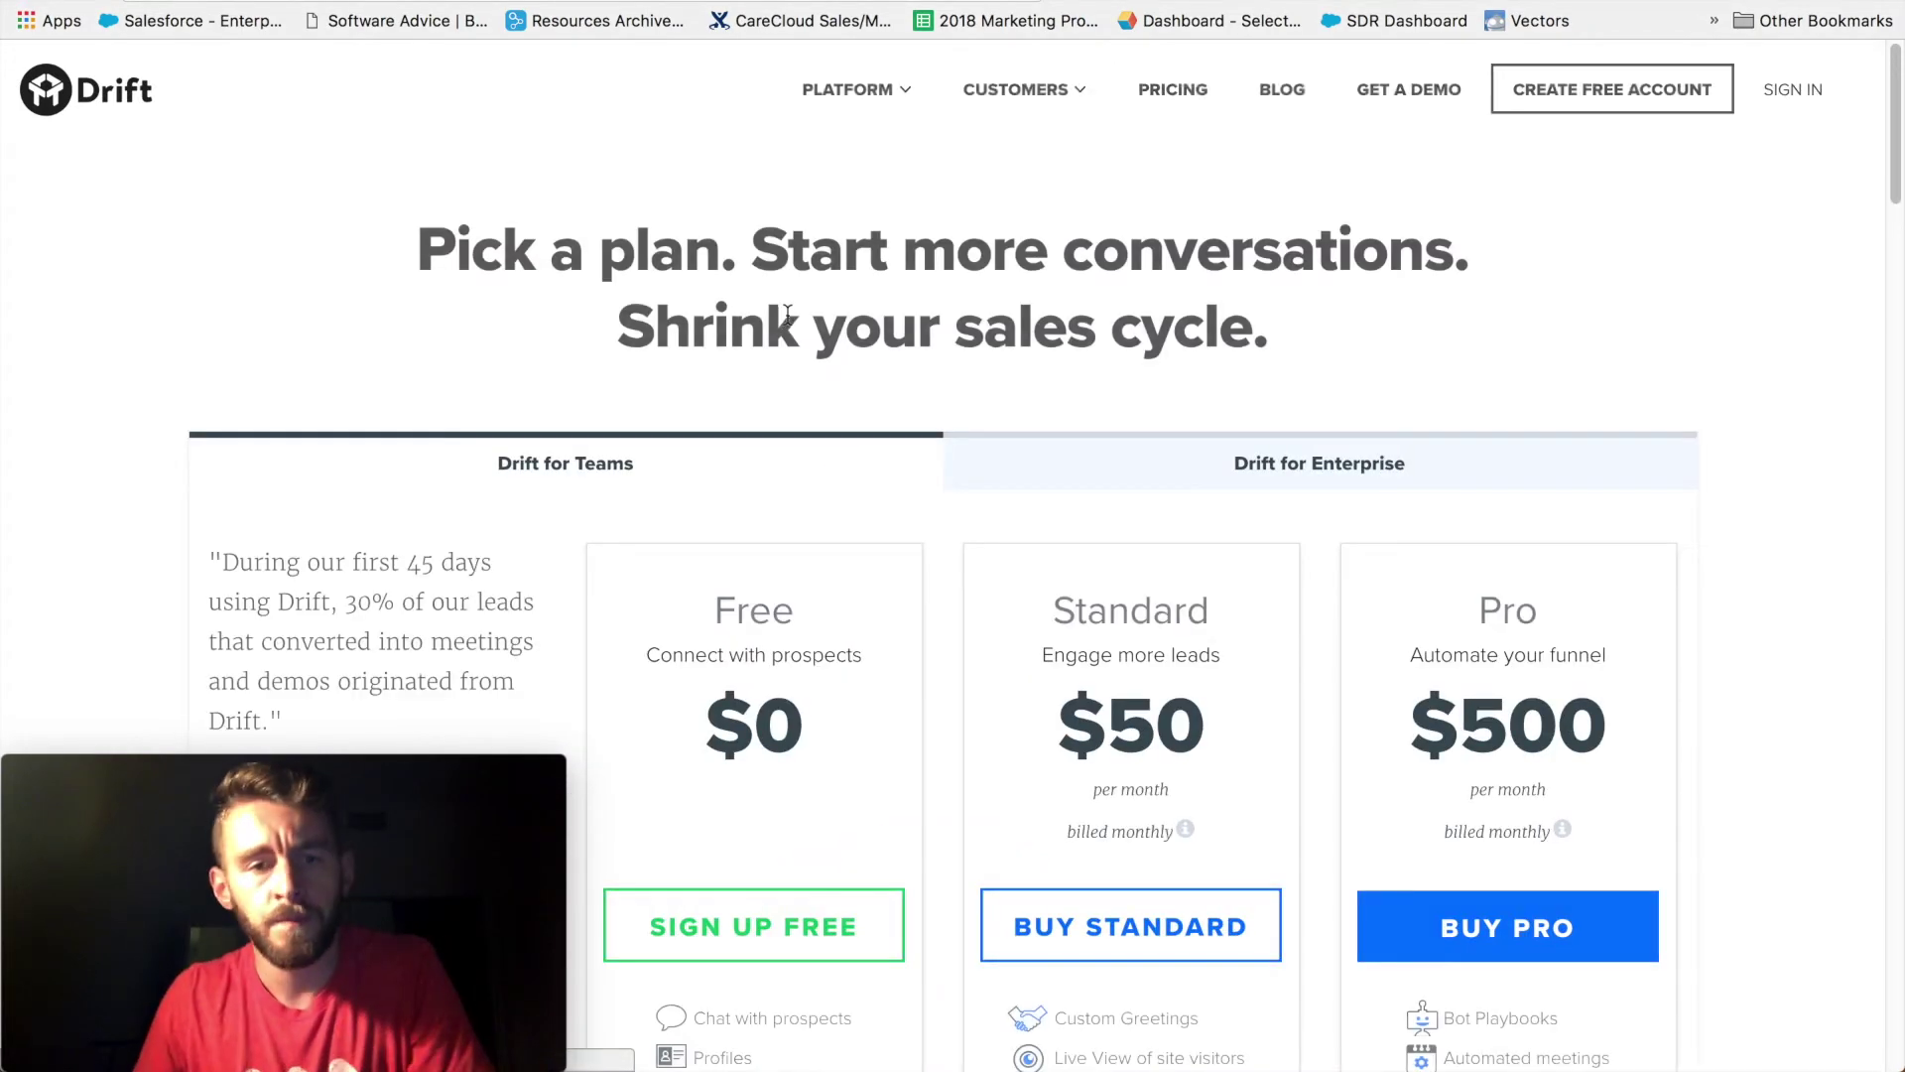
scroll(790, 311, down, 2)
scroll(792, 322, down, 2)
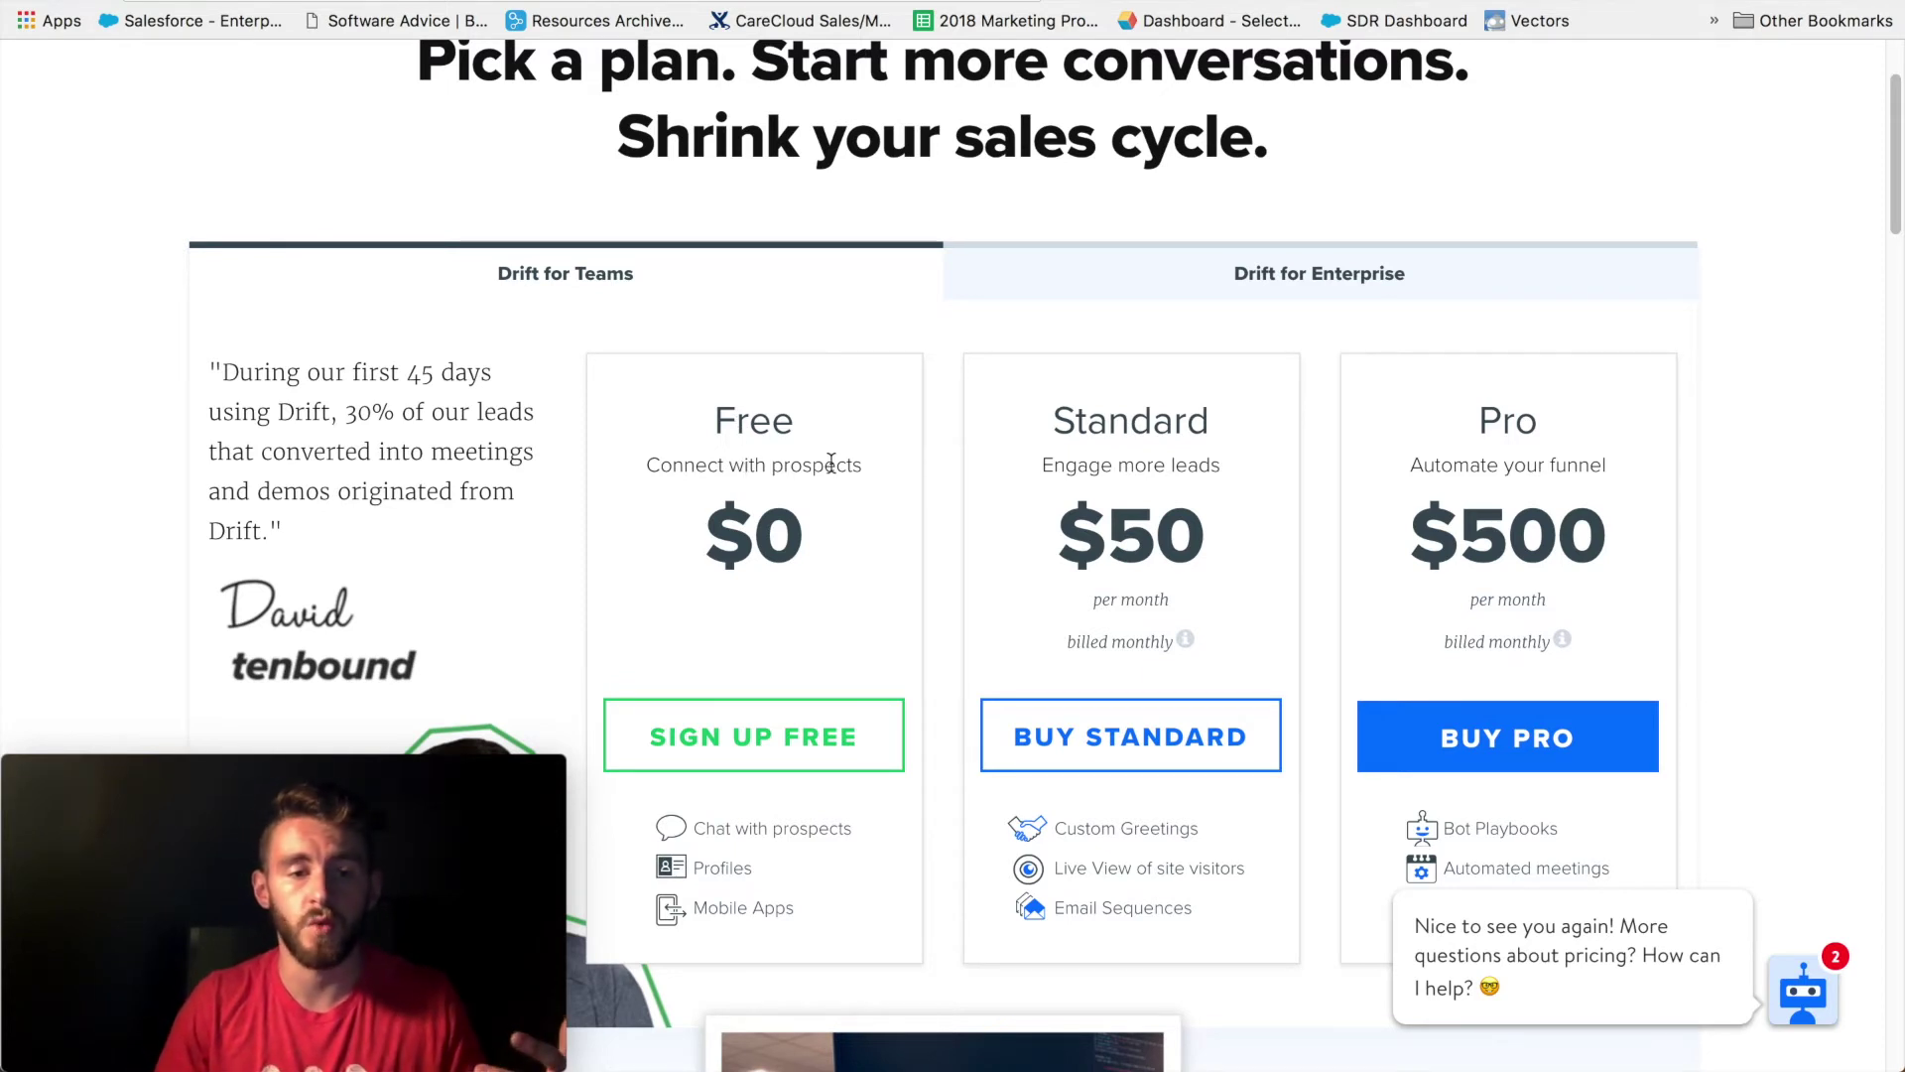
scroll(829, 466, down, 3)
scroll(828, 465, down, 1)
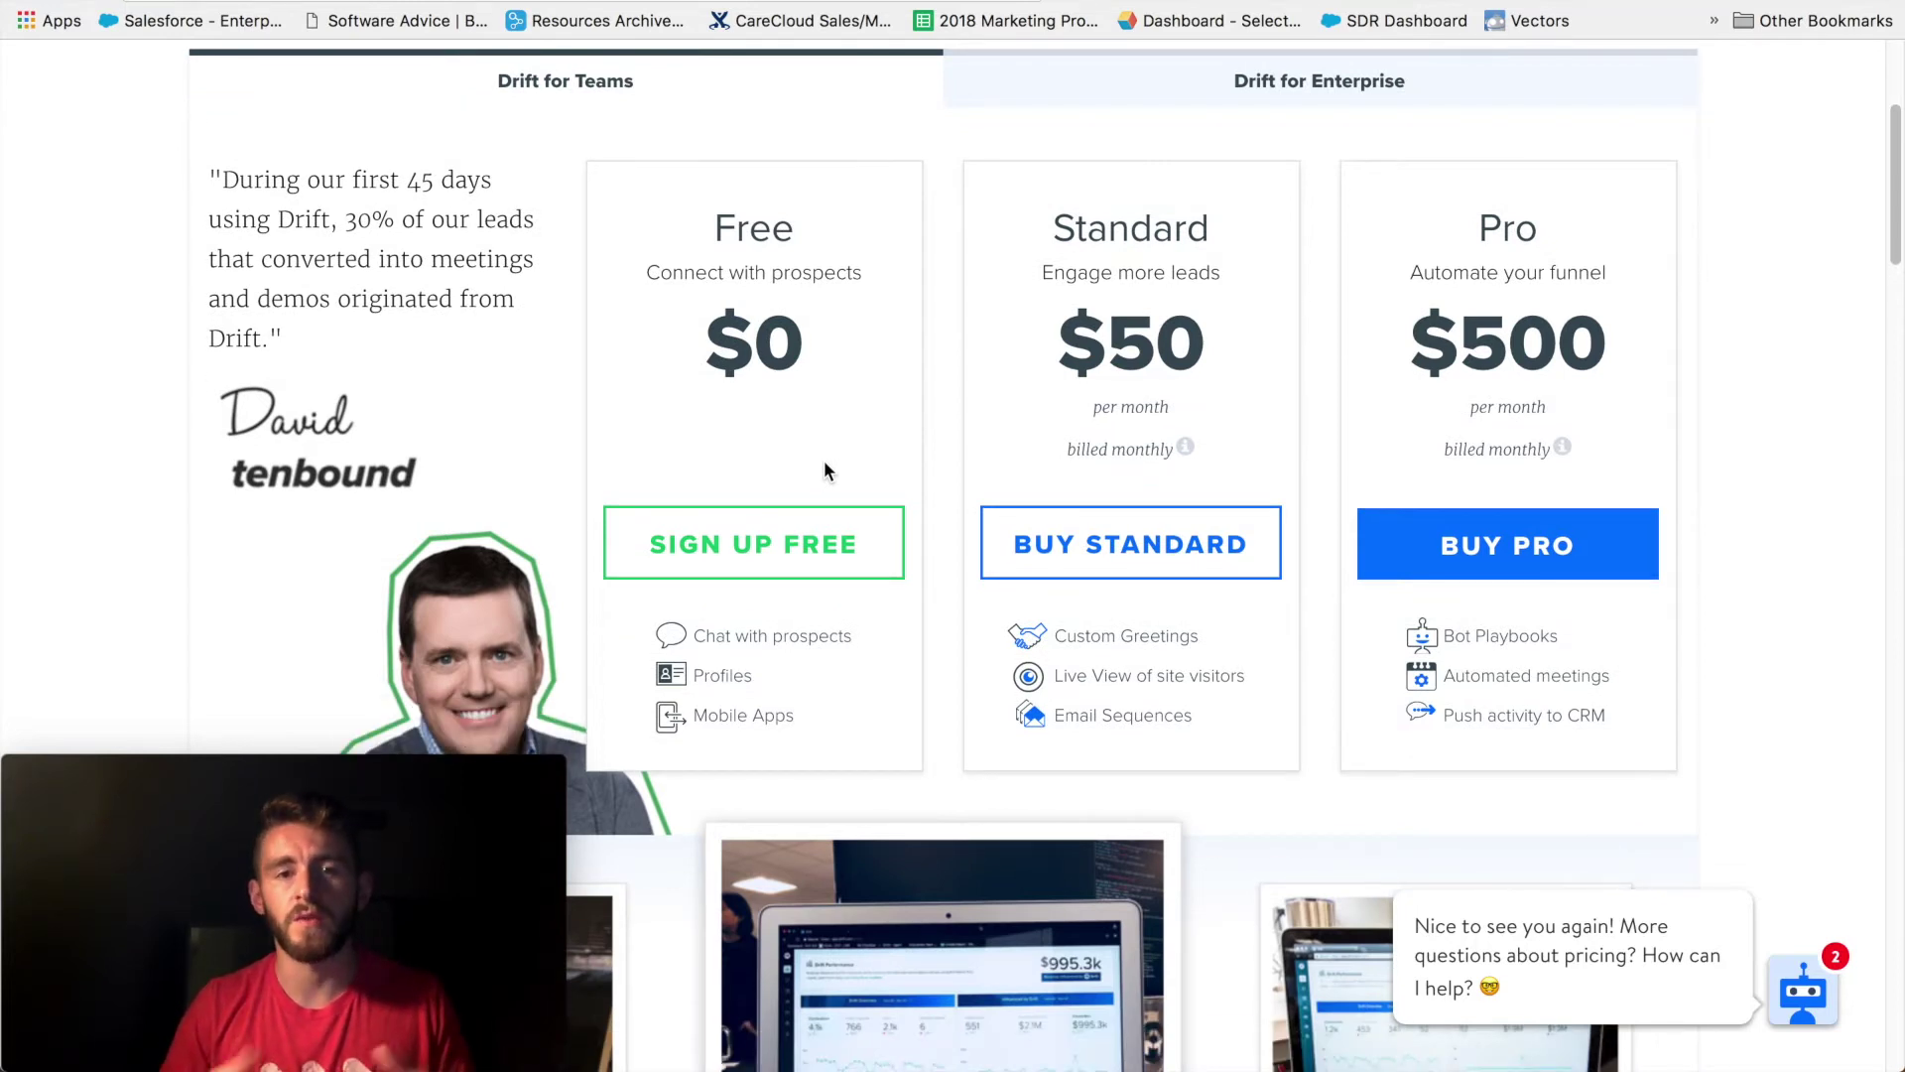
Step: Show the Drift for Enterprise pricing and review the Company and Enterprise plans
scroll(1531, 188, up, 4)
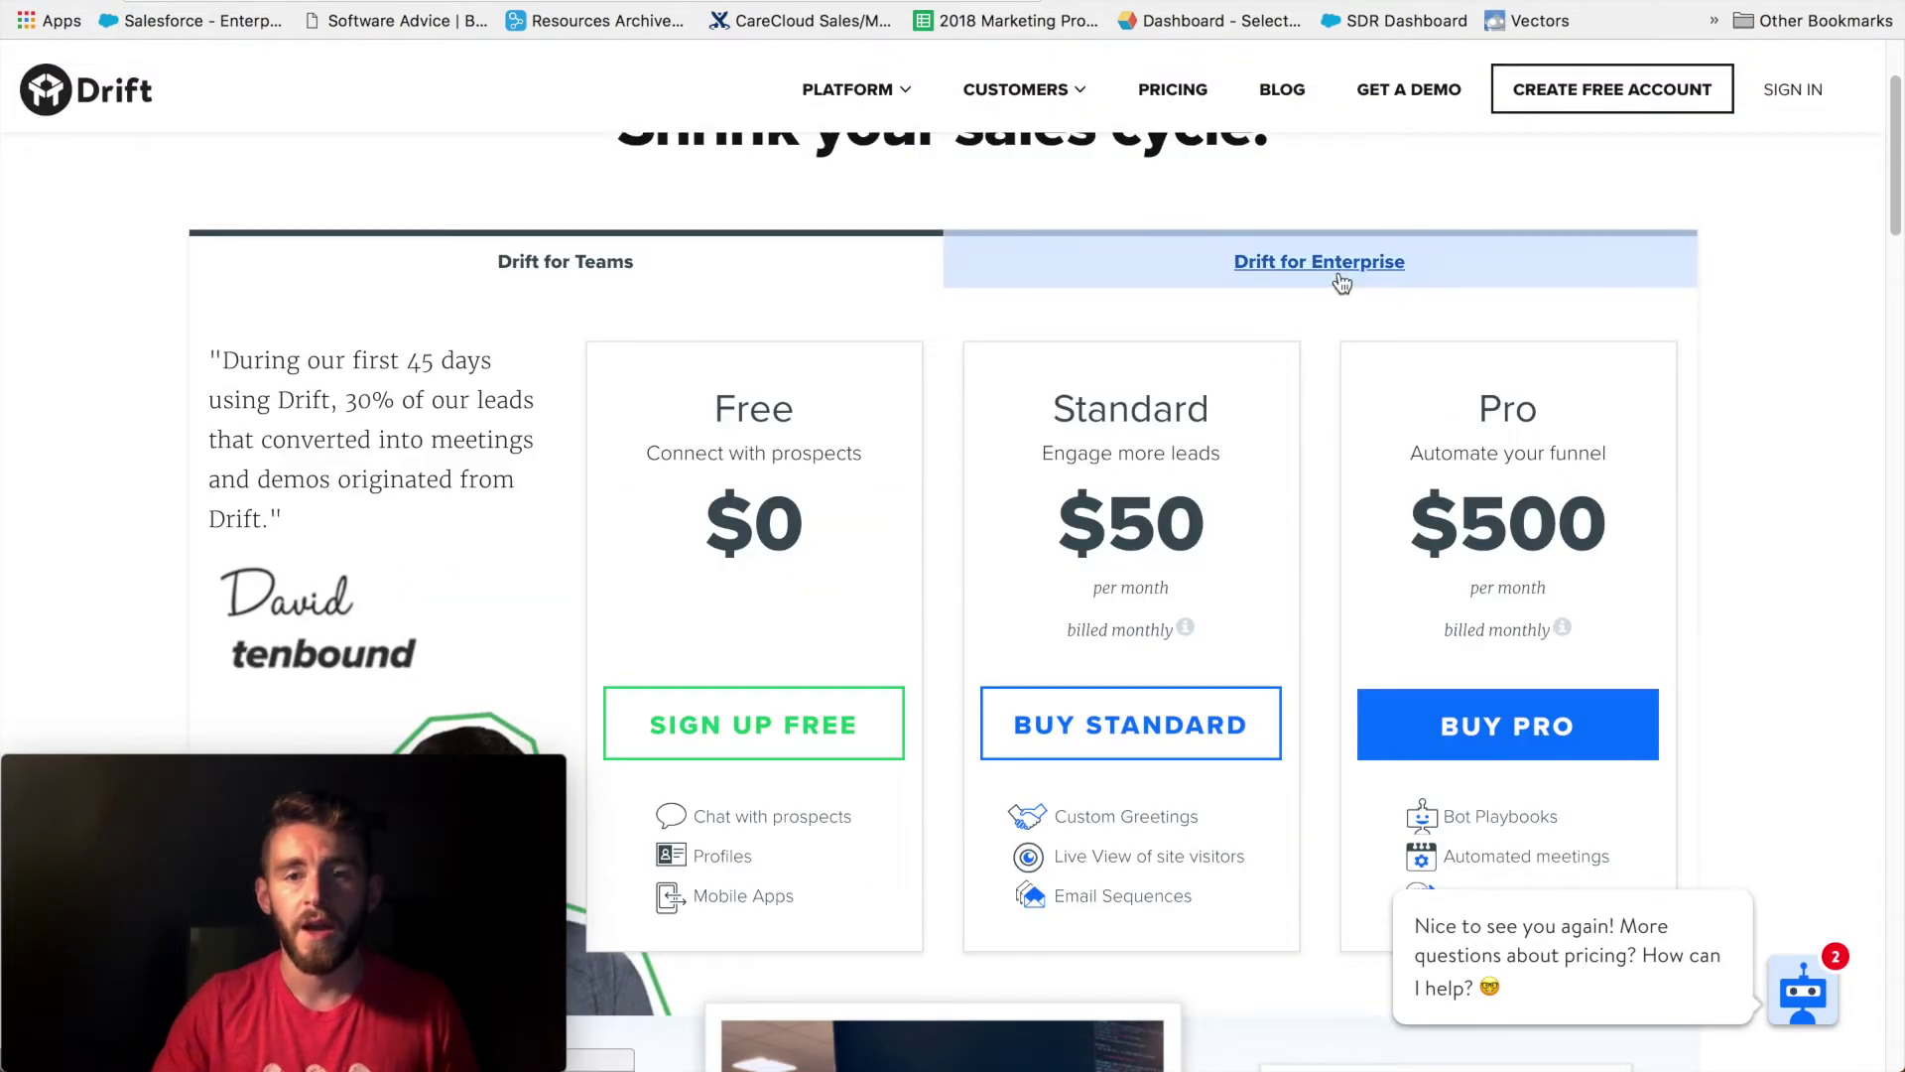
click(1329, 266)
scroll(1252, 443, down, 4)
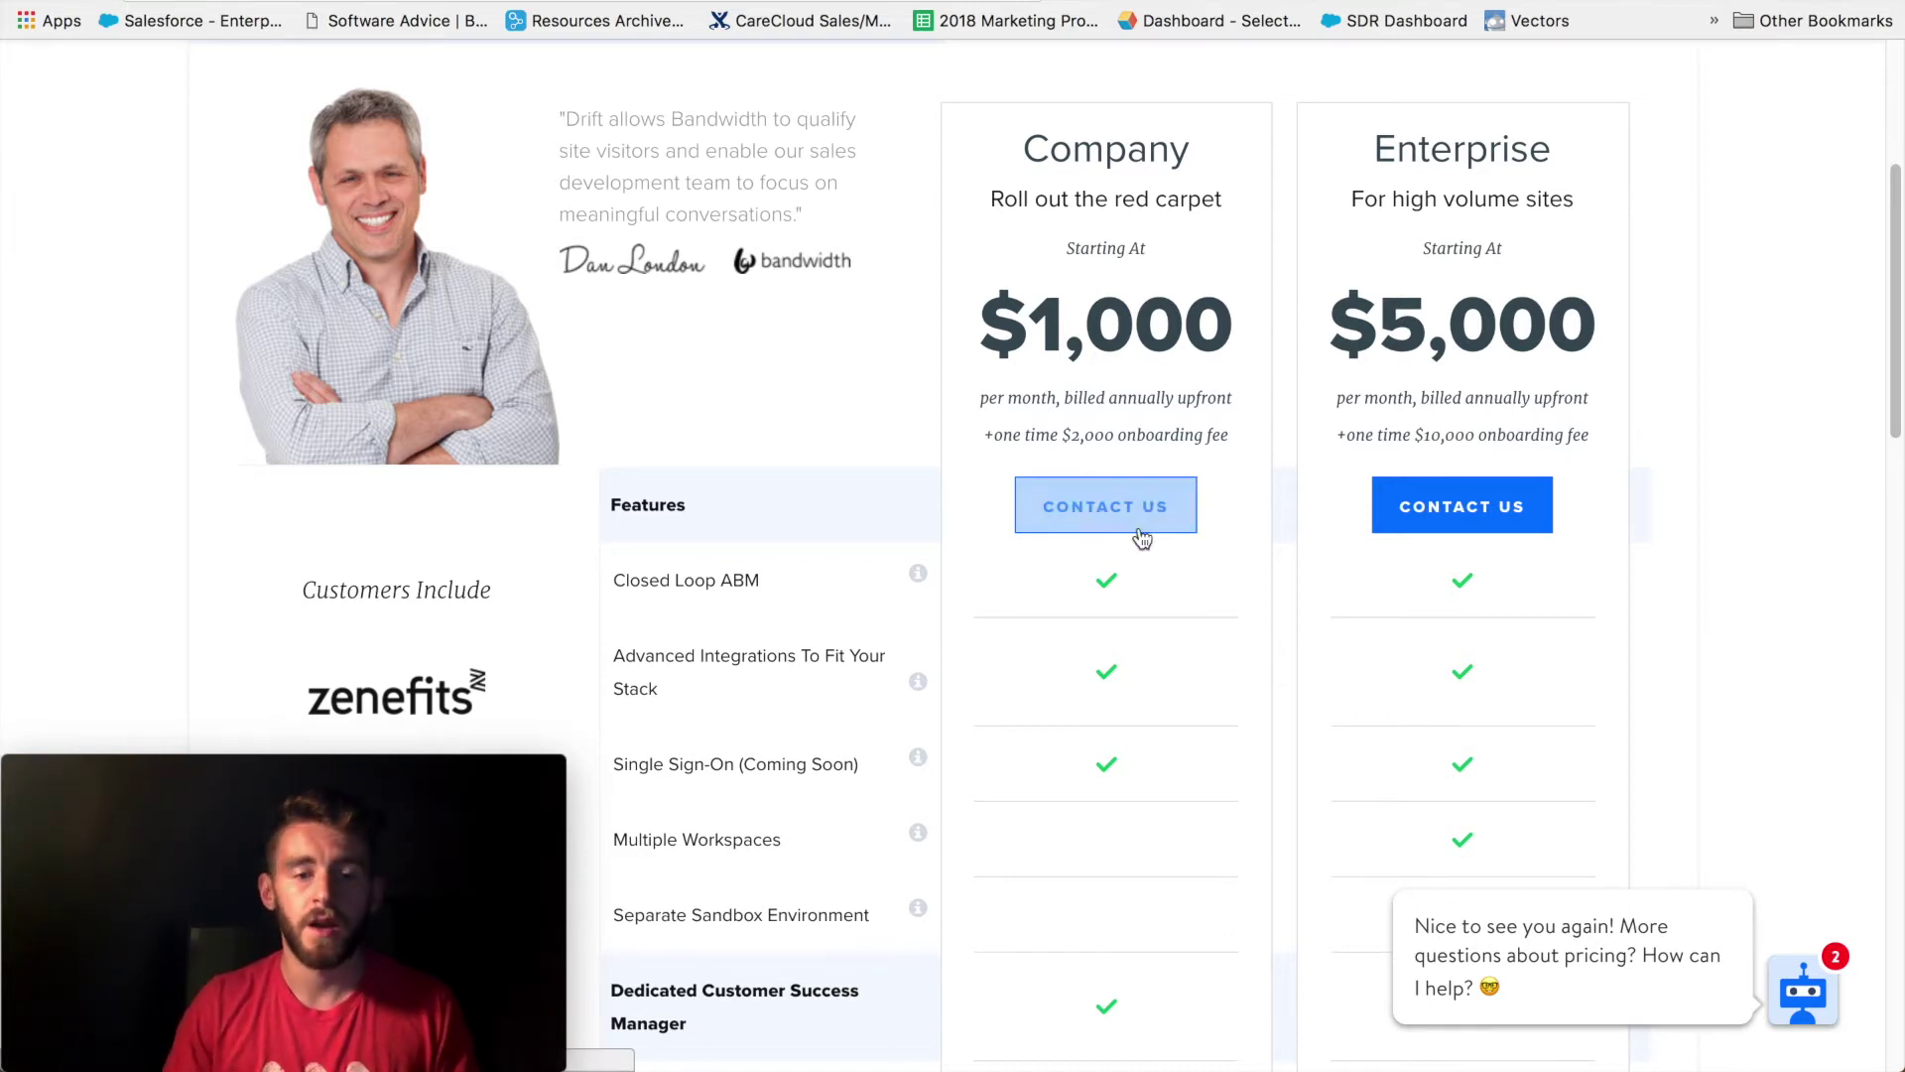
scroll(1230, 534, up, 1)
scroll(1230, 532, up, 5)
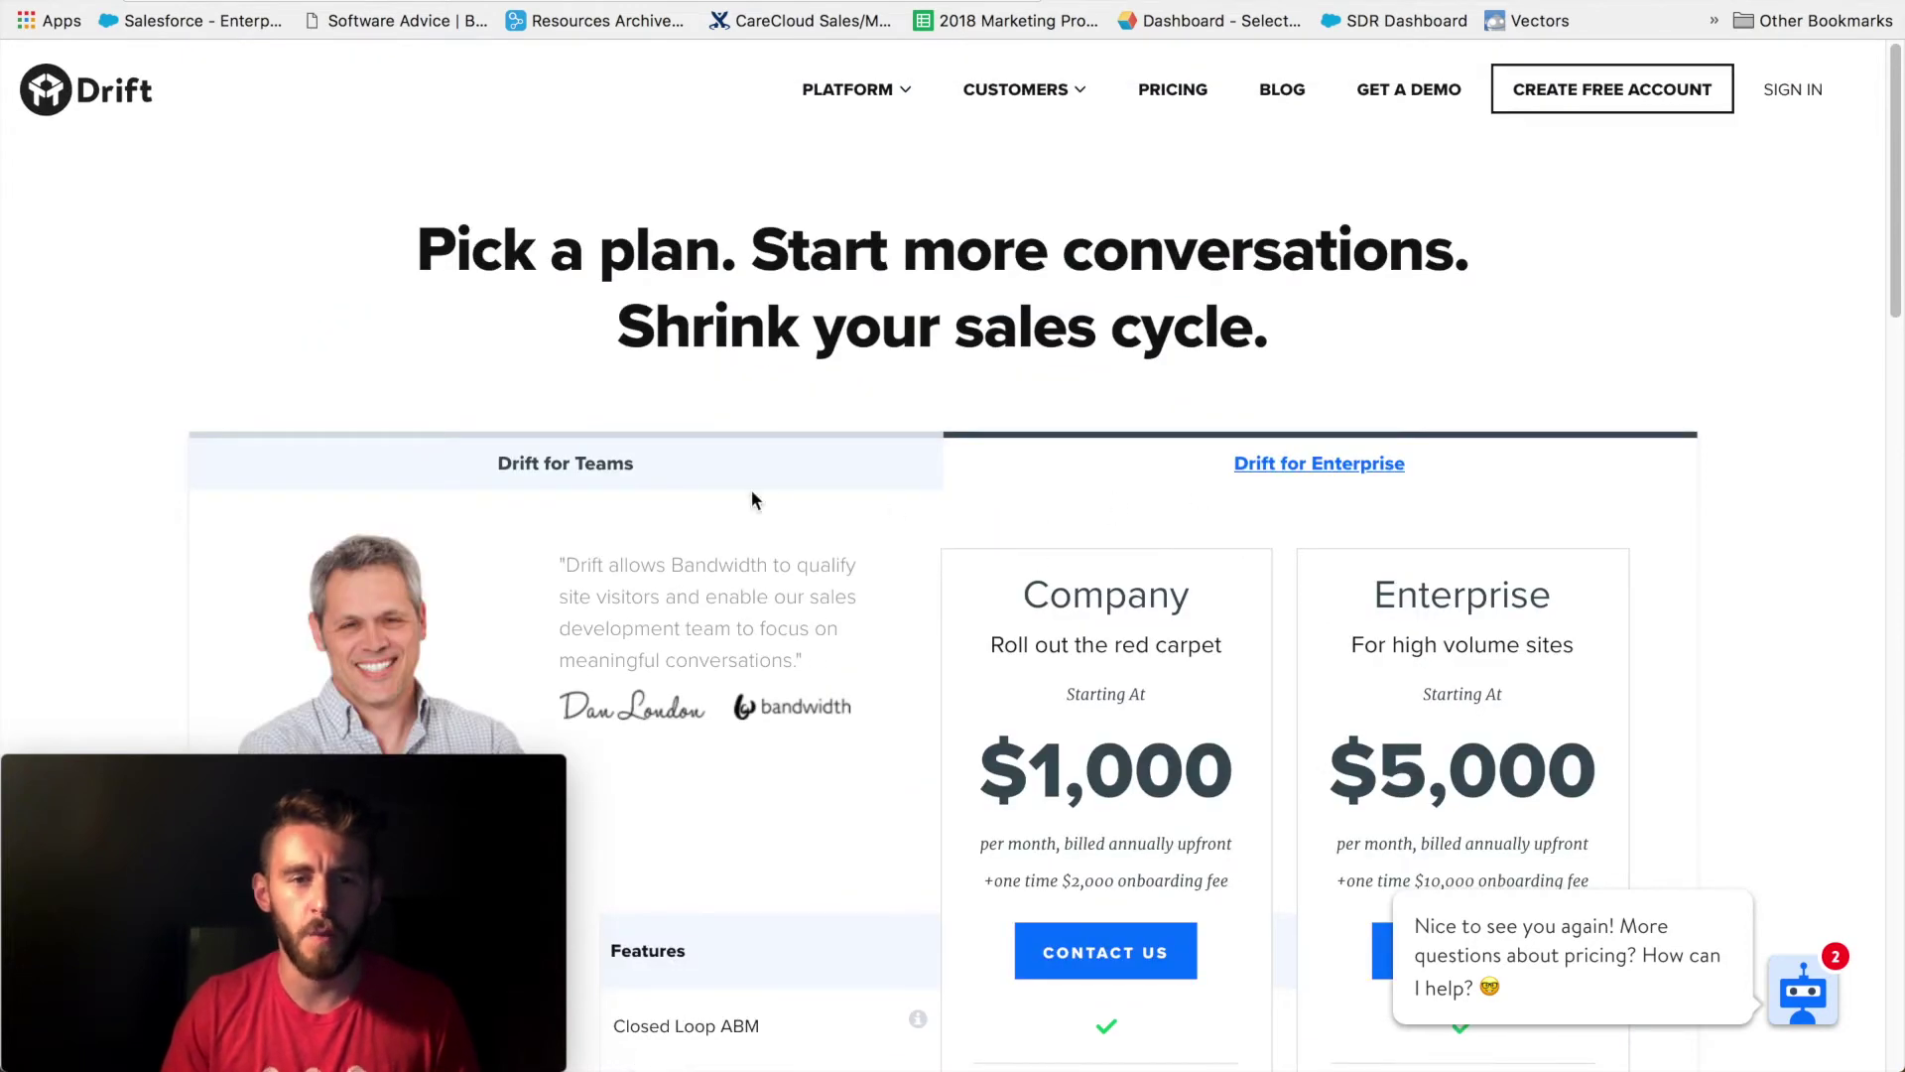
Step: Return to the Drift for Teams plans and examine the Organization Size section of the plan comparison table
click(704, 477)
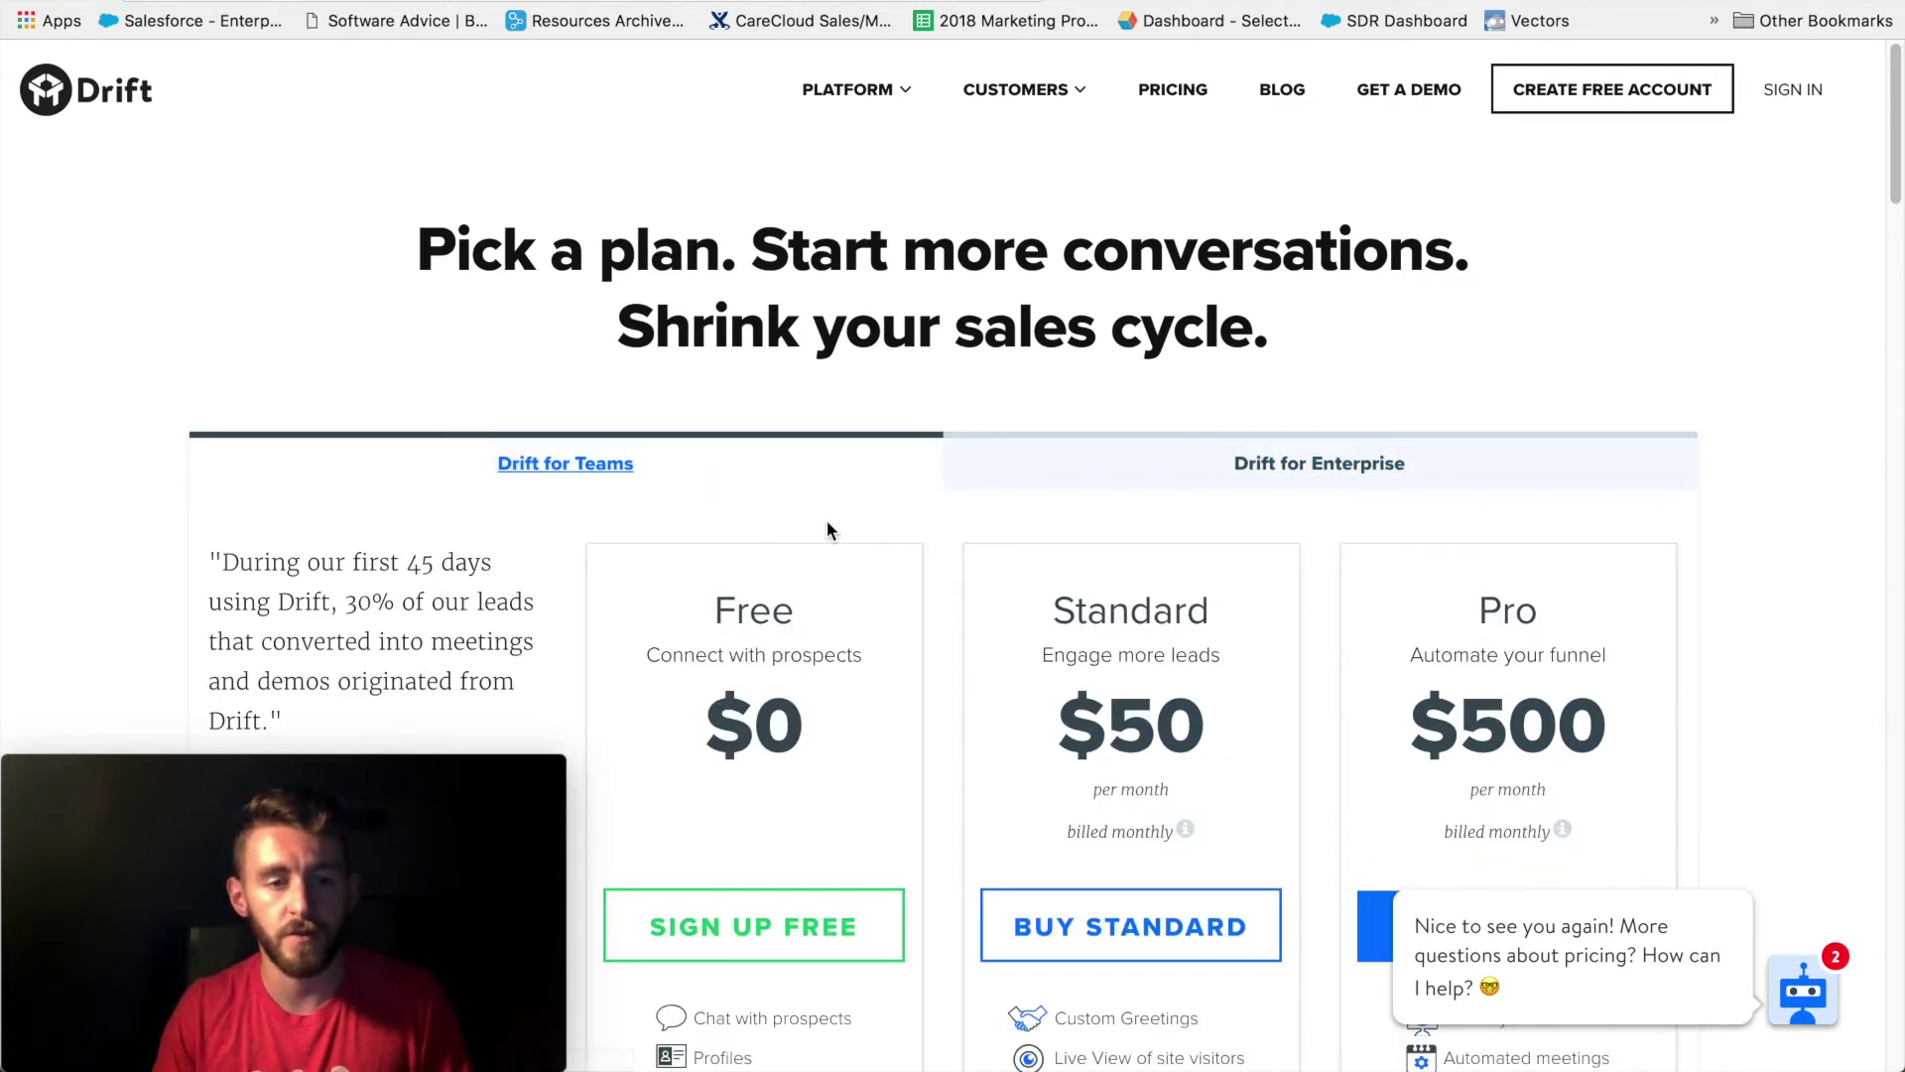
scroll(826, 520, down, 1)
scroll(823, 518, down, 5)
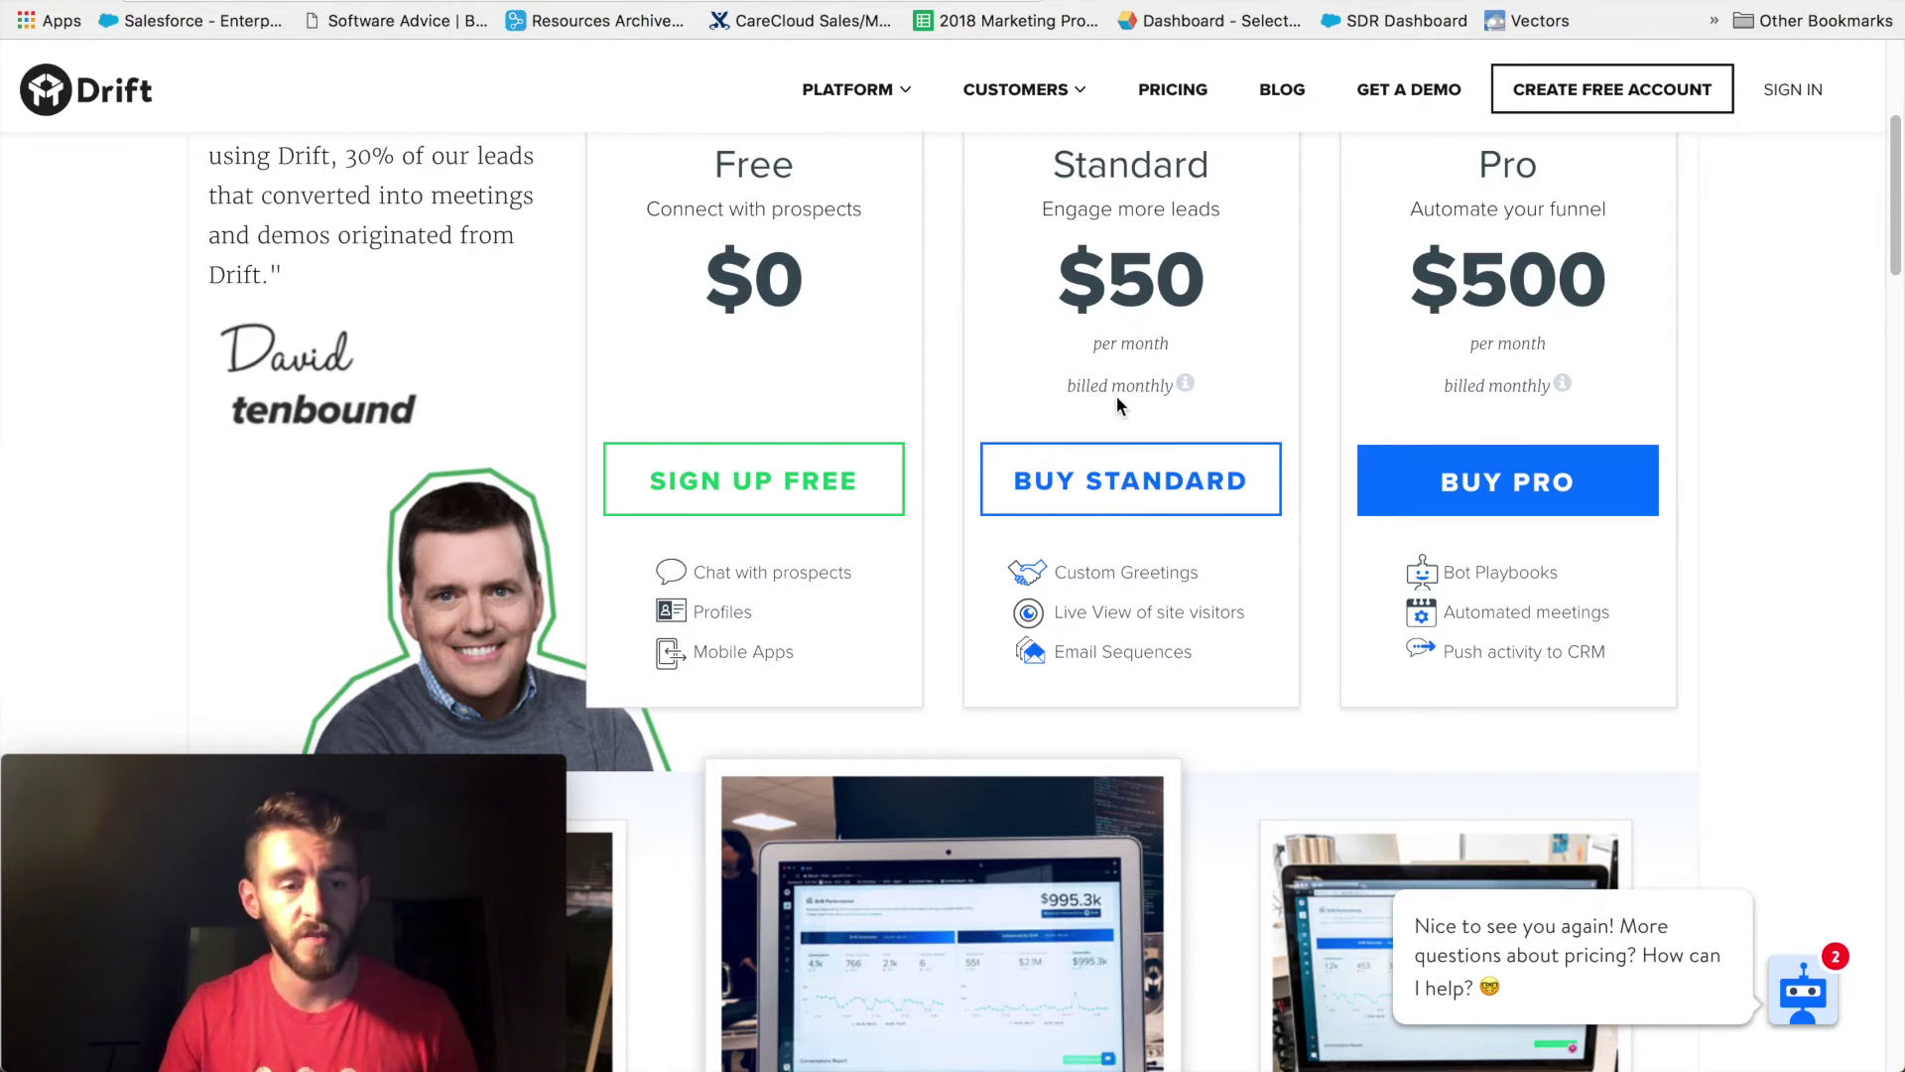
scroll(1116, 397, down, 6)
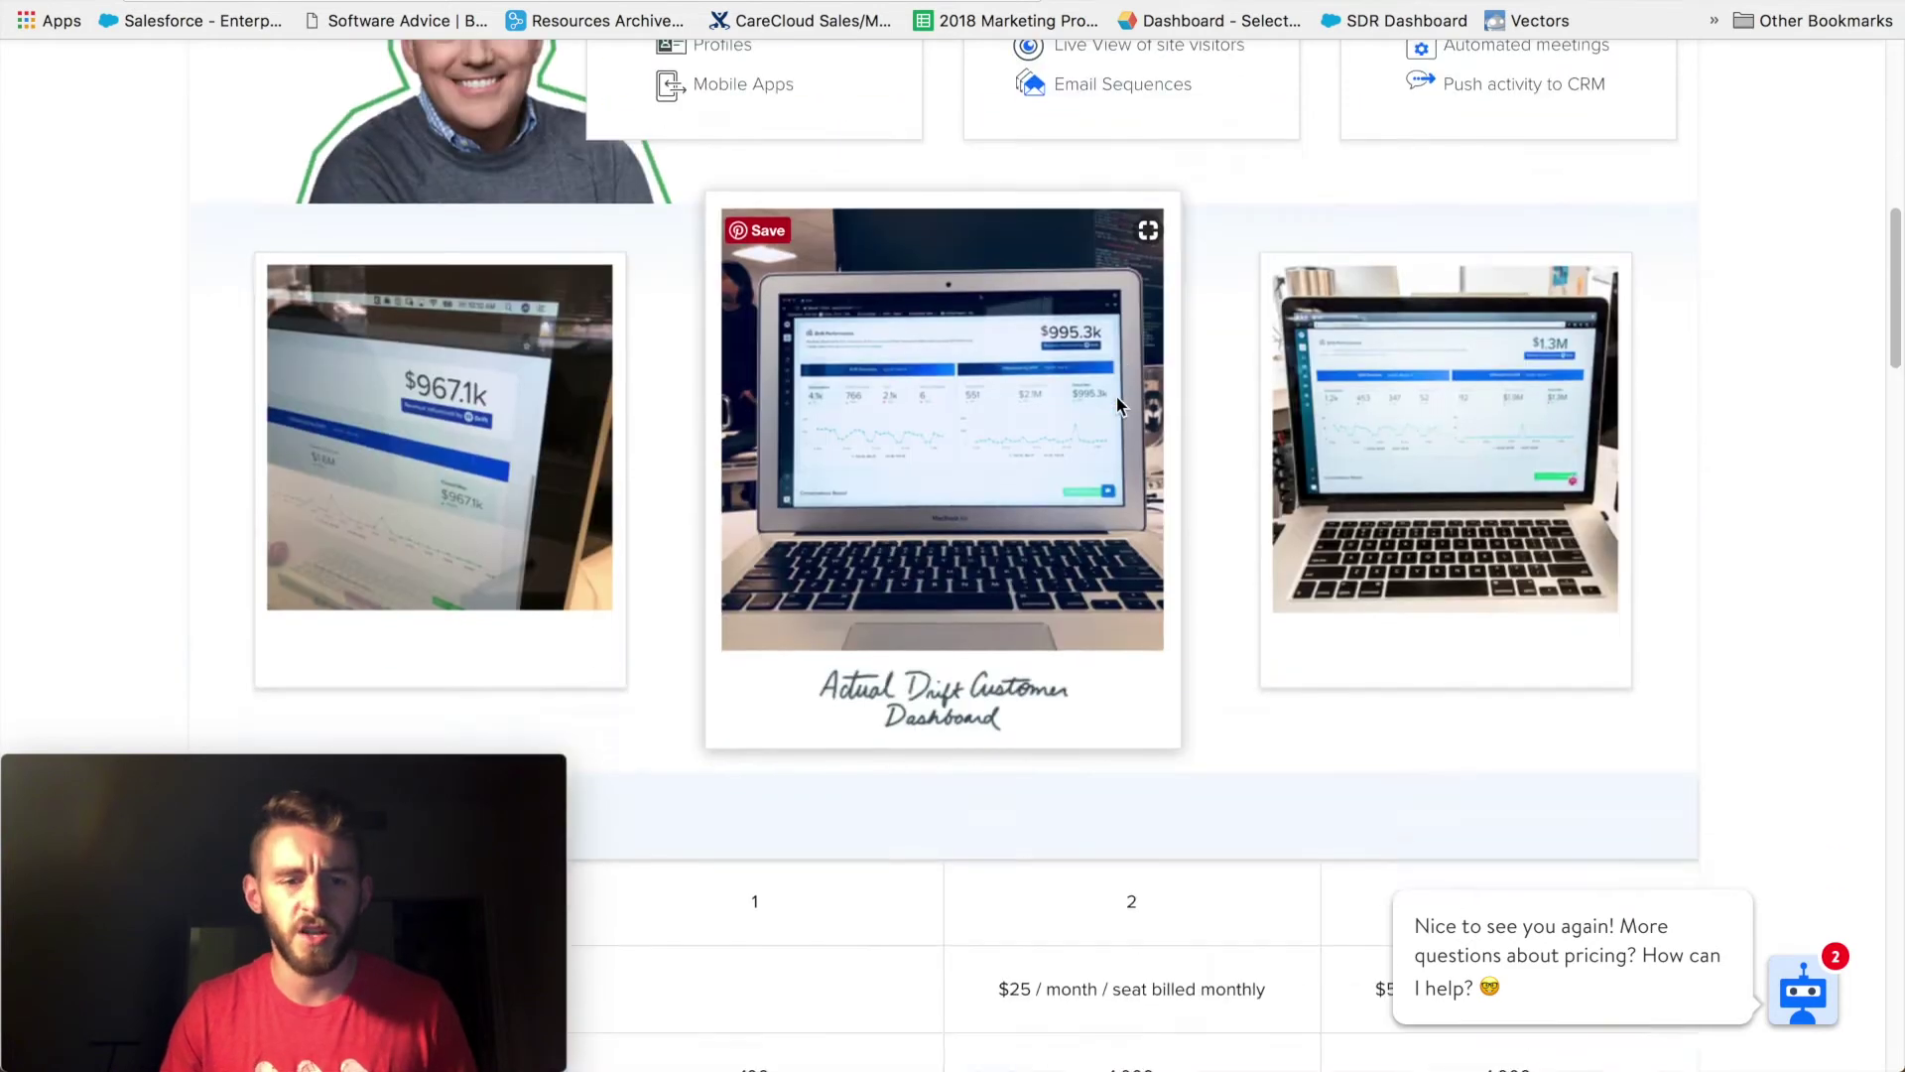
scroll(1116, 397, down, 5)
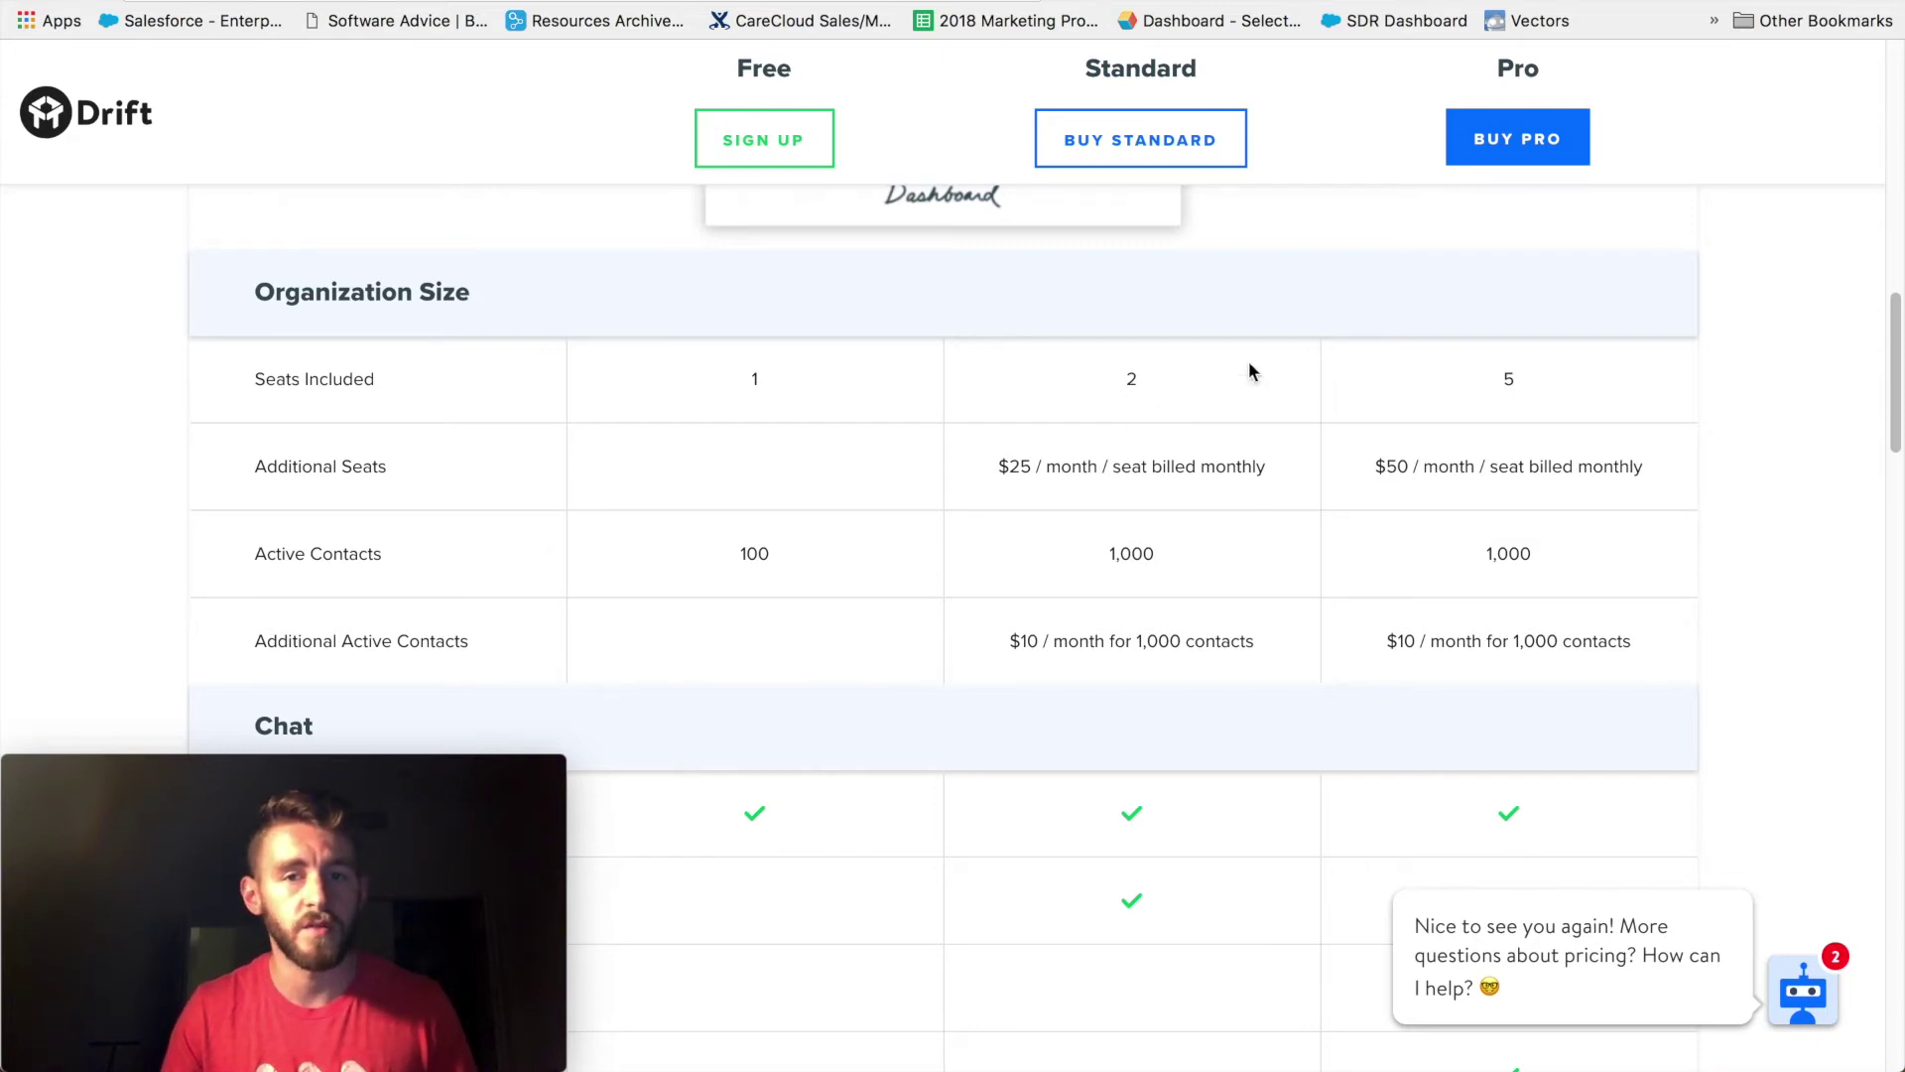
scroll(1455, 422, down, 1)
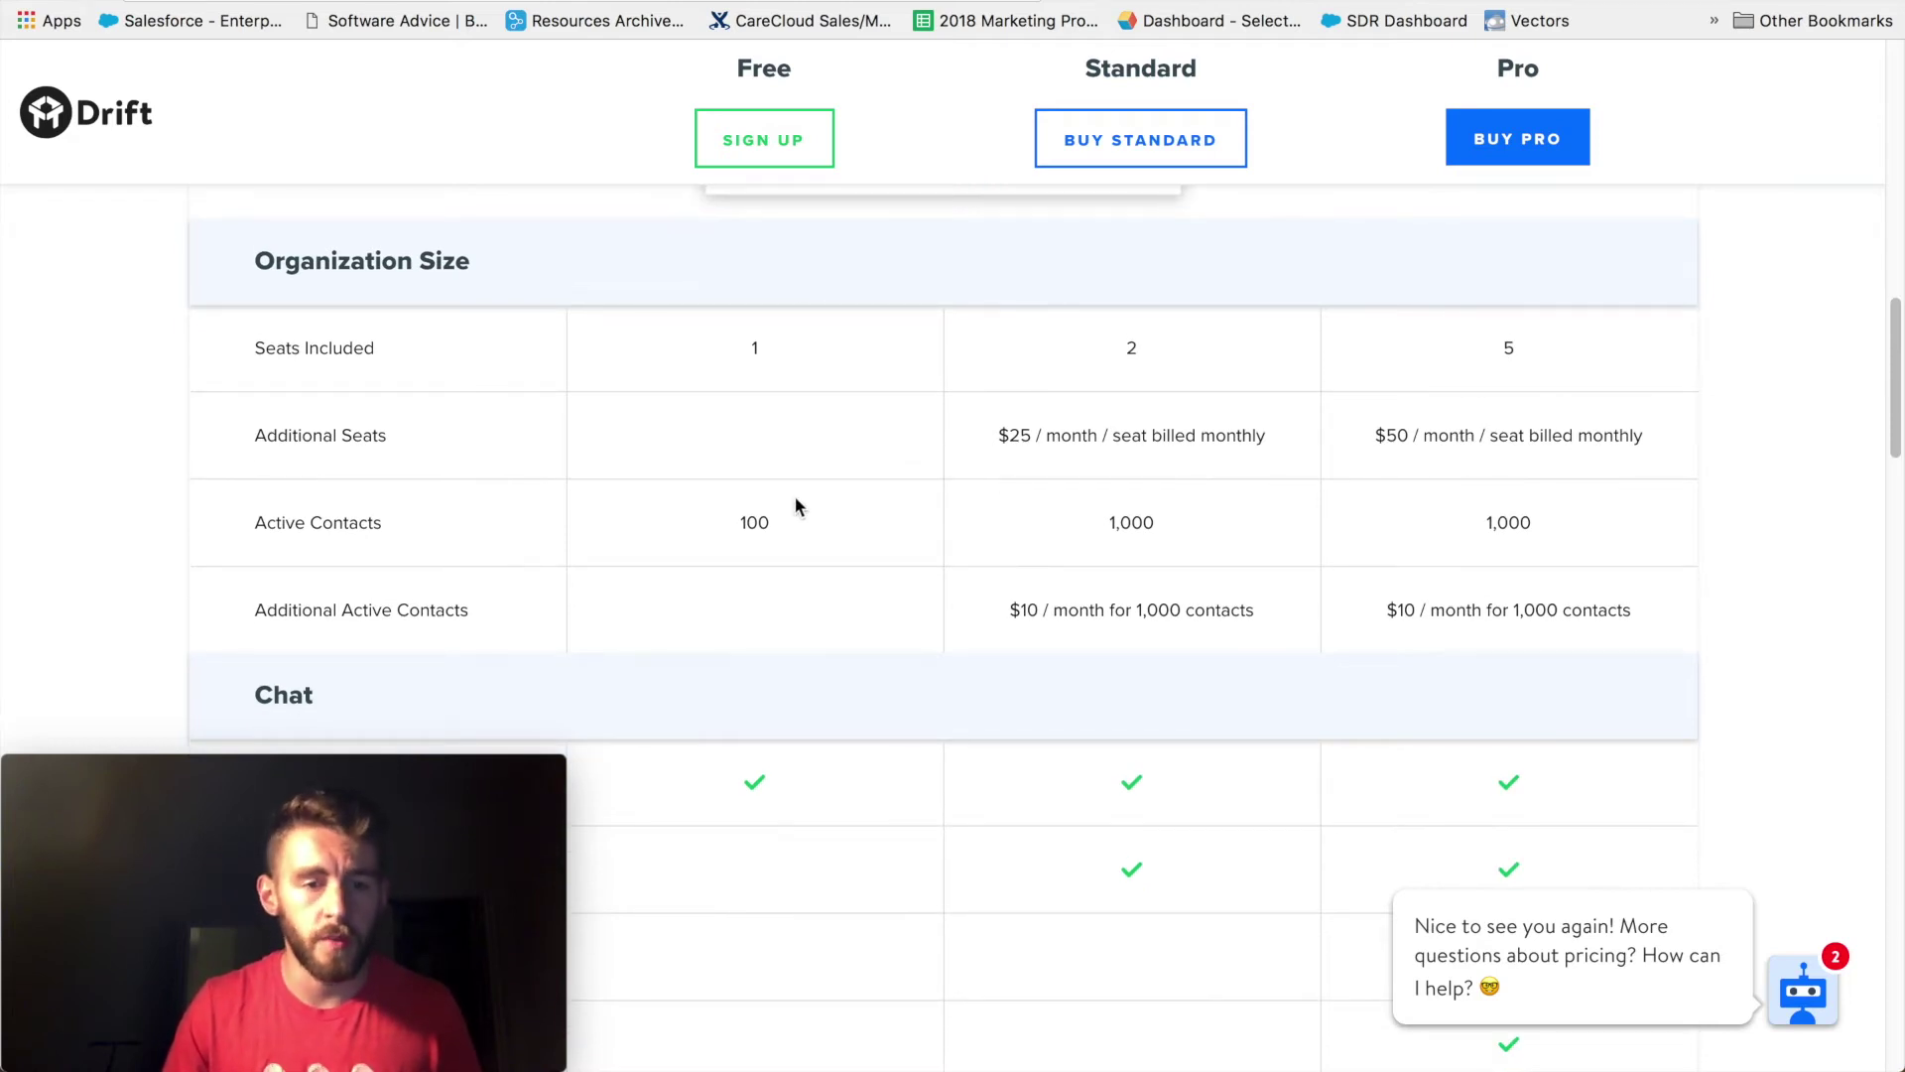
scroll(795, 498, down, 1)
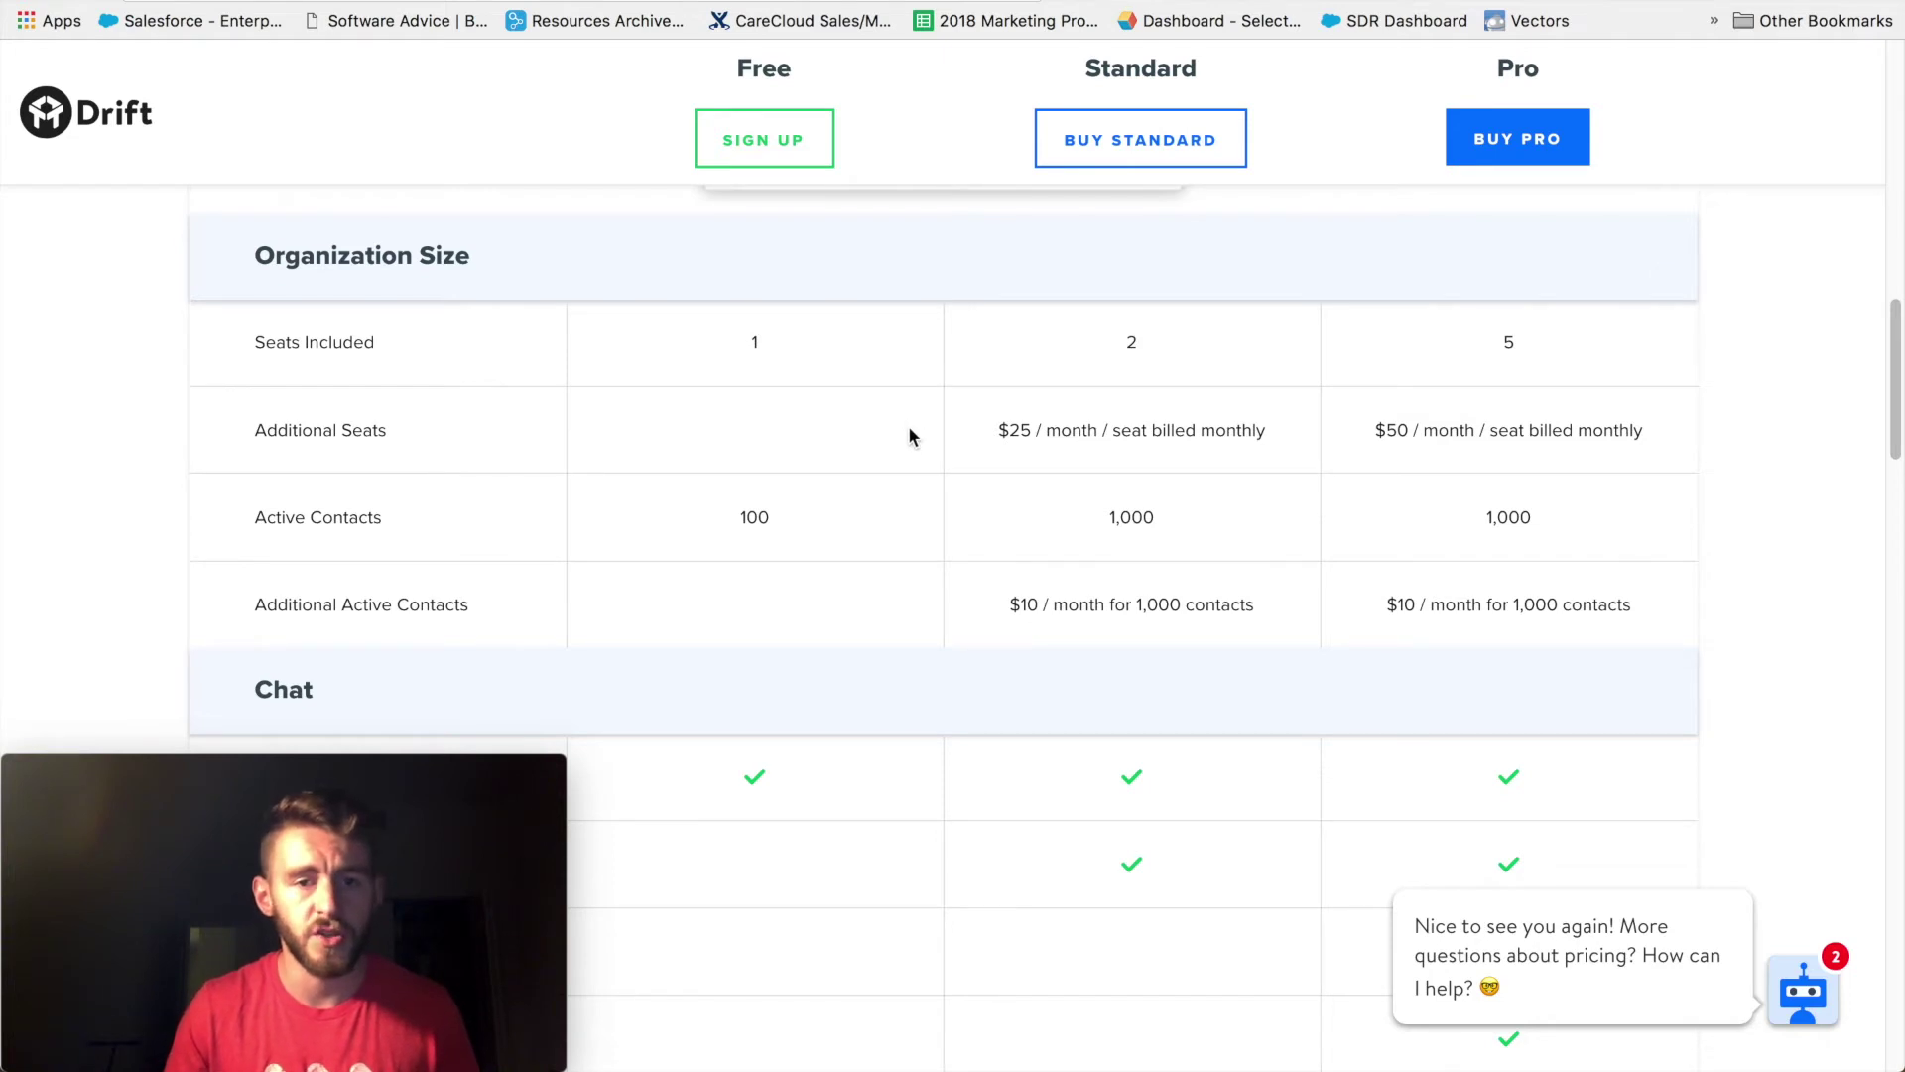
Step: Compare the Chat, Email and Meetings features across the Free, Standard and Pro plans
scroll(908, 429, down, 5)
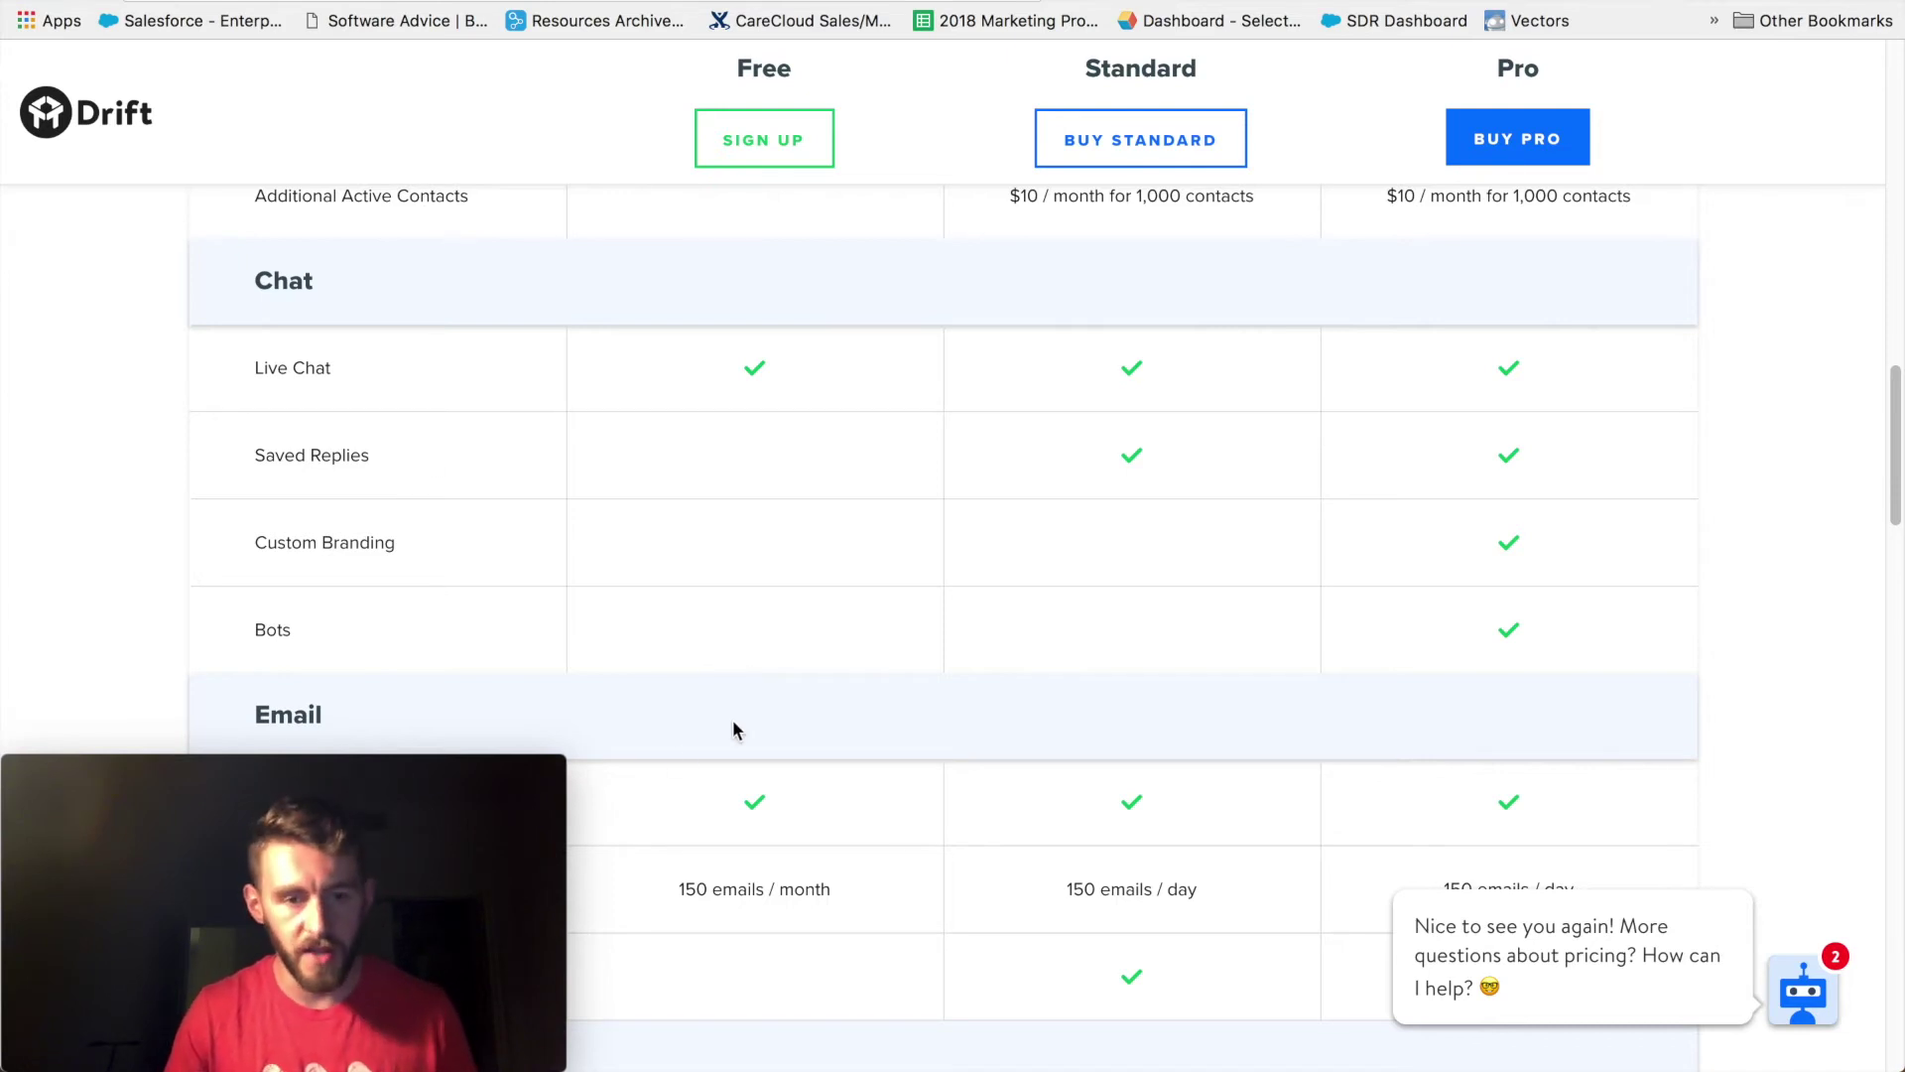
scroll(732, 730, down, 3)
scroll(732, 729, down, 1)
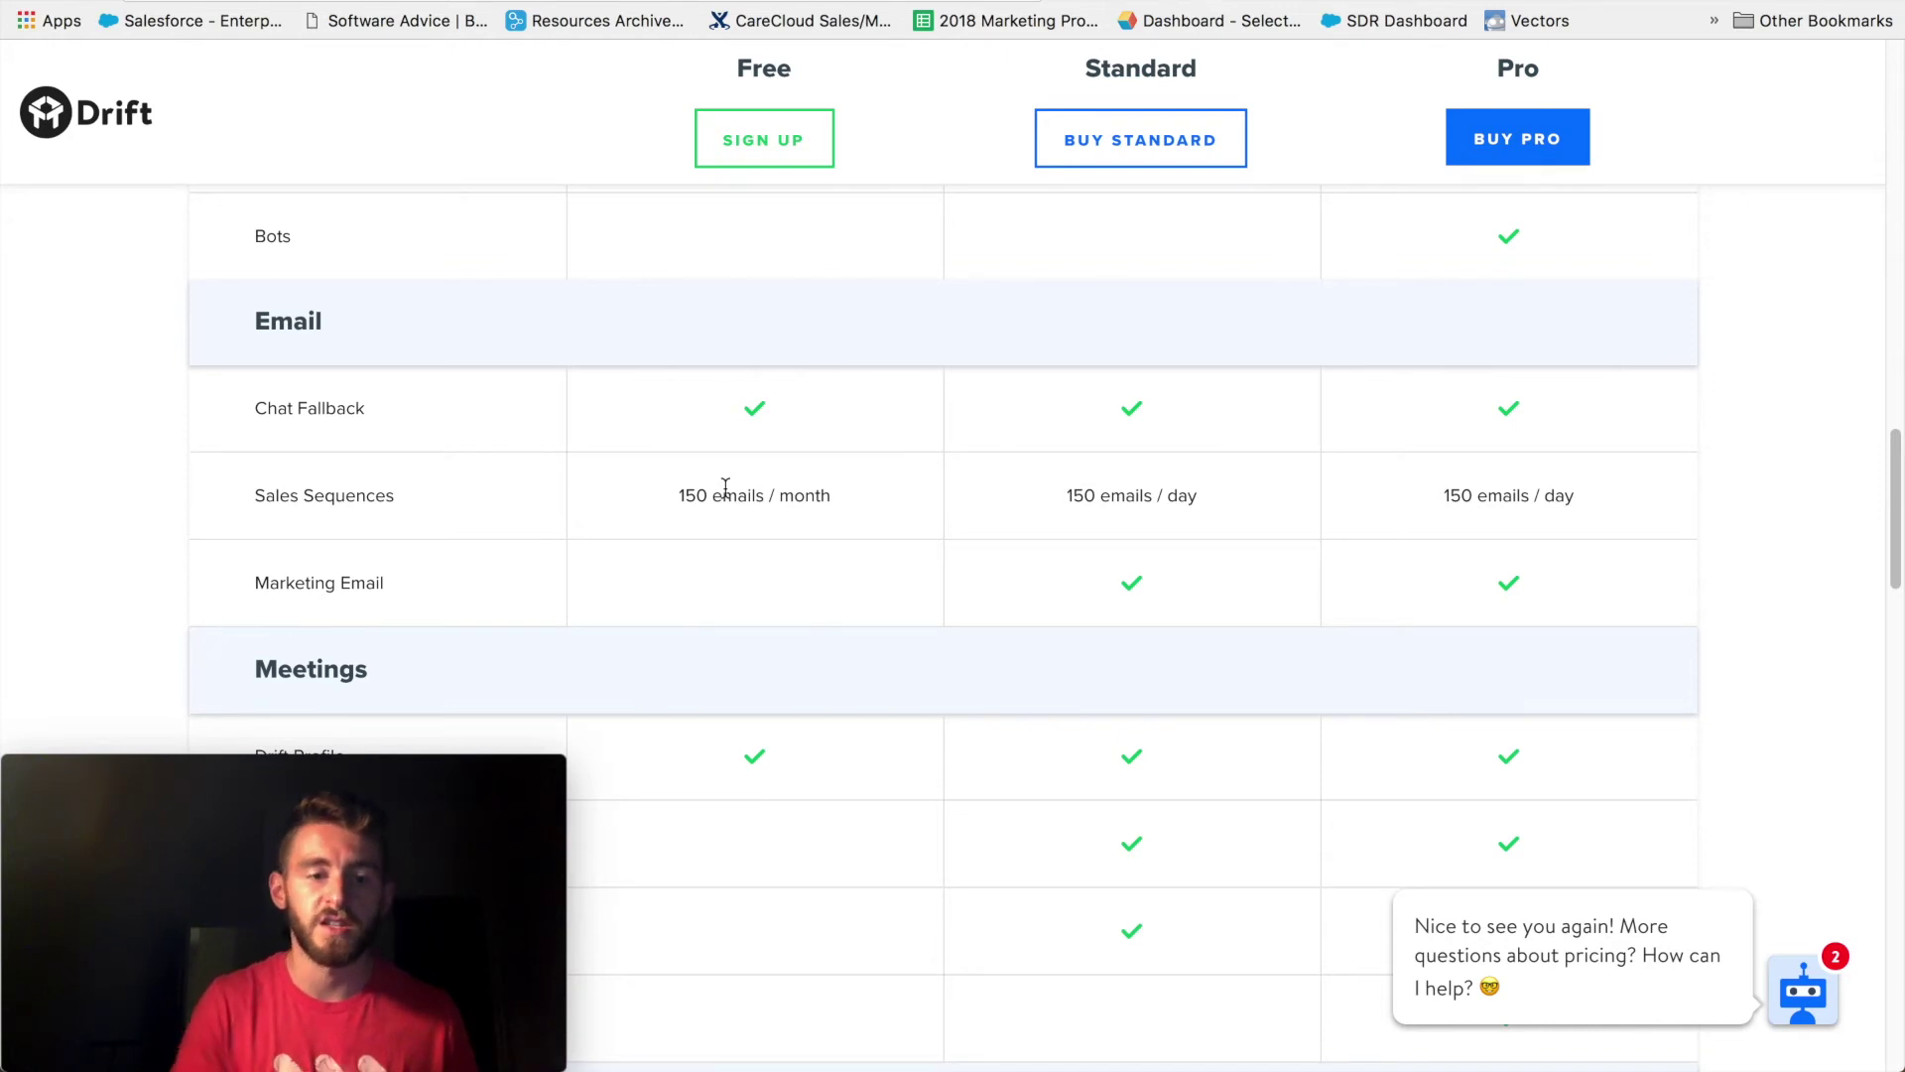
scroll(729, 491, down, 1)
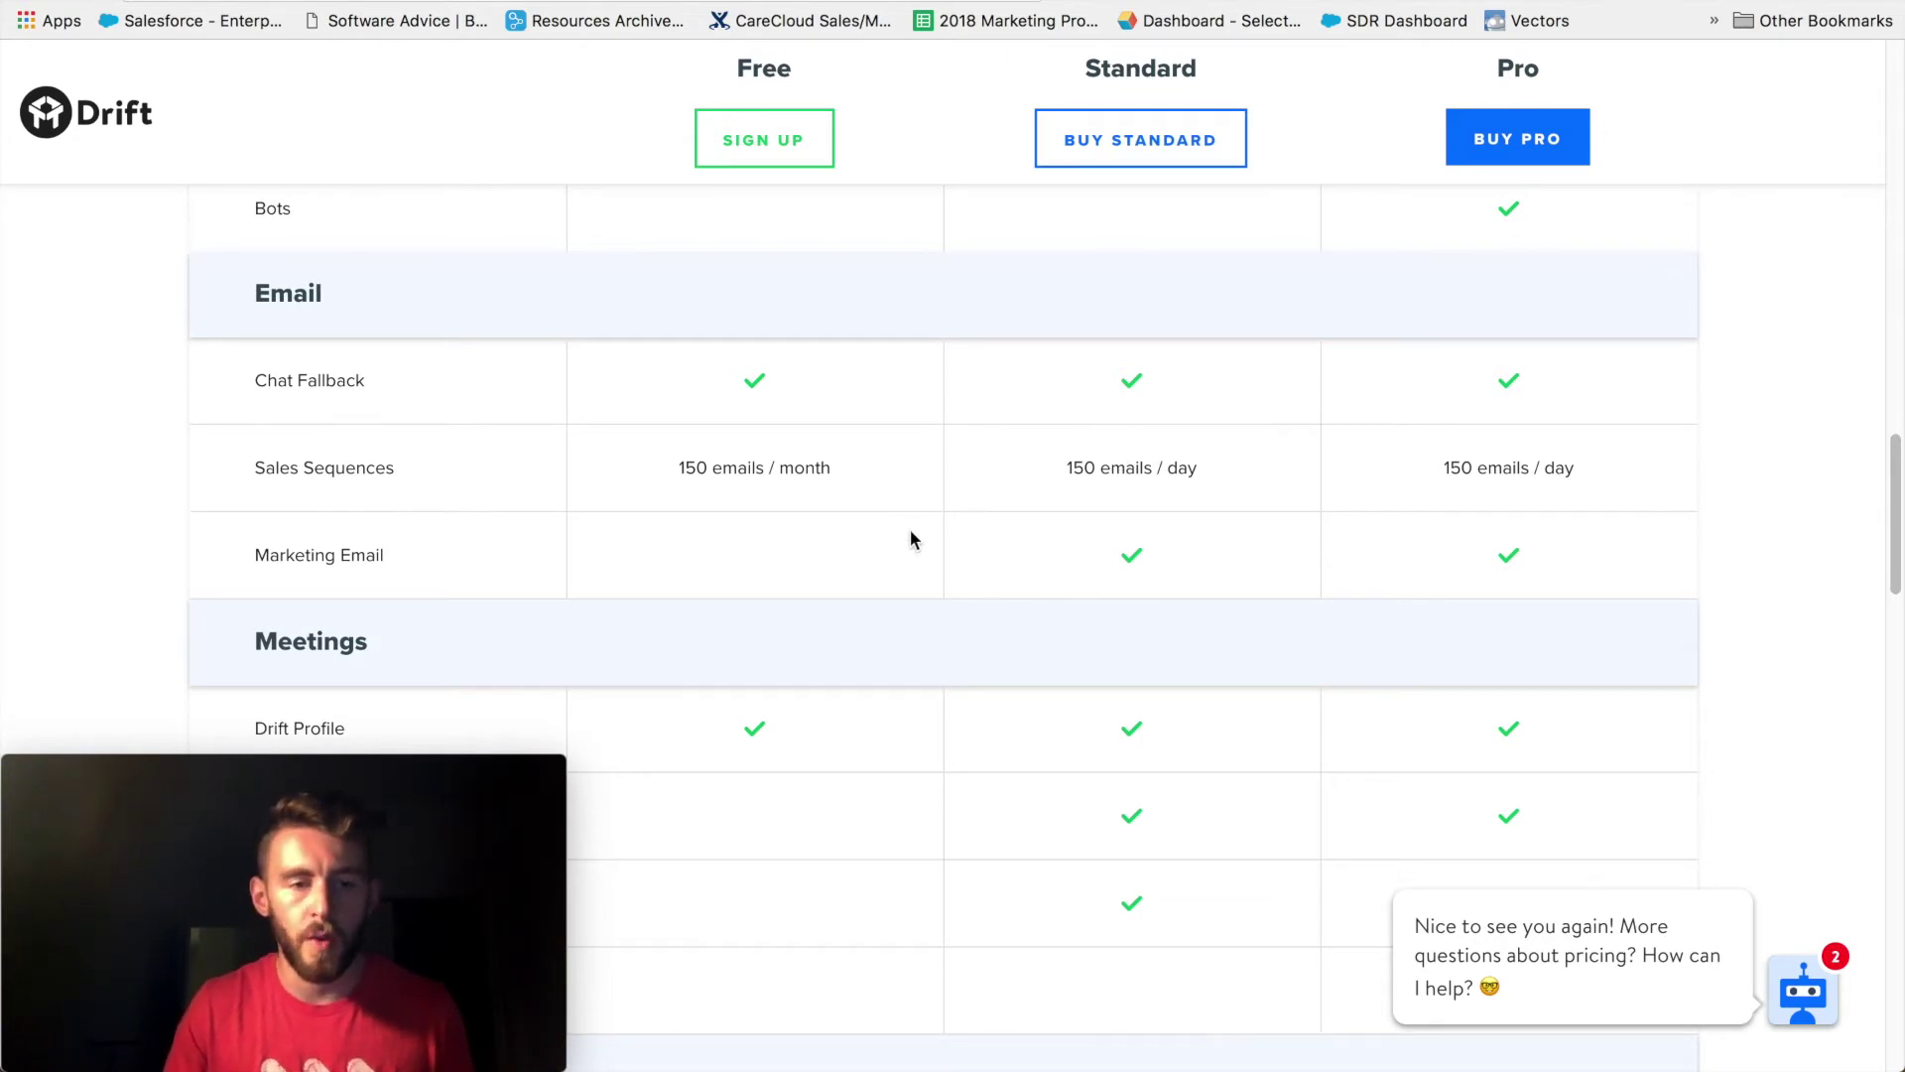
scroll(914, 536, down, 4)
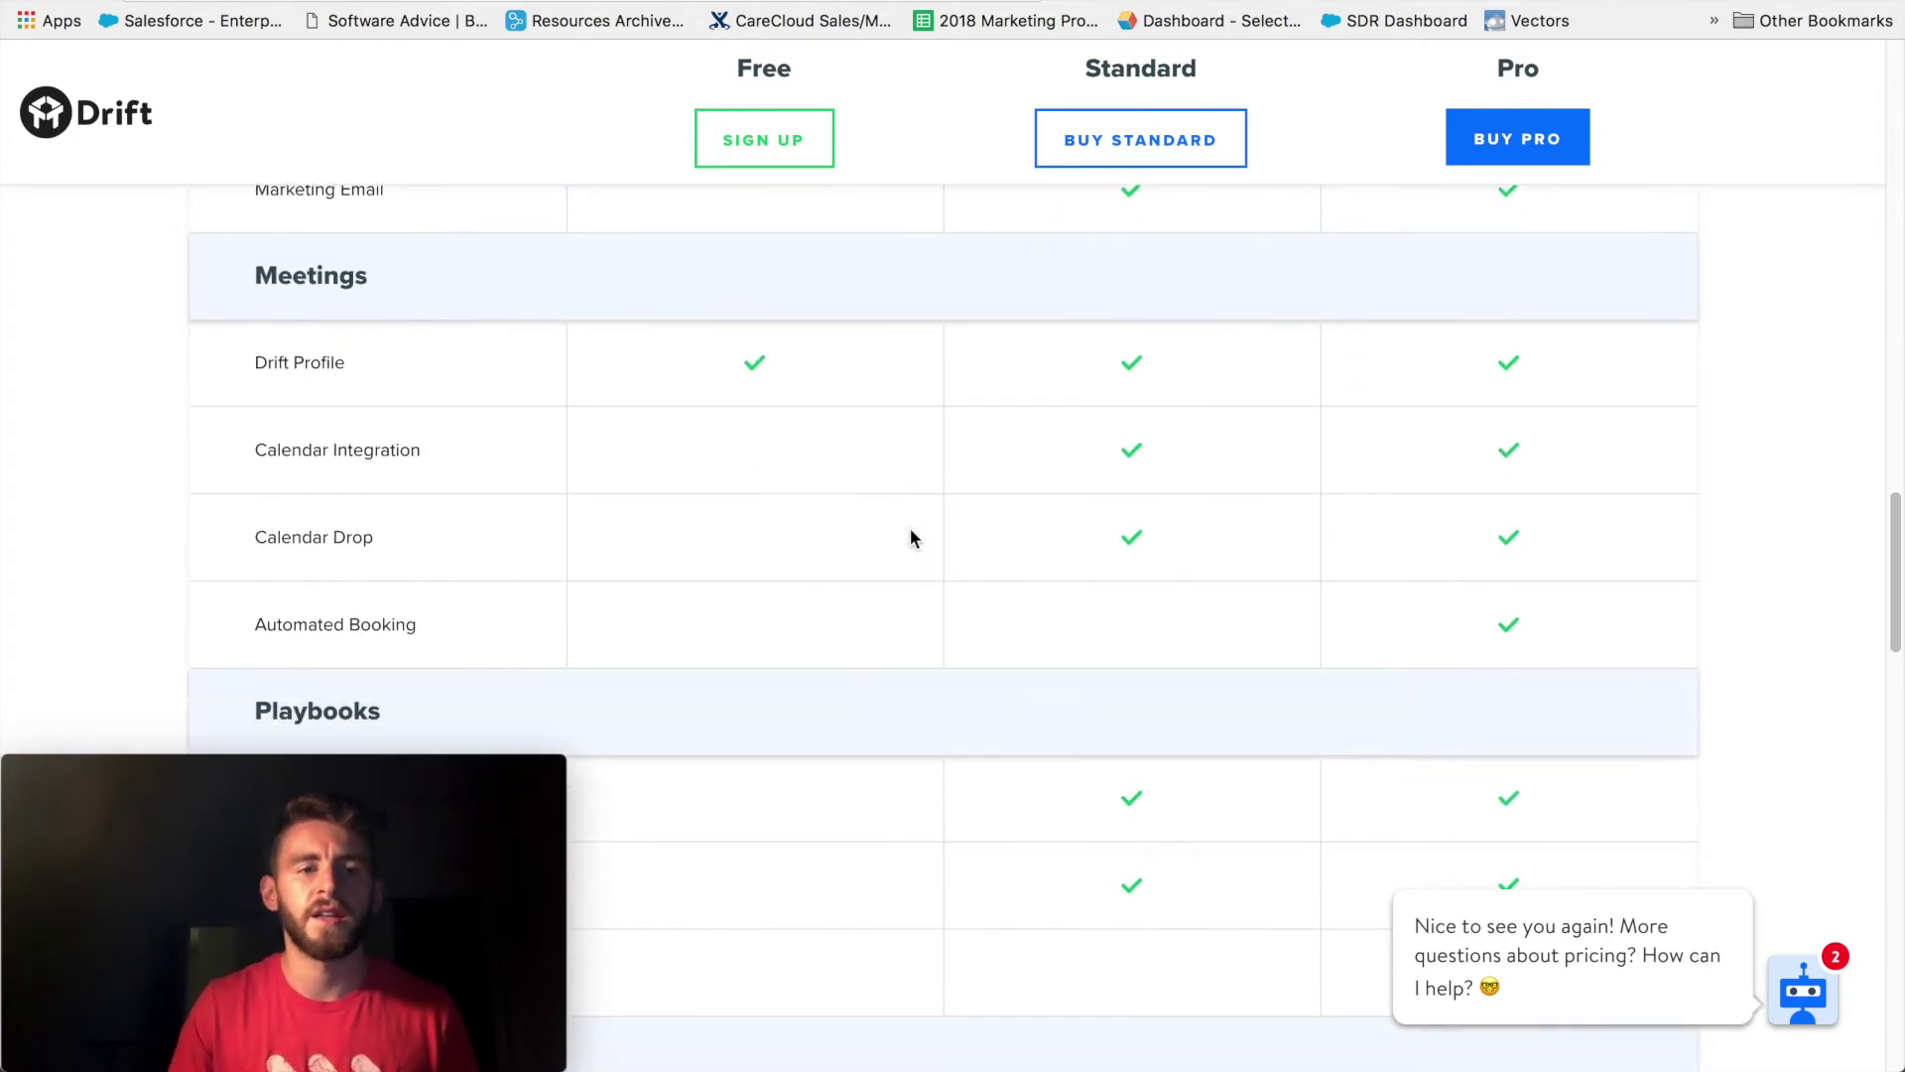
scroll(910, 536, down, 1)
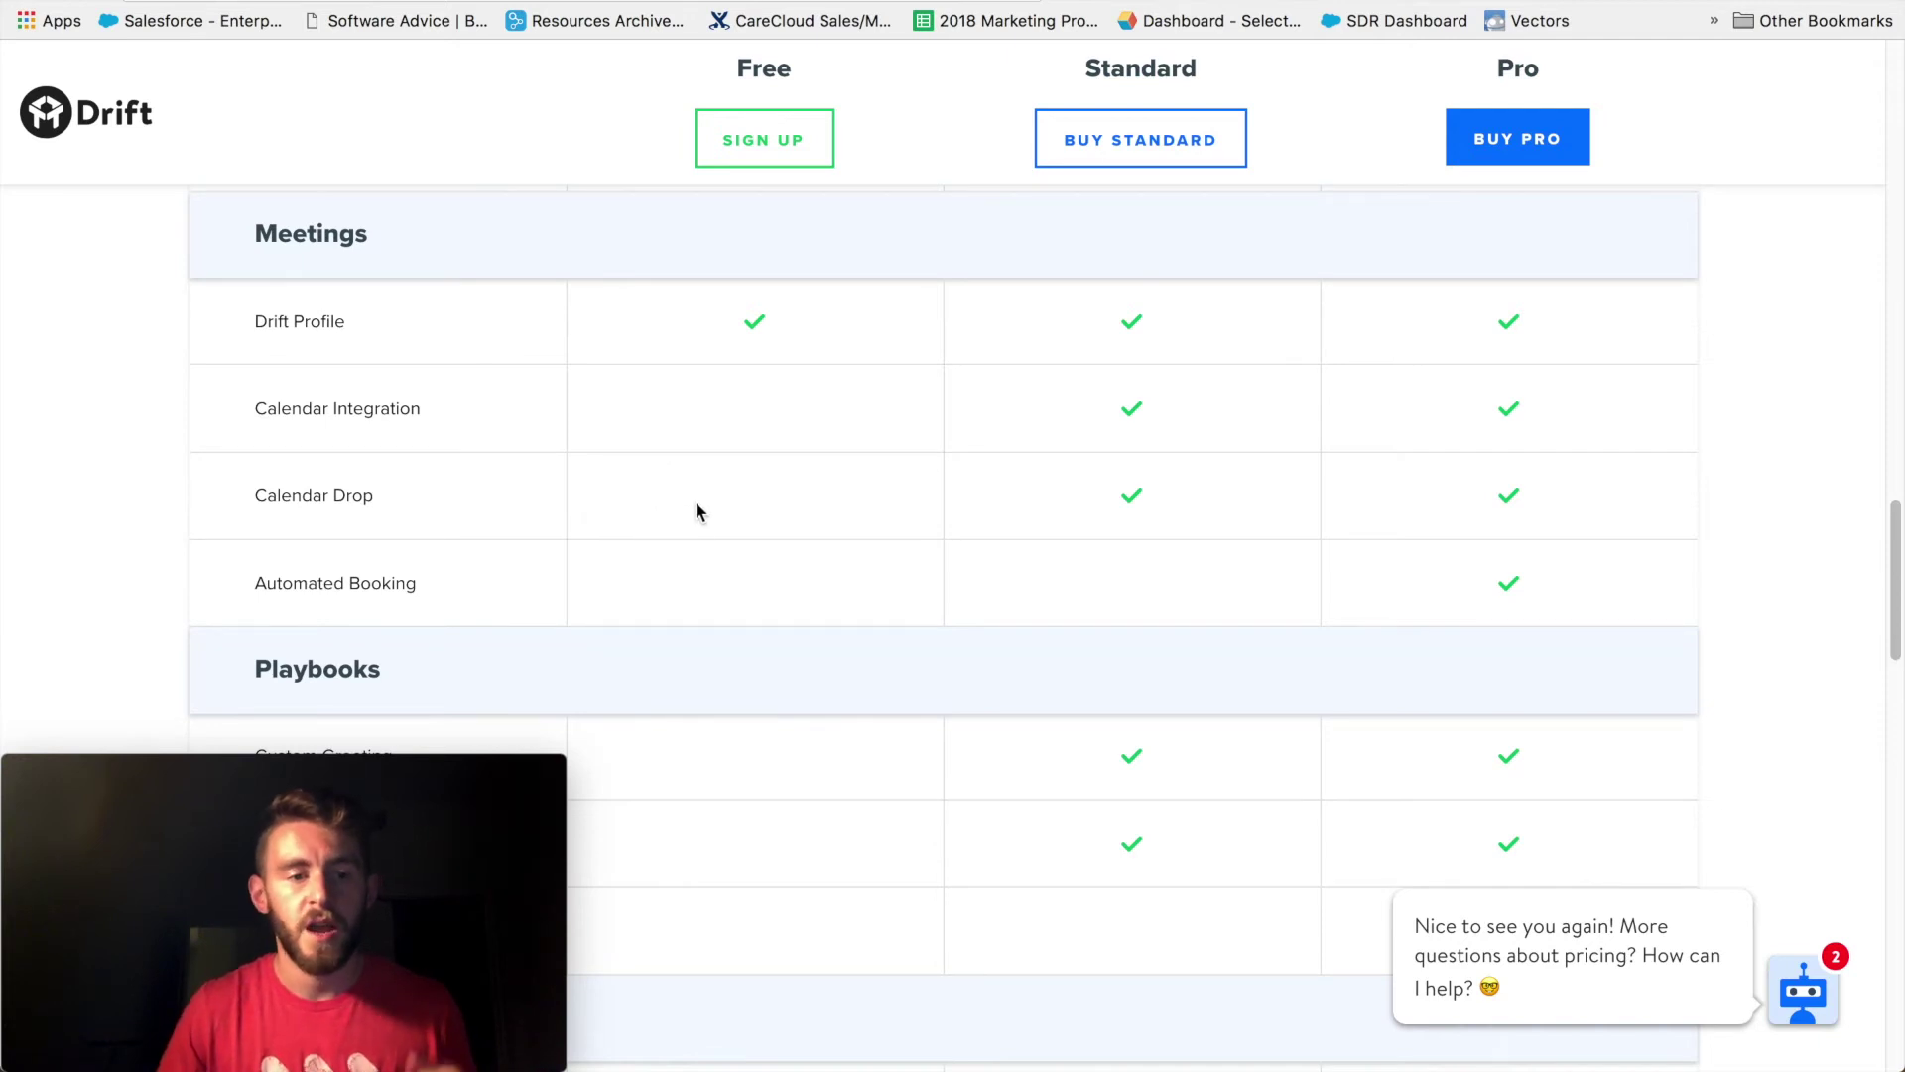
scroll(691, 496, down, 1)
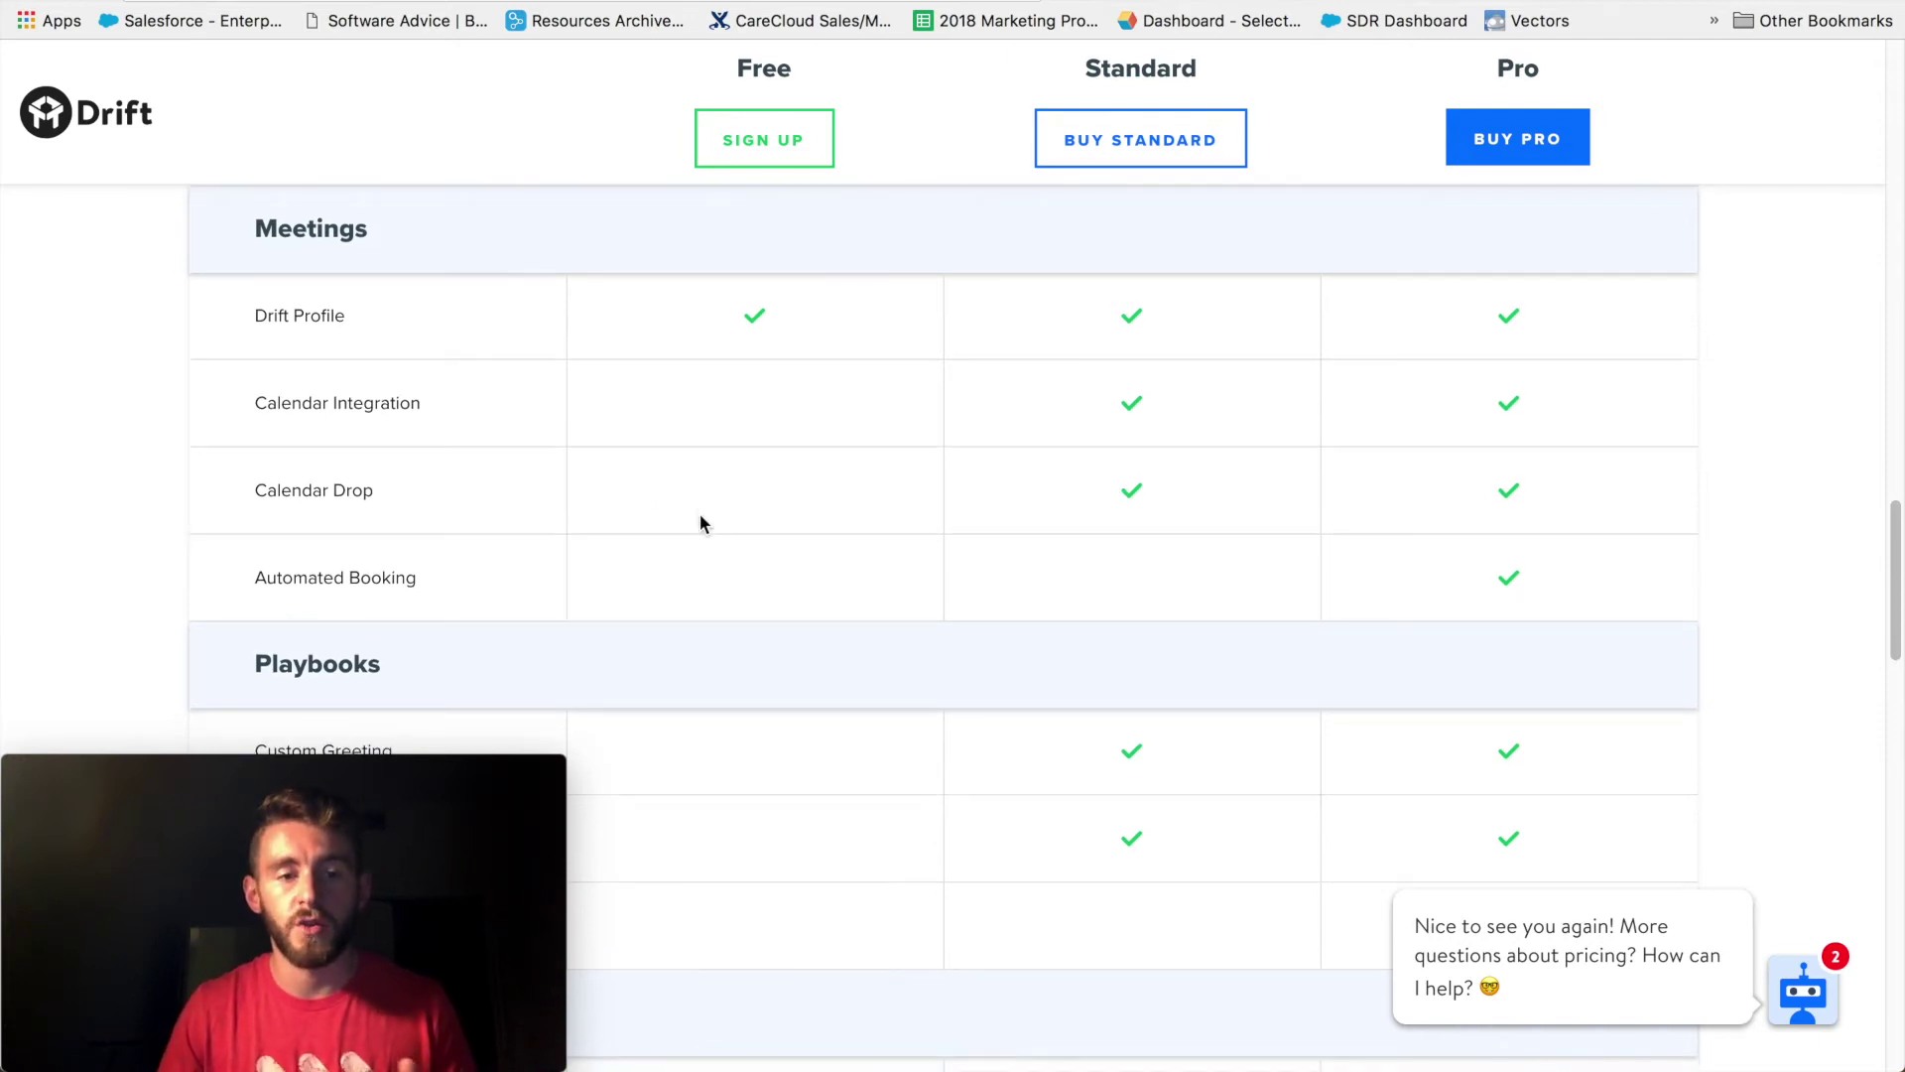
scroll(695, 511, down, 5)
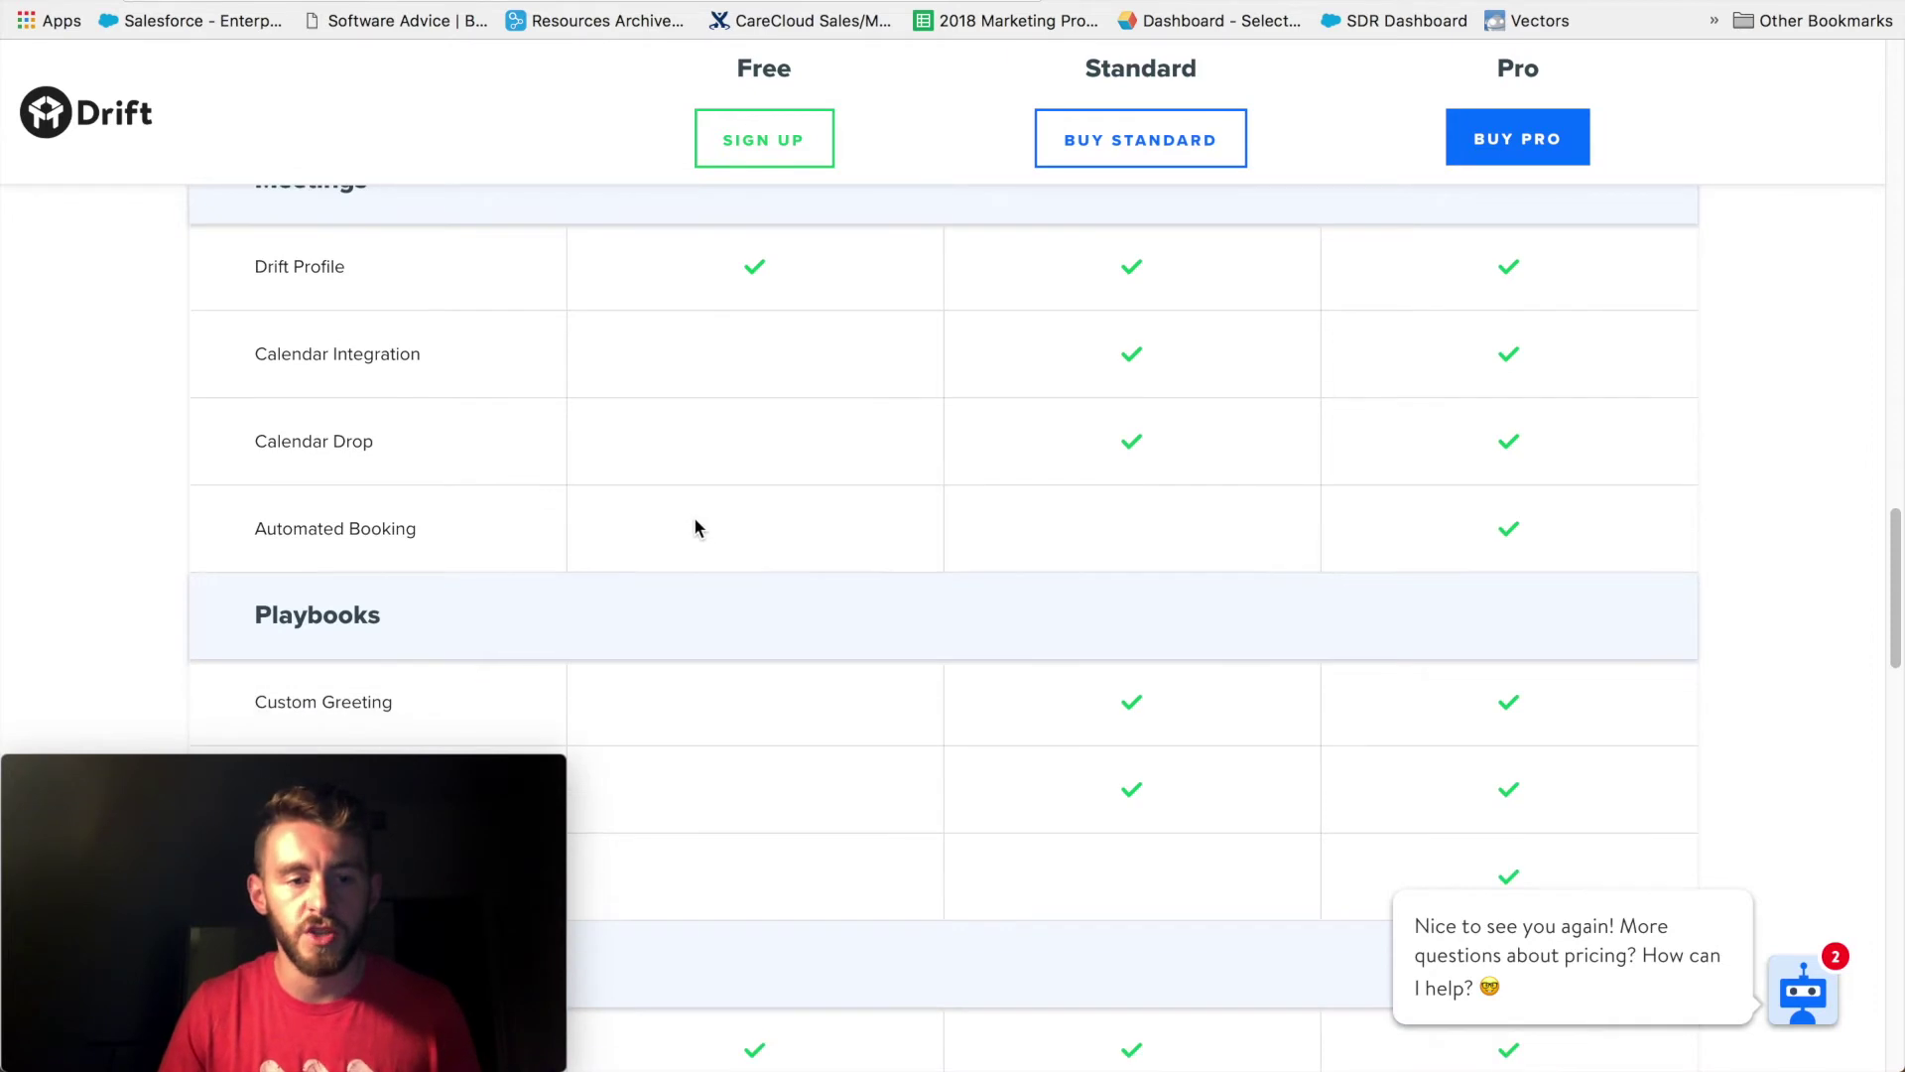
Step: Compare the Playbooks and CRM features across the Free, Standard and Pro plans
scroll(693, 515, down, 5)
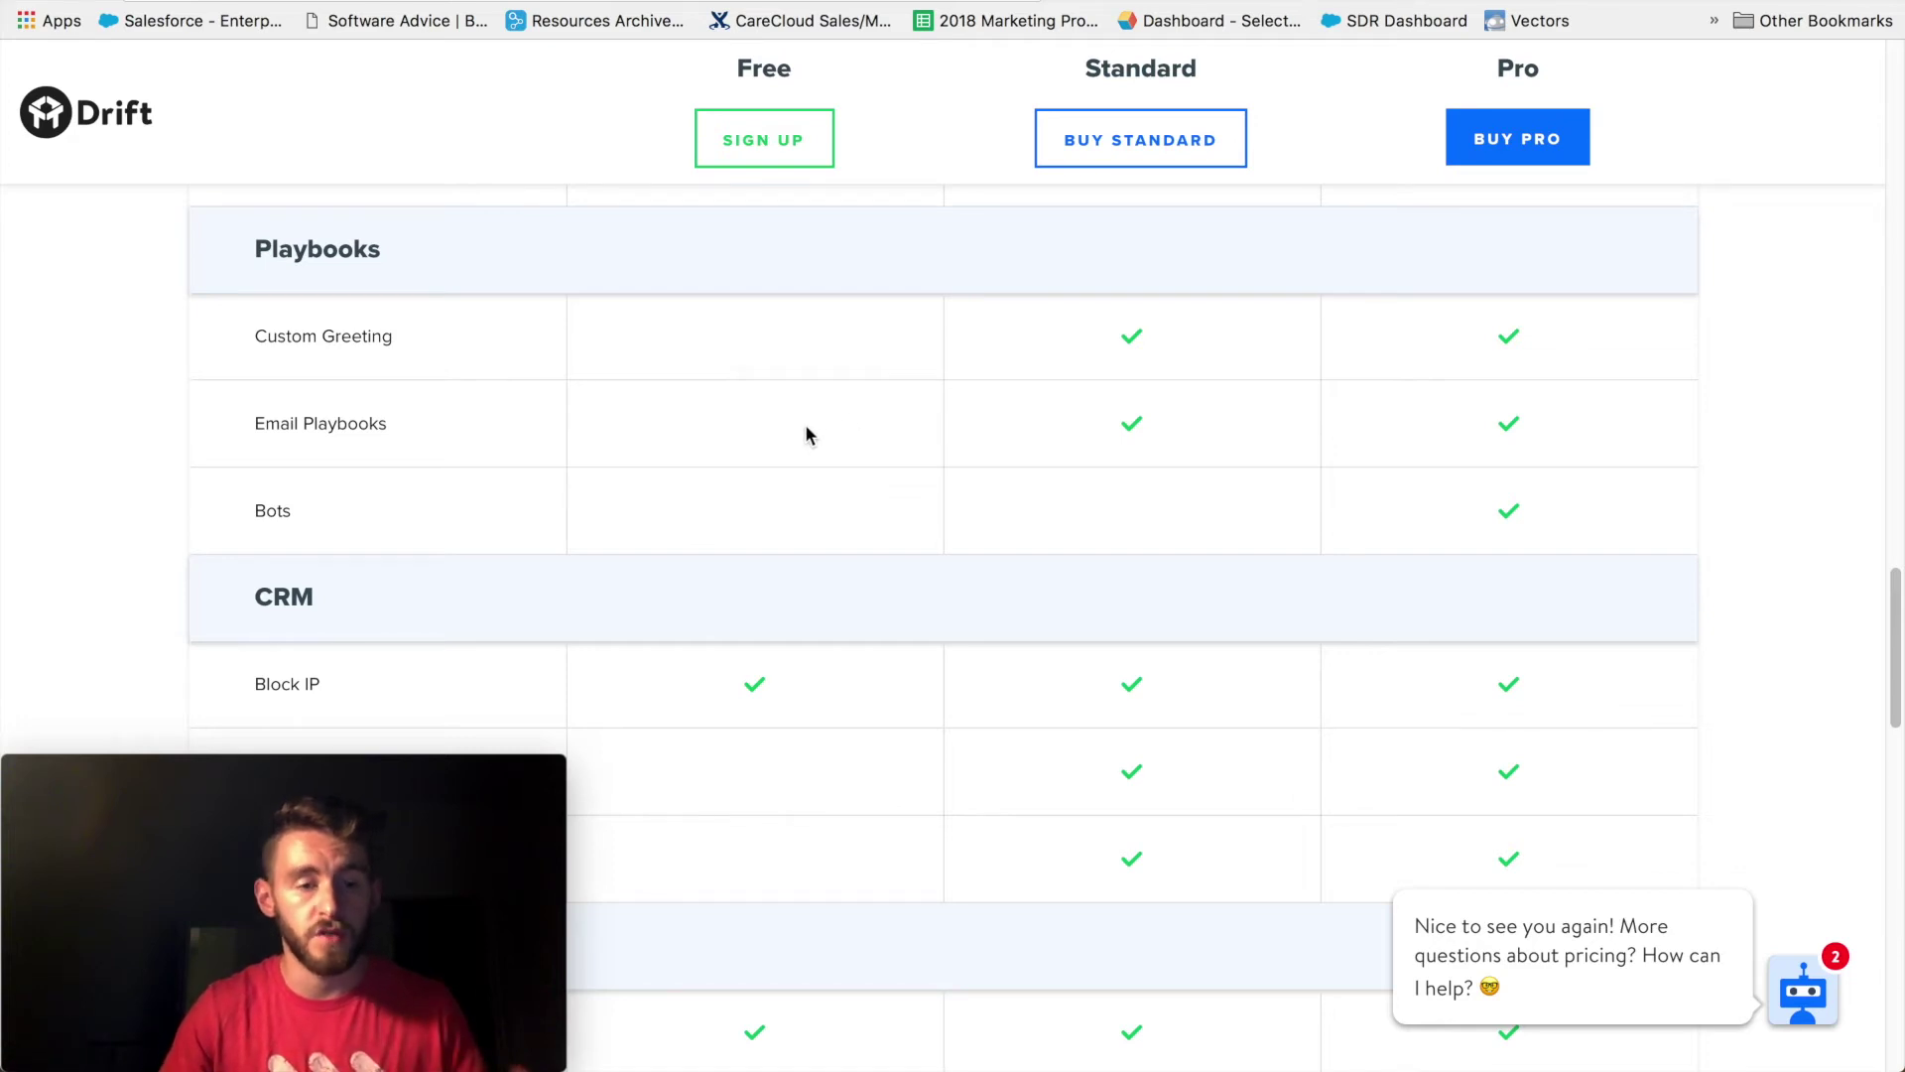
scroll(804, 438, down, 1)
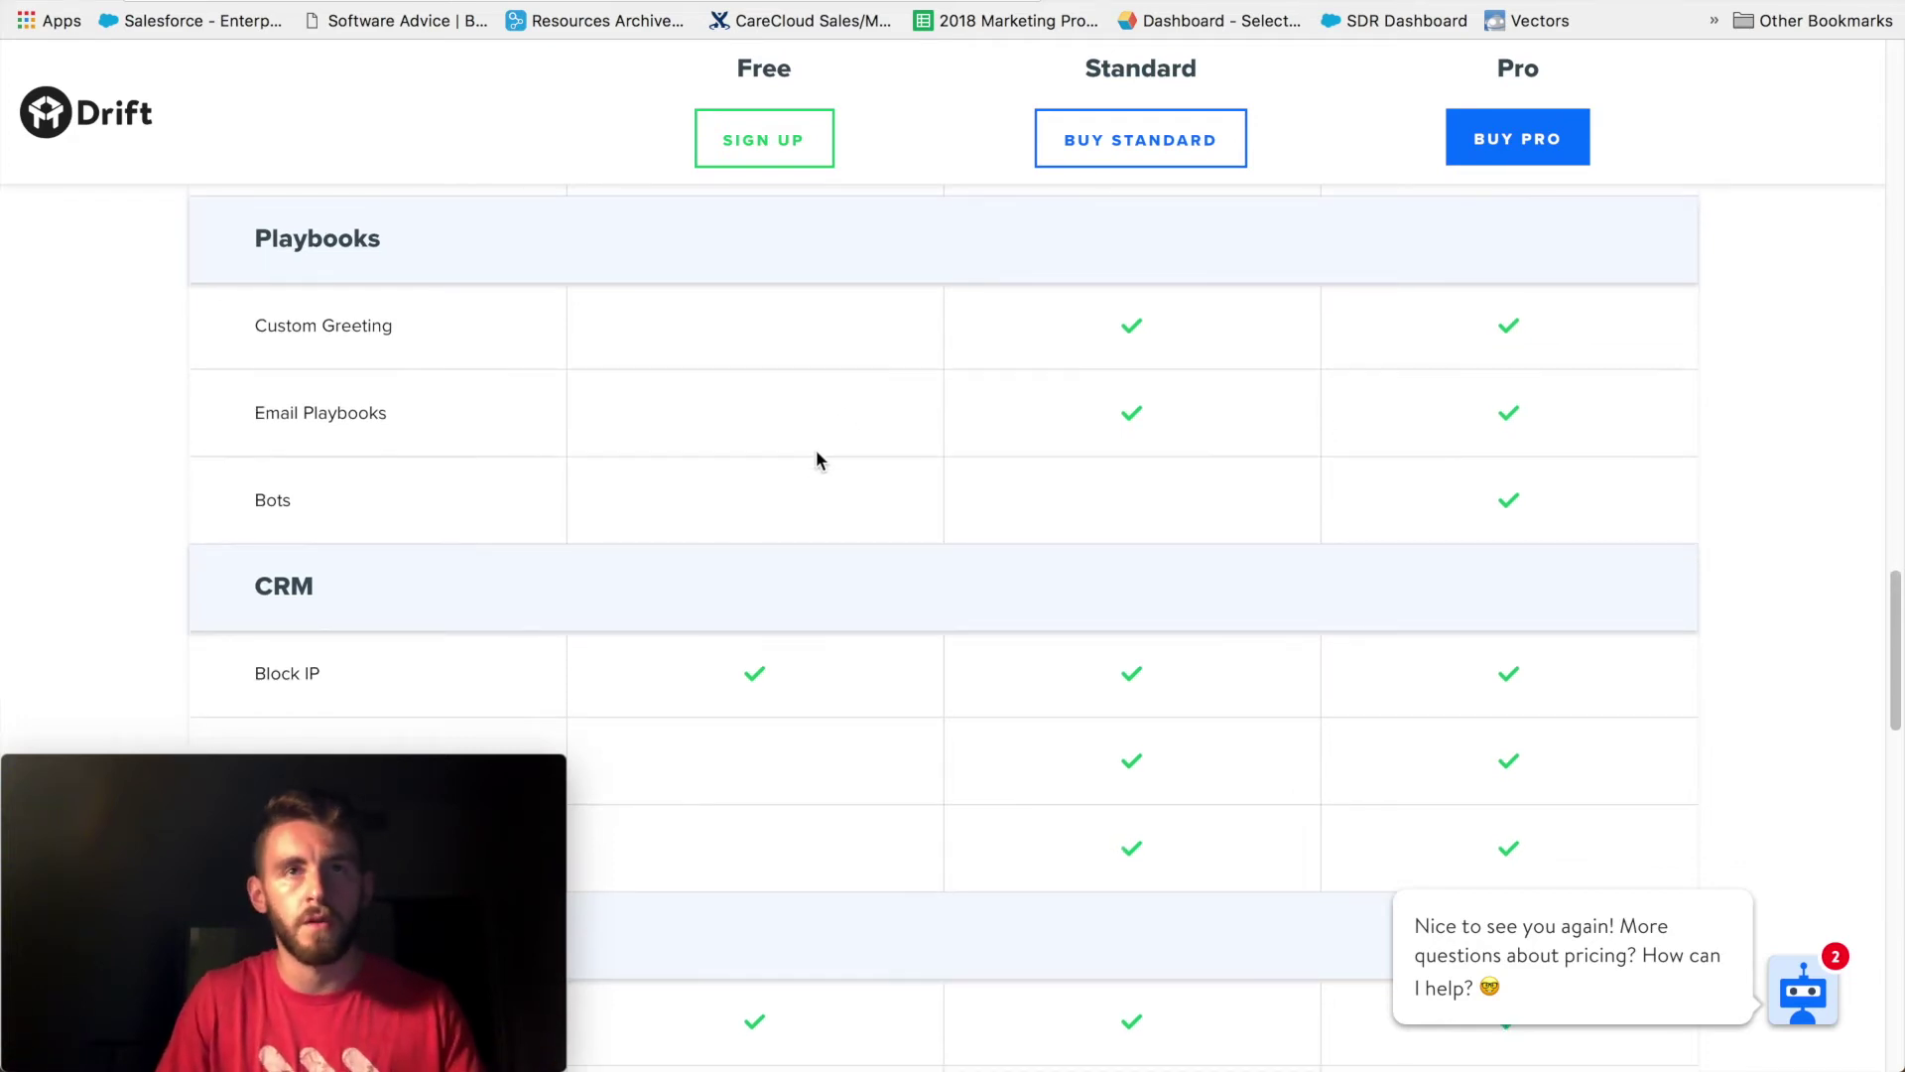
scroll(770, 474, down, 2)
scroll(1432, 506, up, 3)
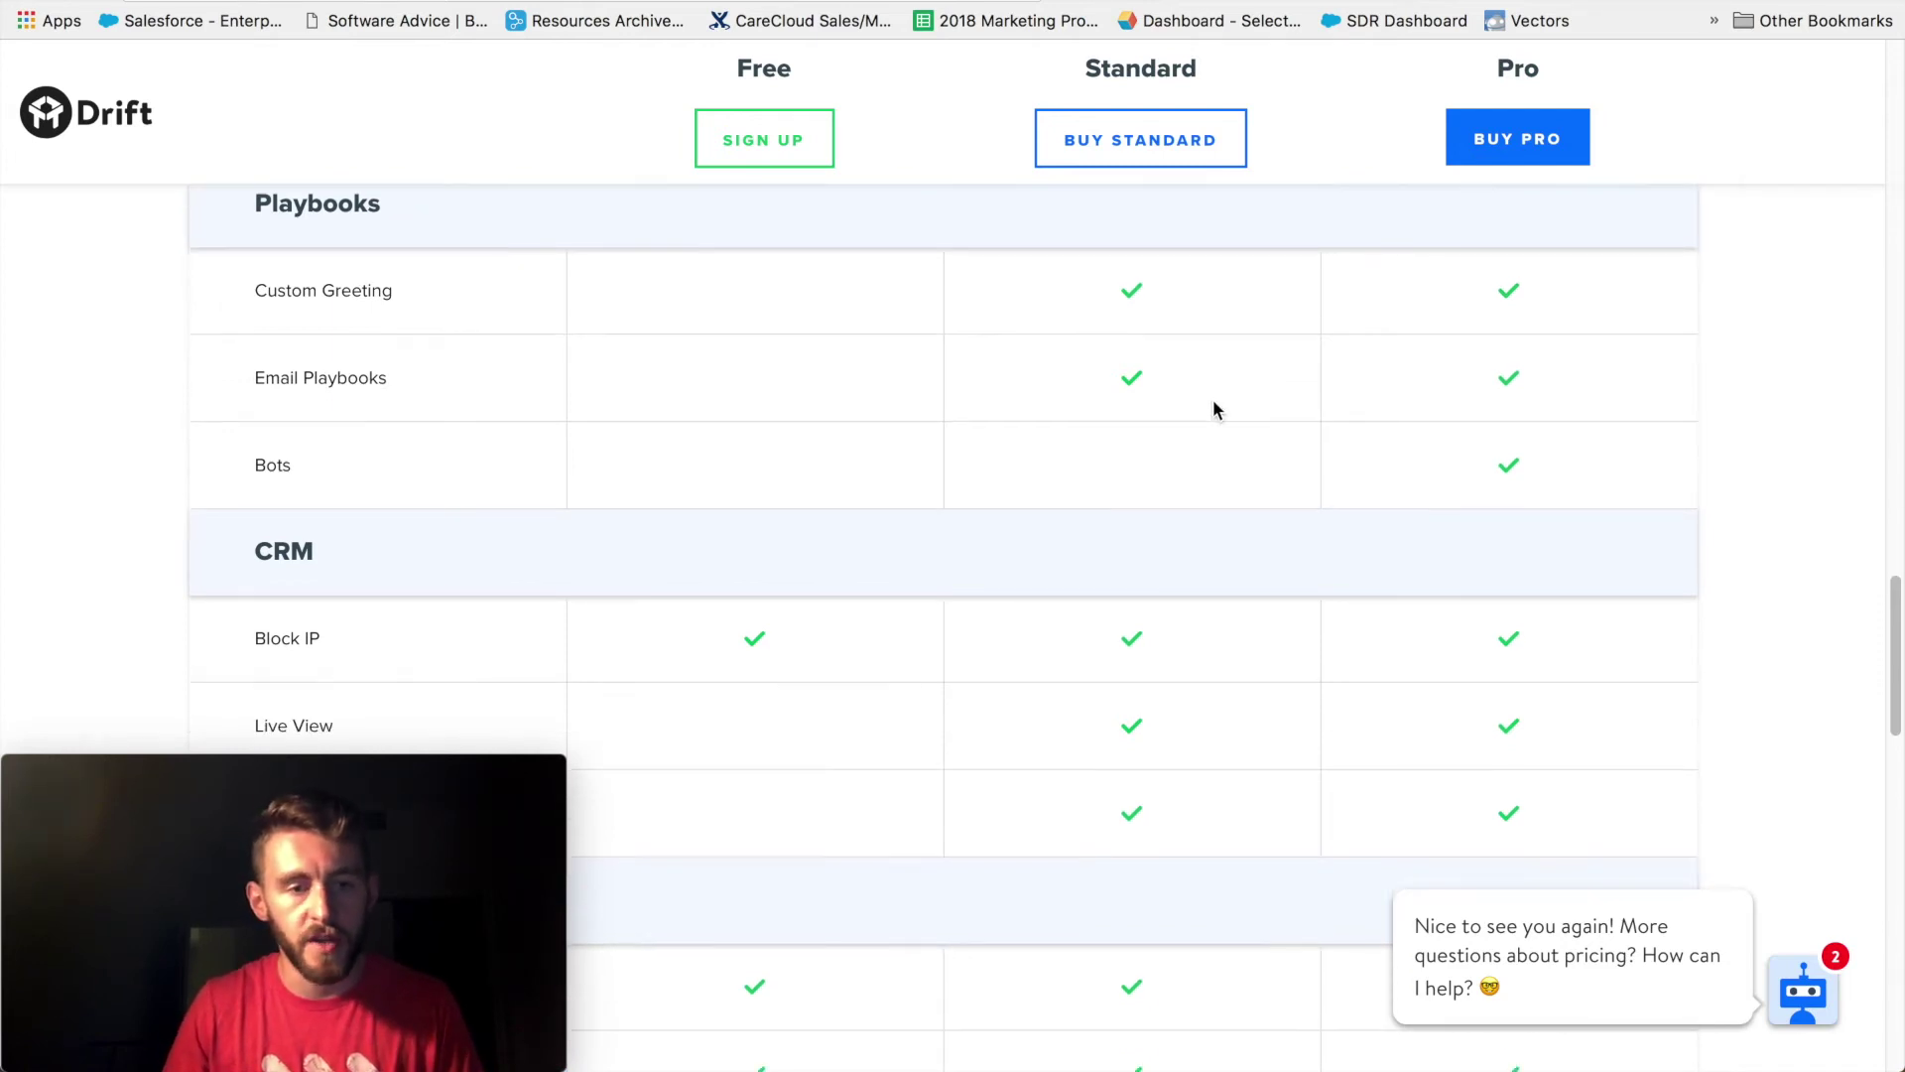
scroll(1212, 399, down, 5)
scroll(787, 524, up, 2)
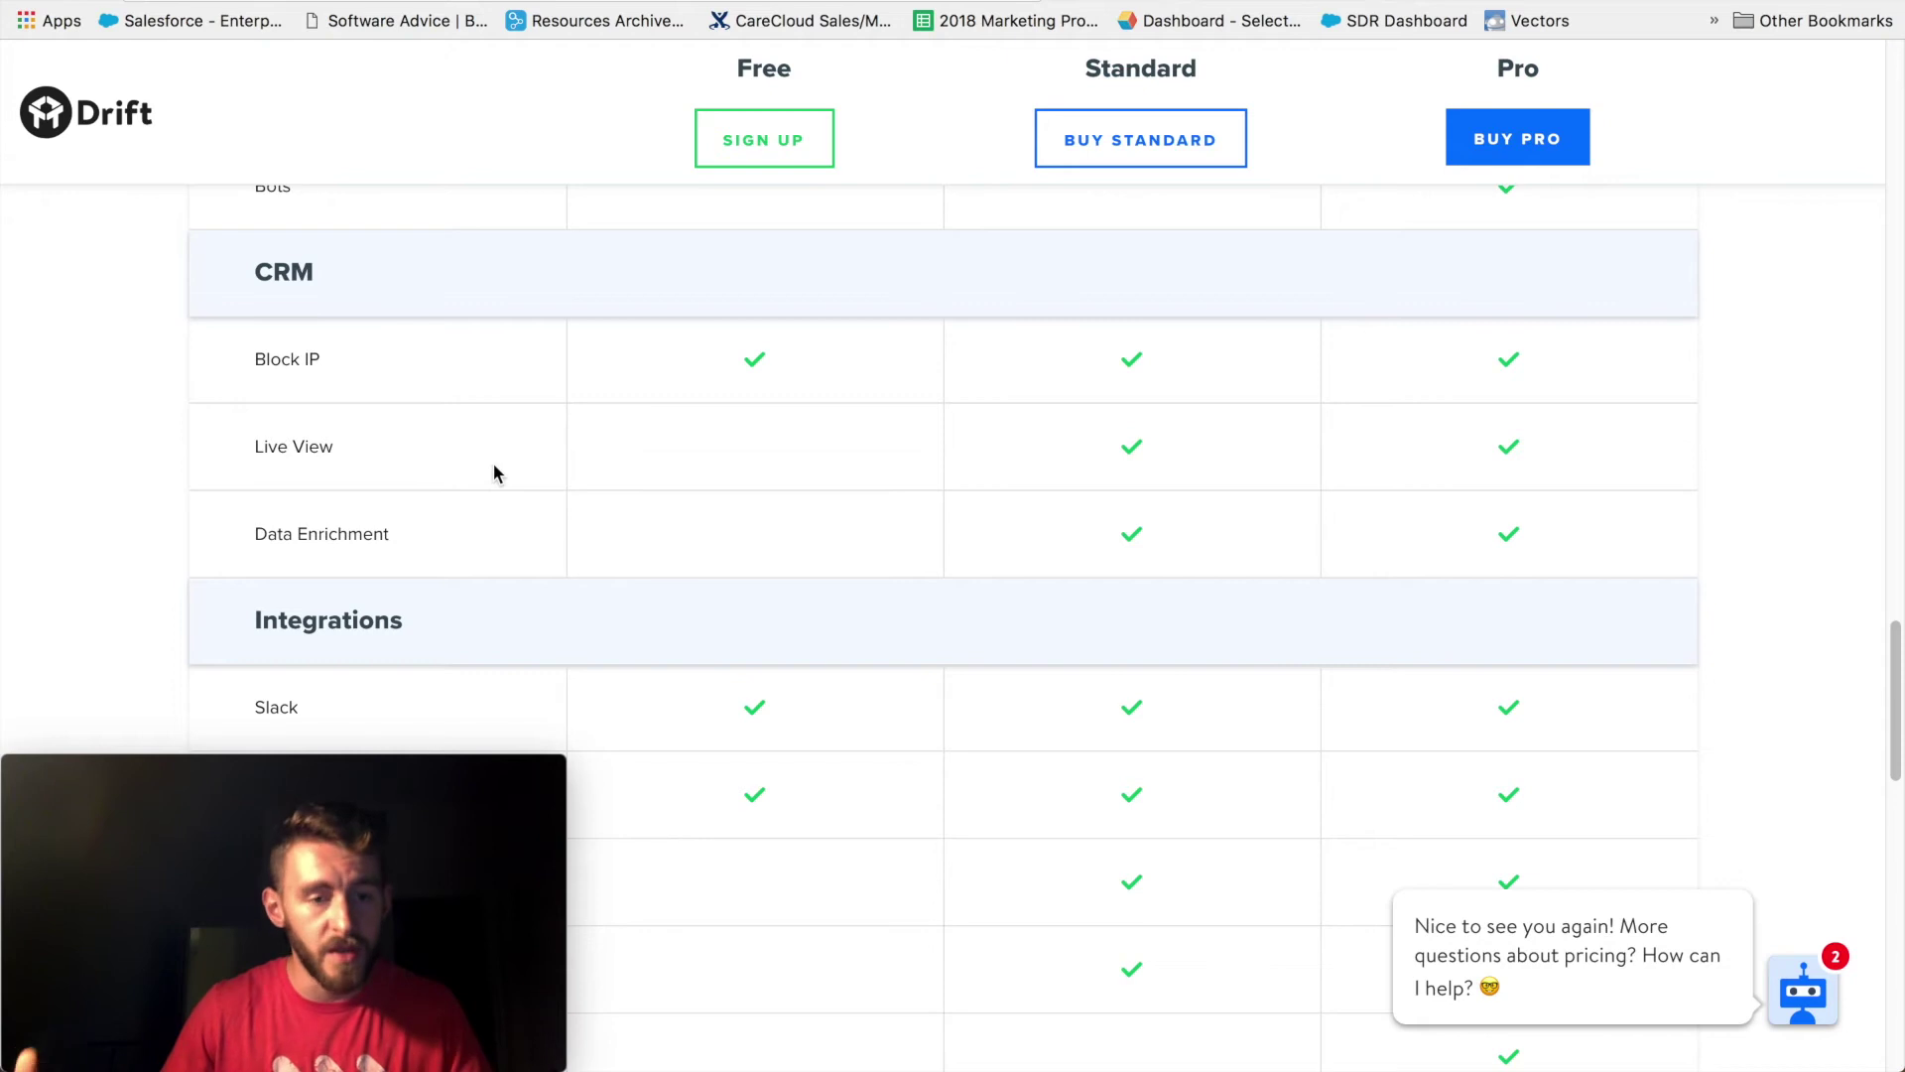
scroll(515, 461, down, 1)
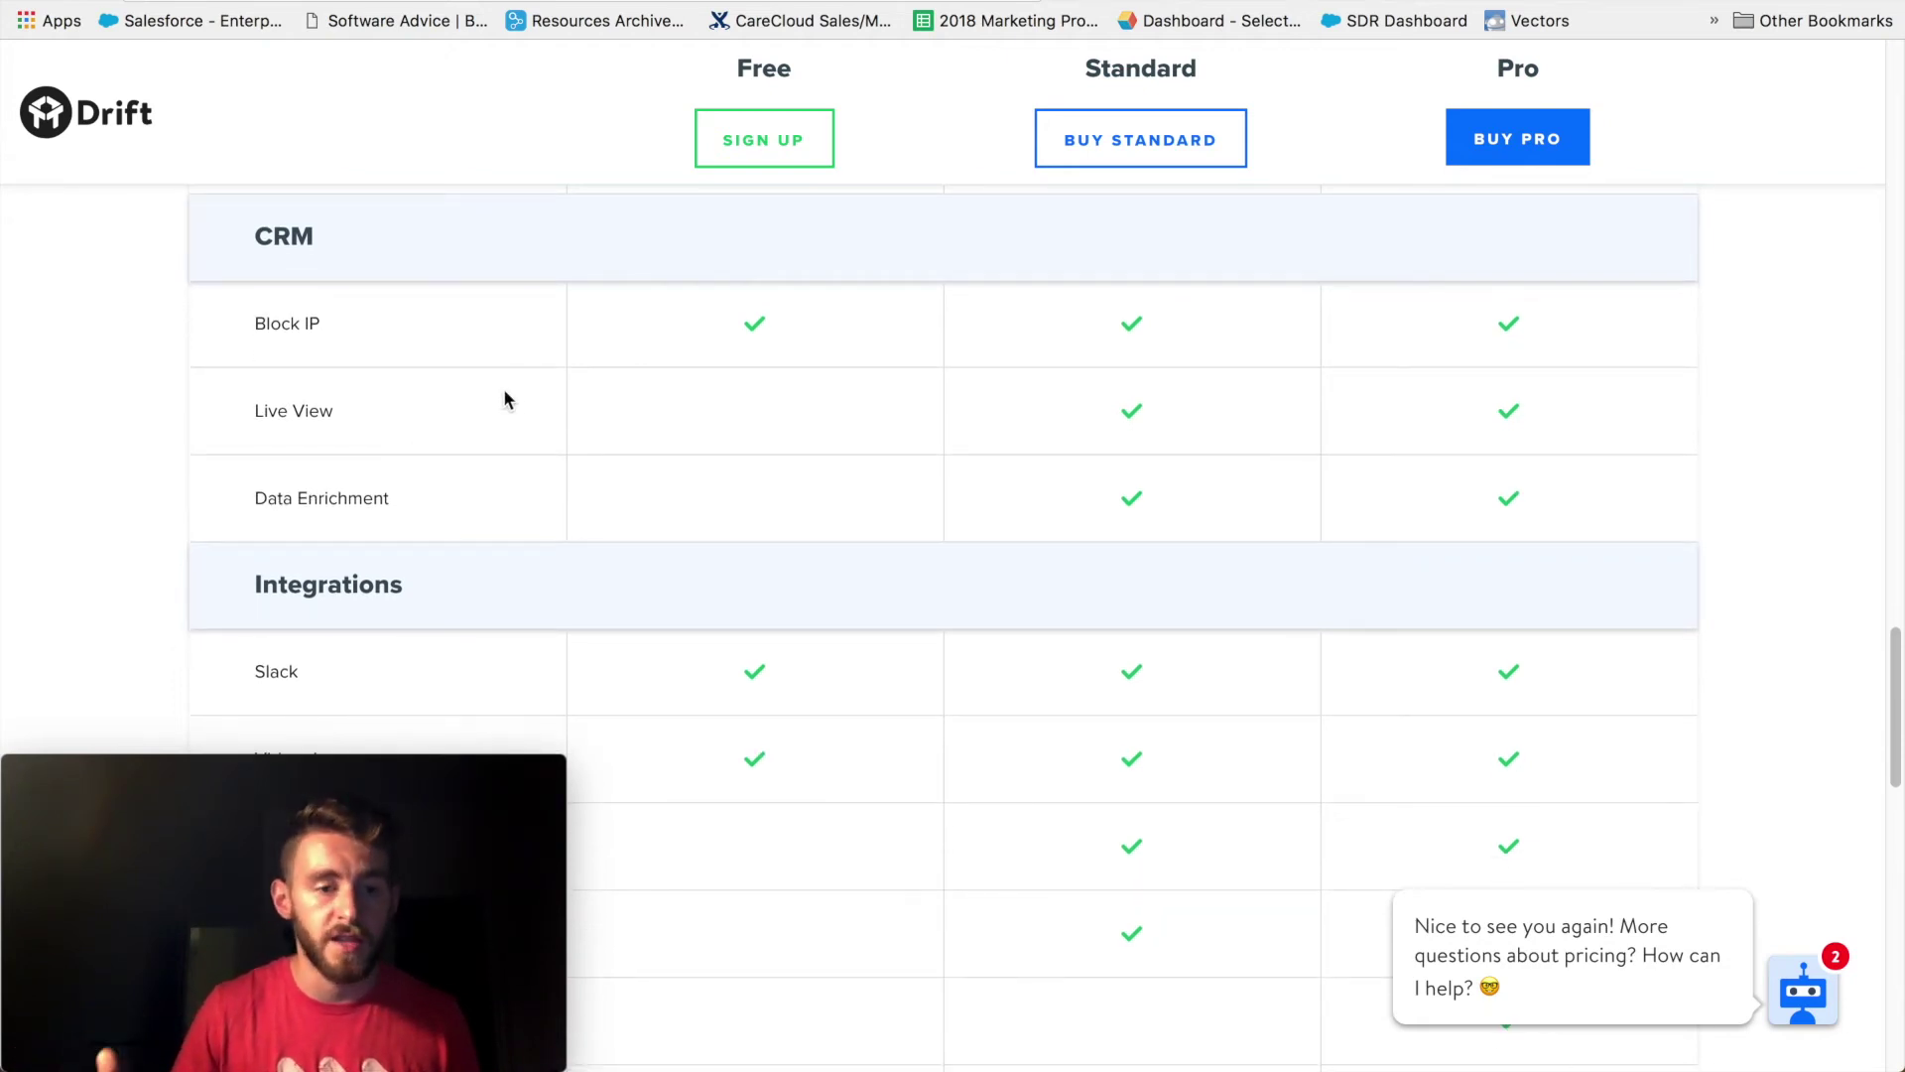
Step: Examine which Integrations, Reporting and Support features each of the three team plans includes
scroll(495, 424, down, 5)
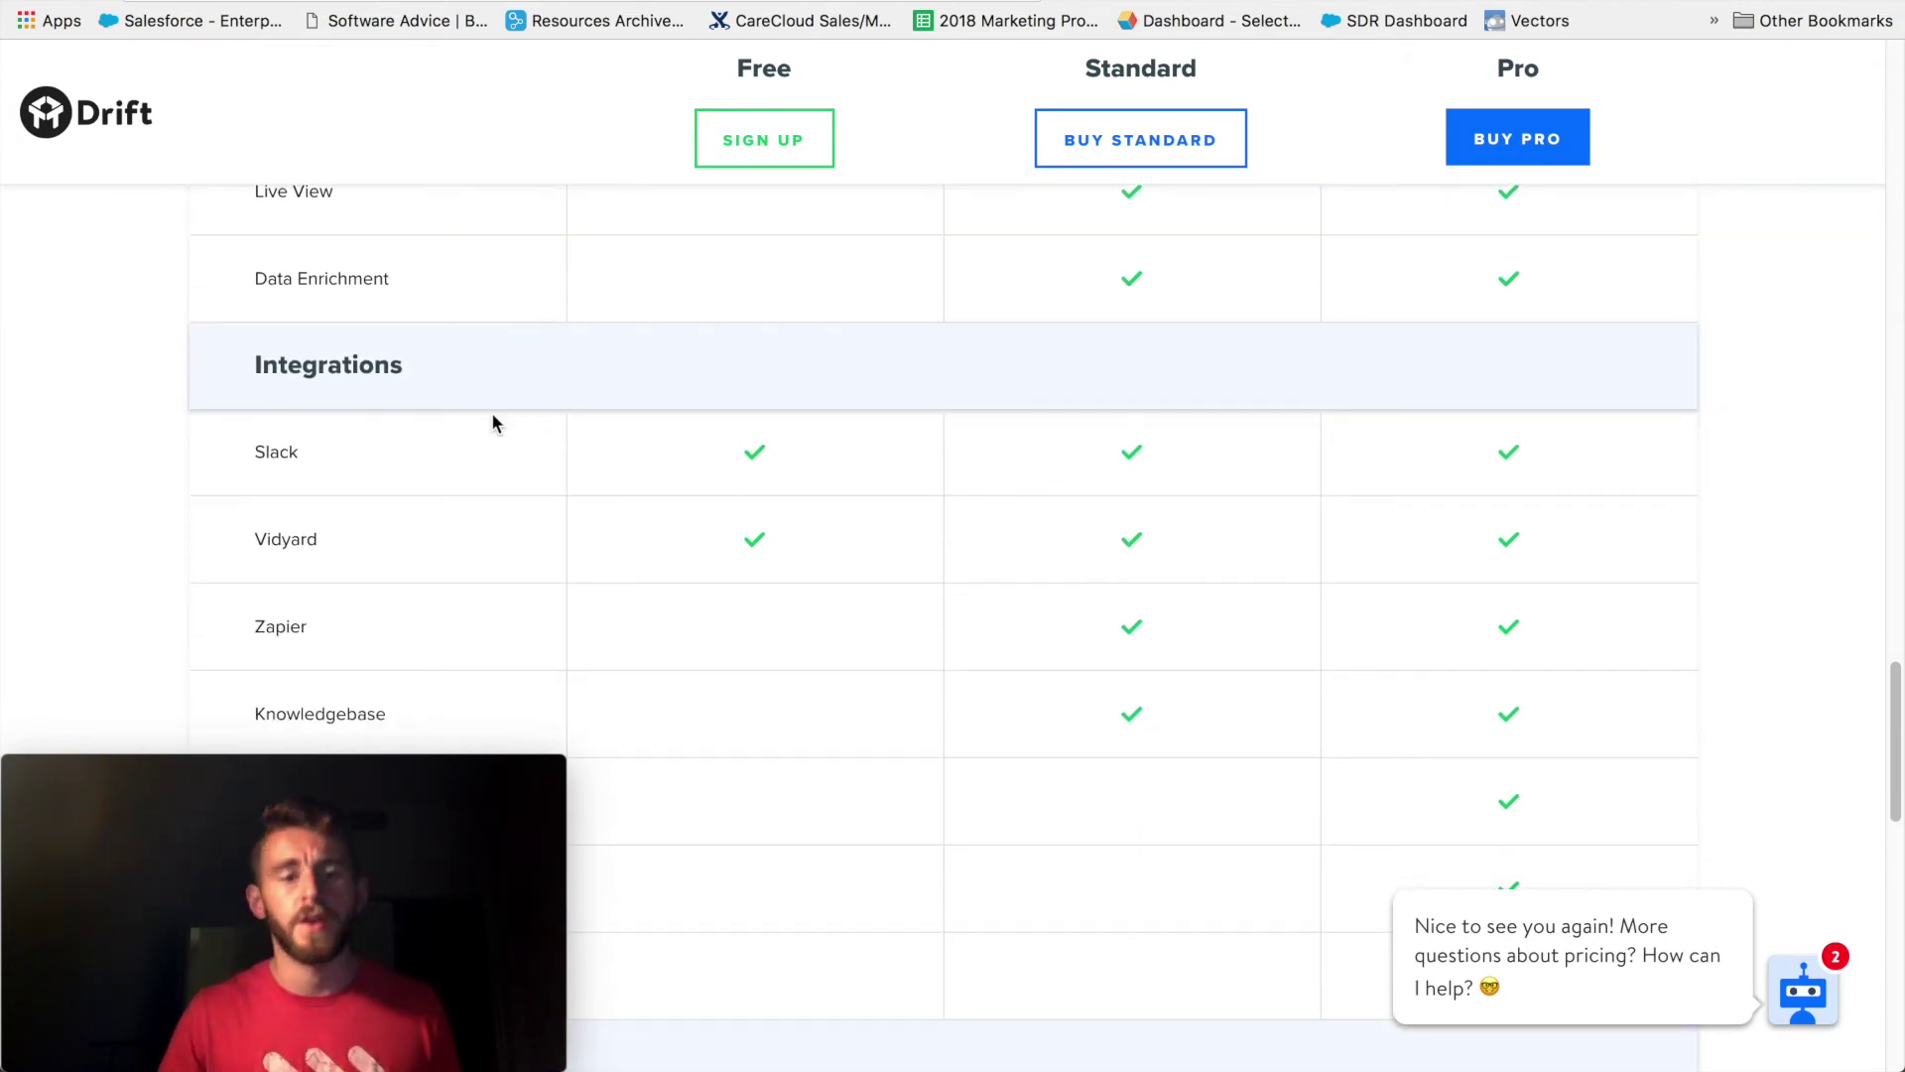
scroll(493, 417, down, 2)
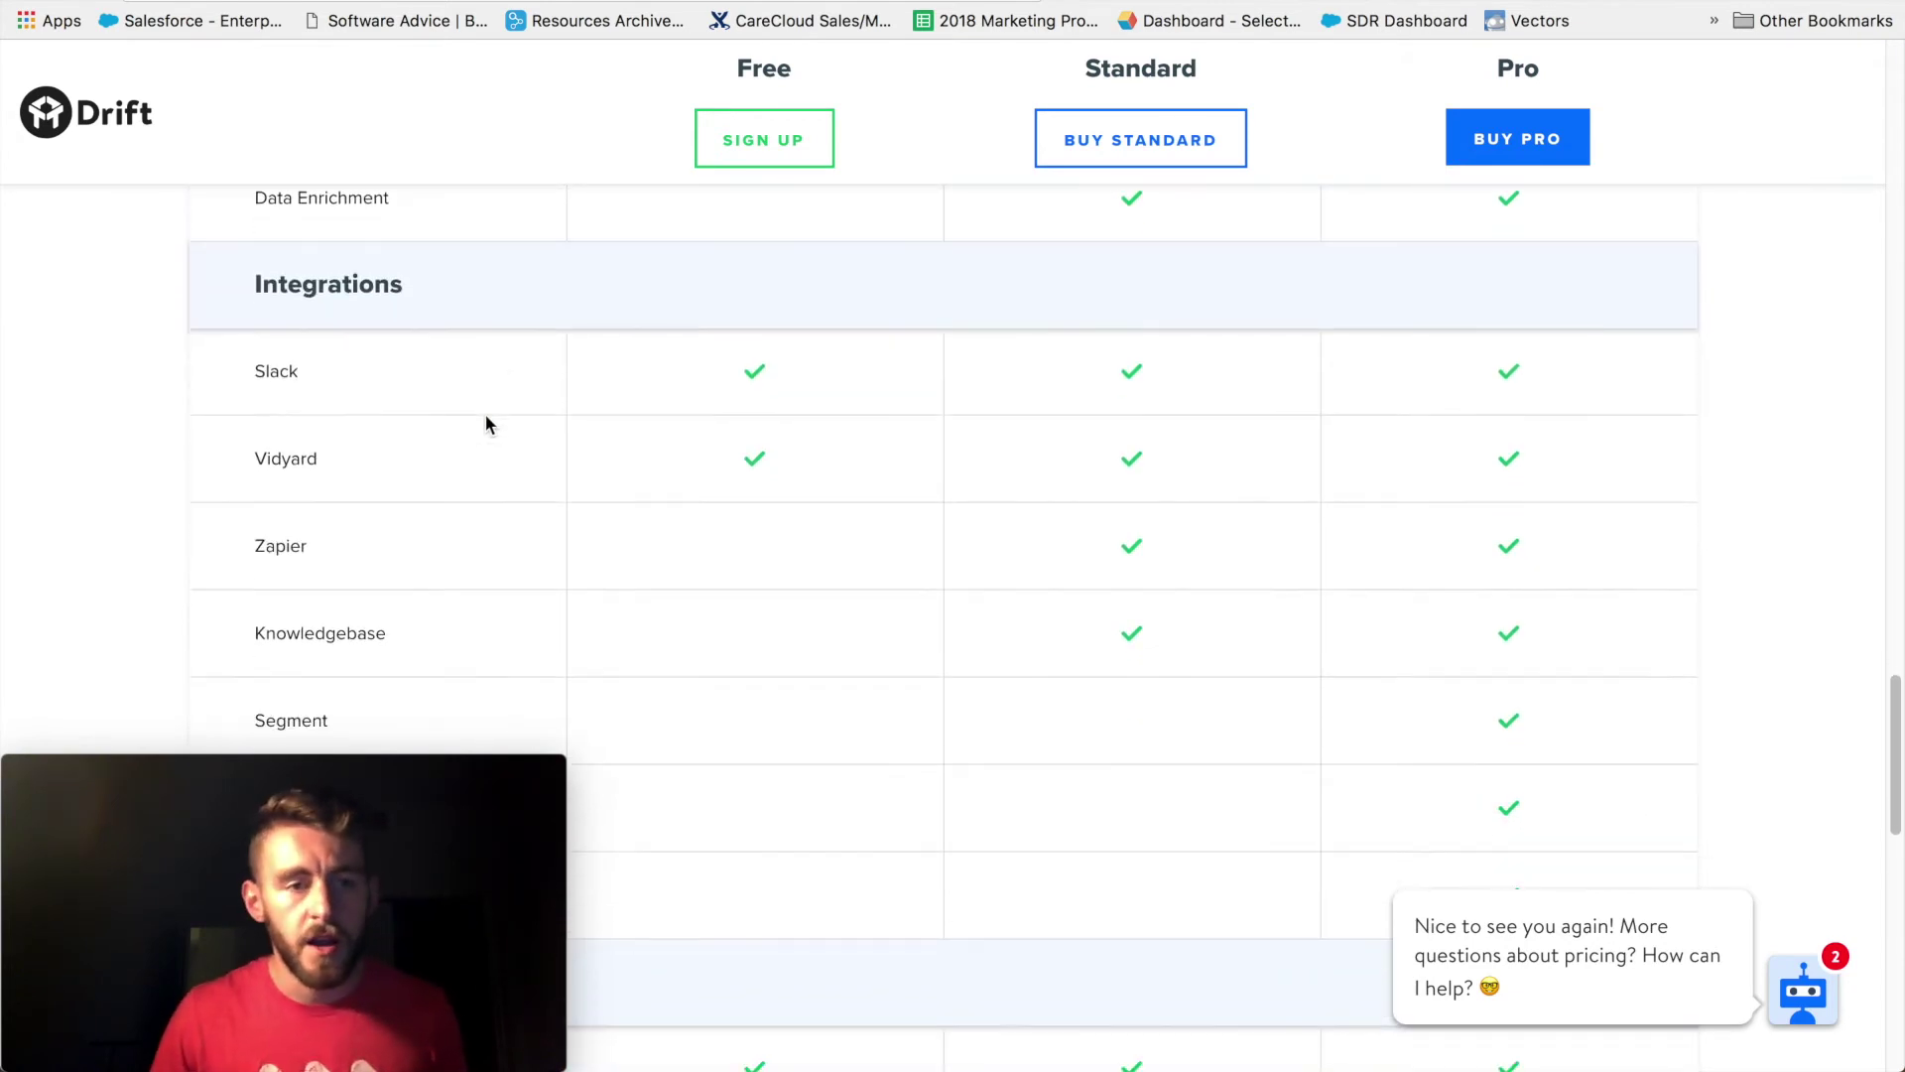
scroll(485, 422, down, 1)
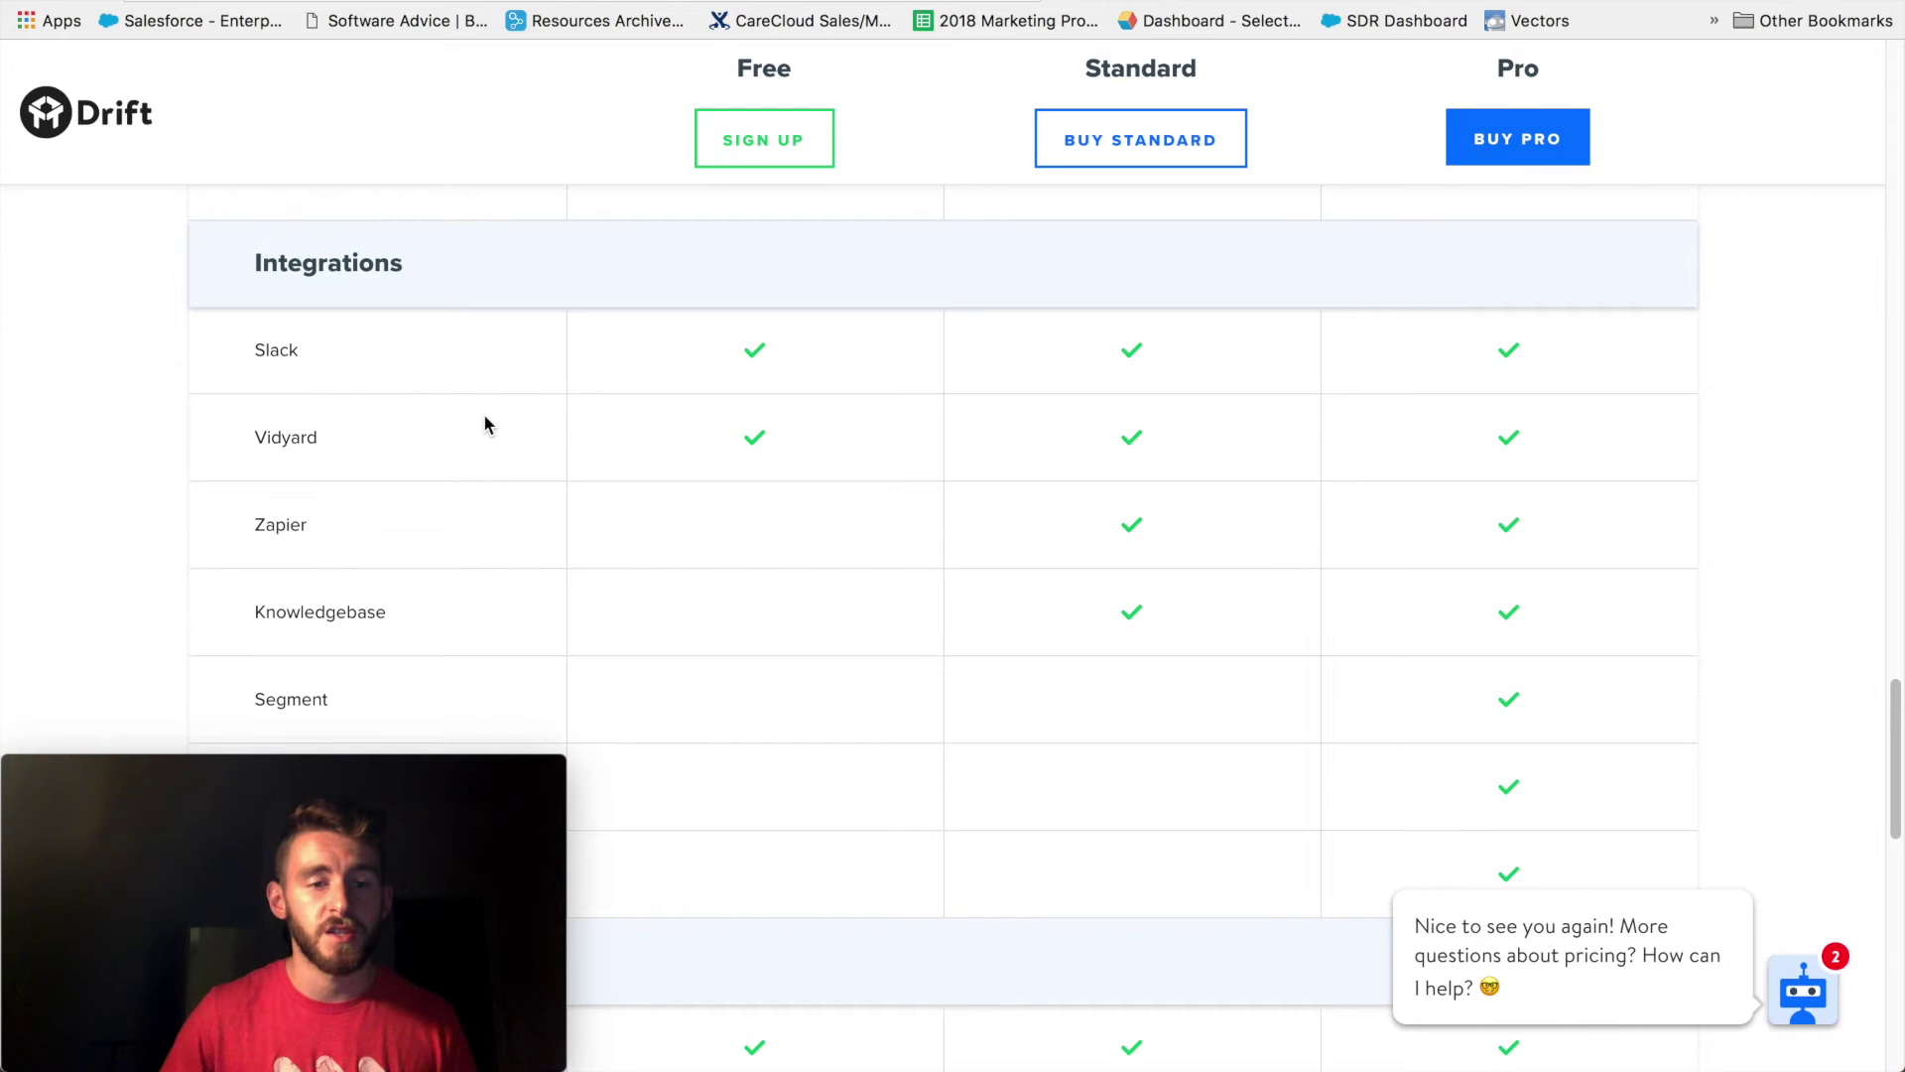
scroll(502, 453, down, 2)
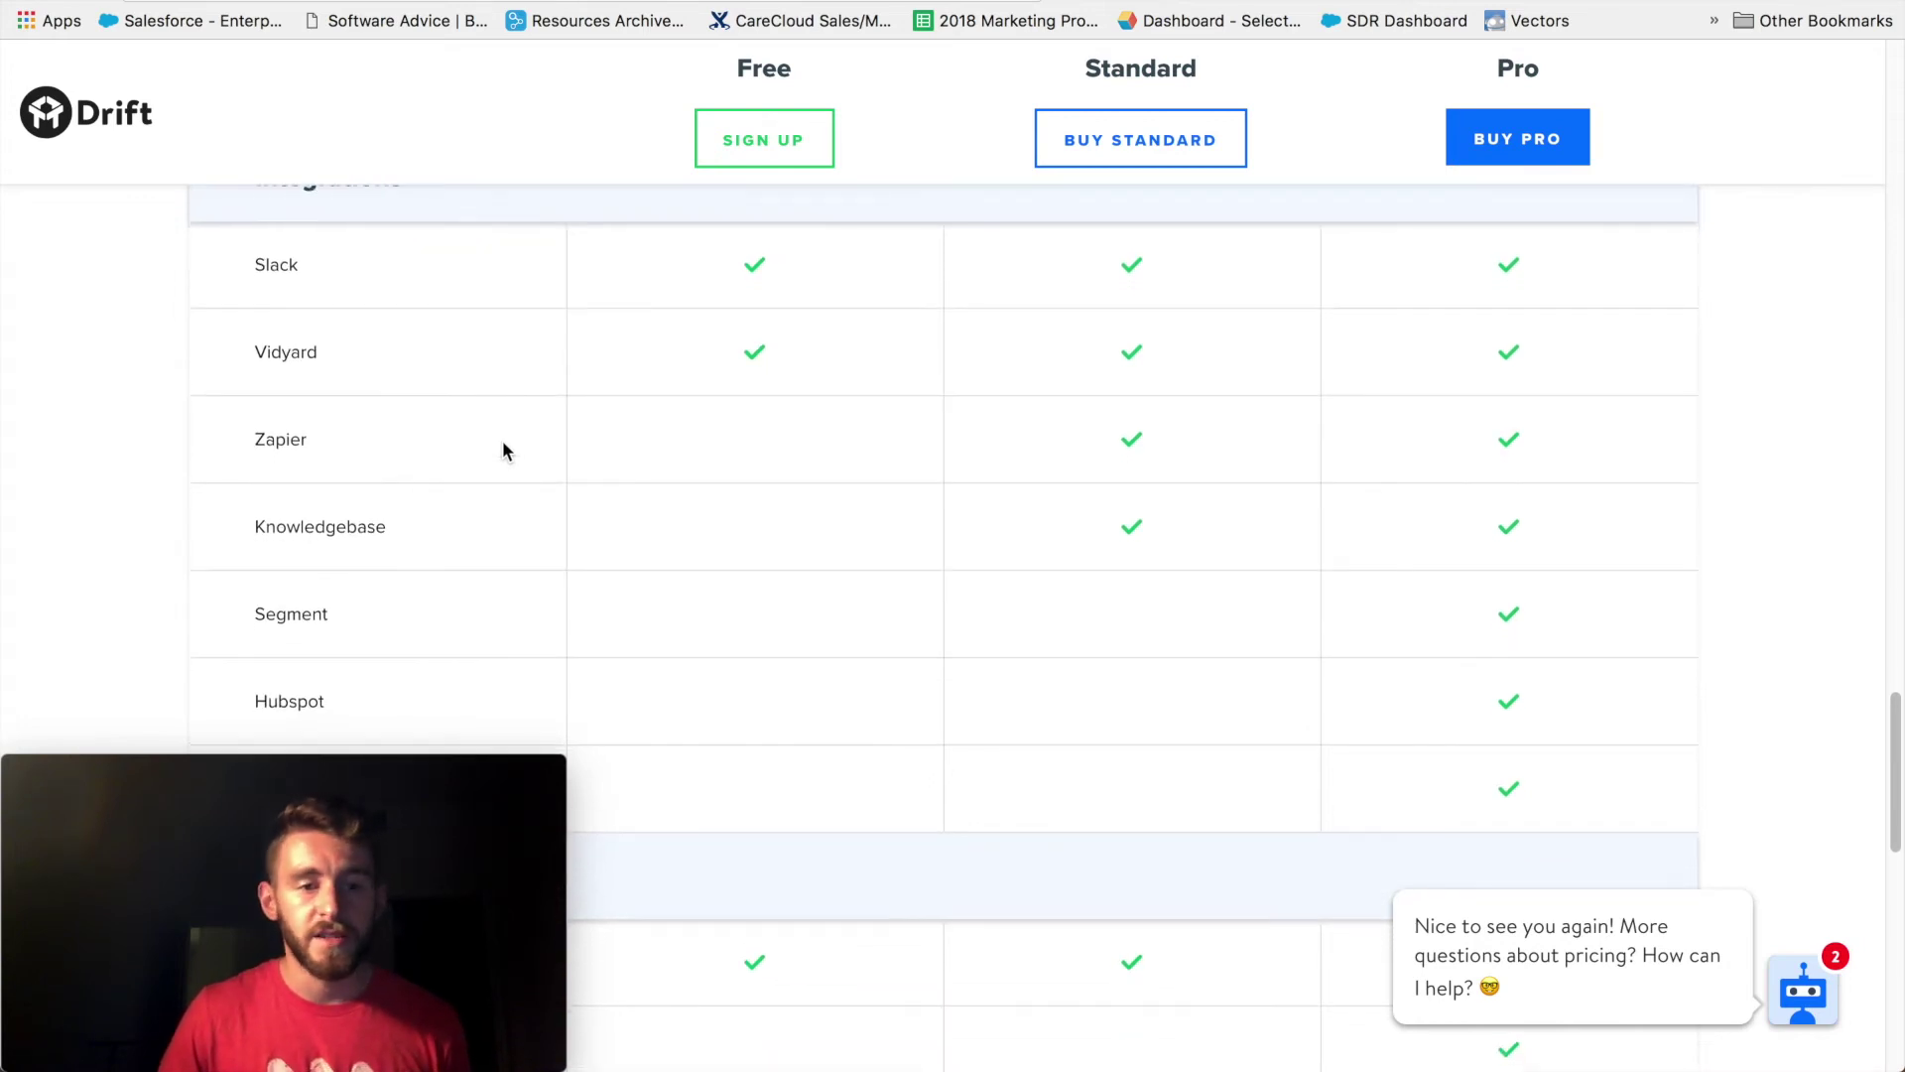
scroll(494, 467, down, 1)
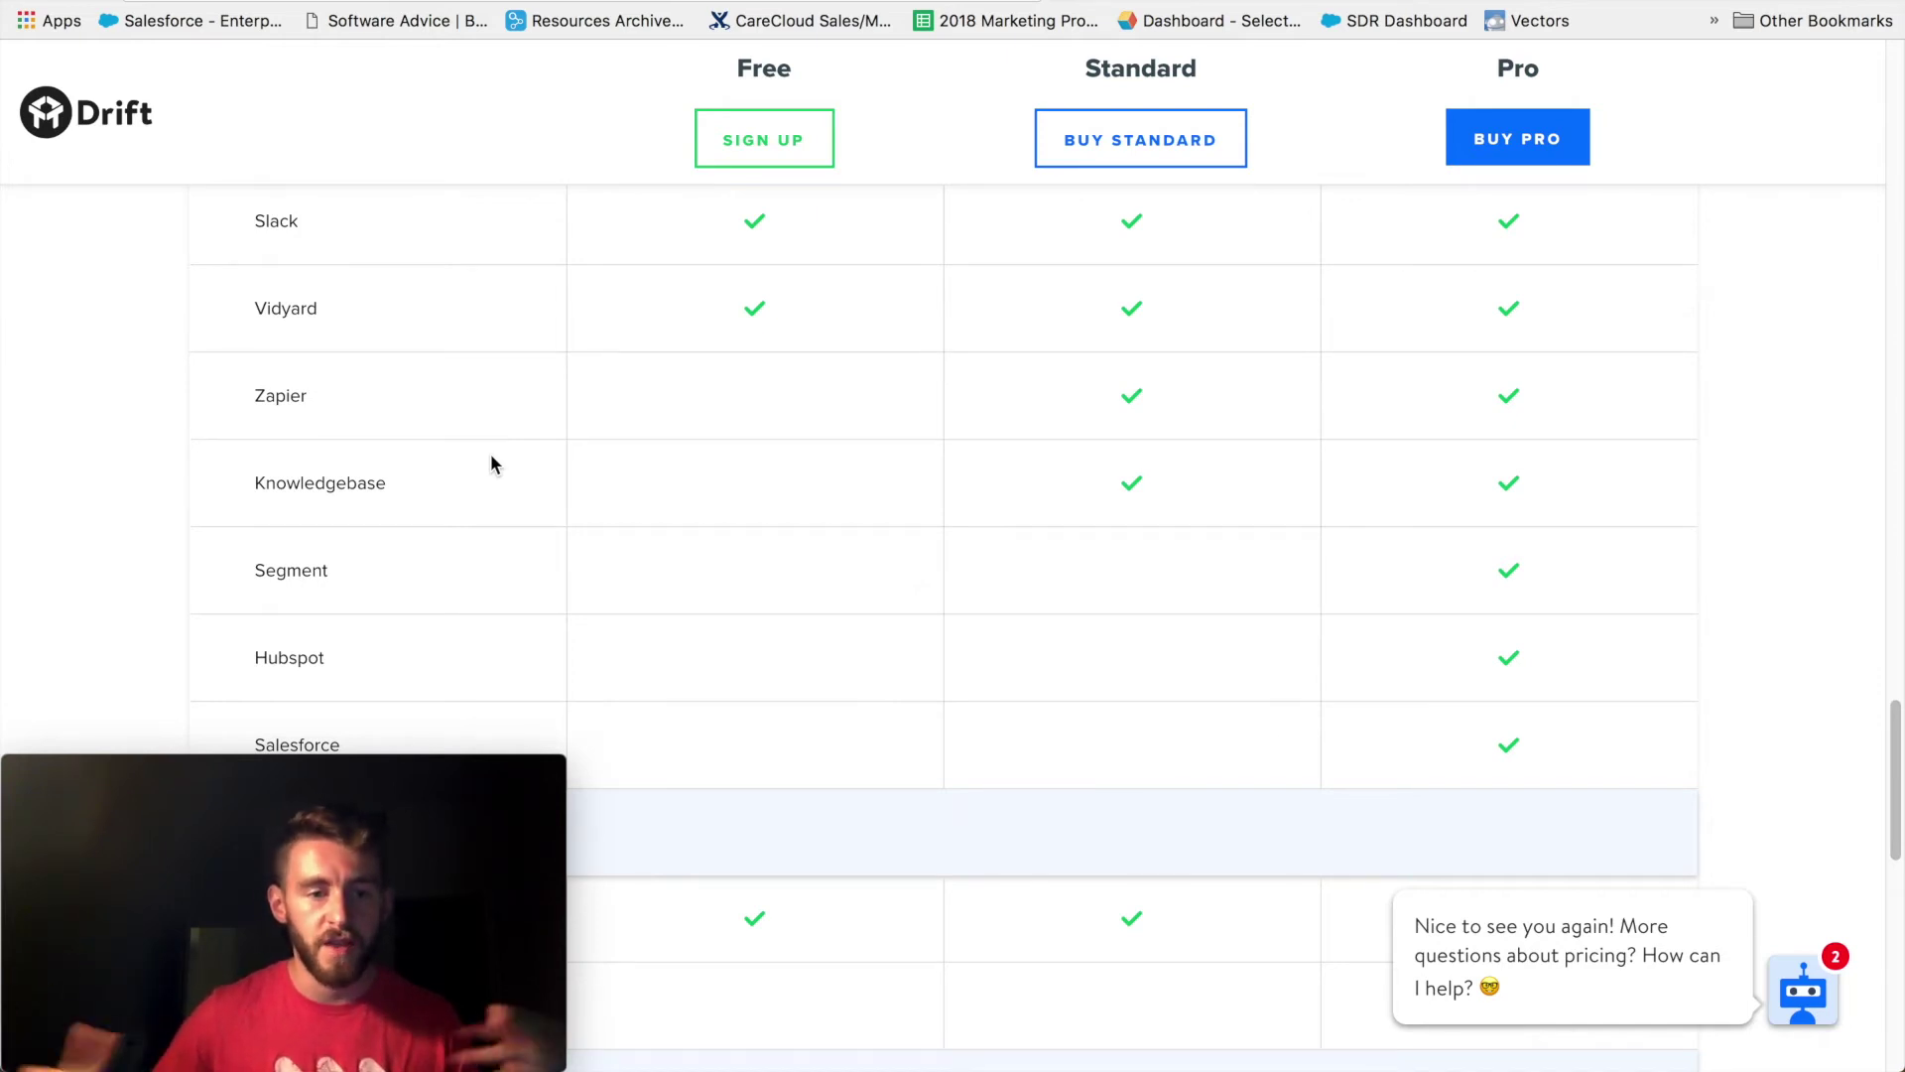
scroll(342, 551, down, 1)
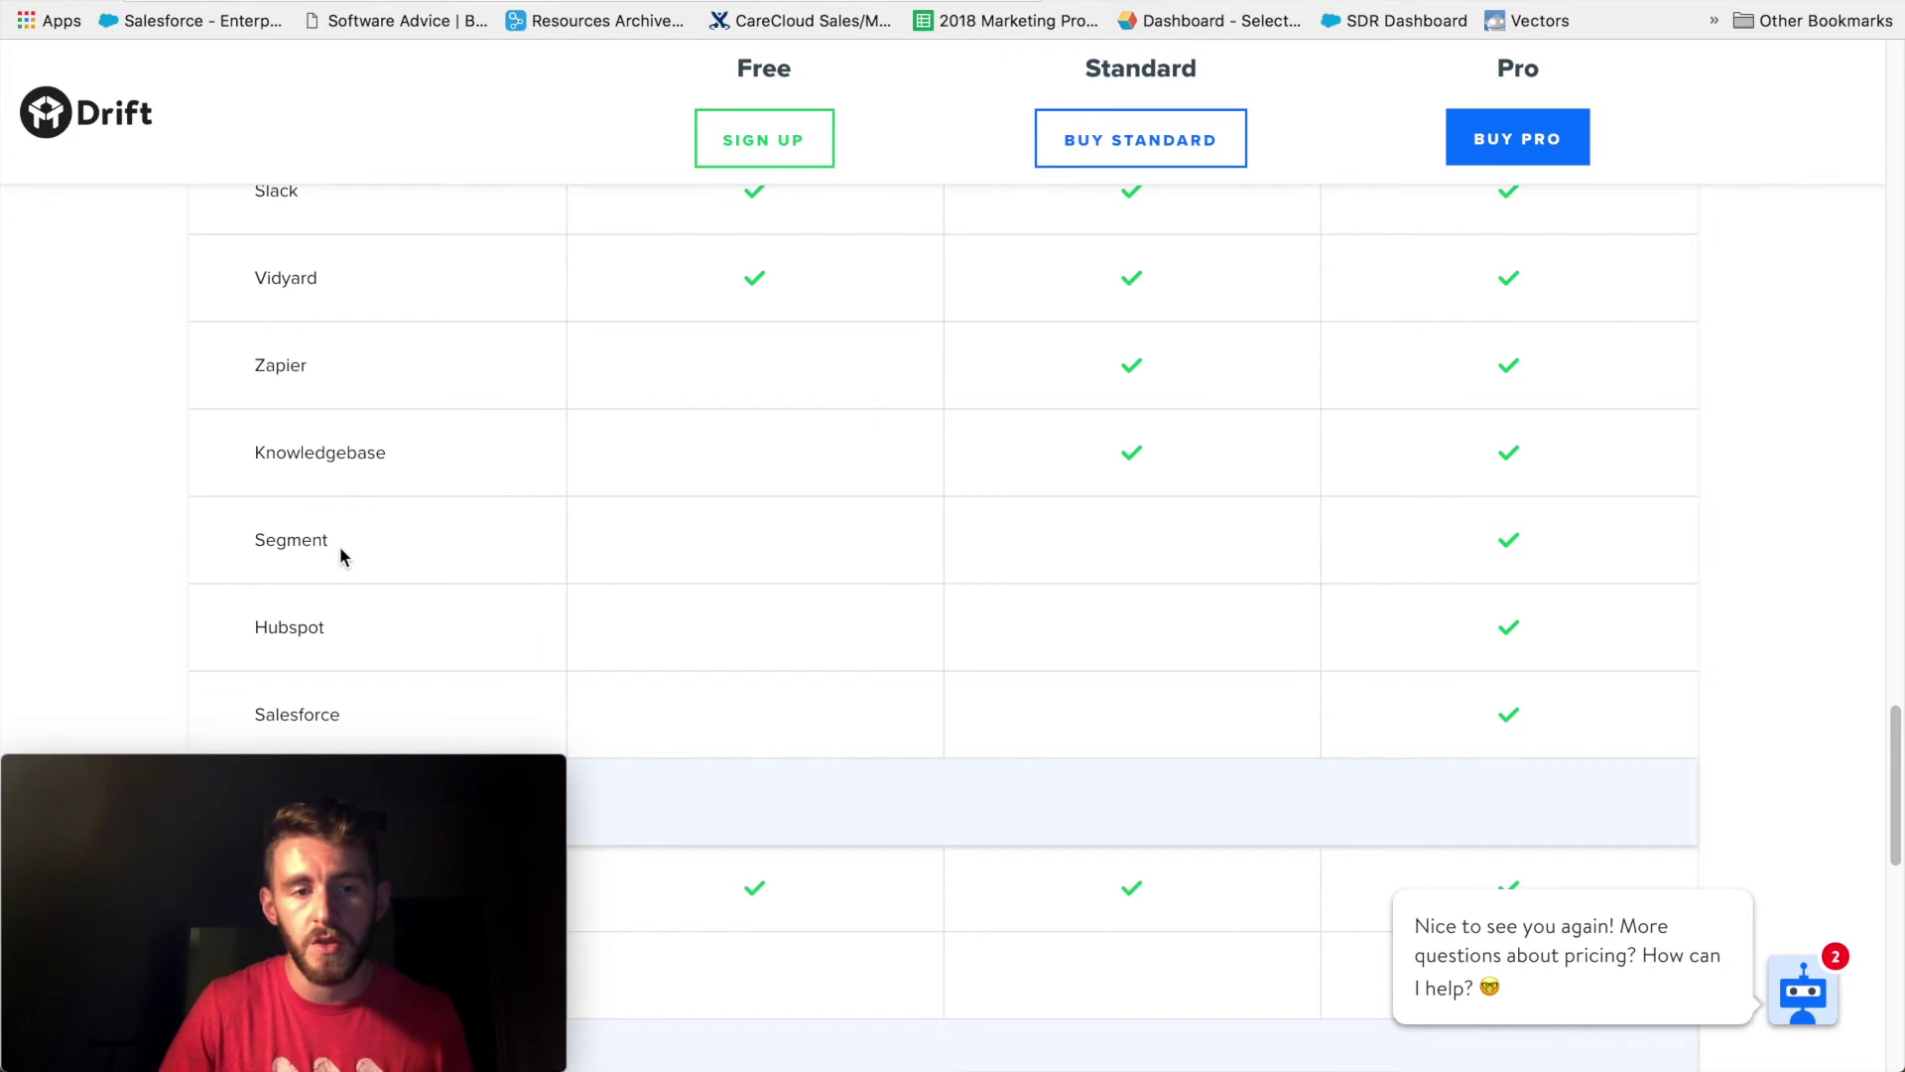
scroll(342, 551, down, 3)
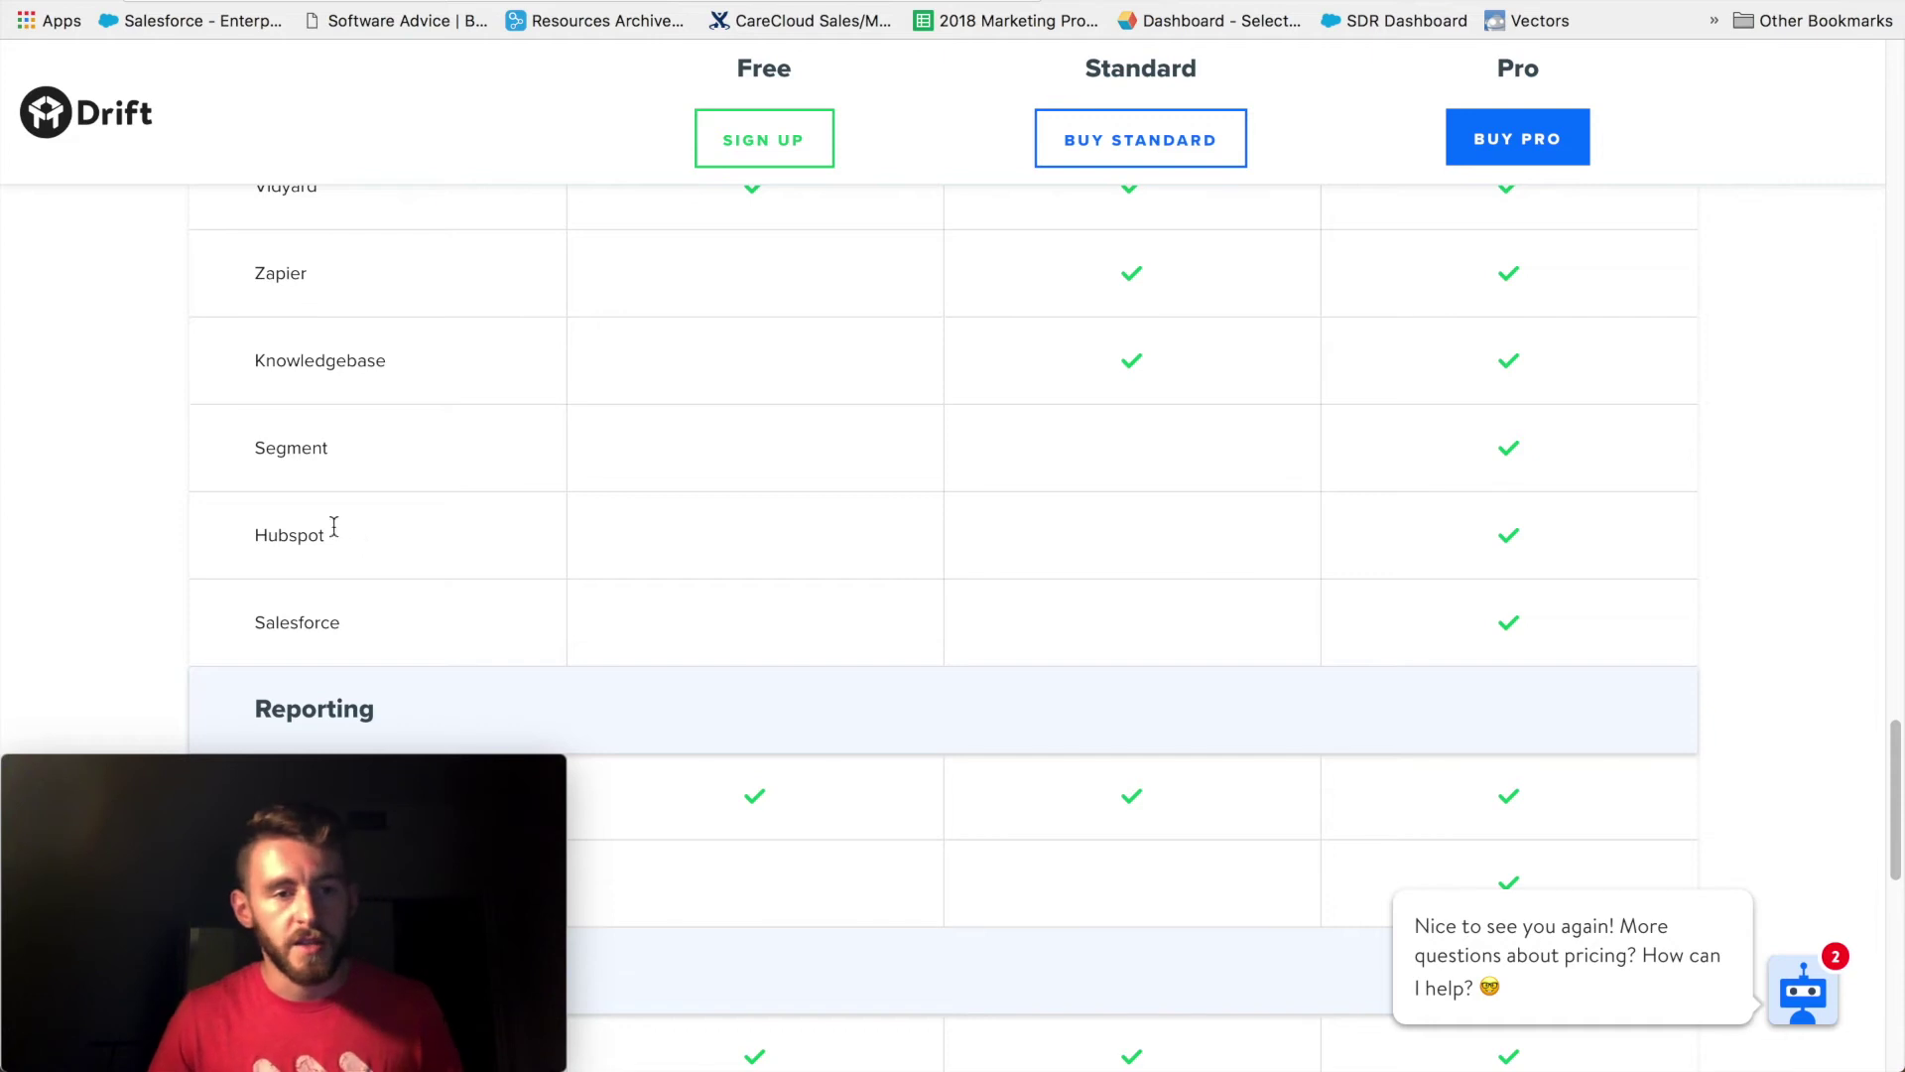
scroll(303, 561, down, 1)
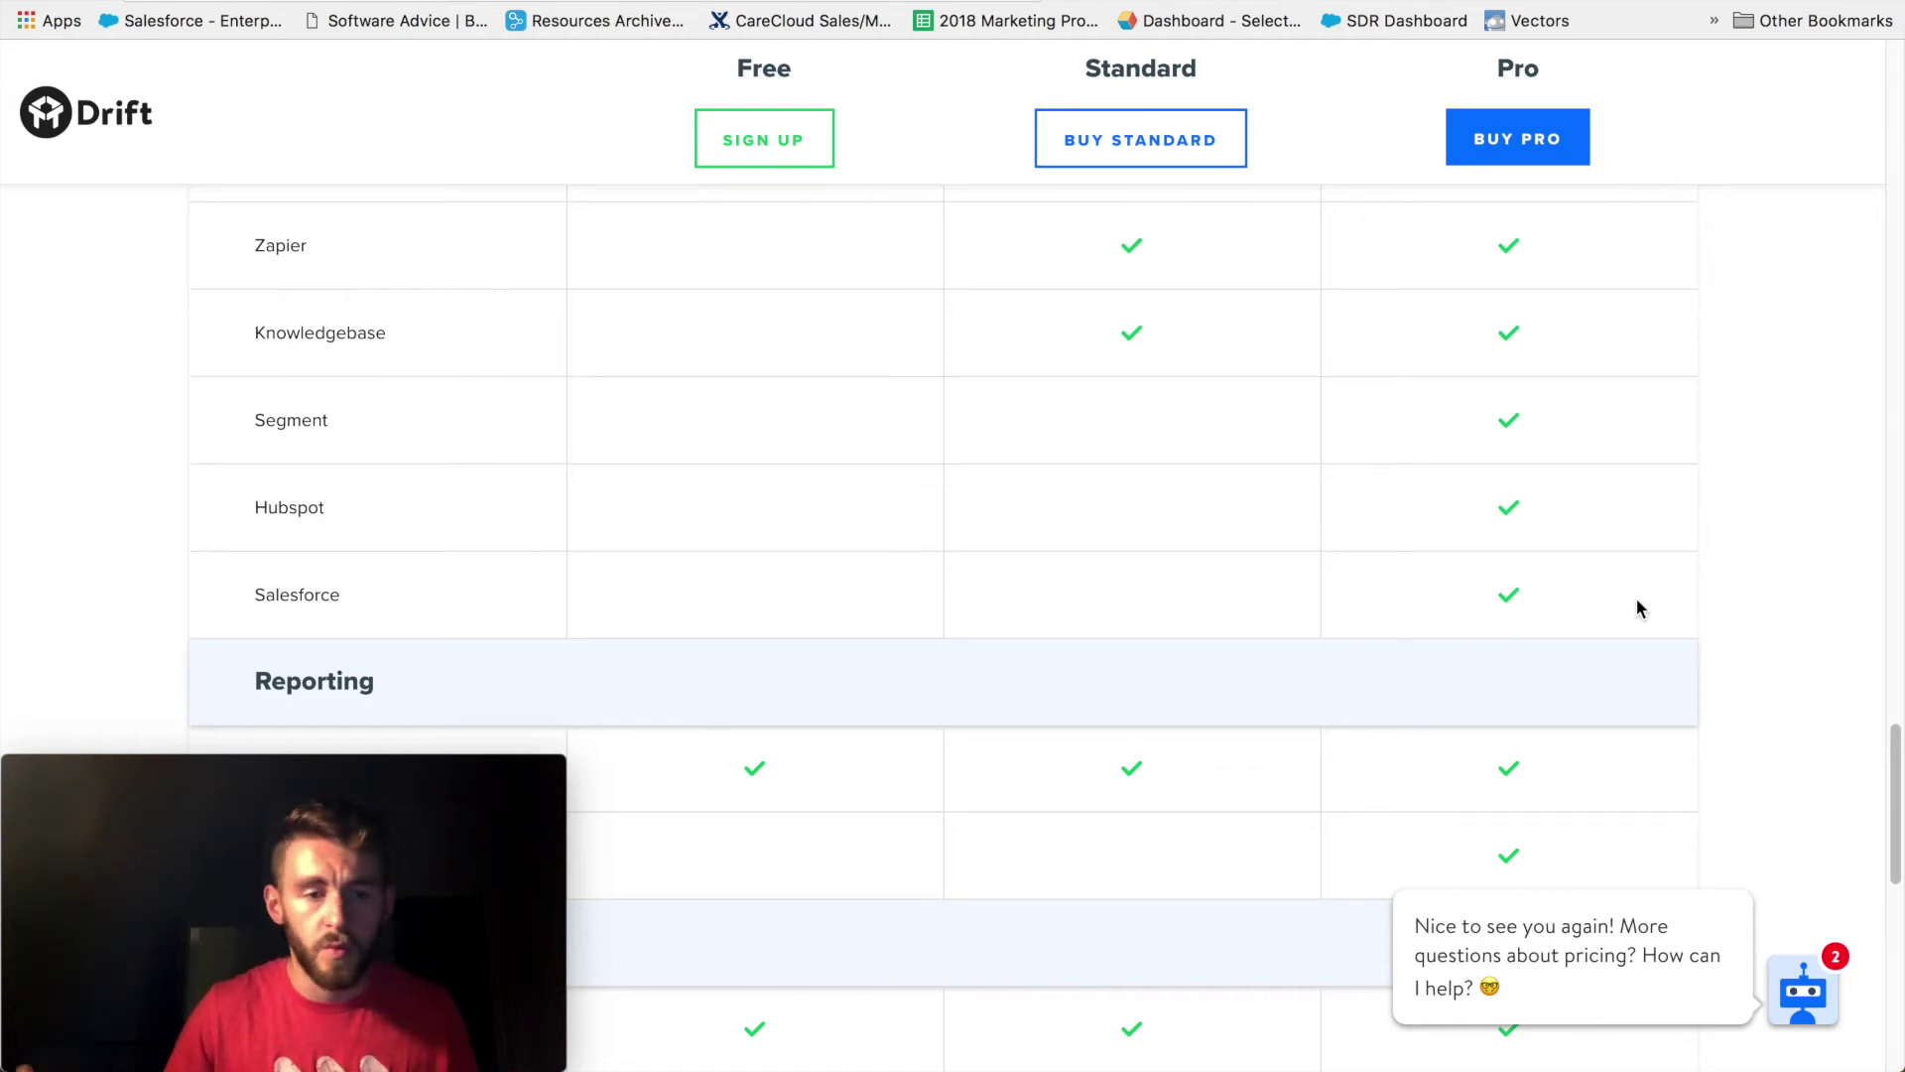
scroll(1444, 534, down, 1)
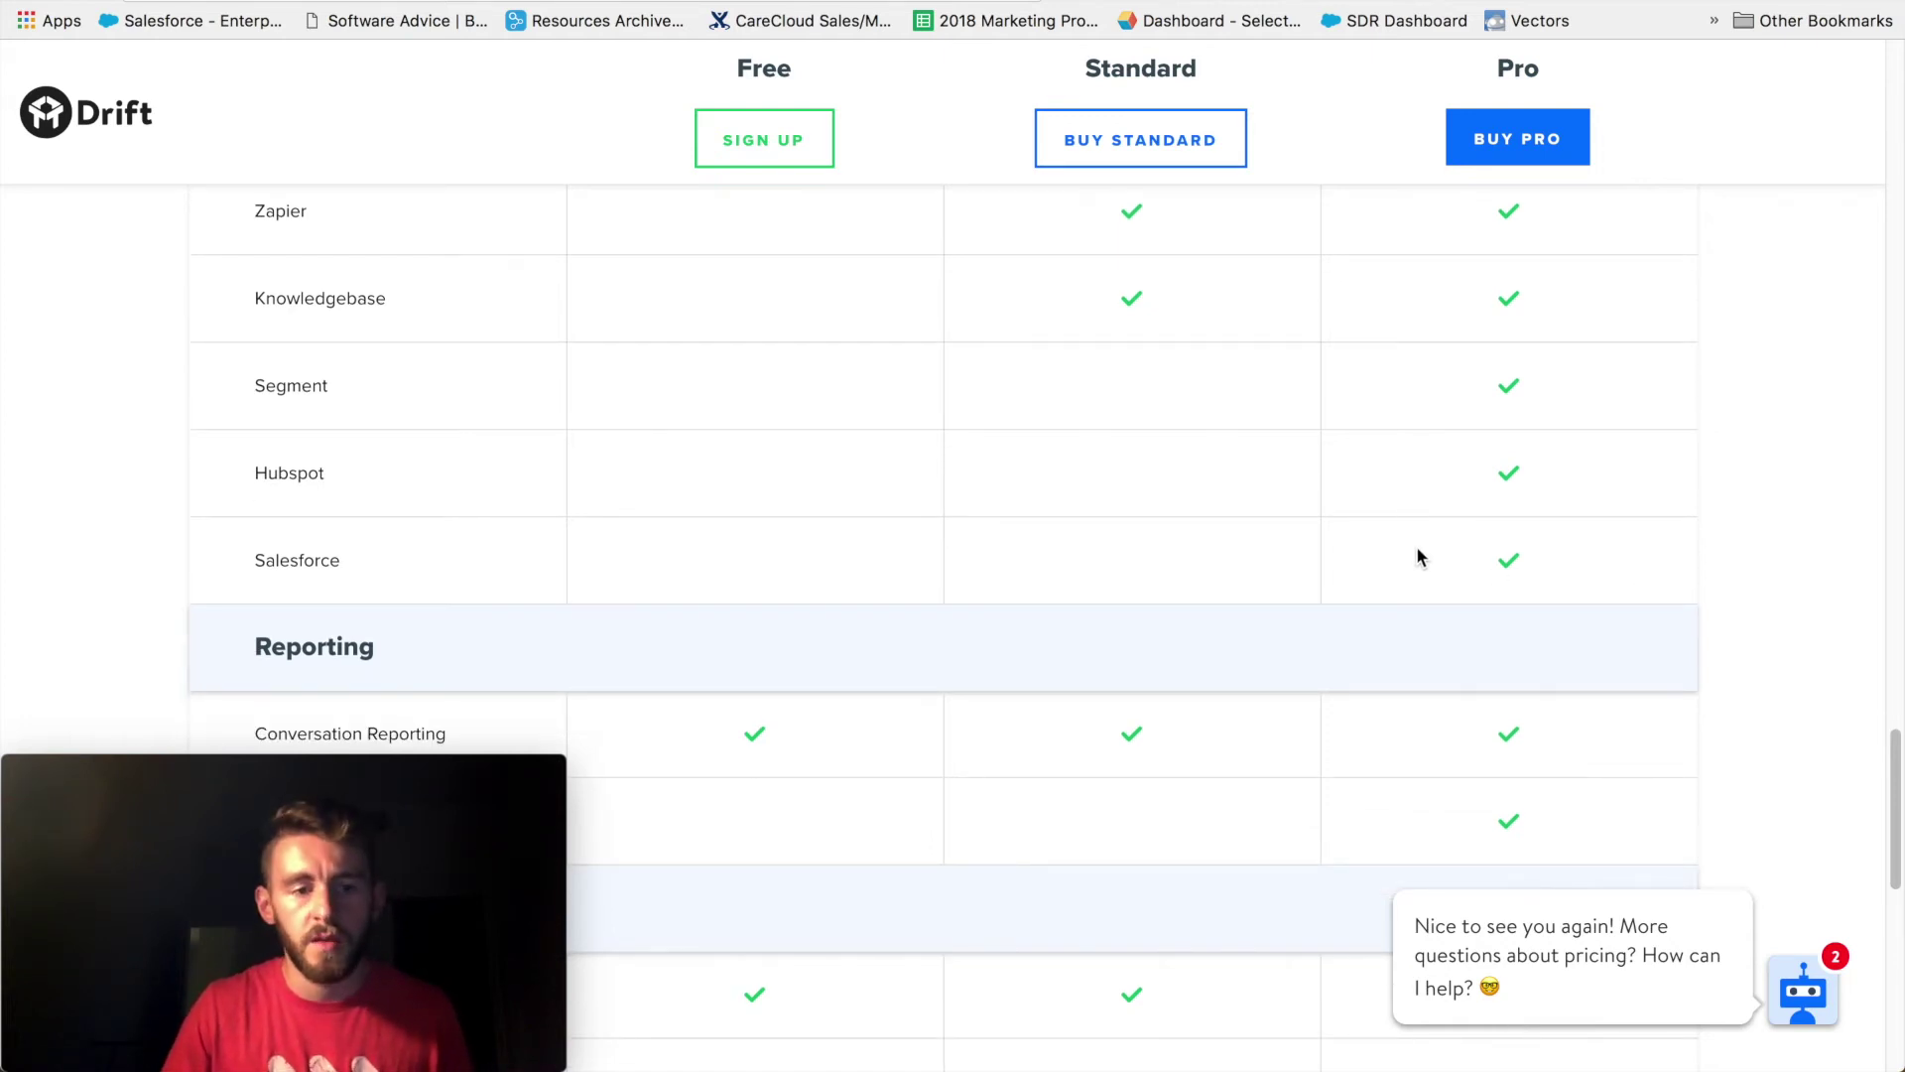
scroll(1427, 536, down, 5)
scroll(1415, 552, down, 1)
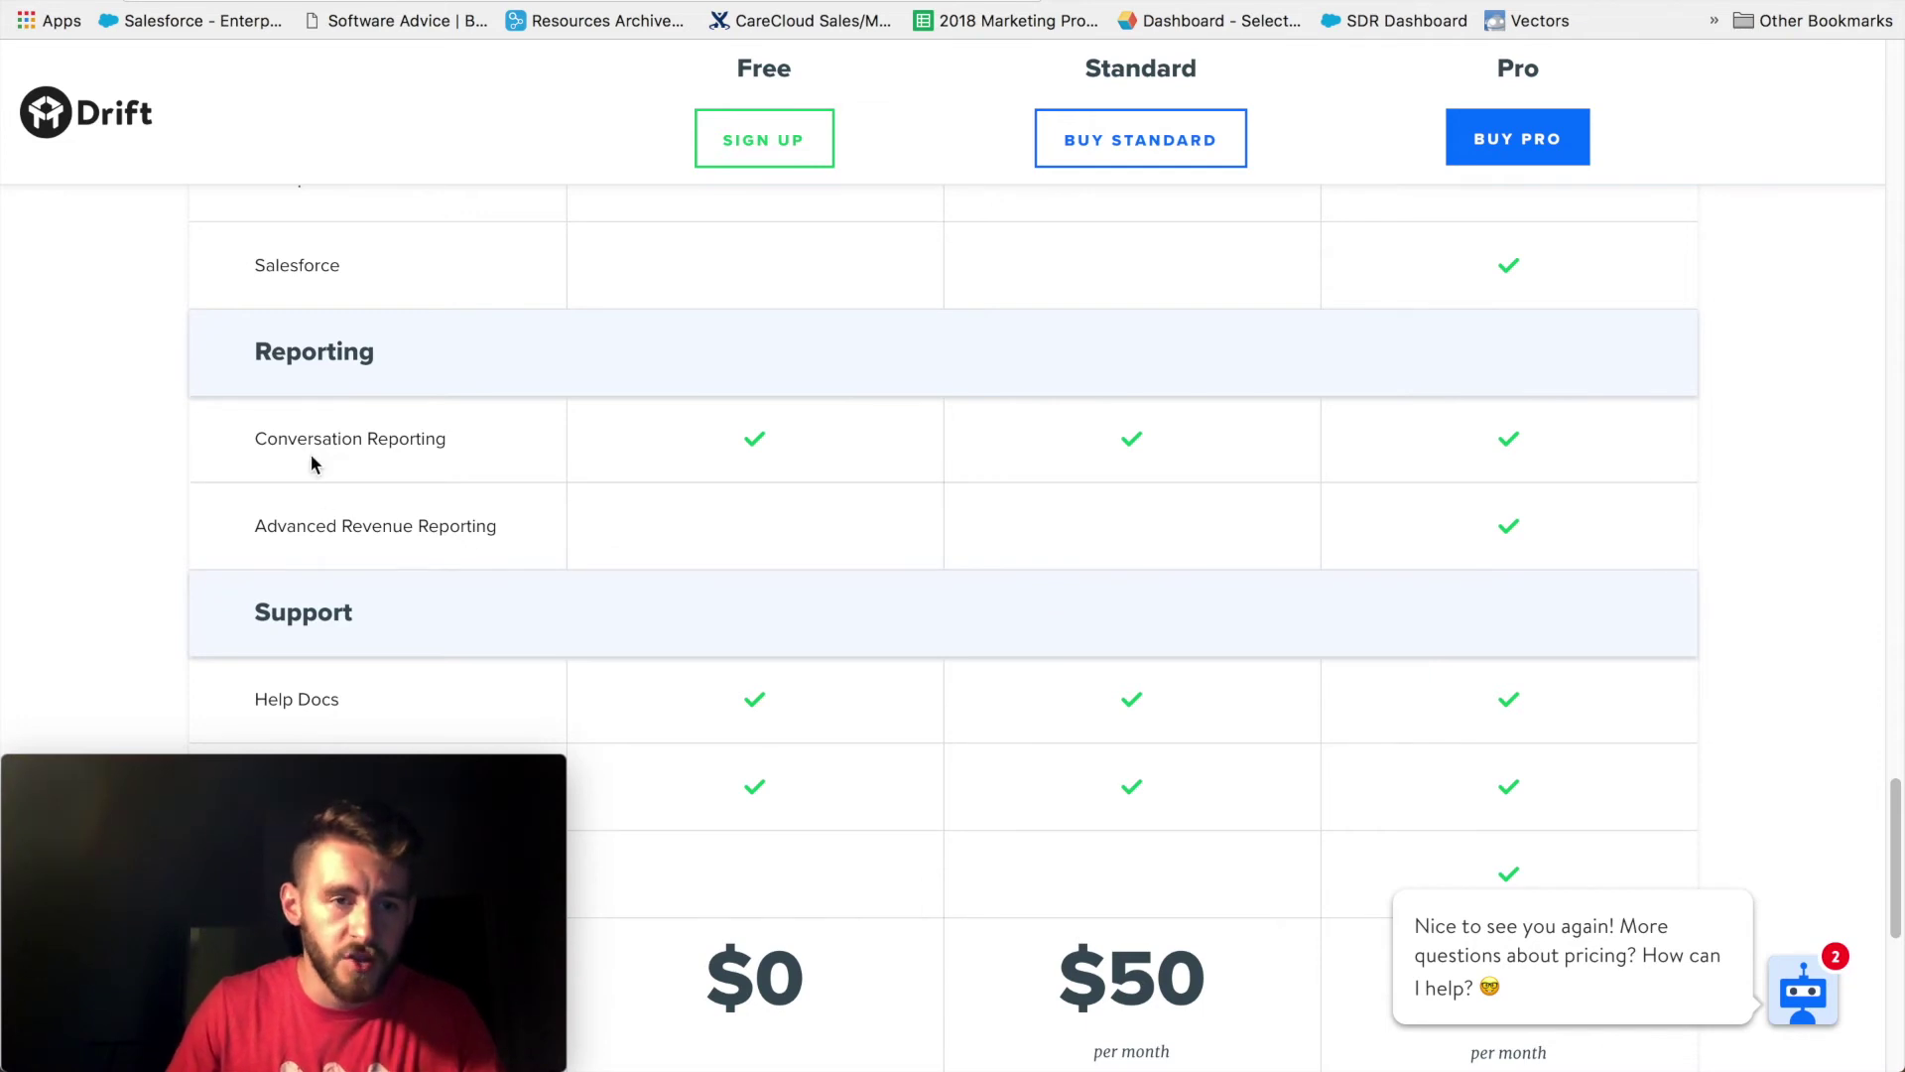
Step: Examine the Reporting and Support rows and the monthly plan prices at the end of the comparison table
scroll(337, 451, down, 1)
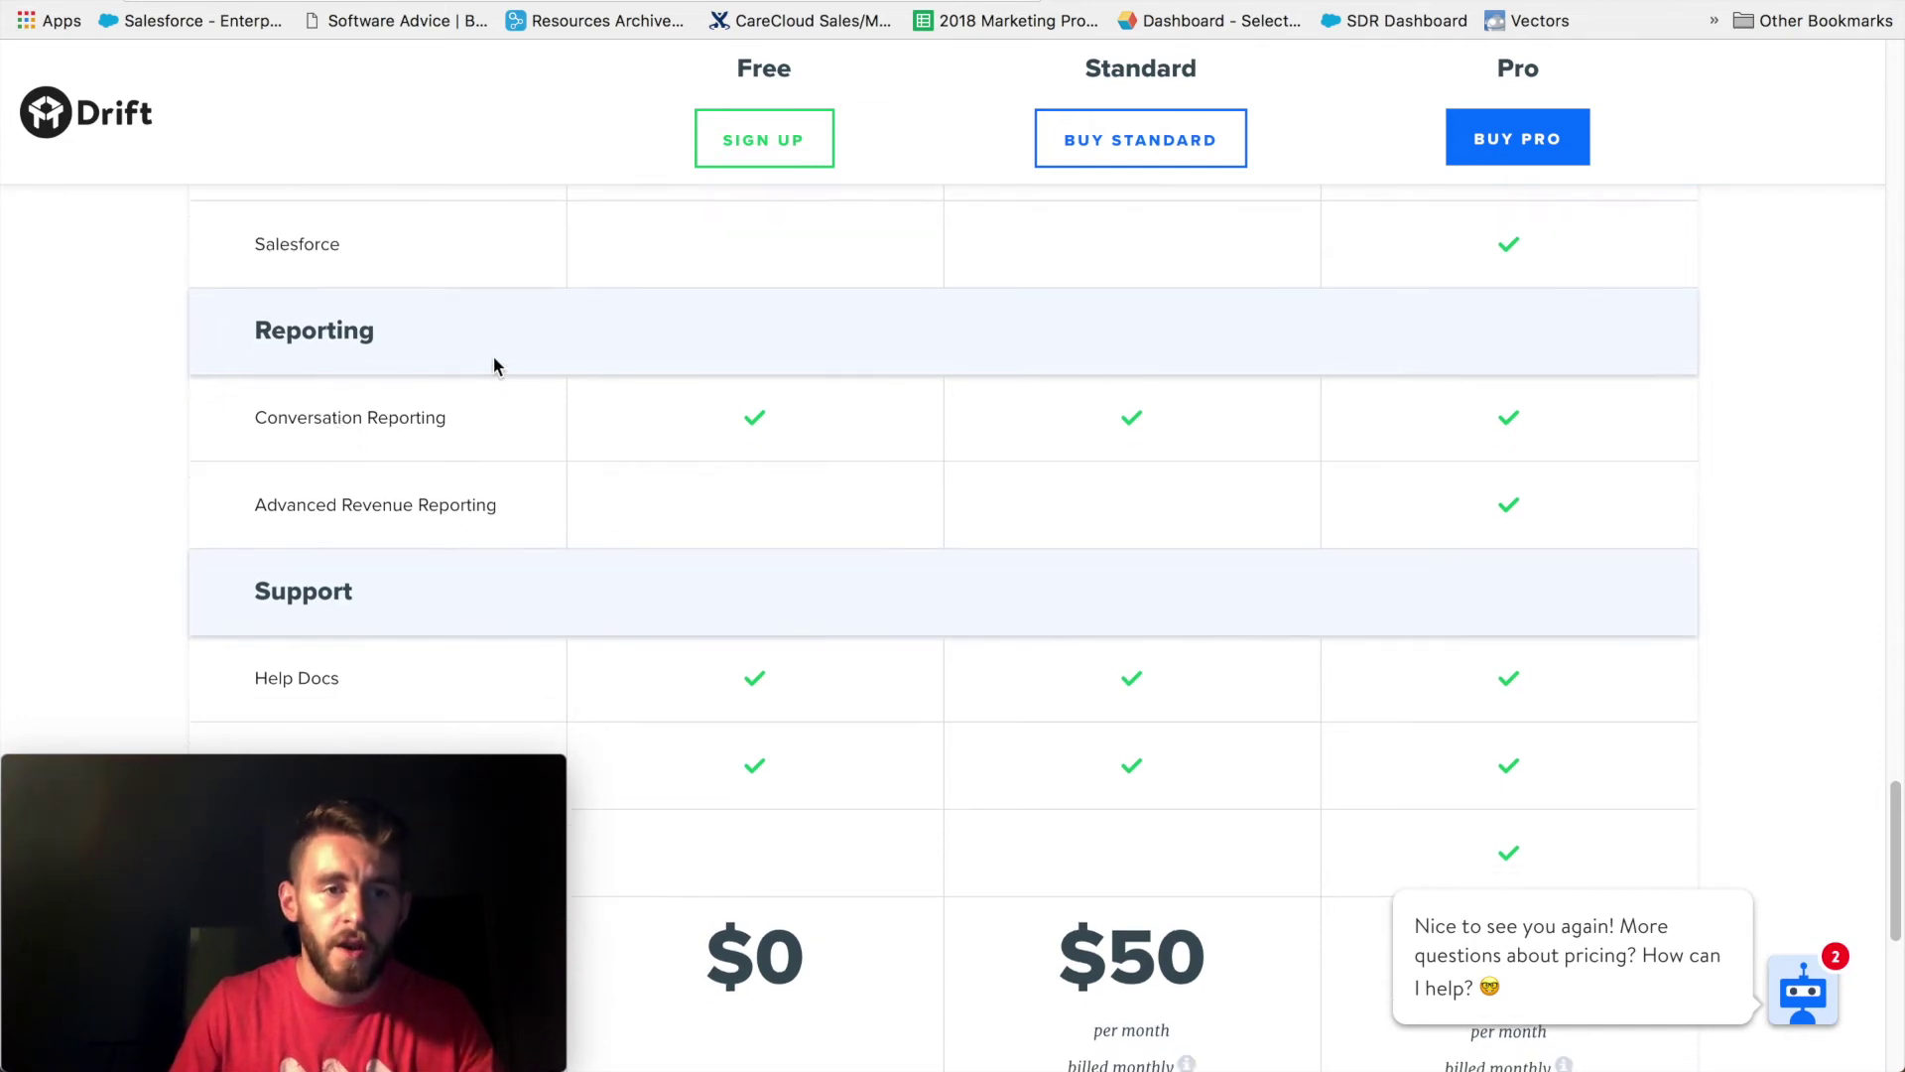
scroll(456, 425, down, 4)
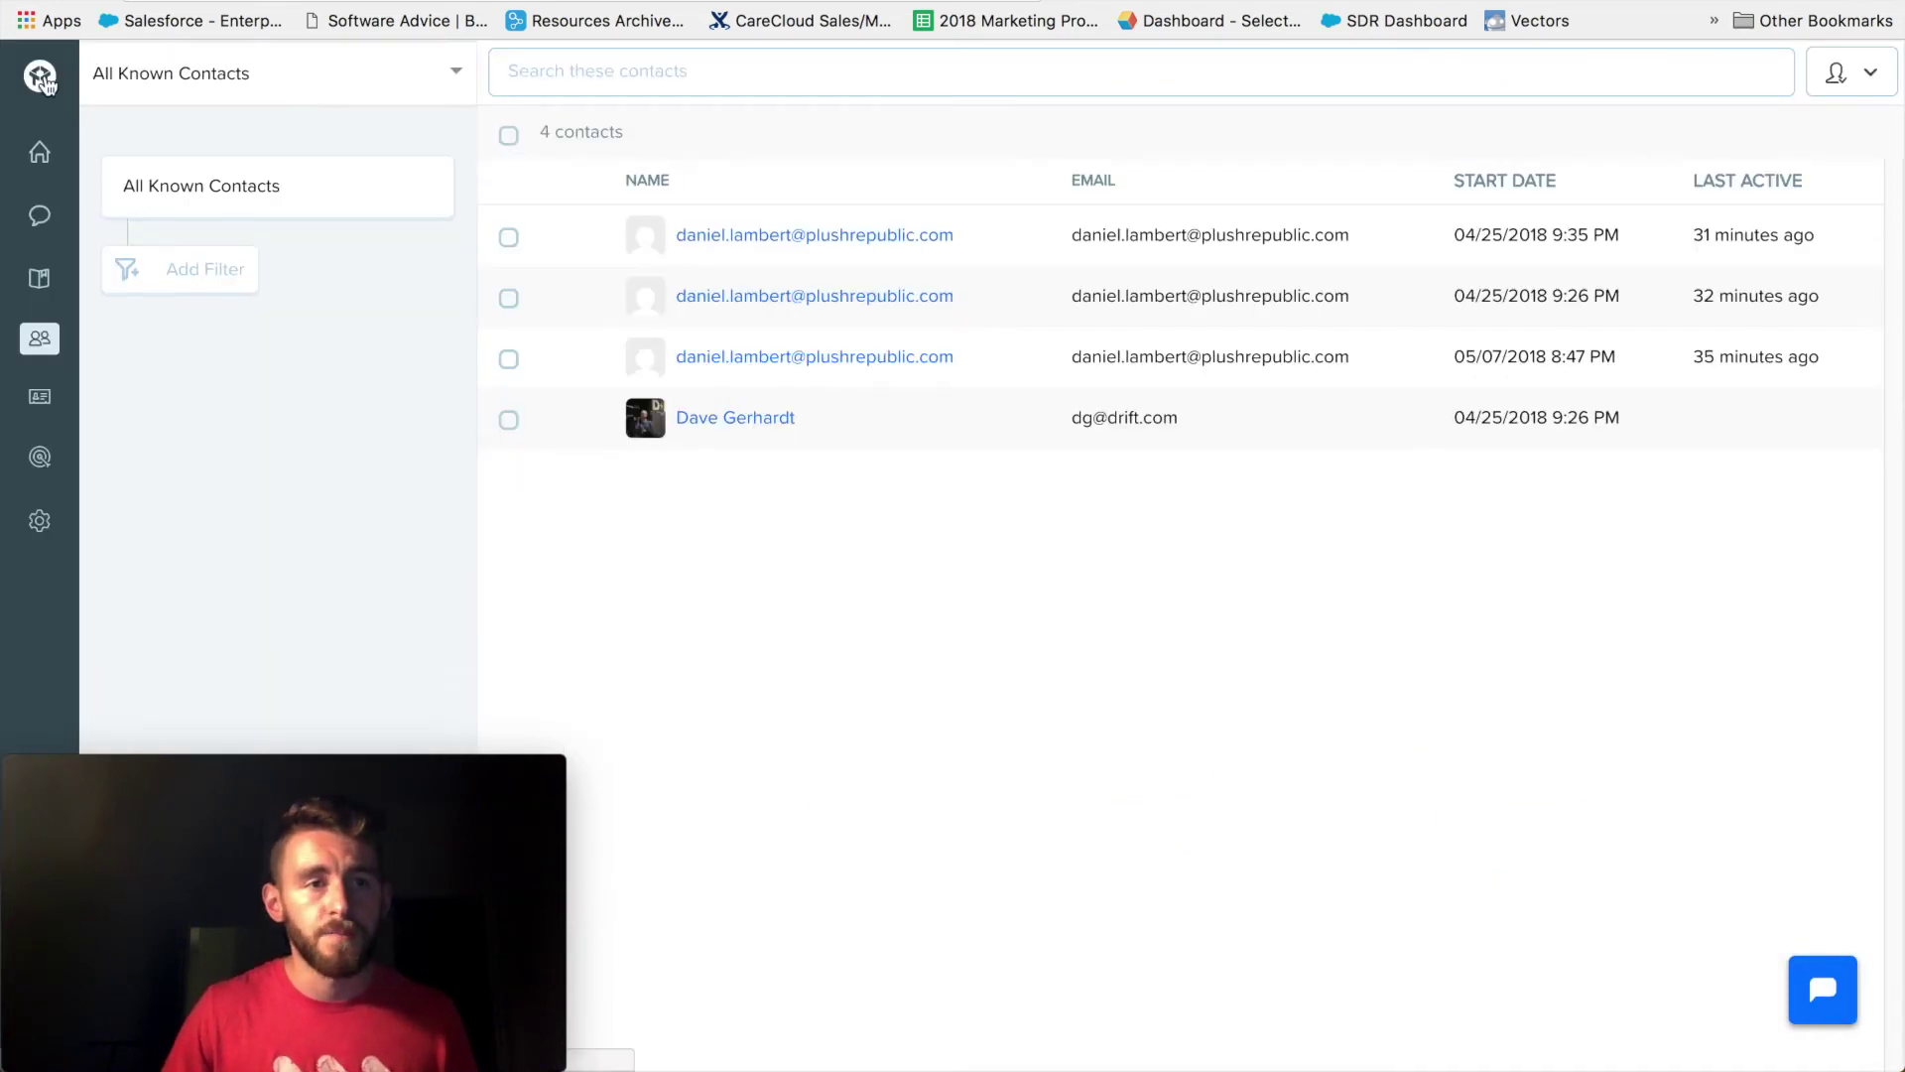
Step: Return to the Drift home dashboard and review its Drift Overview and Conversations Report sections
click(45, 79)
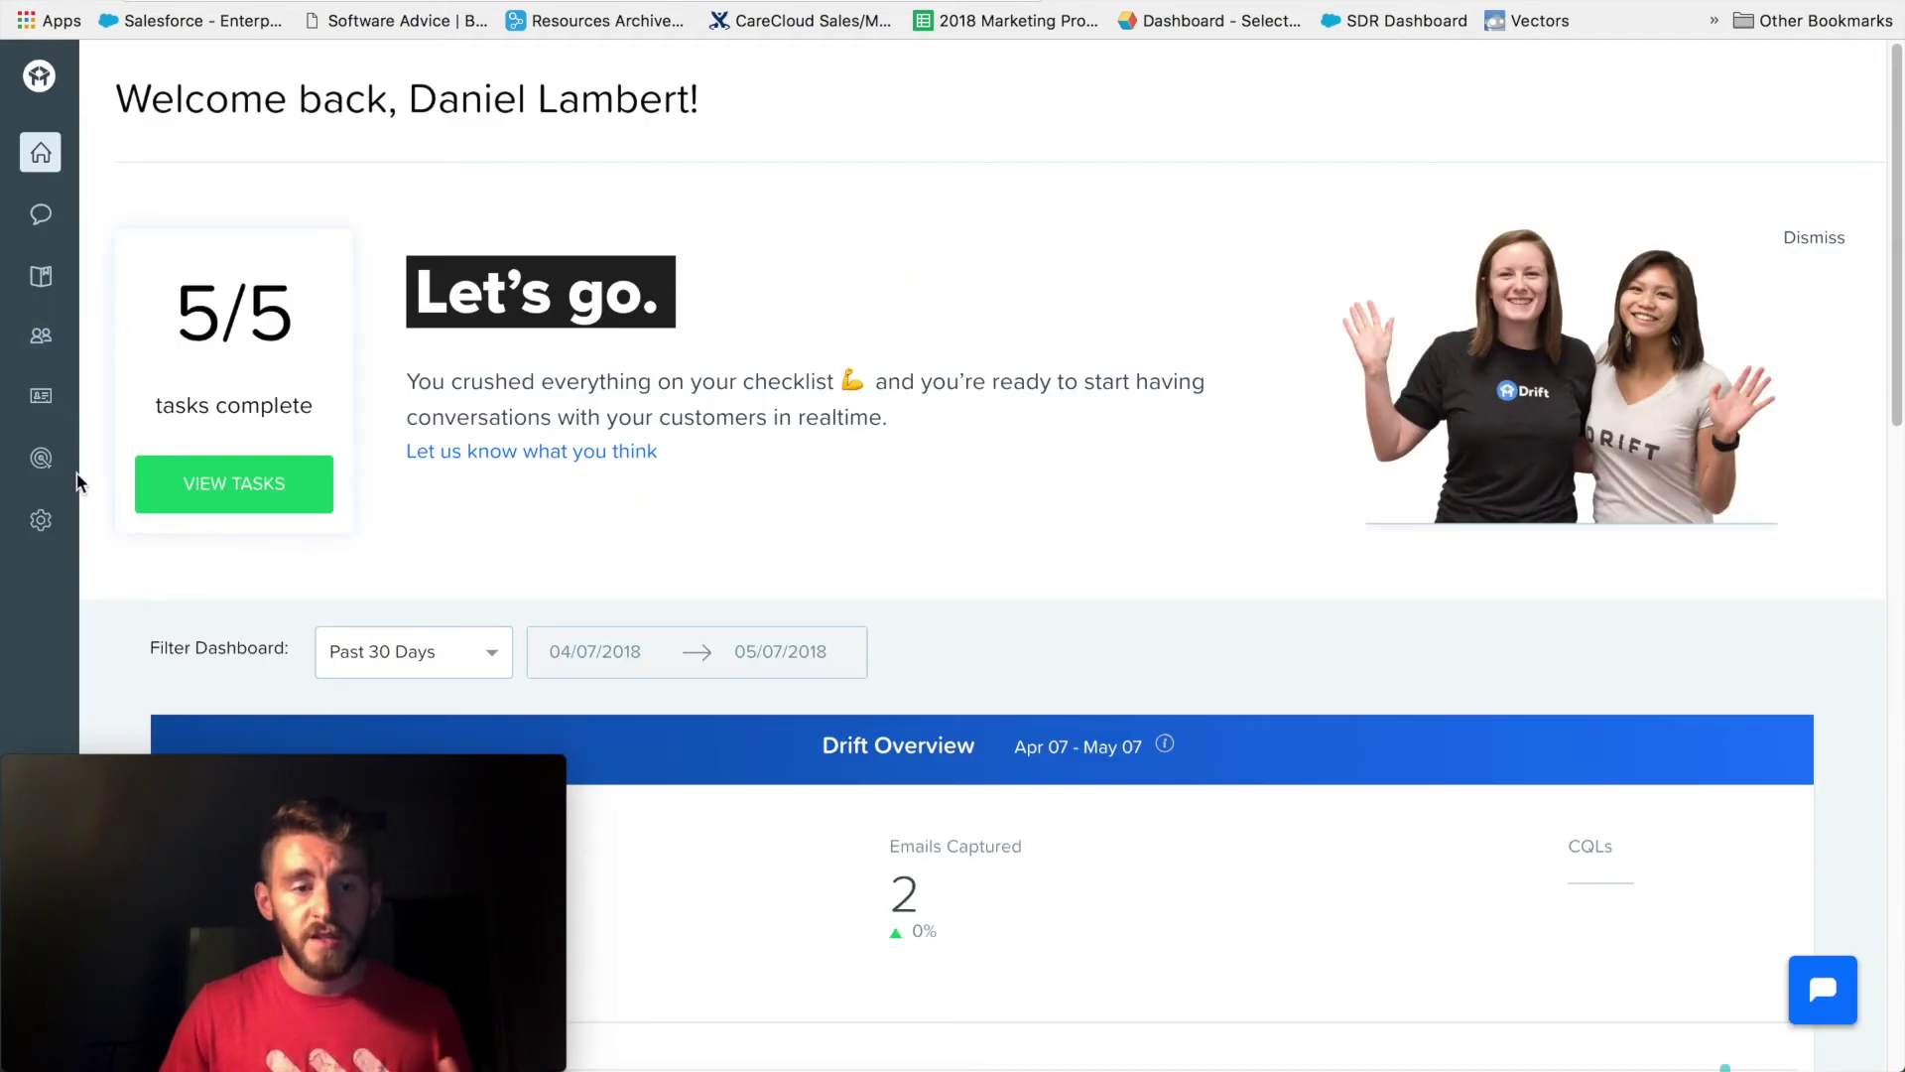
mouse_move(347, 764)
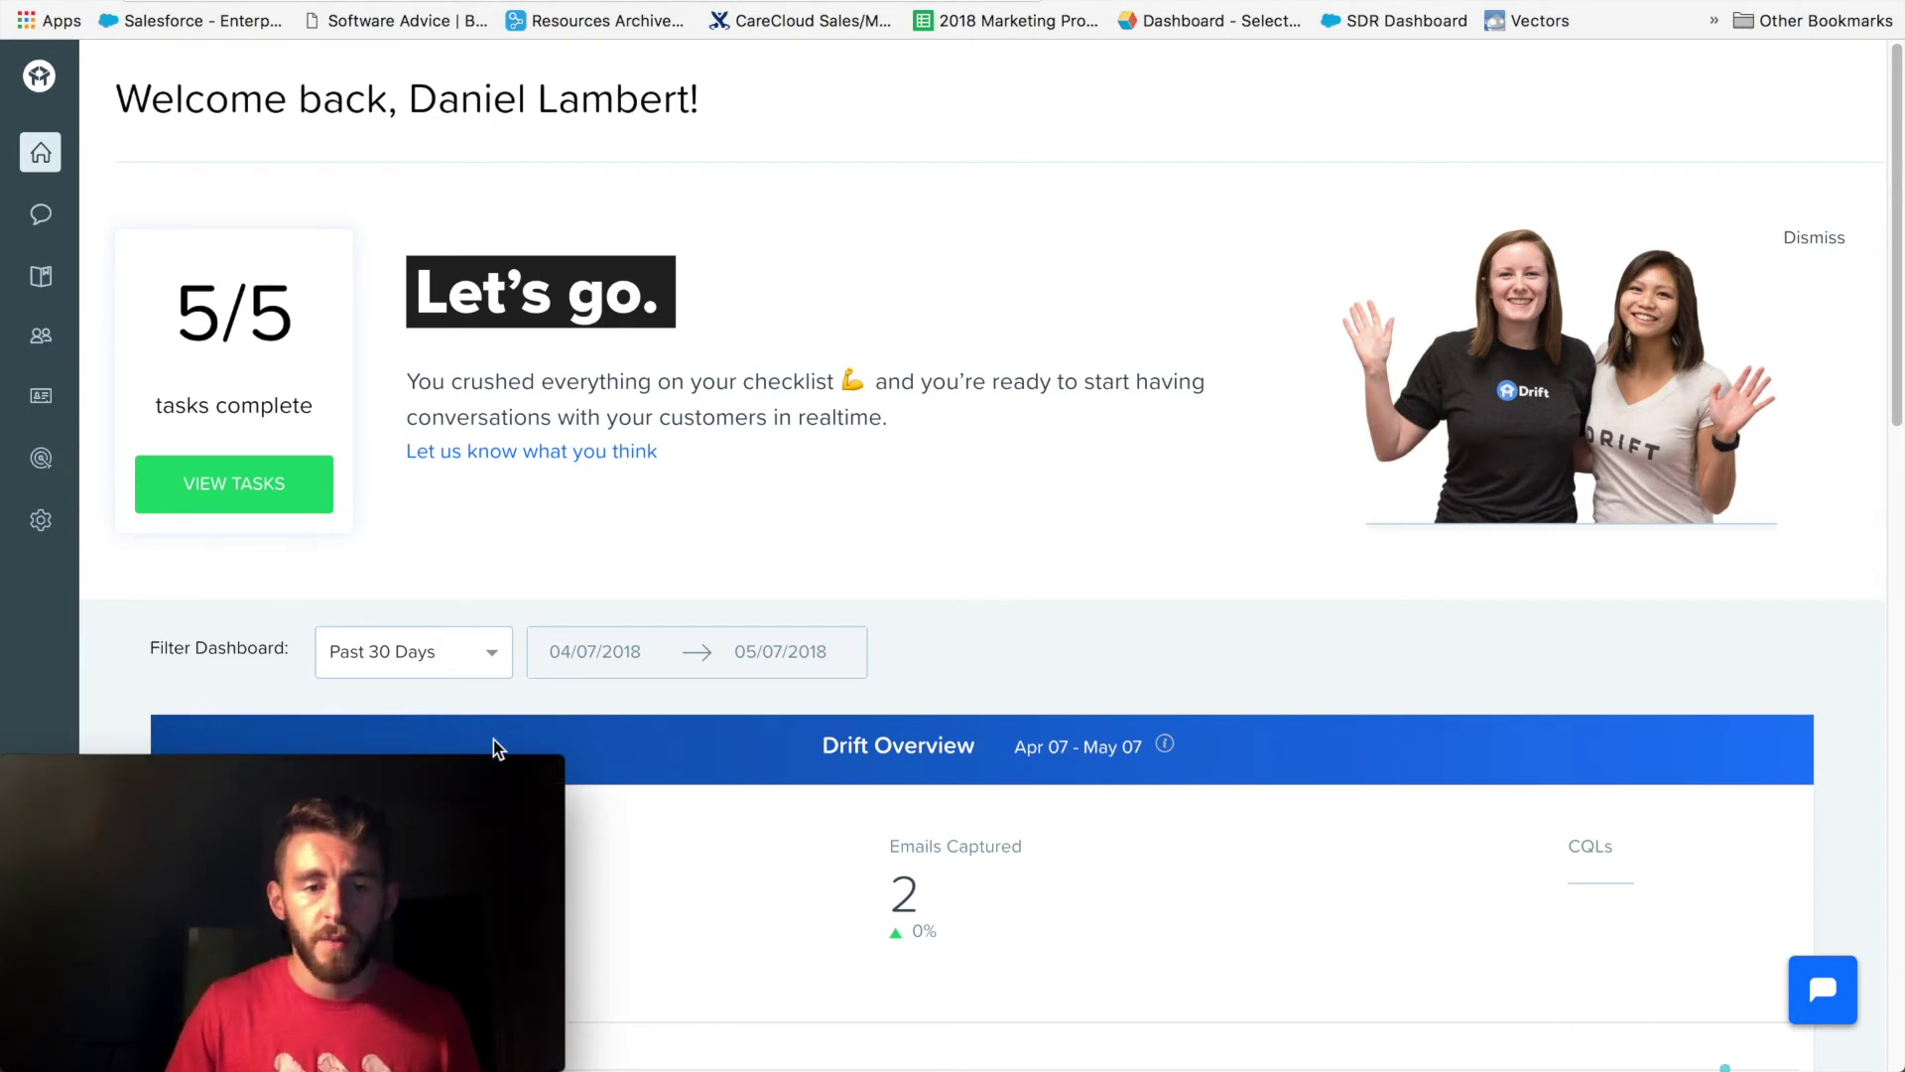
drag(446, 772, 1801, 766)
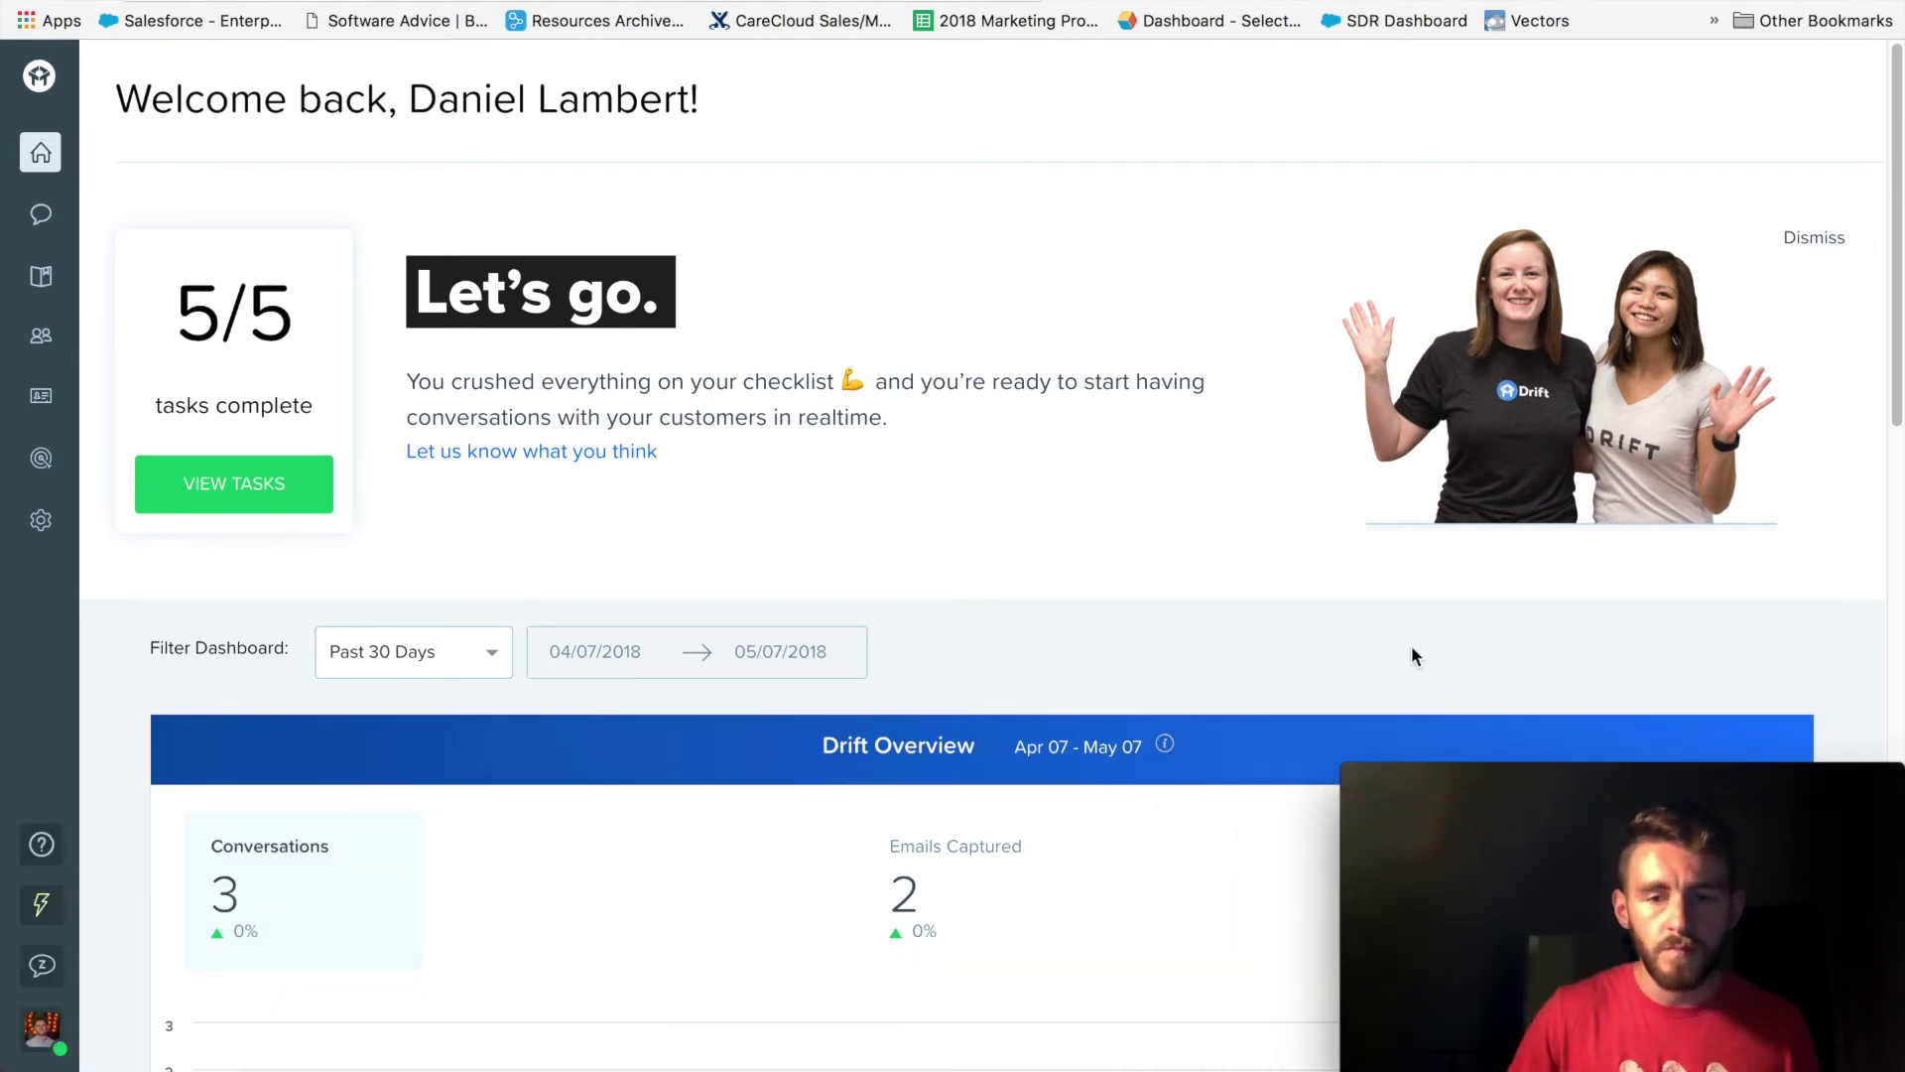
scroll(456, 348, down, 3)
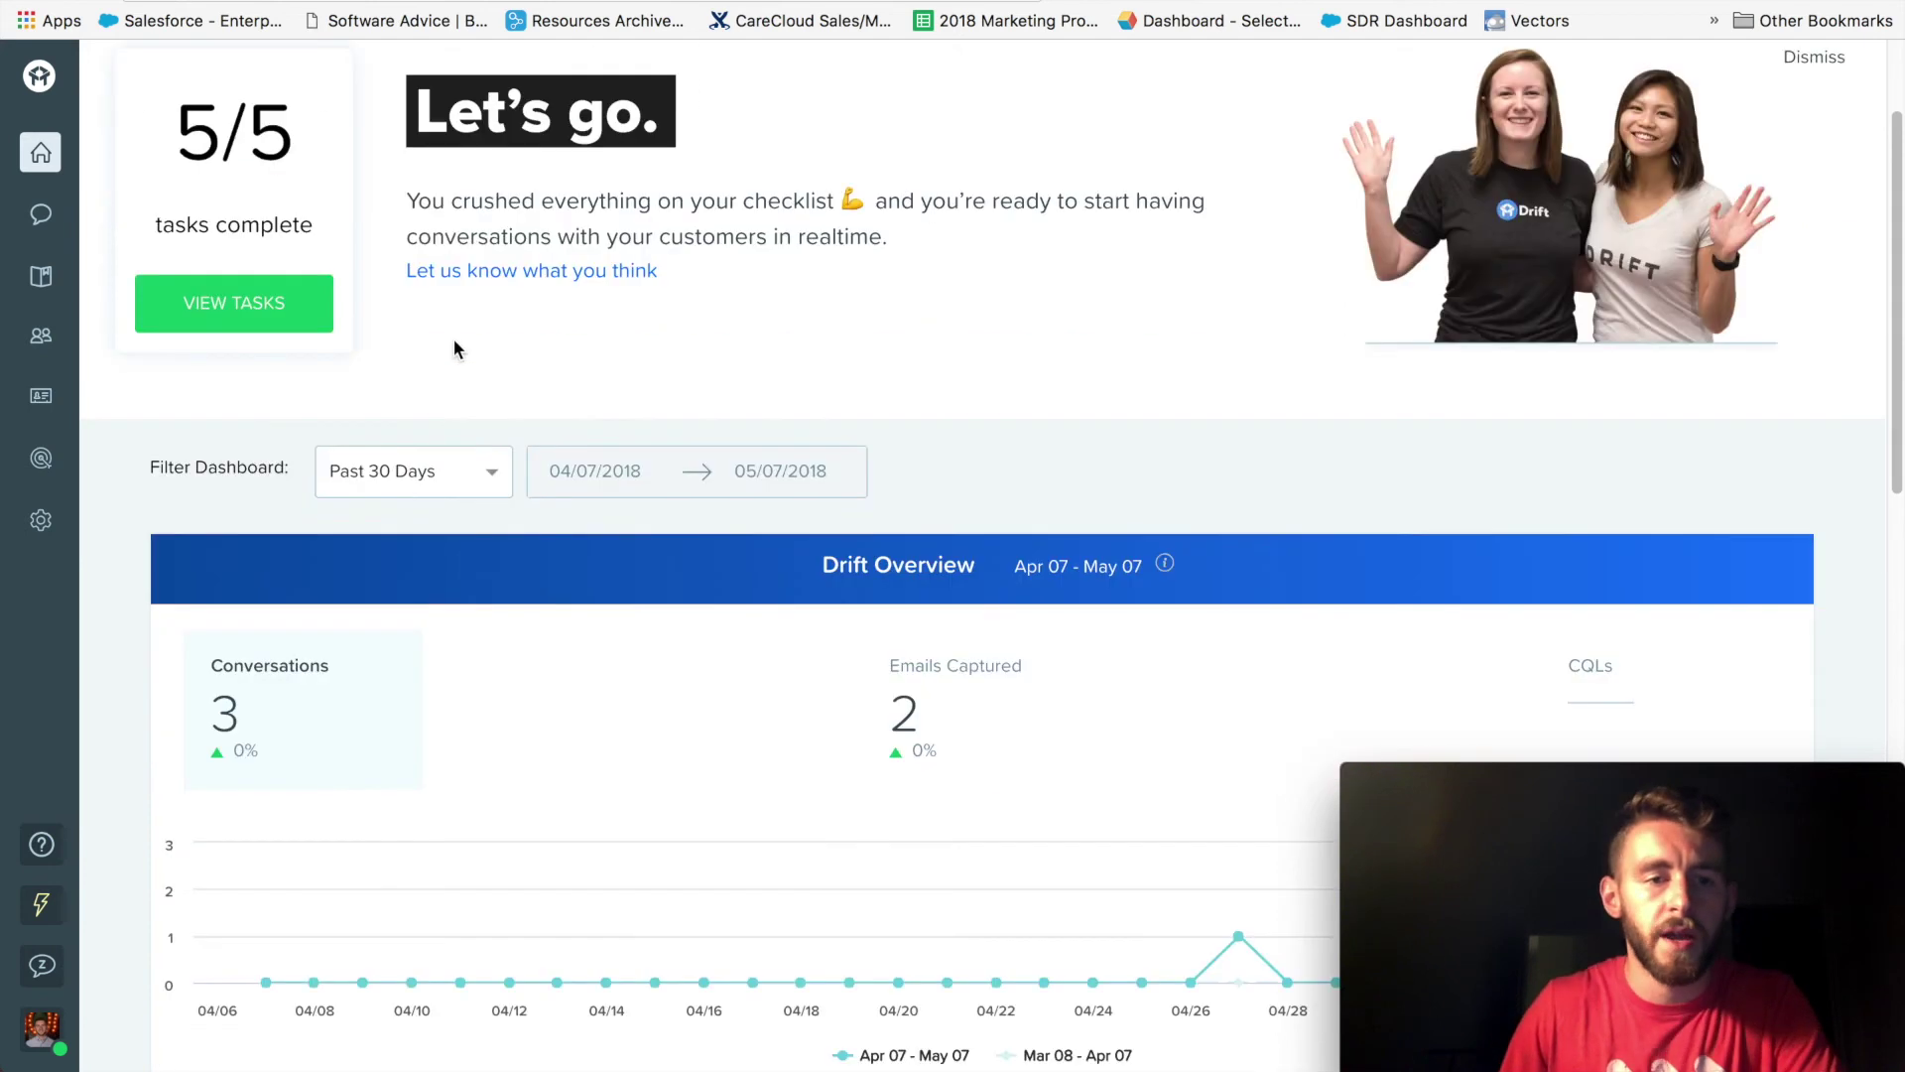
scroll(454, 348, down, 15)
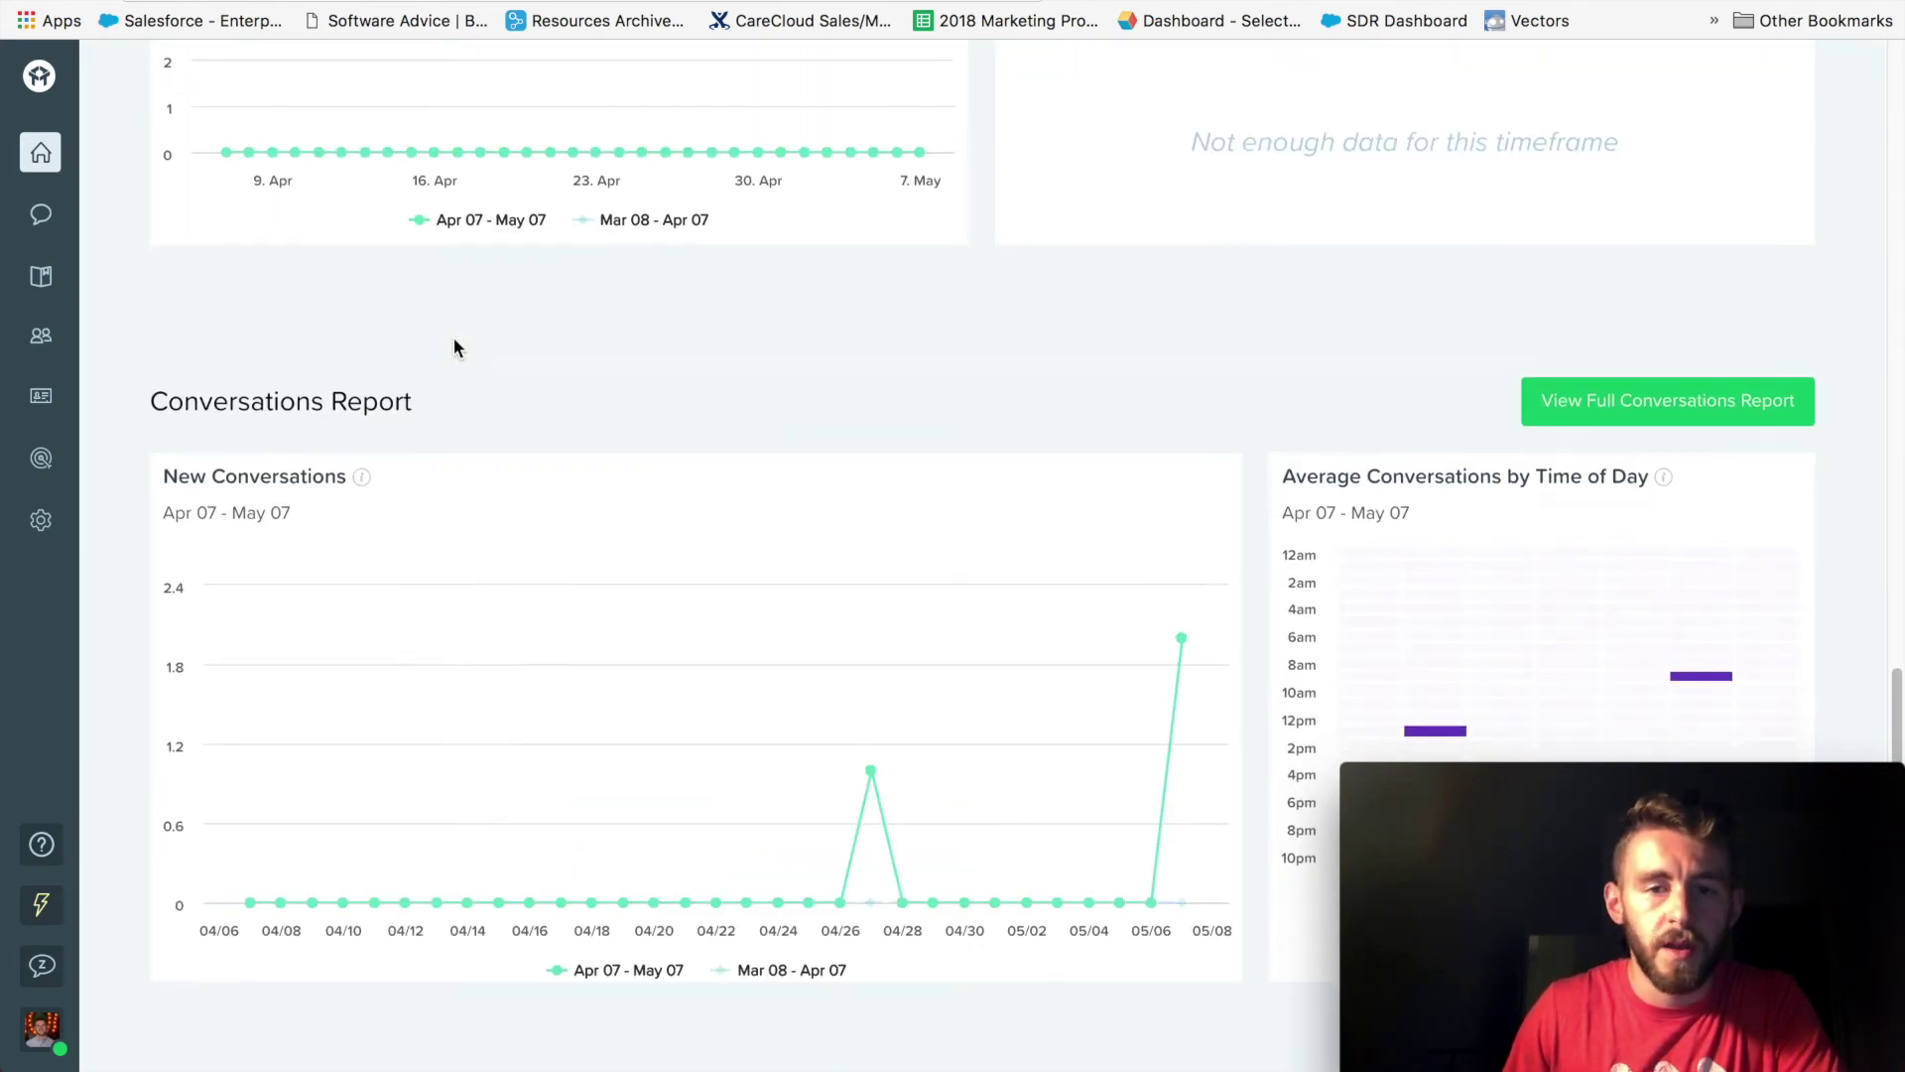
scroll(455, 342, up, 20)
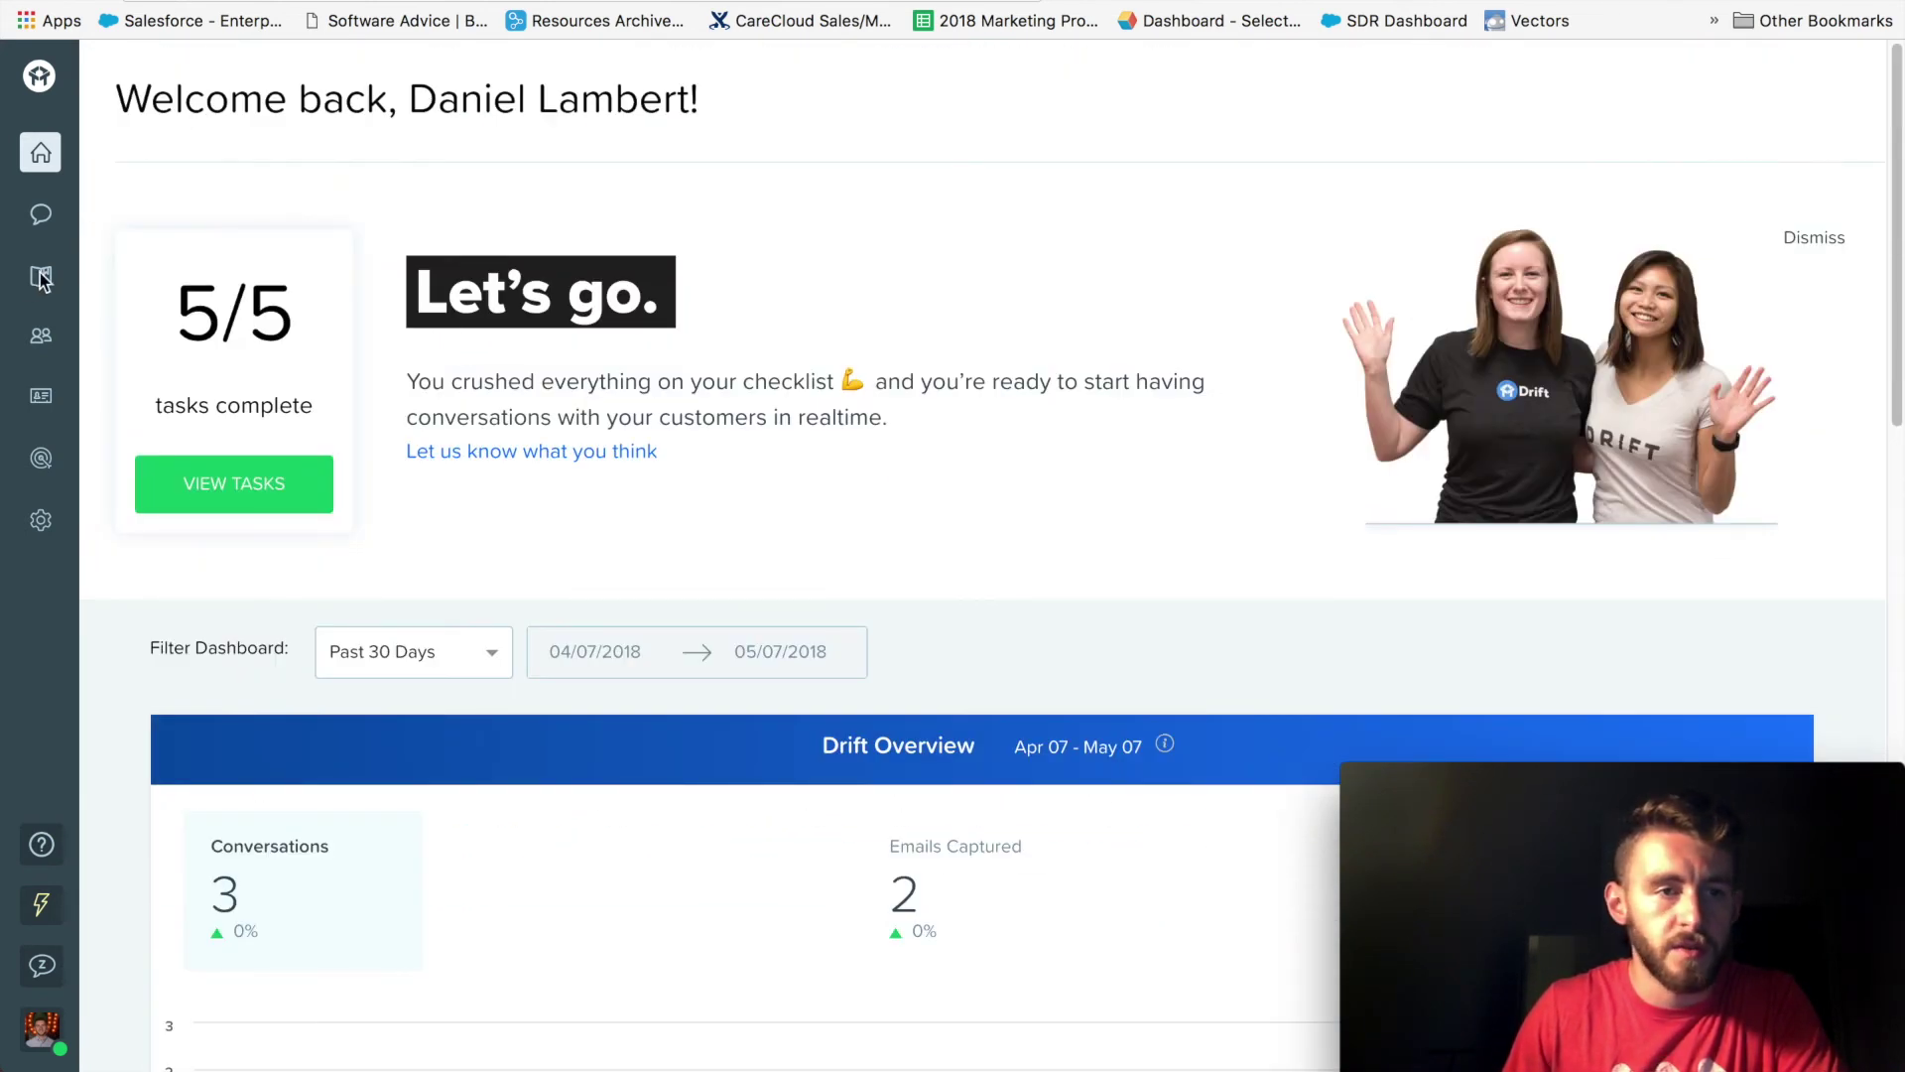
Step: Open the conversations inbox and examine the CQL rating, activity and About details of the open conversation's contact
click(41, 224)
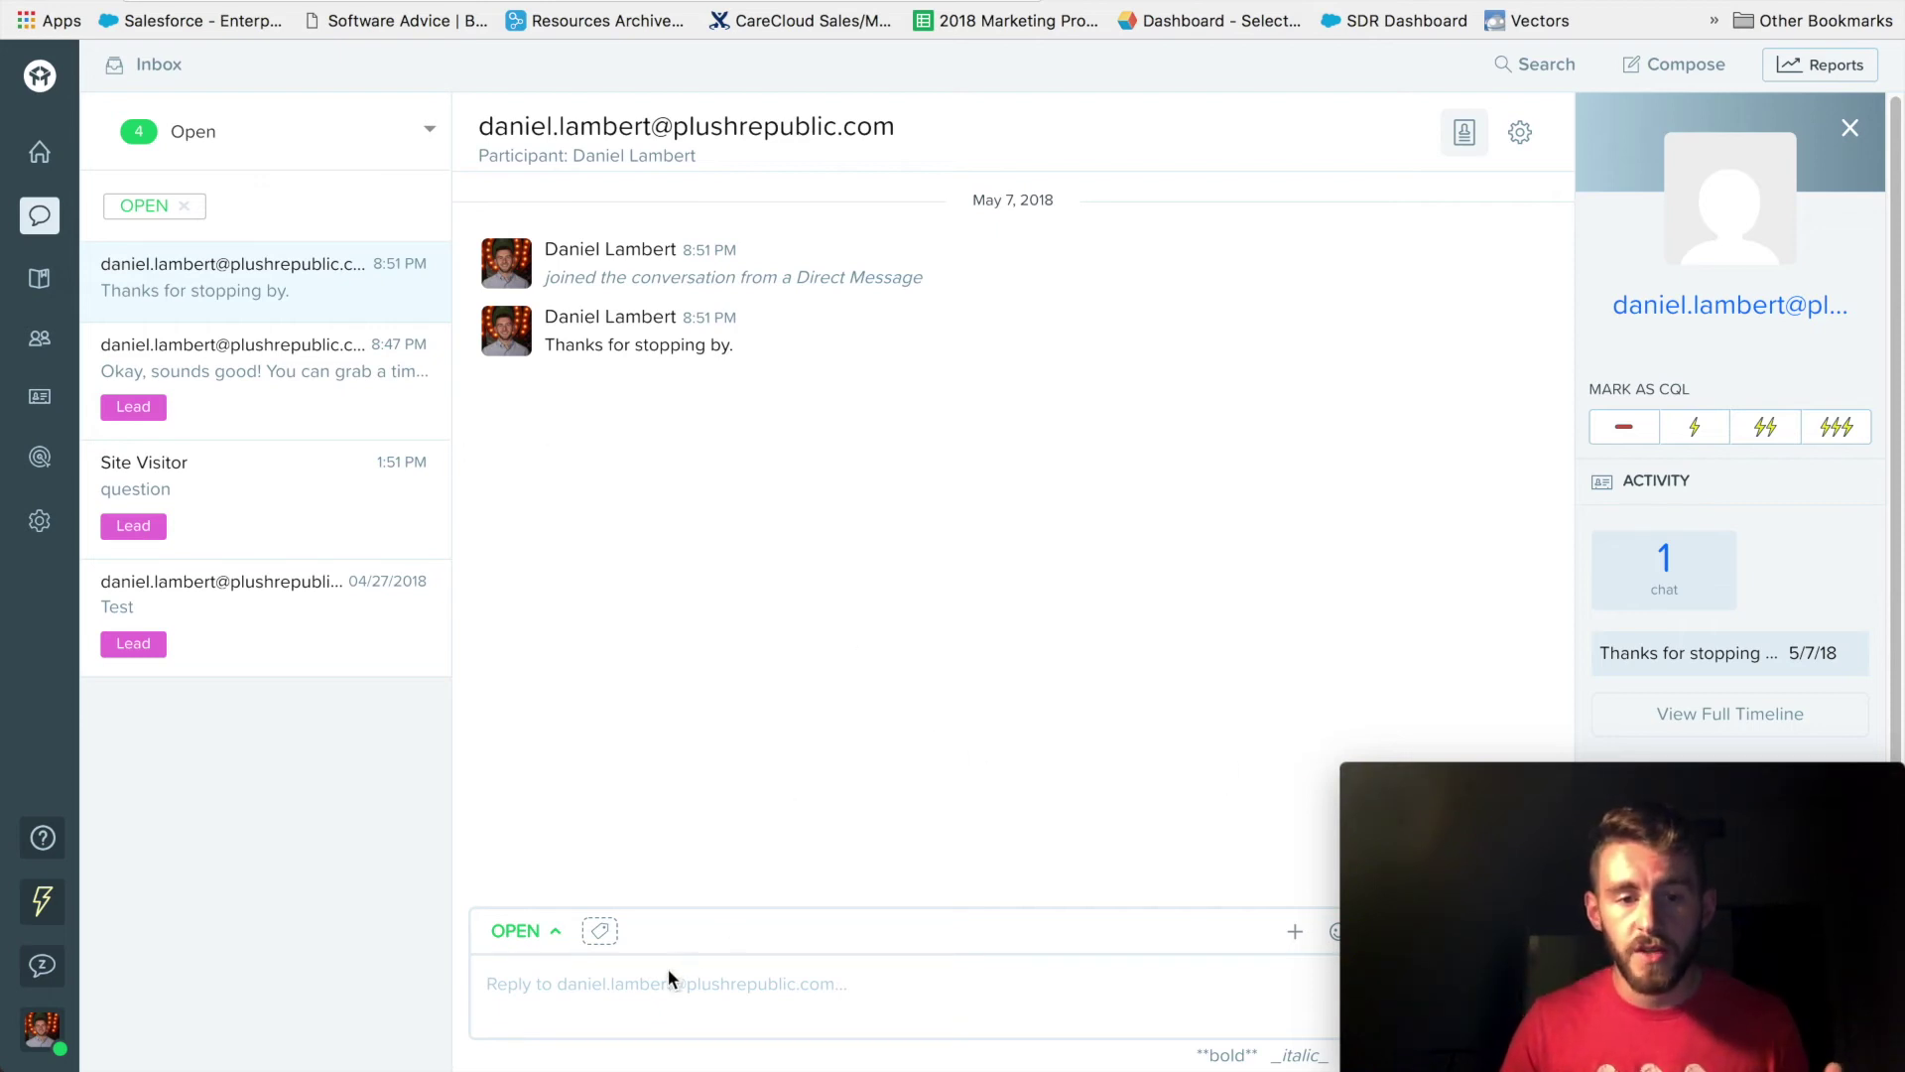
drag(1498, 784, 255, 794)
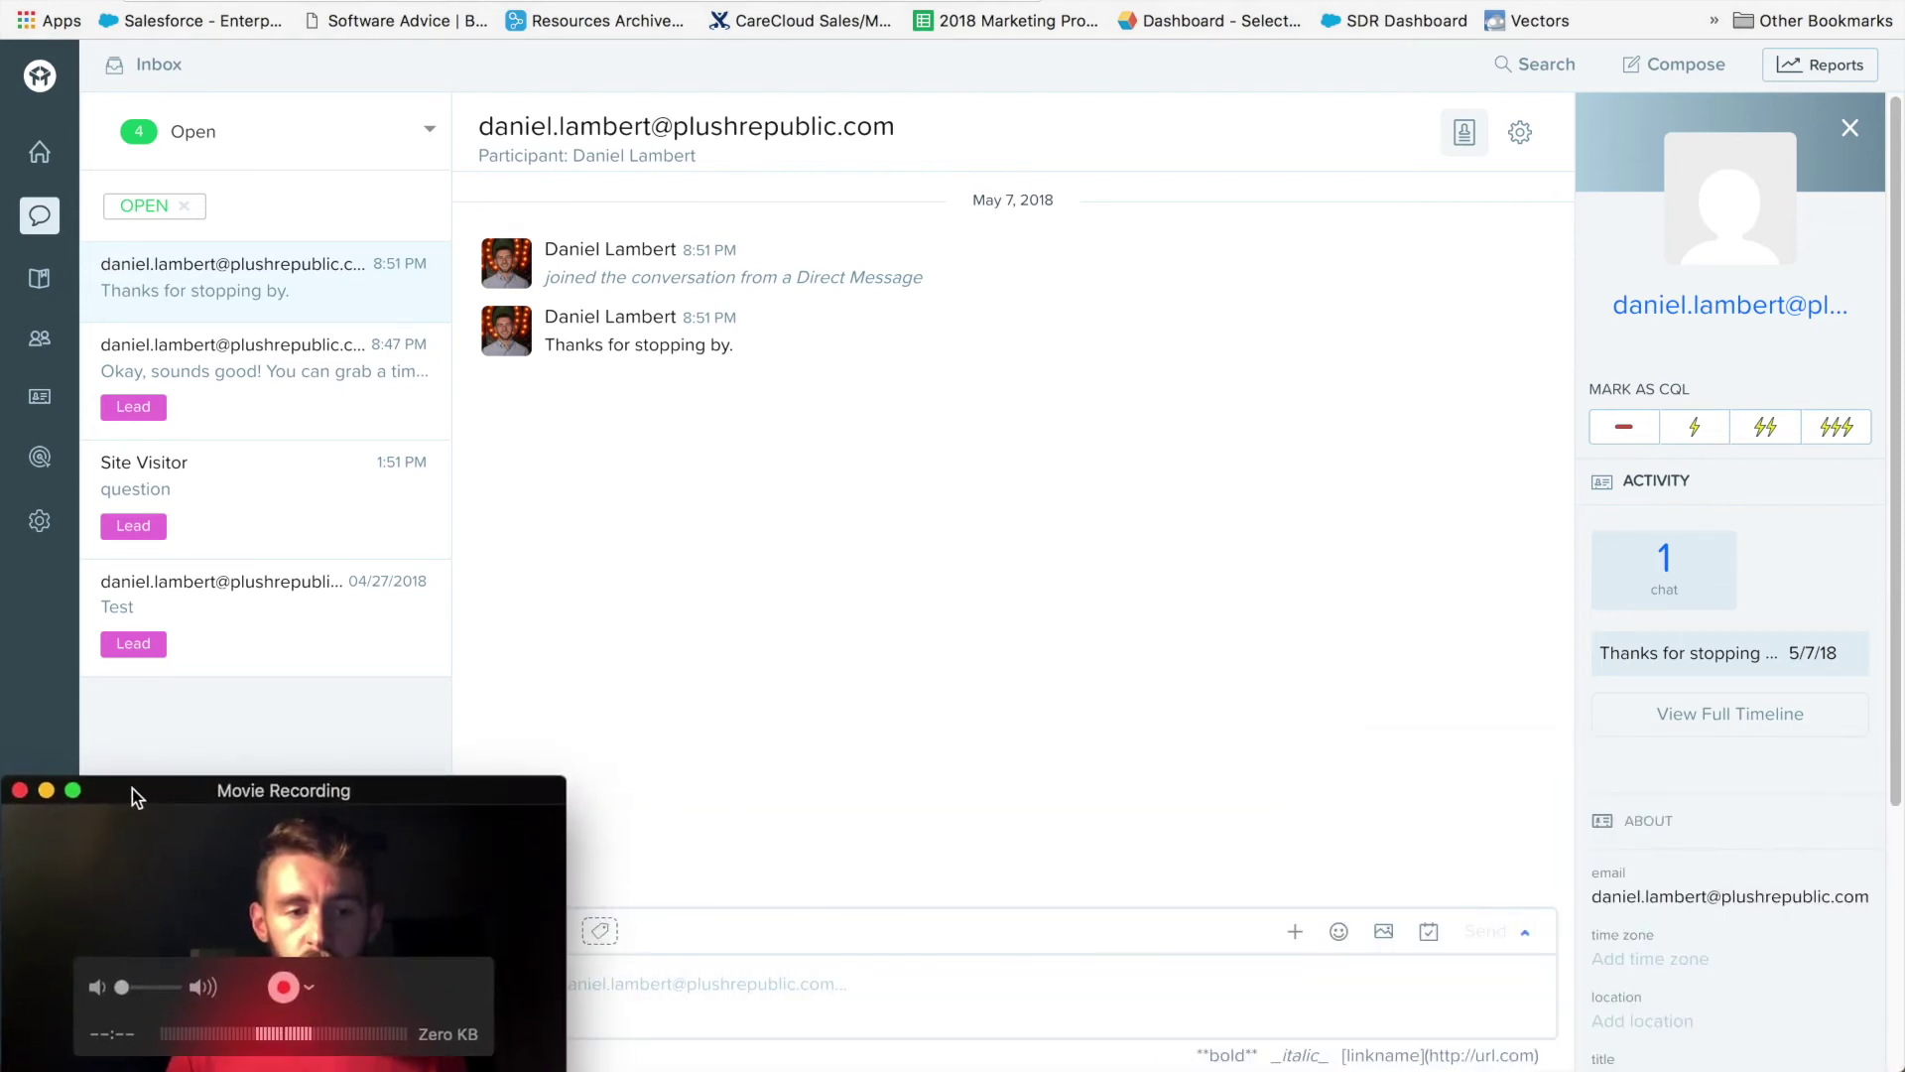
click(19, 790)
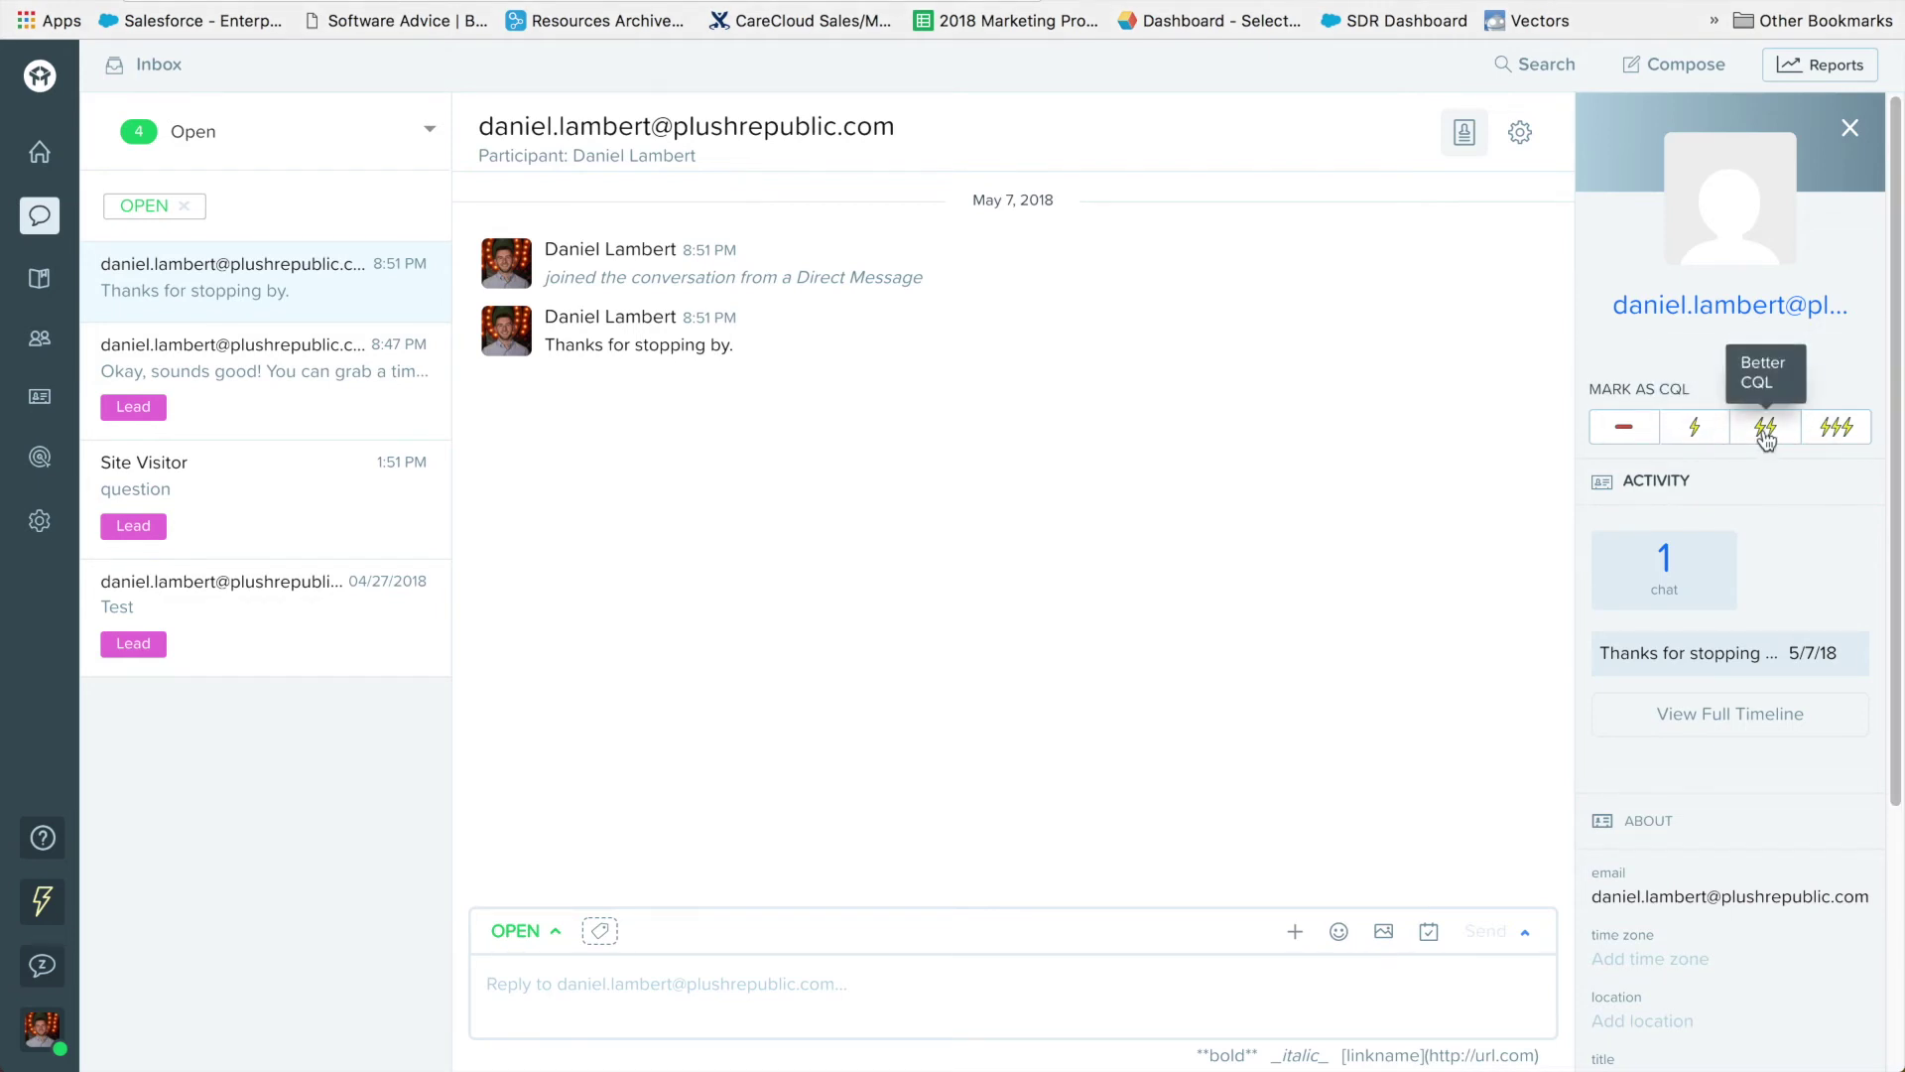
scroll(1761, 448, down, 1)
scroll(1771, 408, down, 2)
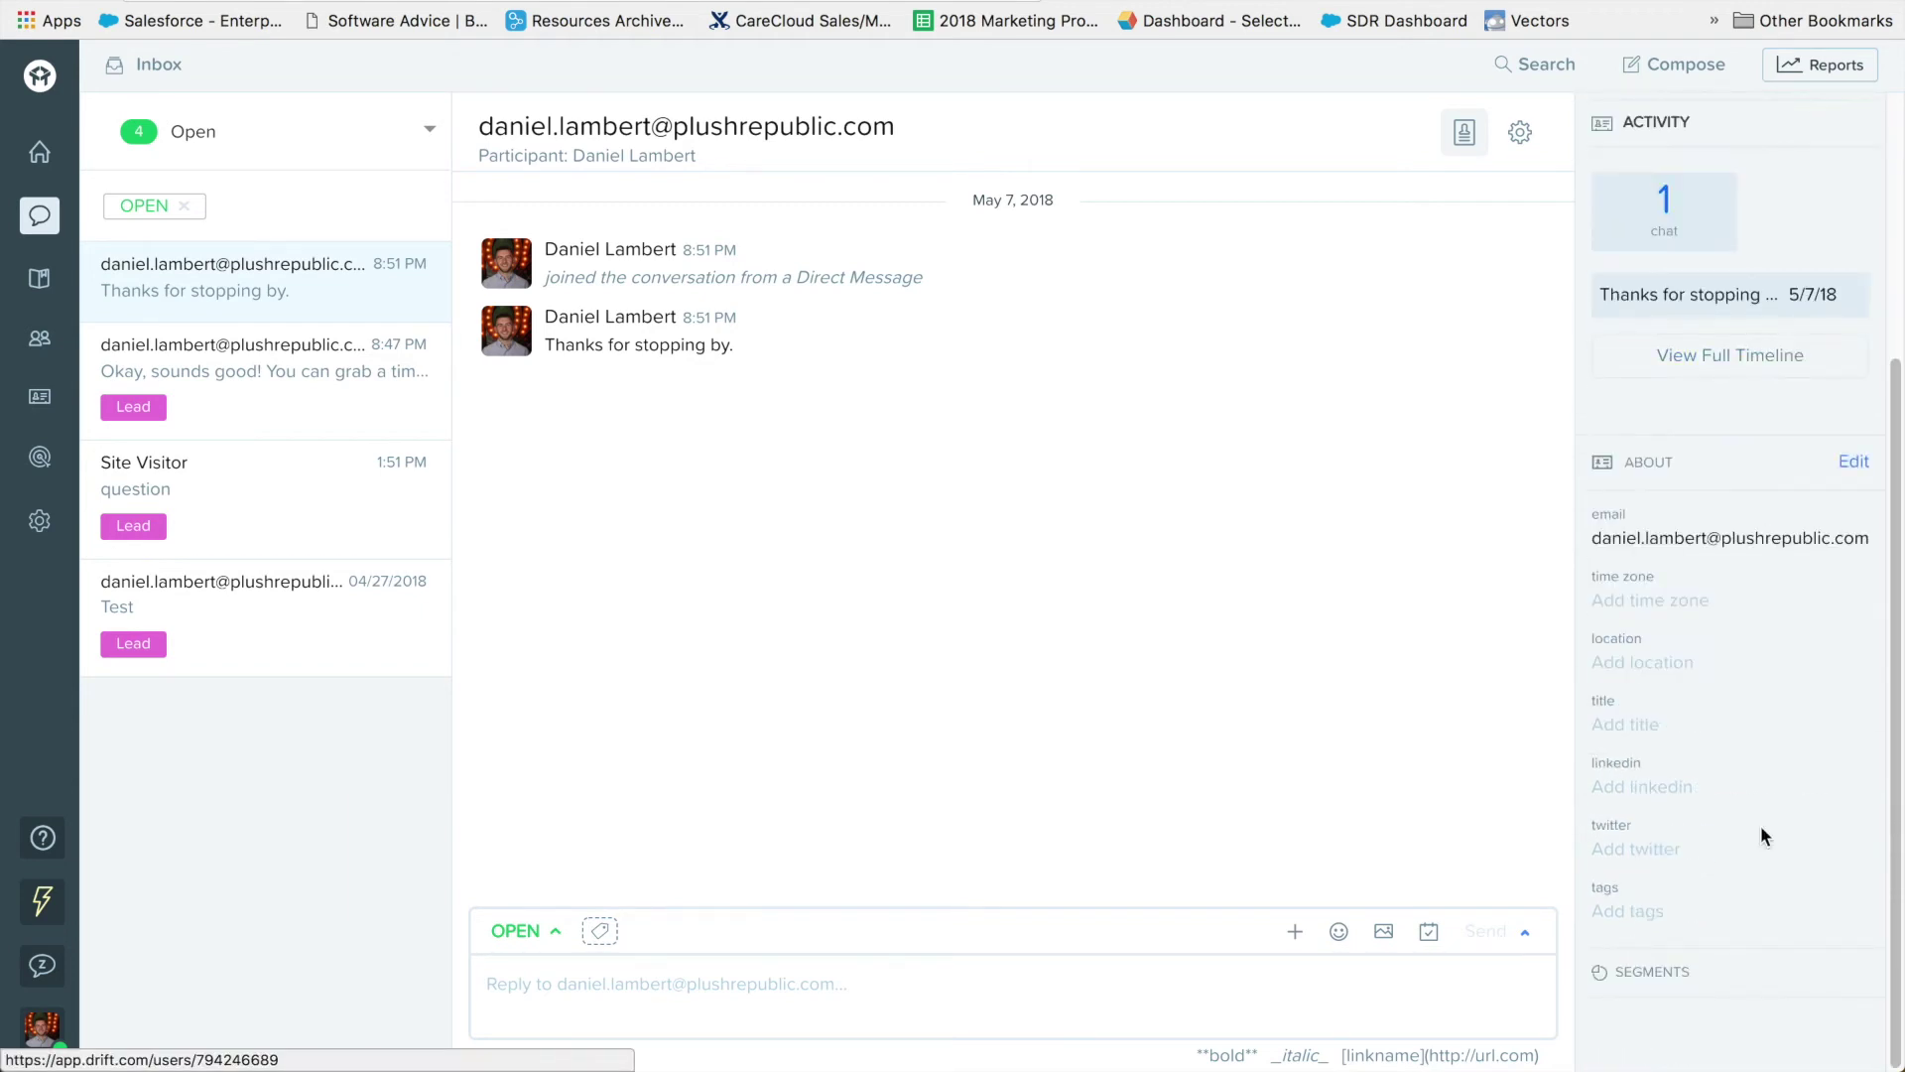
Step: Open the contact's About details for editing and check the tags available for the contact
click(1849, 462)
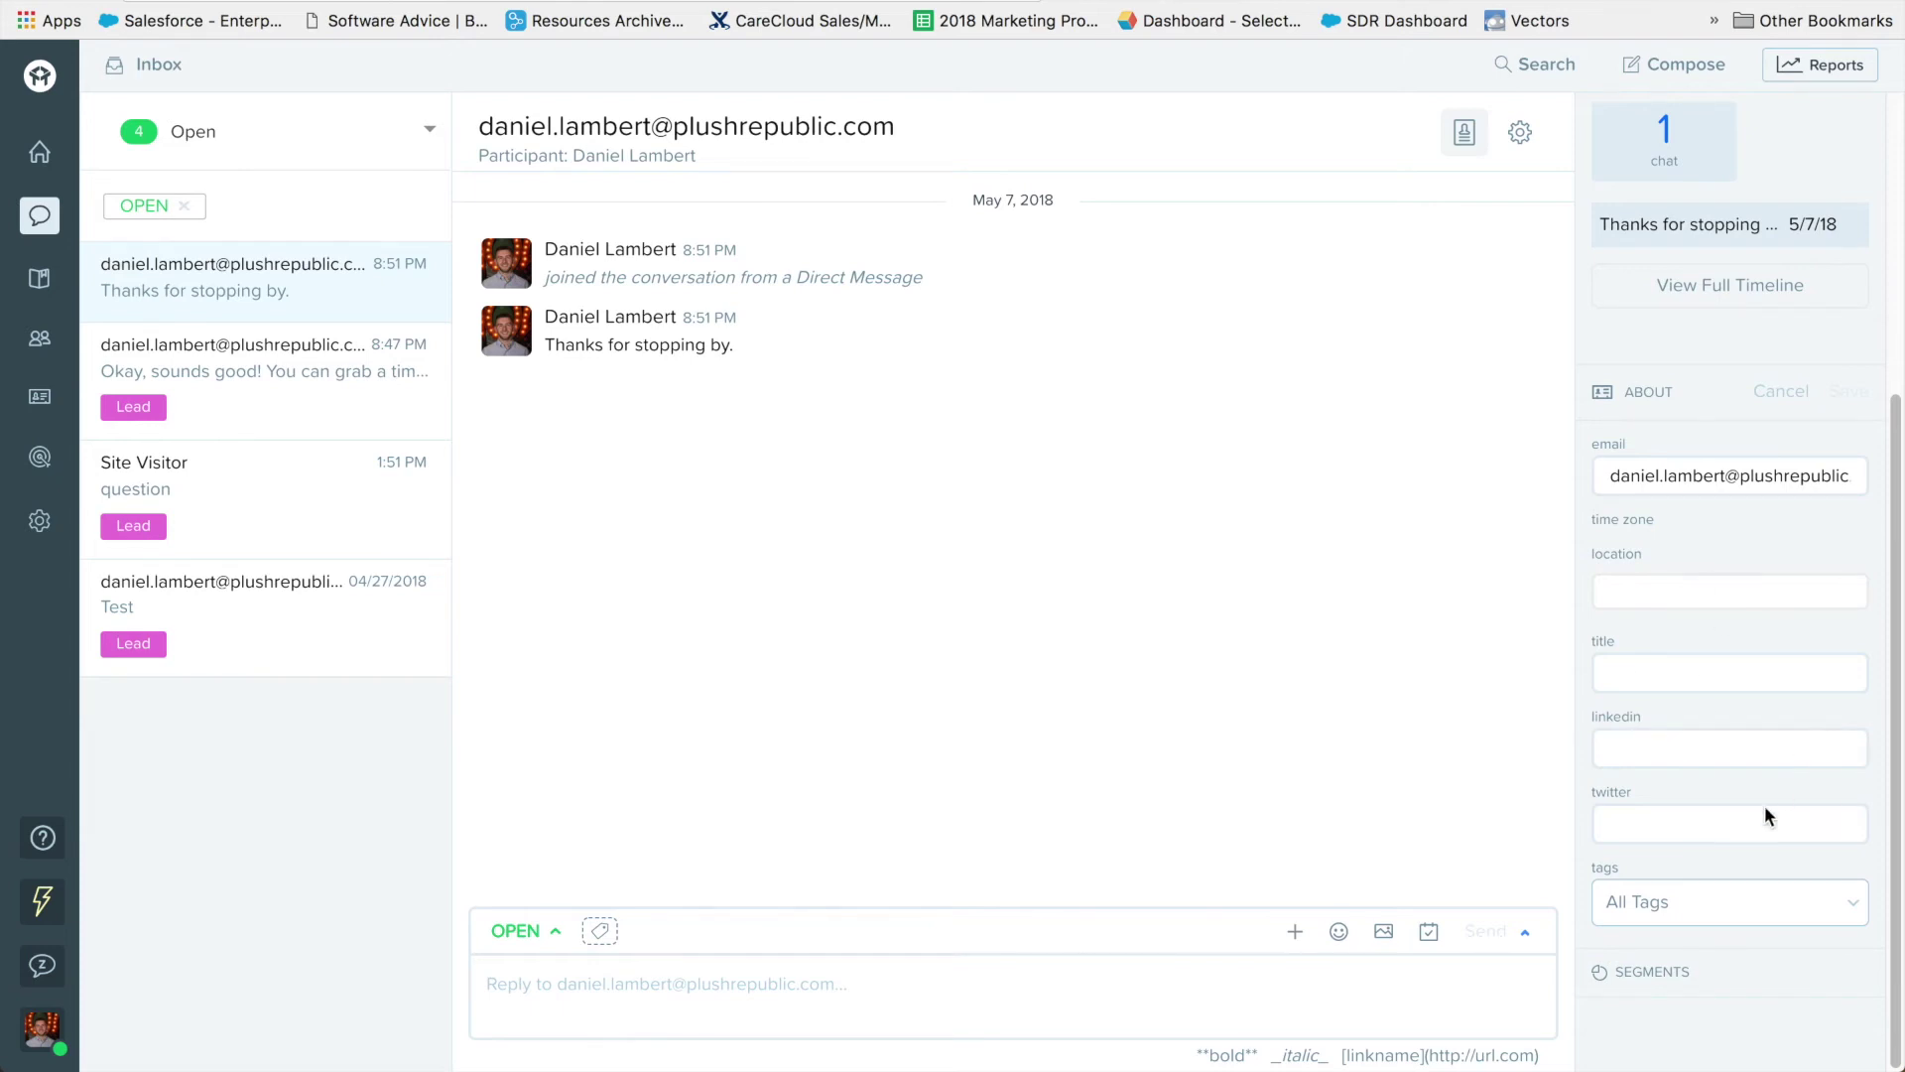
click(1684, 911)
click(1687, 913)
click(1674, 1012)
Step: View the Share Calendar option for the conversation reply and dismiss it
click(695, 984)
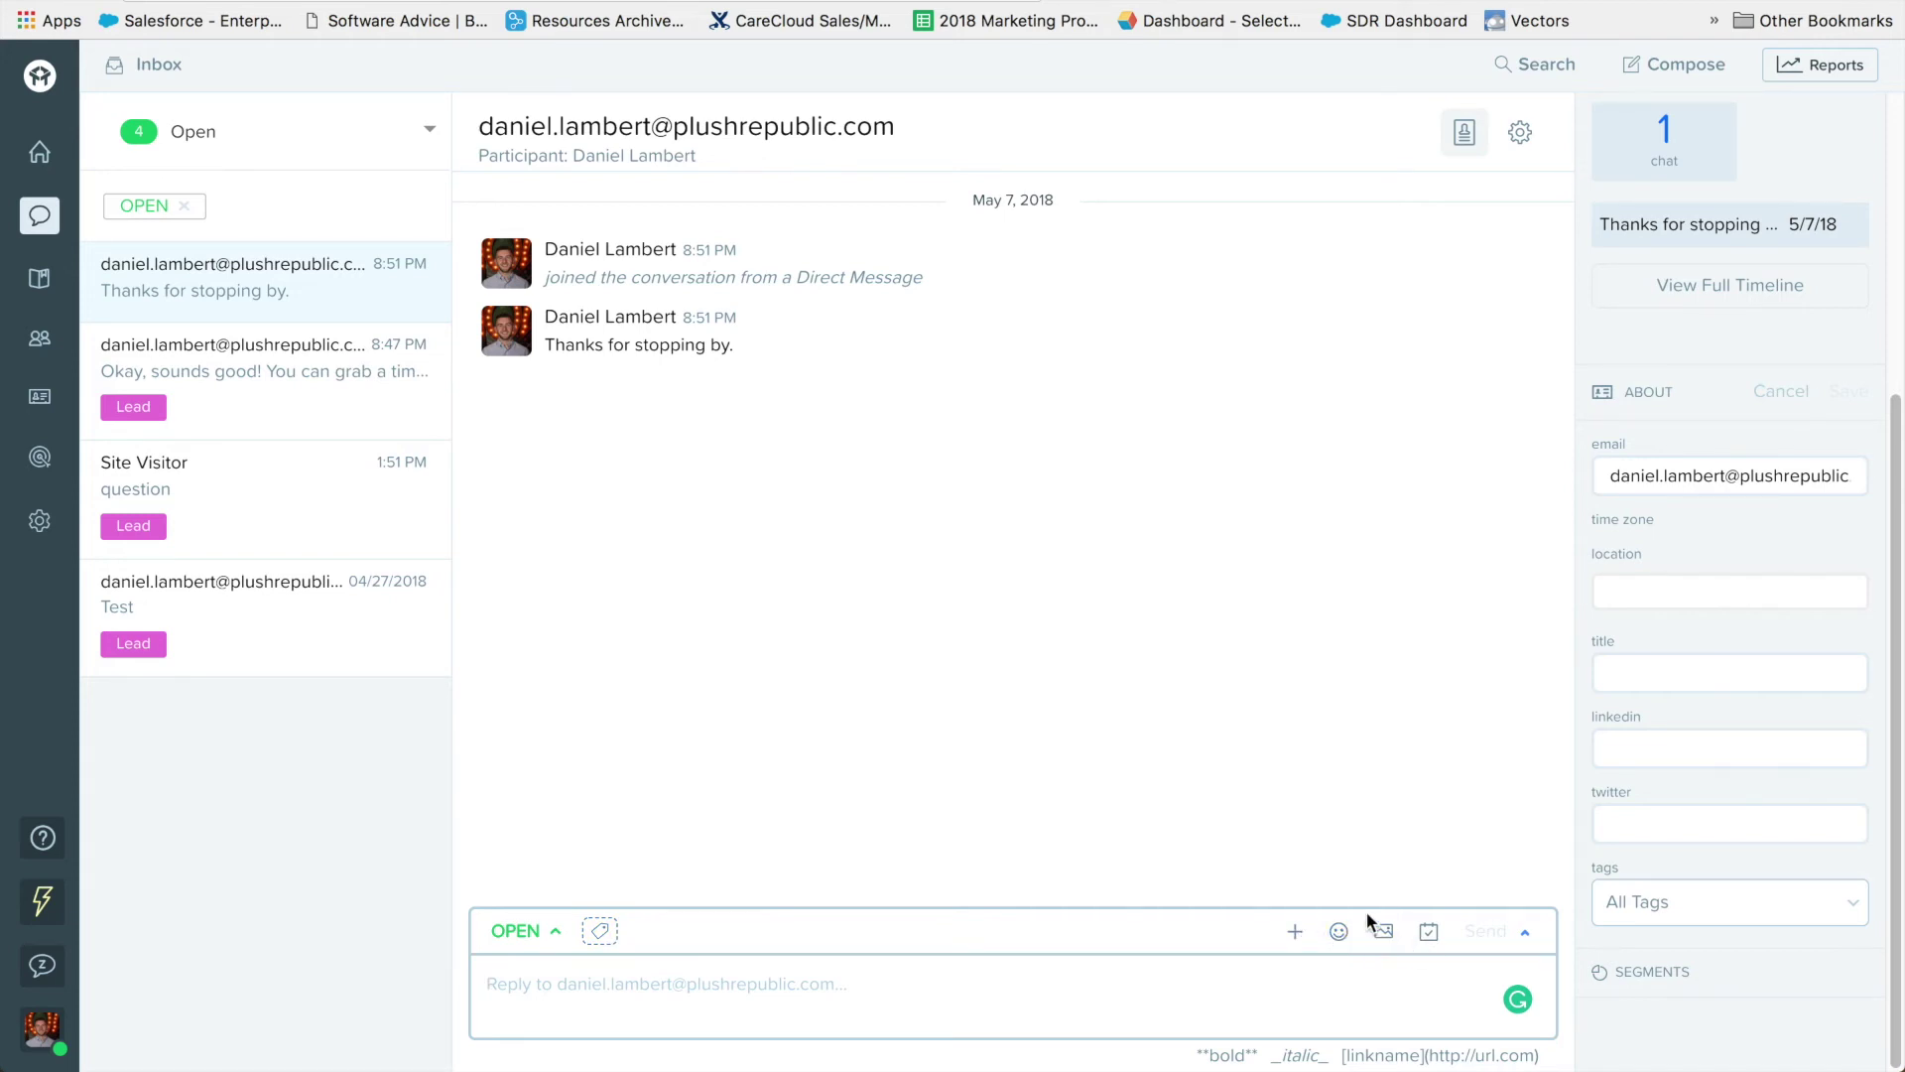
click(1429, 933)
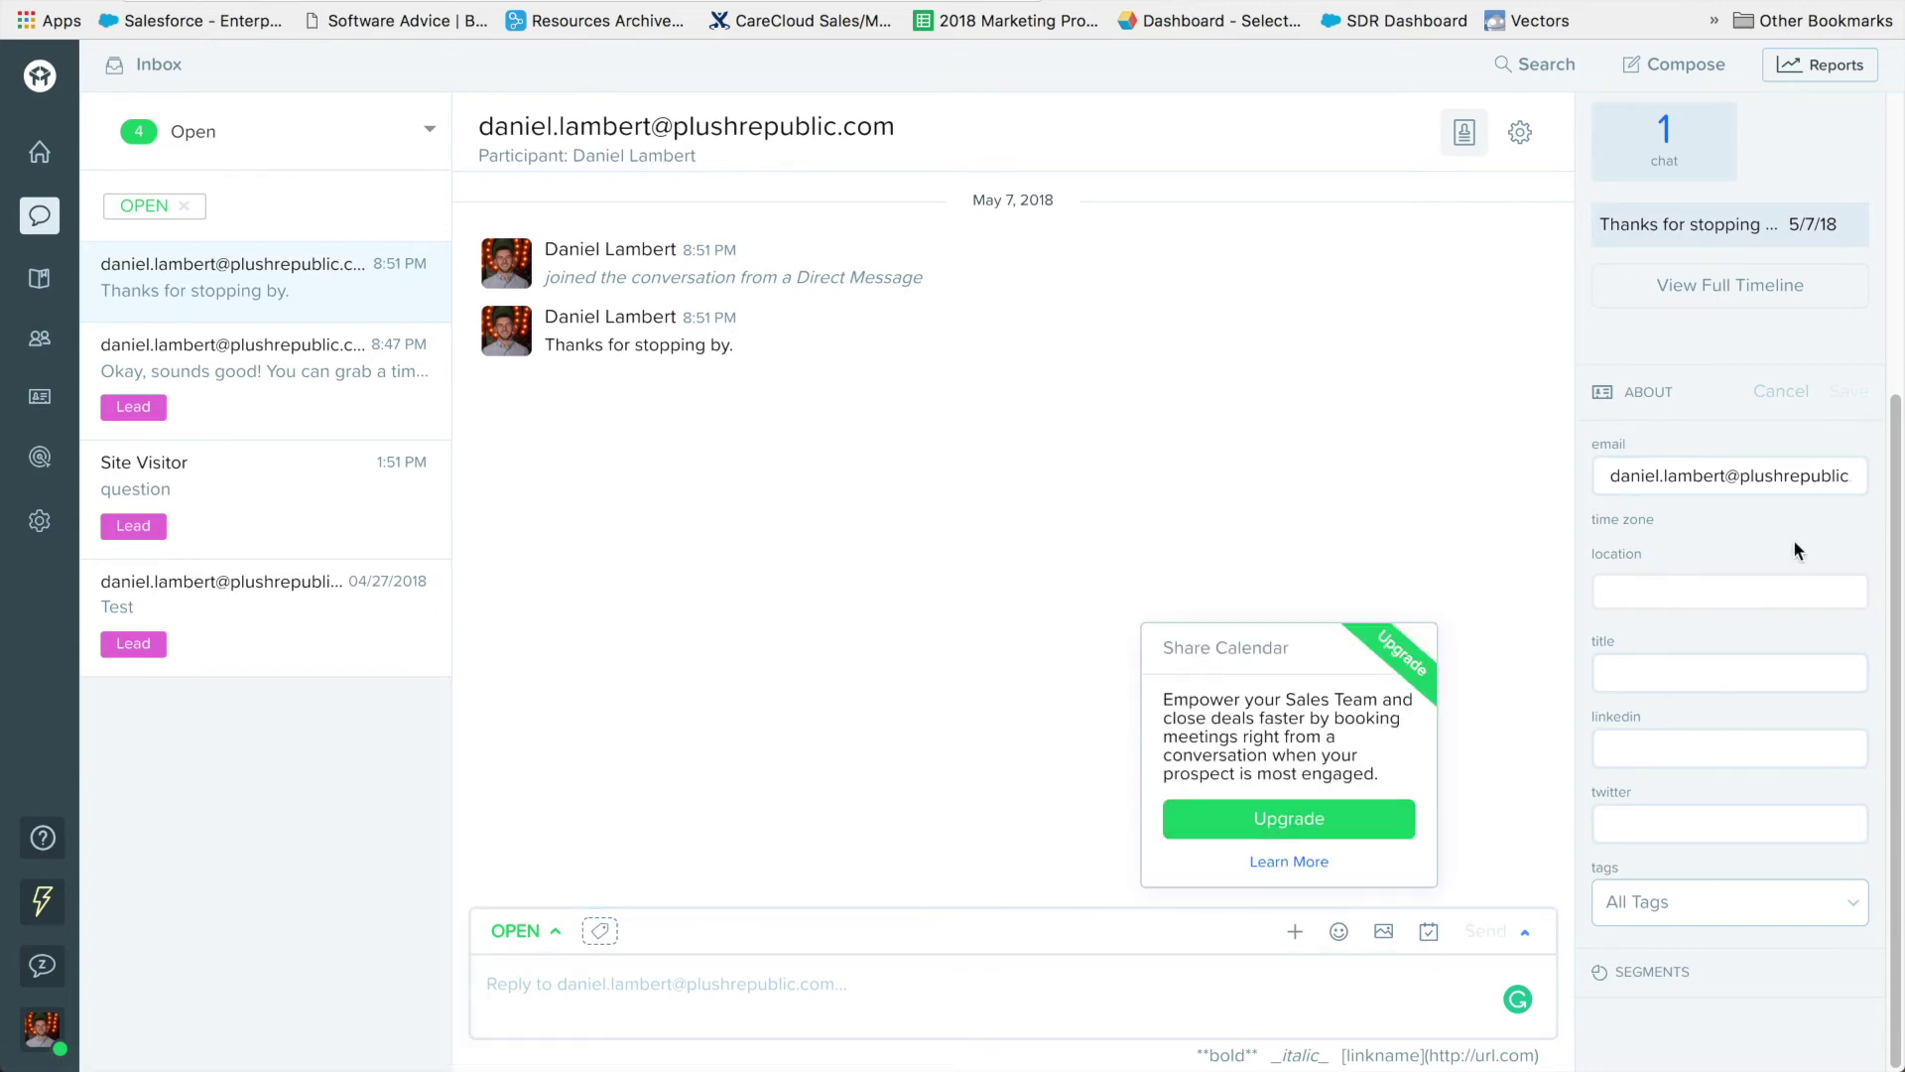
click(843, 566)
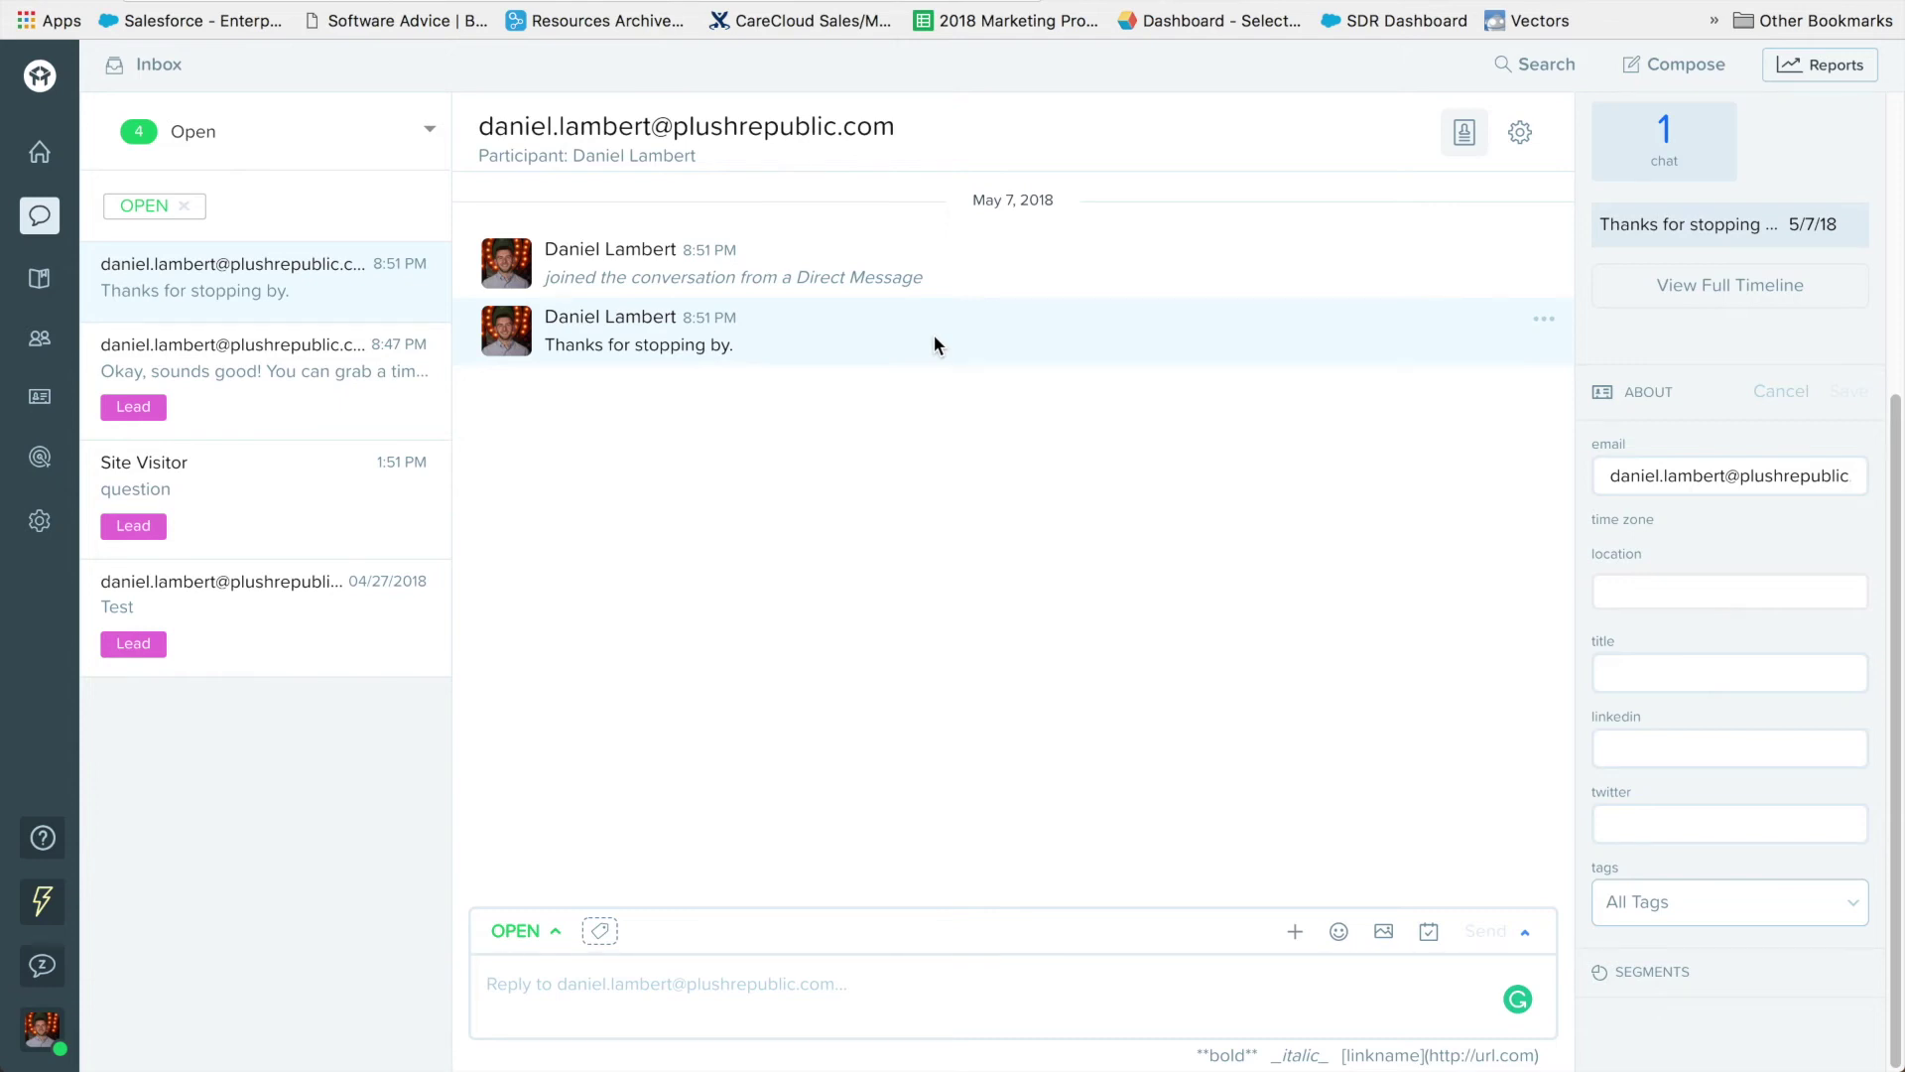
Step: Open the My Playbooks page and begin a new chat playbook from the empty active playbooks list
click(39, 278)
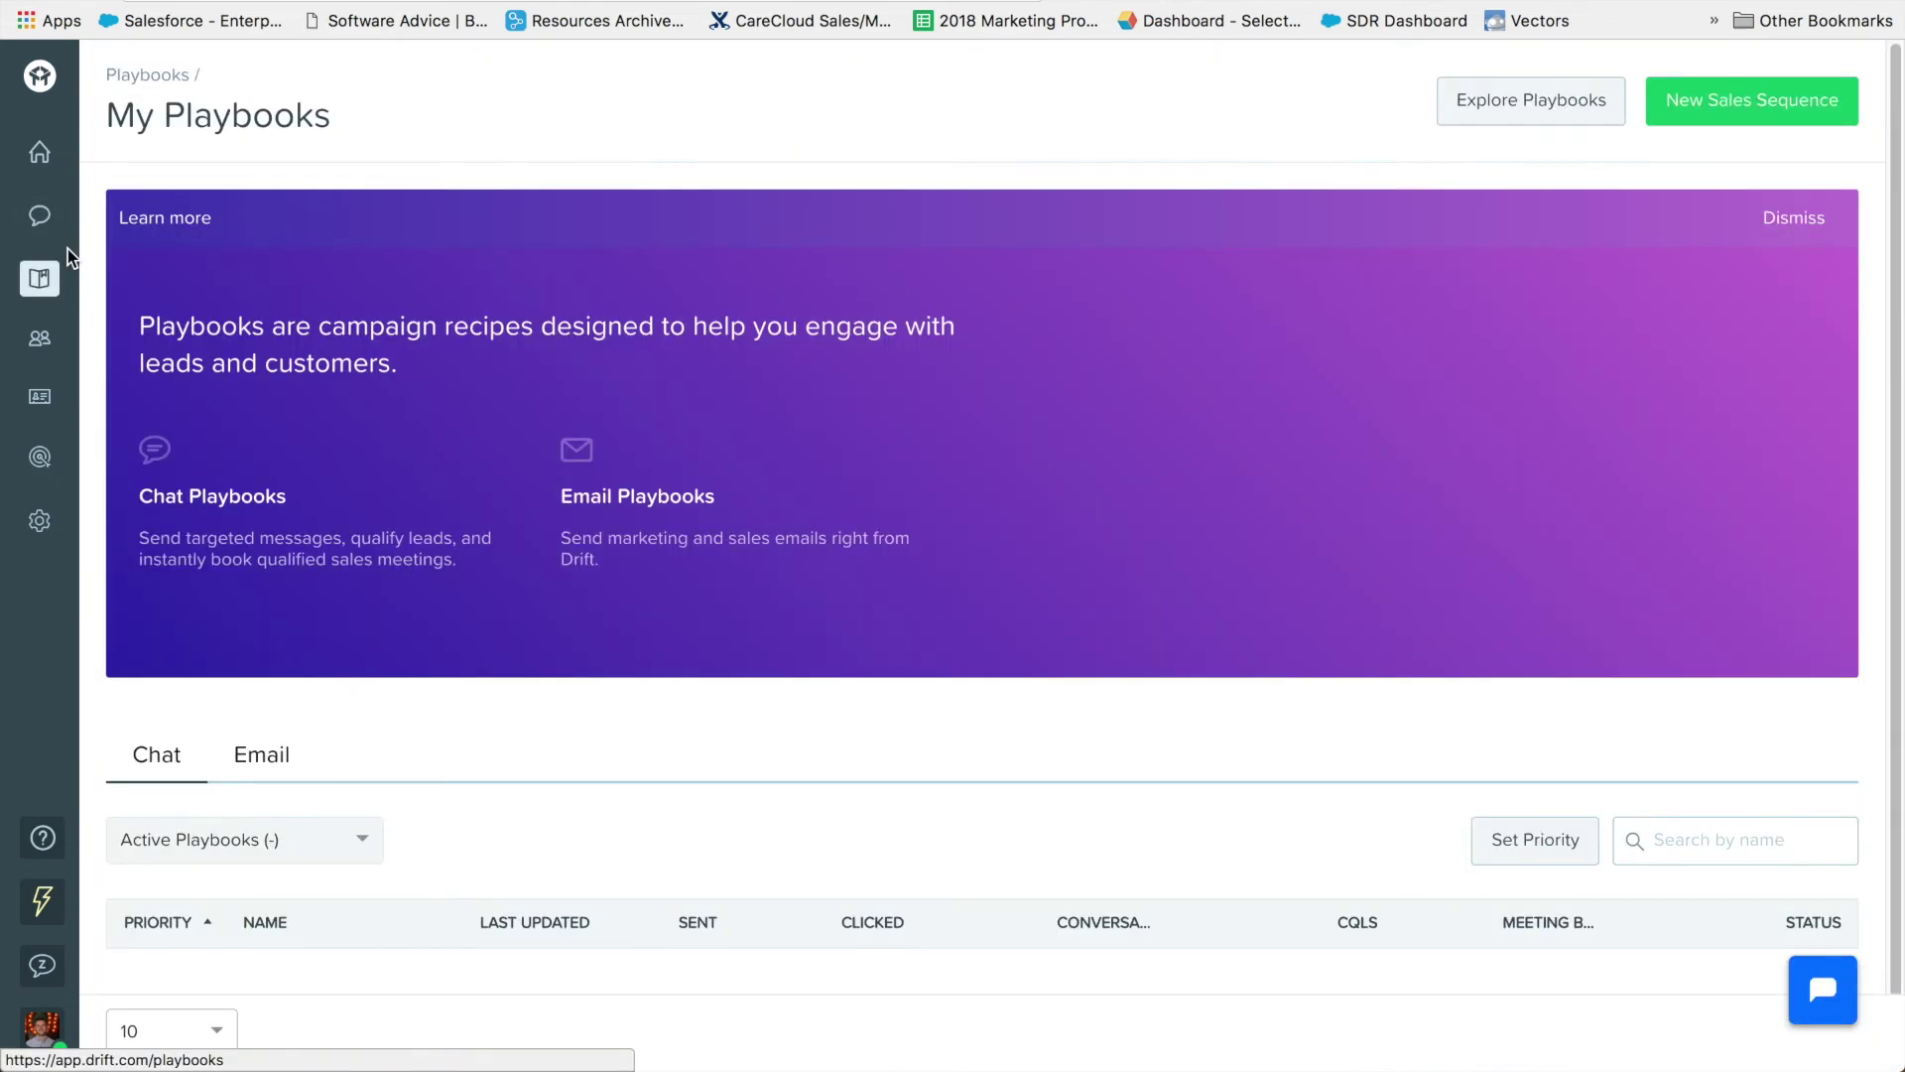
scroll(468, 395, down, 3)
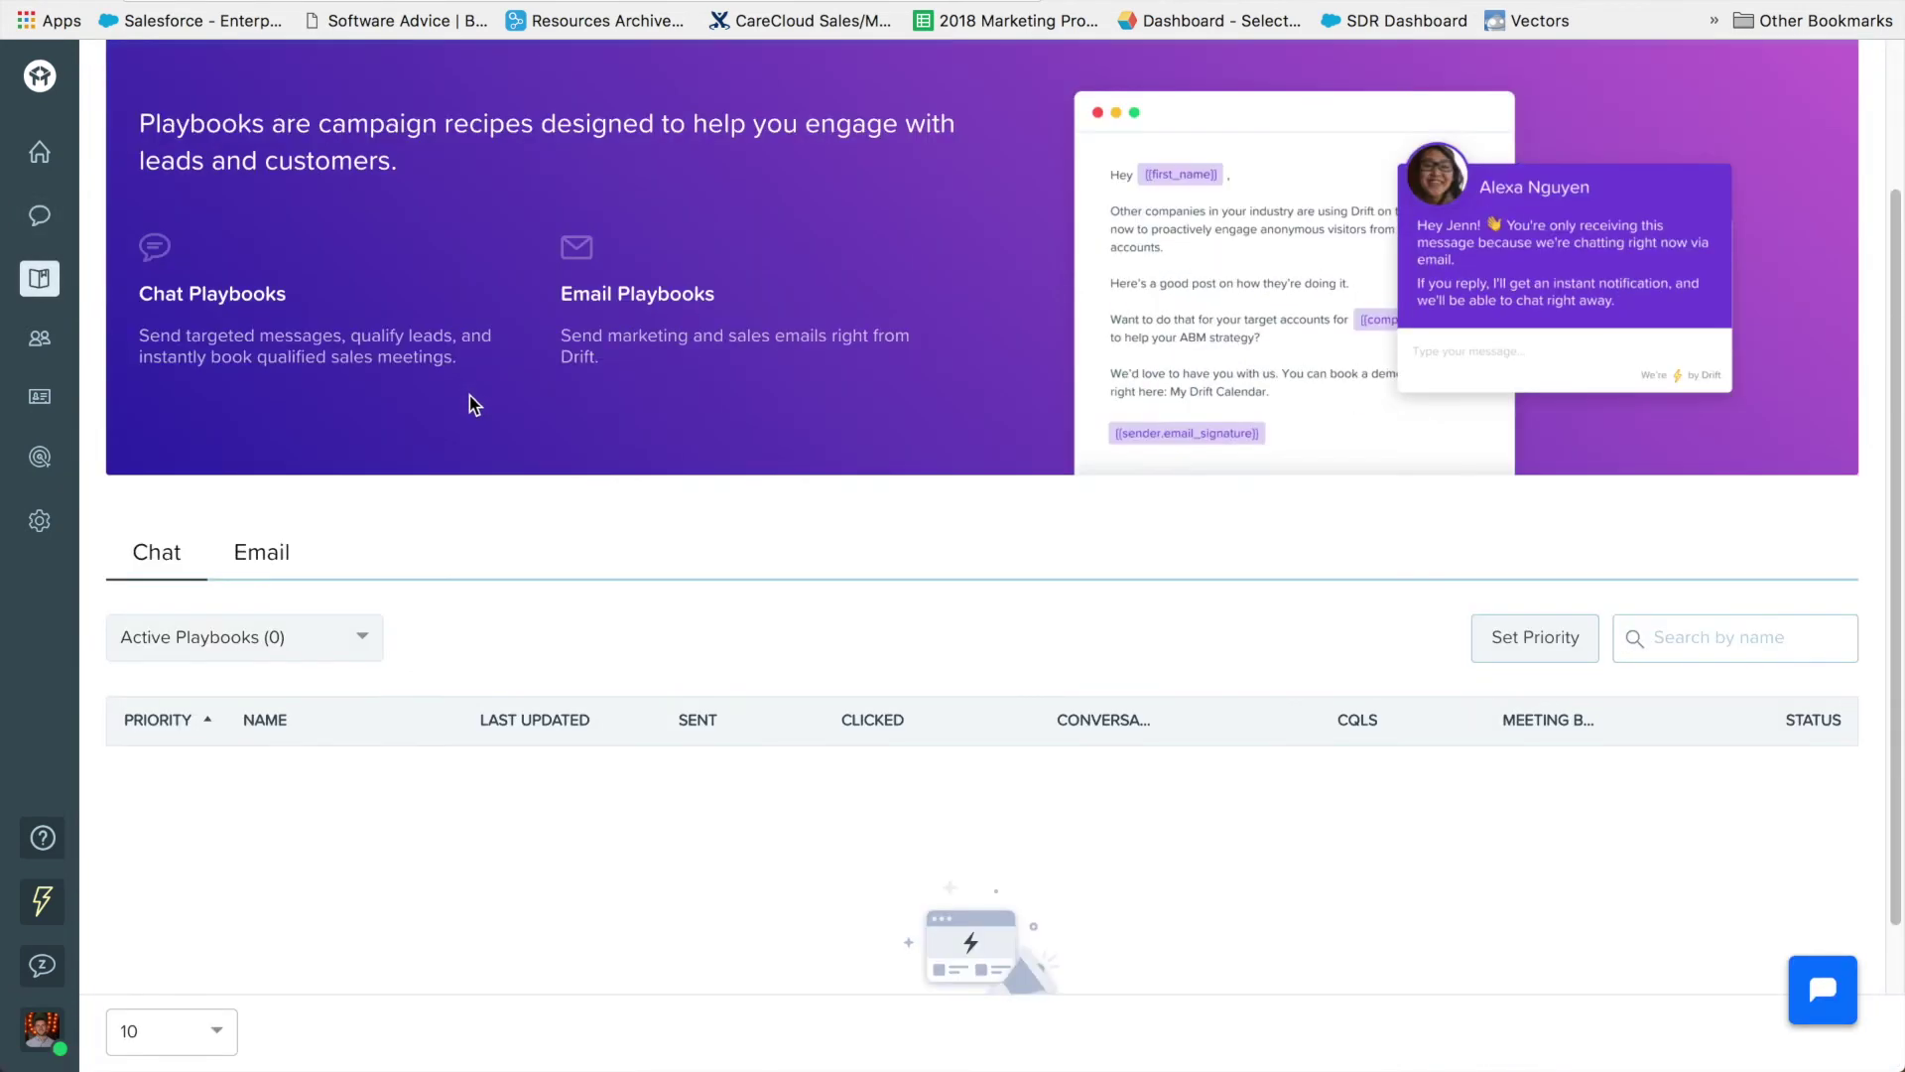
scroll(468, 397, down, 3)
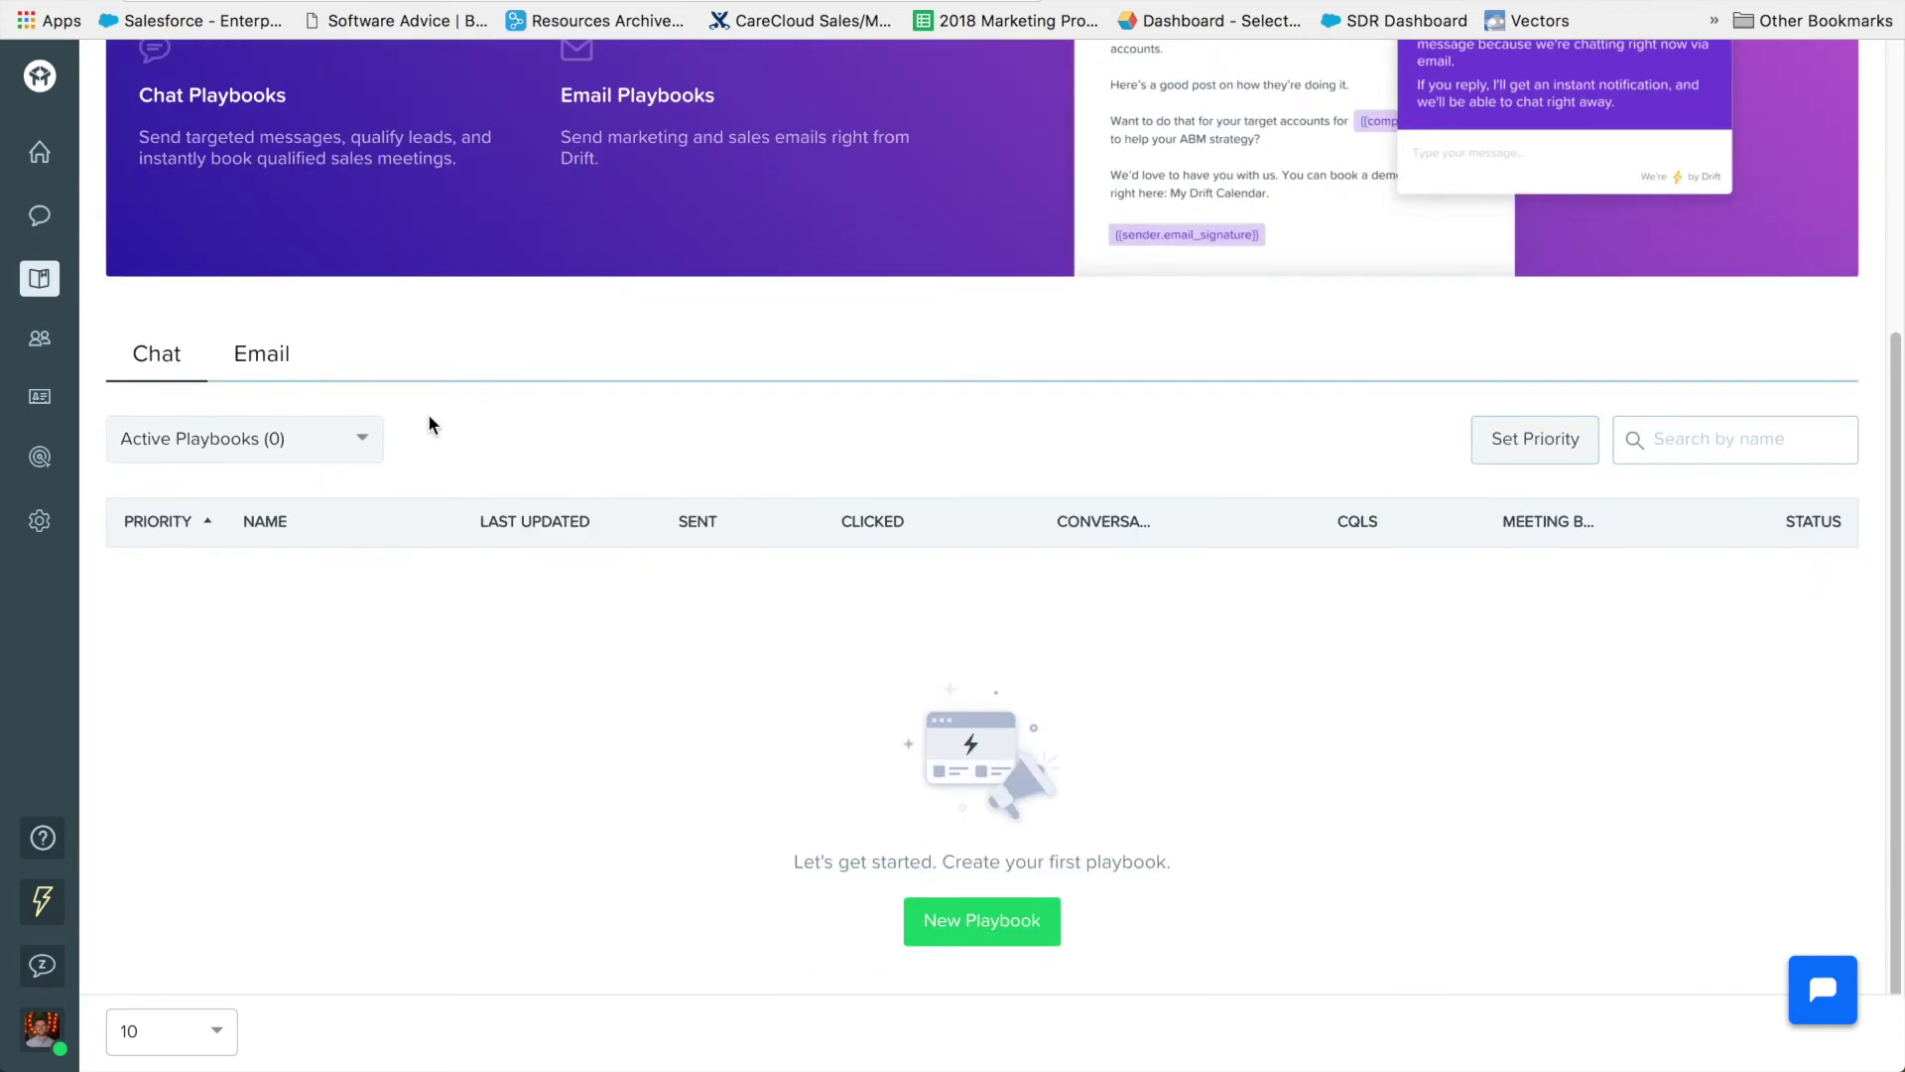
click(977, 923)
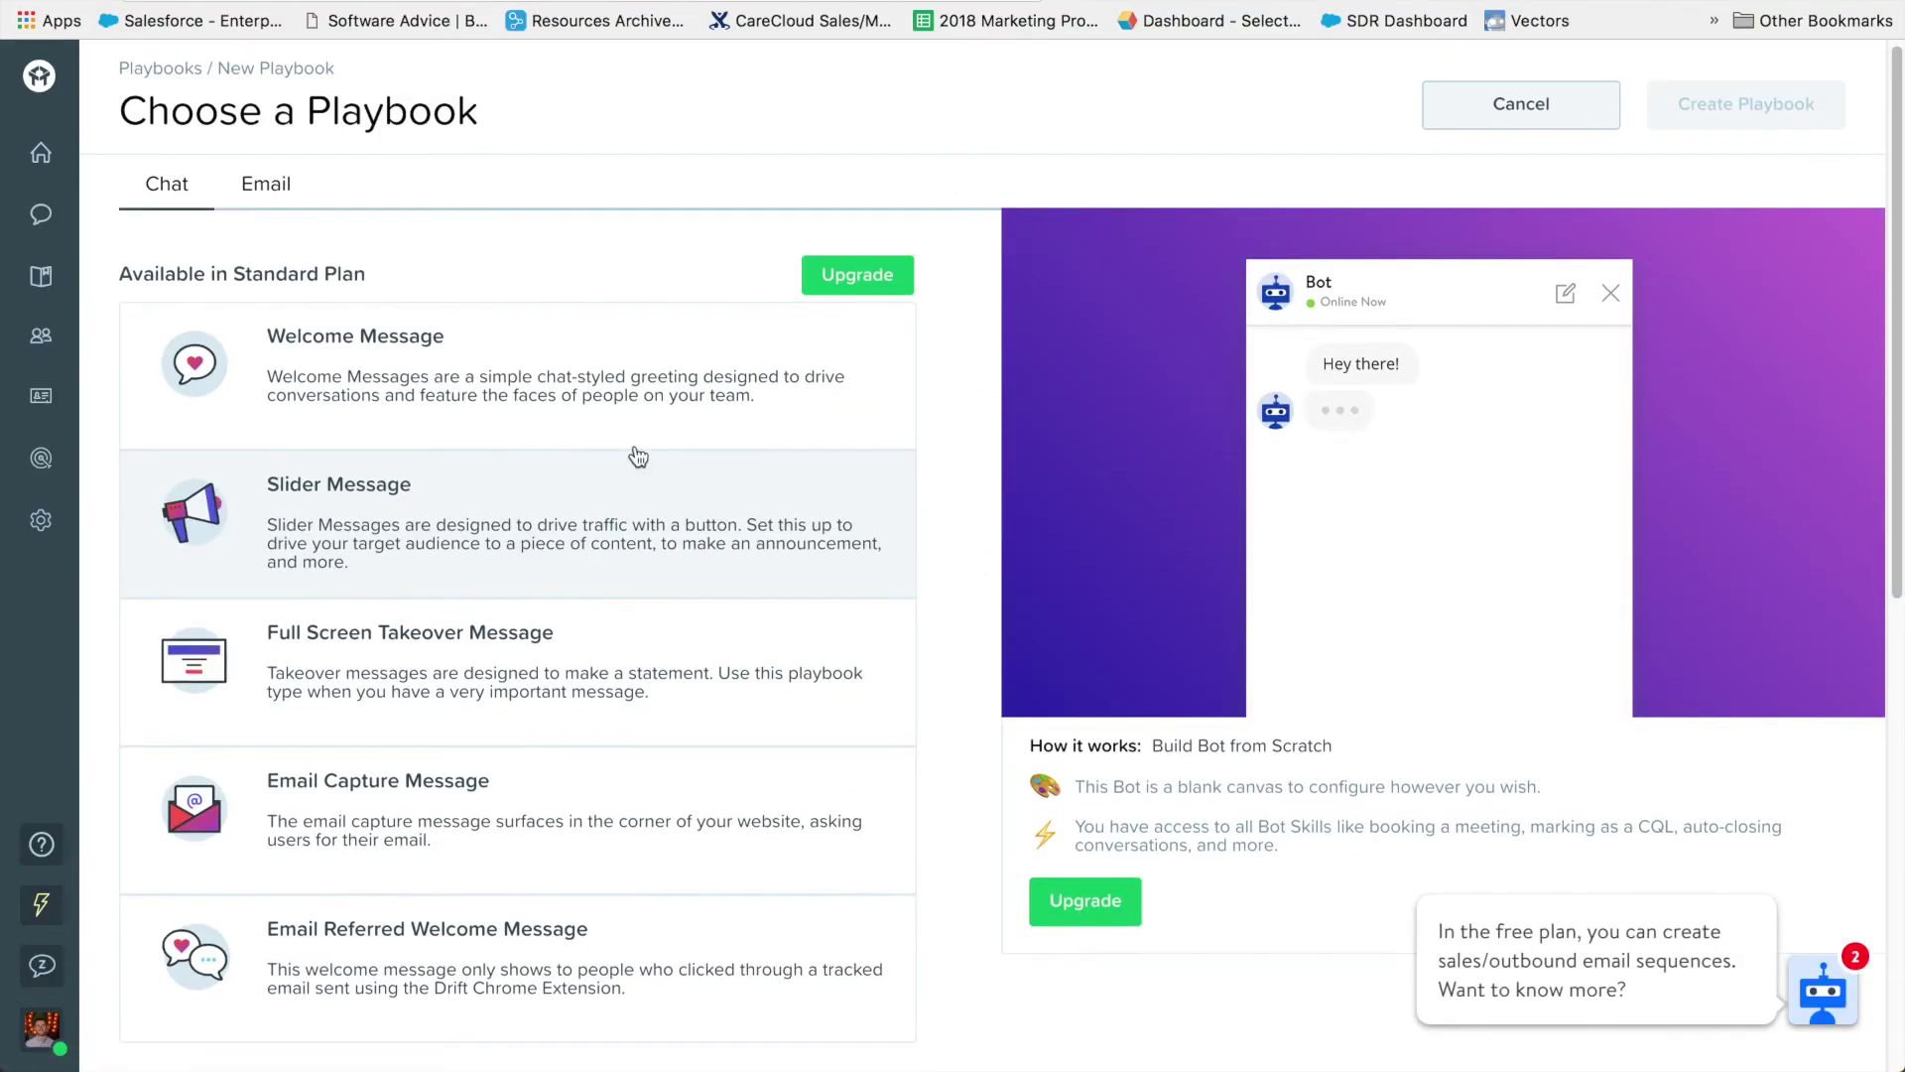
Step: Preview the Slider Message and Full Screen Takeover Message playbooks available in the Standard plan
scroll(709, 338, down, 2)
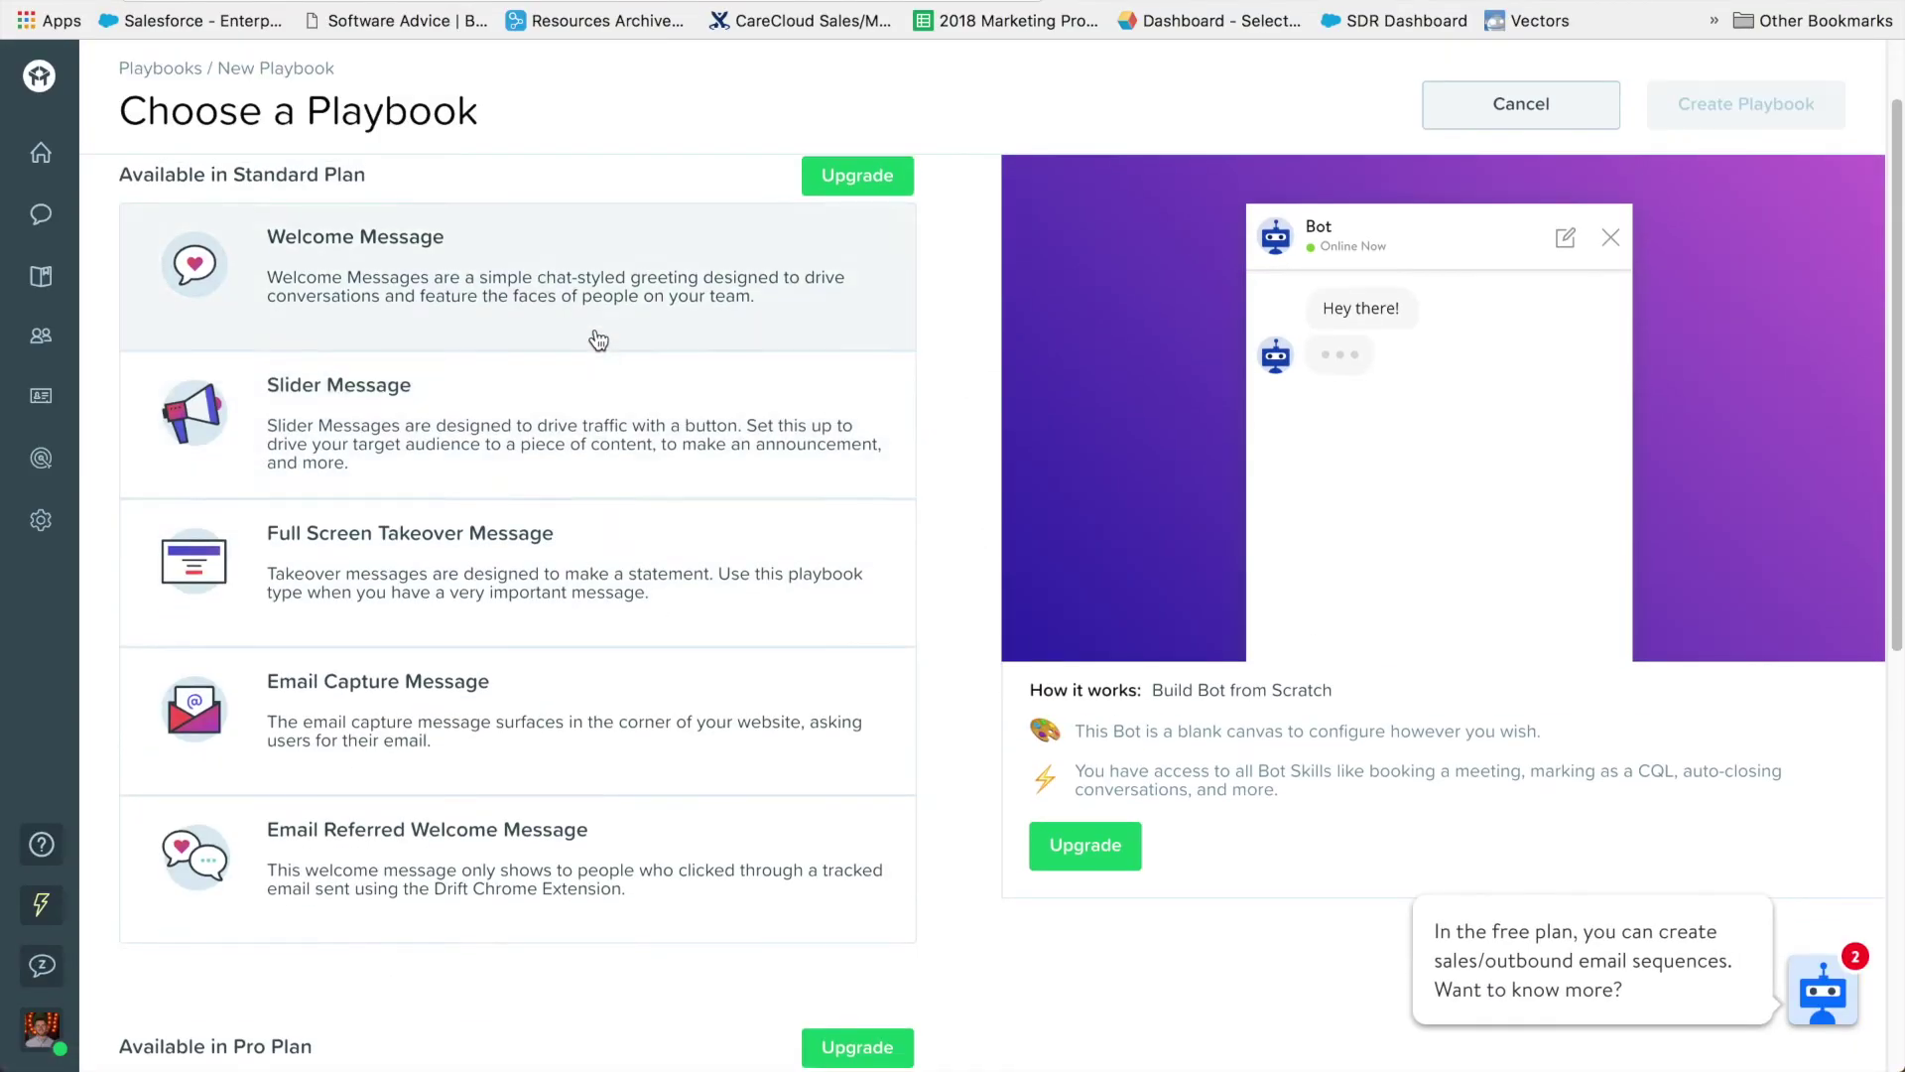
scroll(695, 339, up, 1)
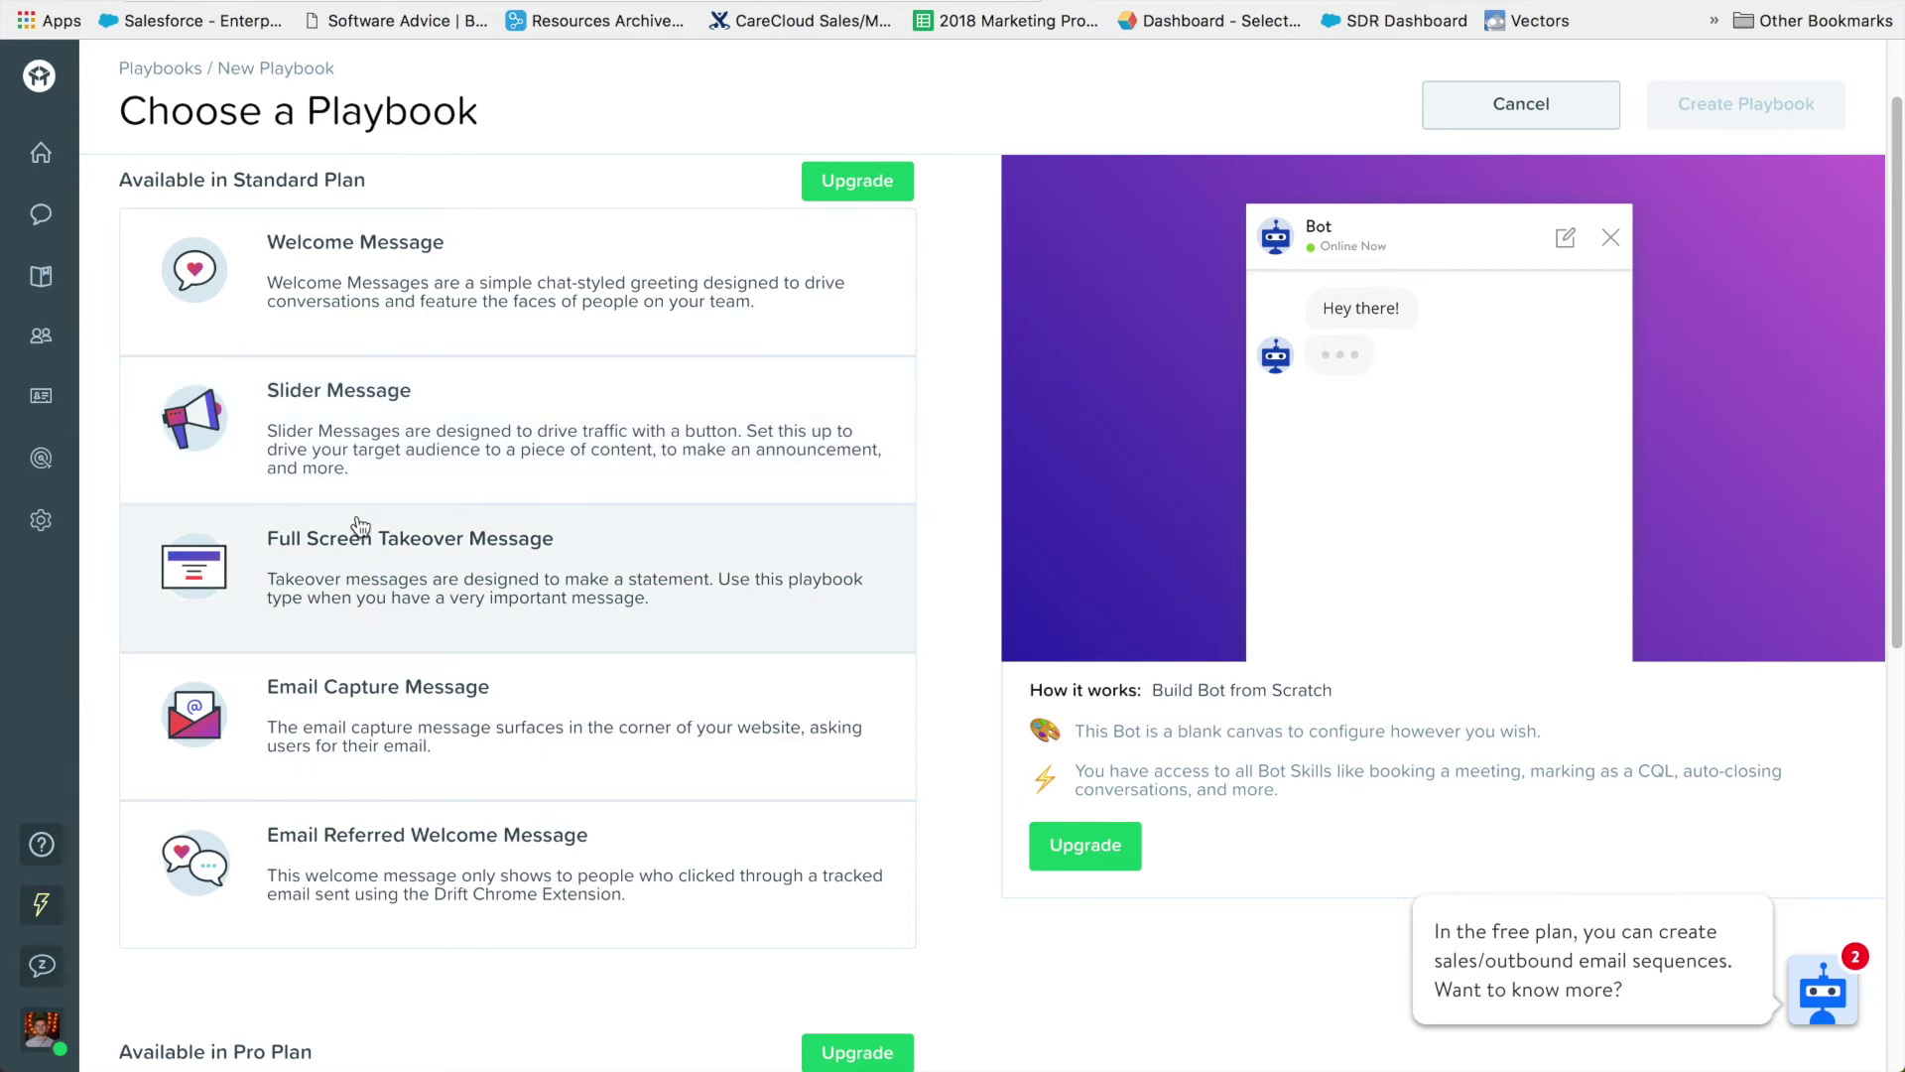
click(516, 476)
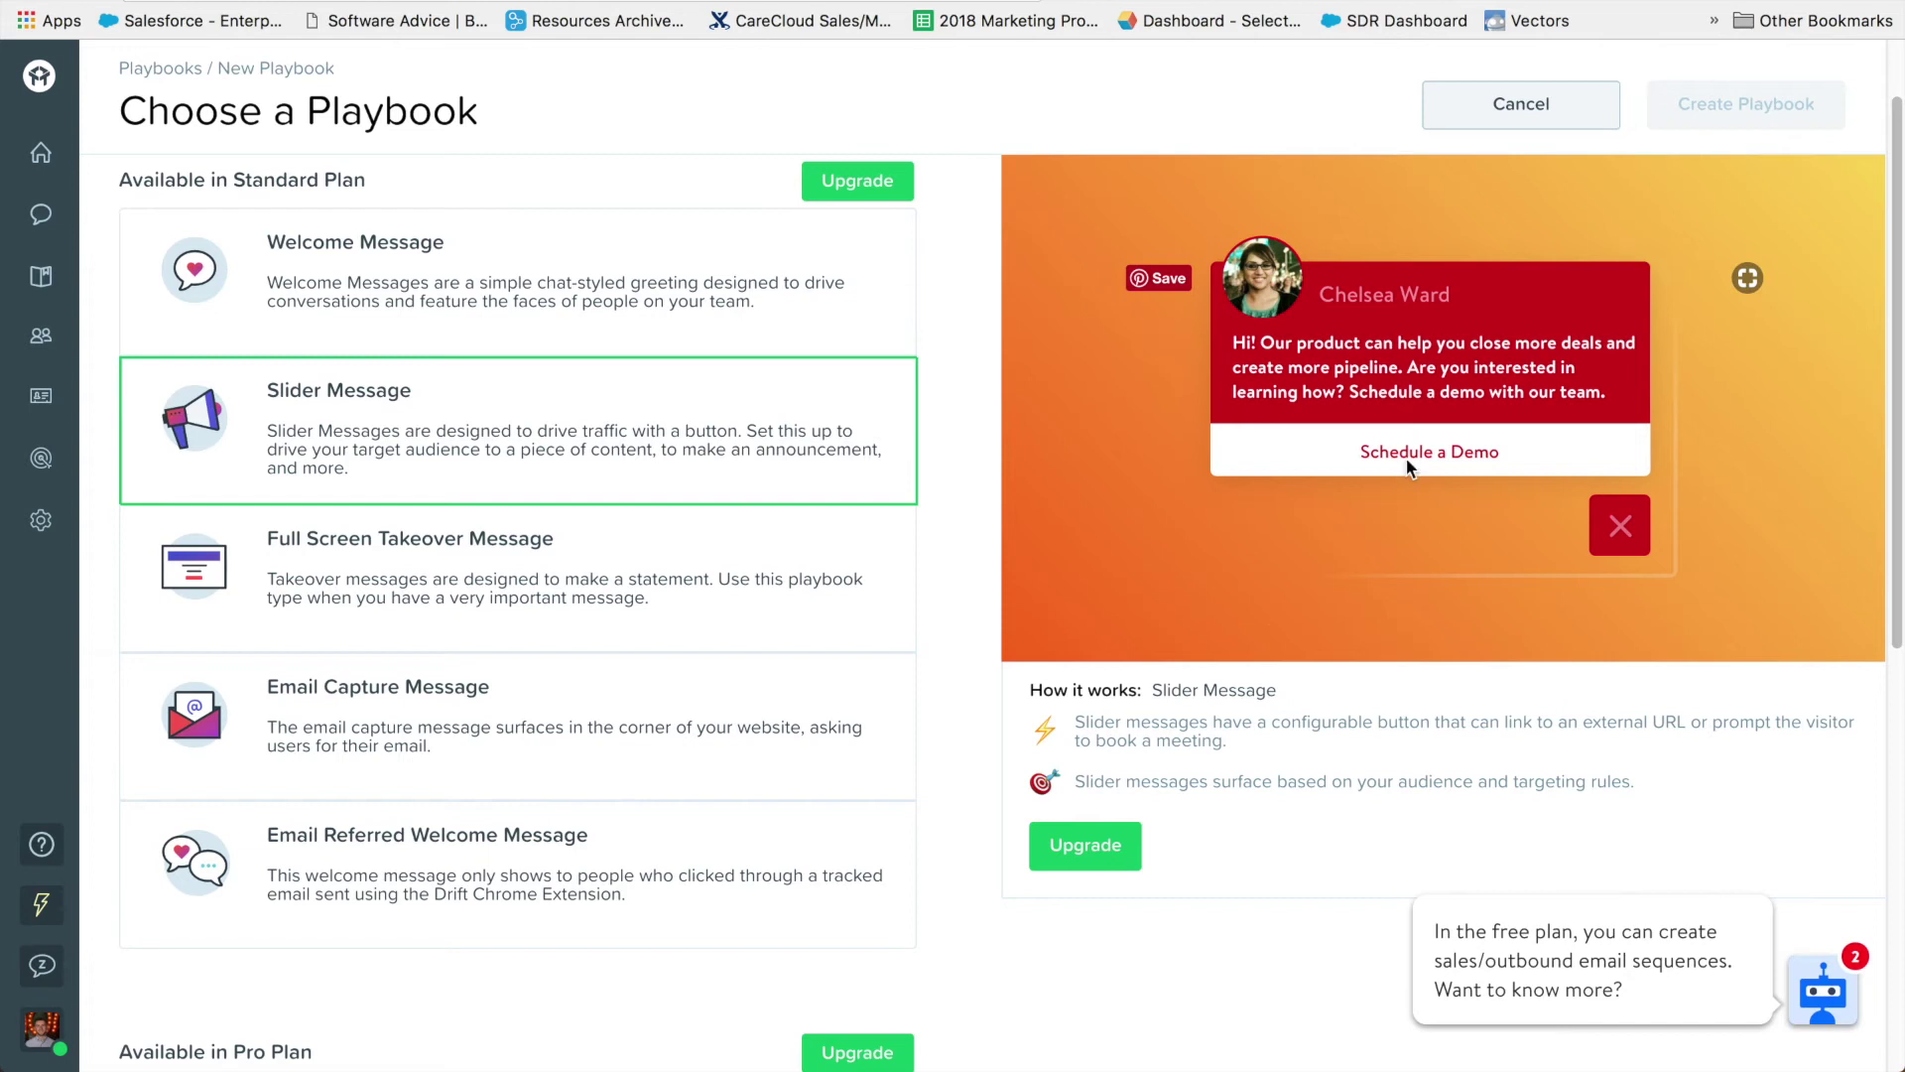
scroll(615, 575, down, 1)
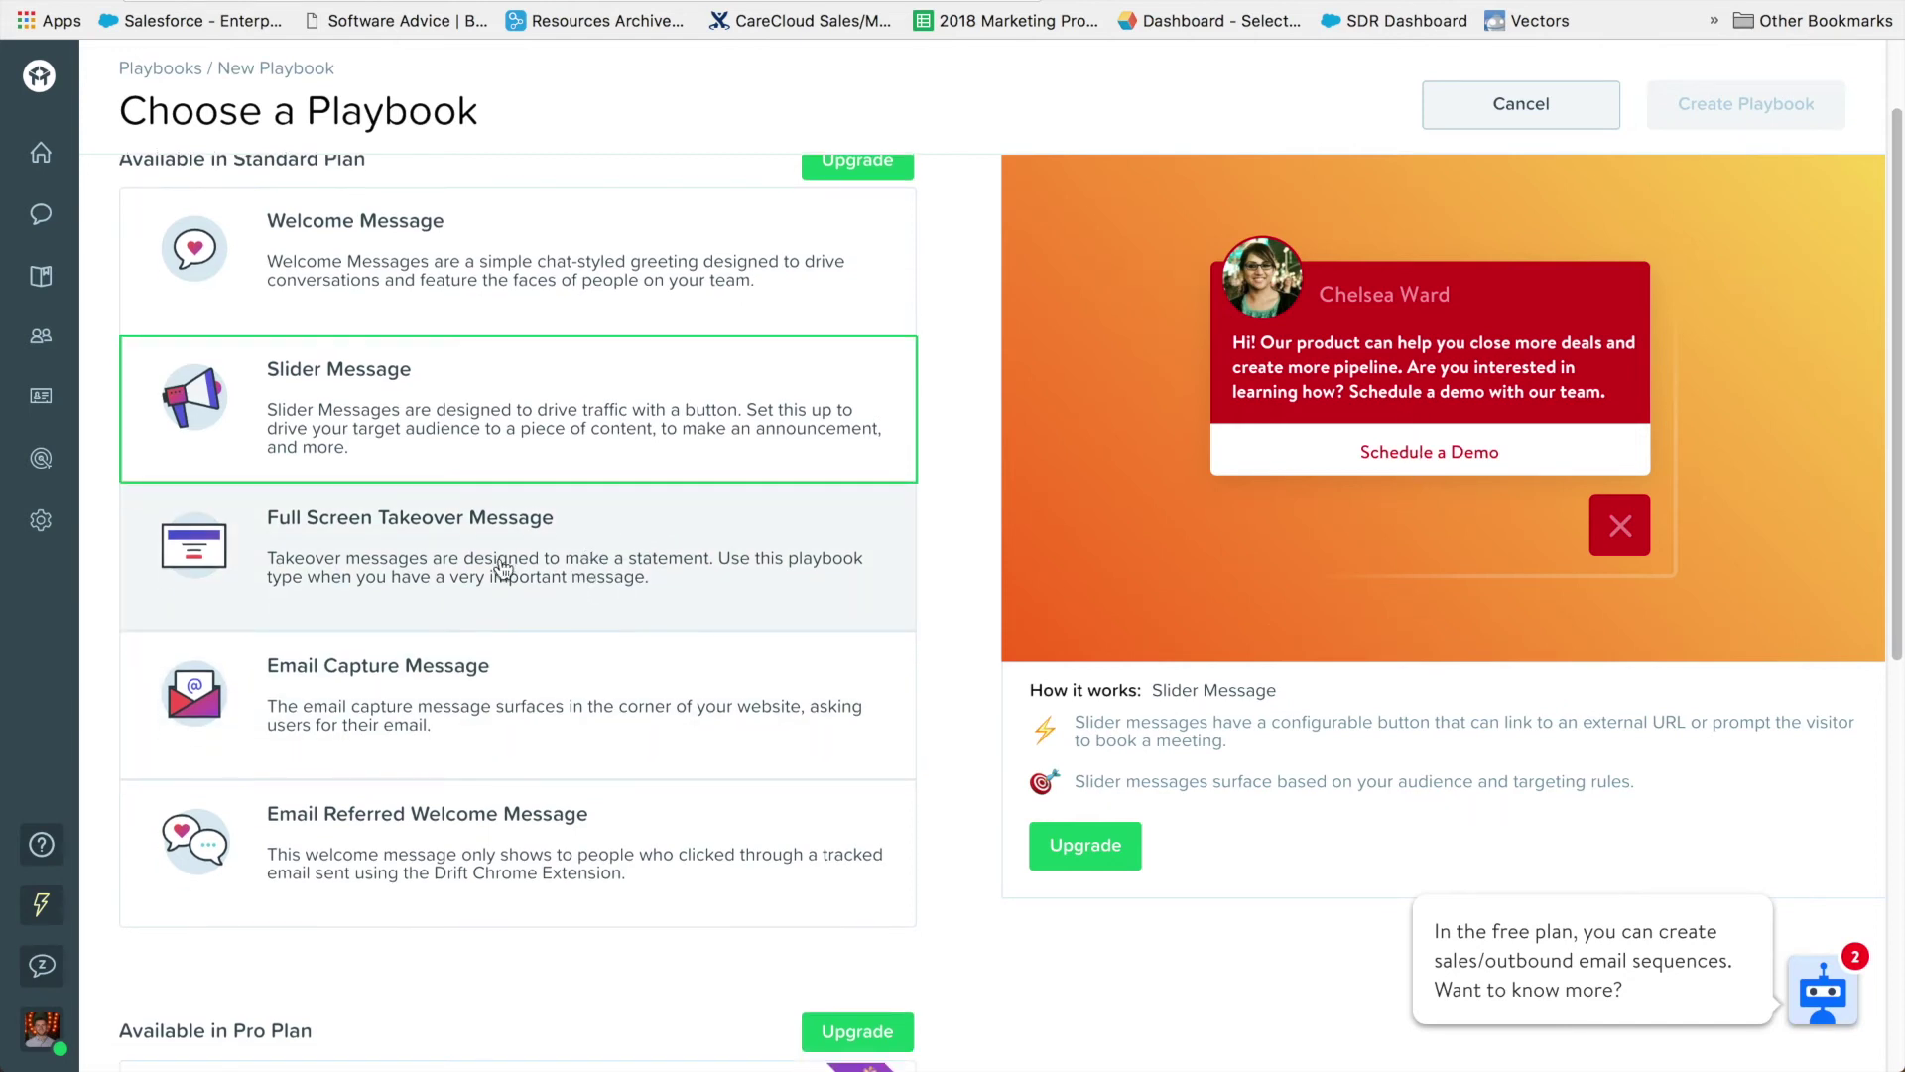
click(496, 559)
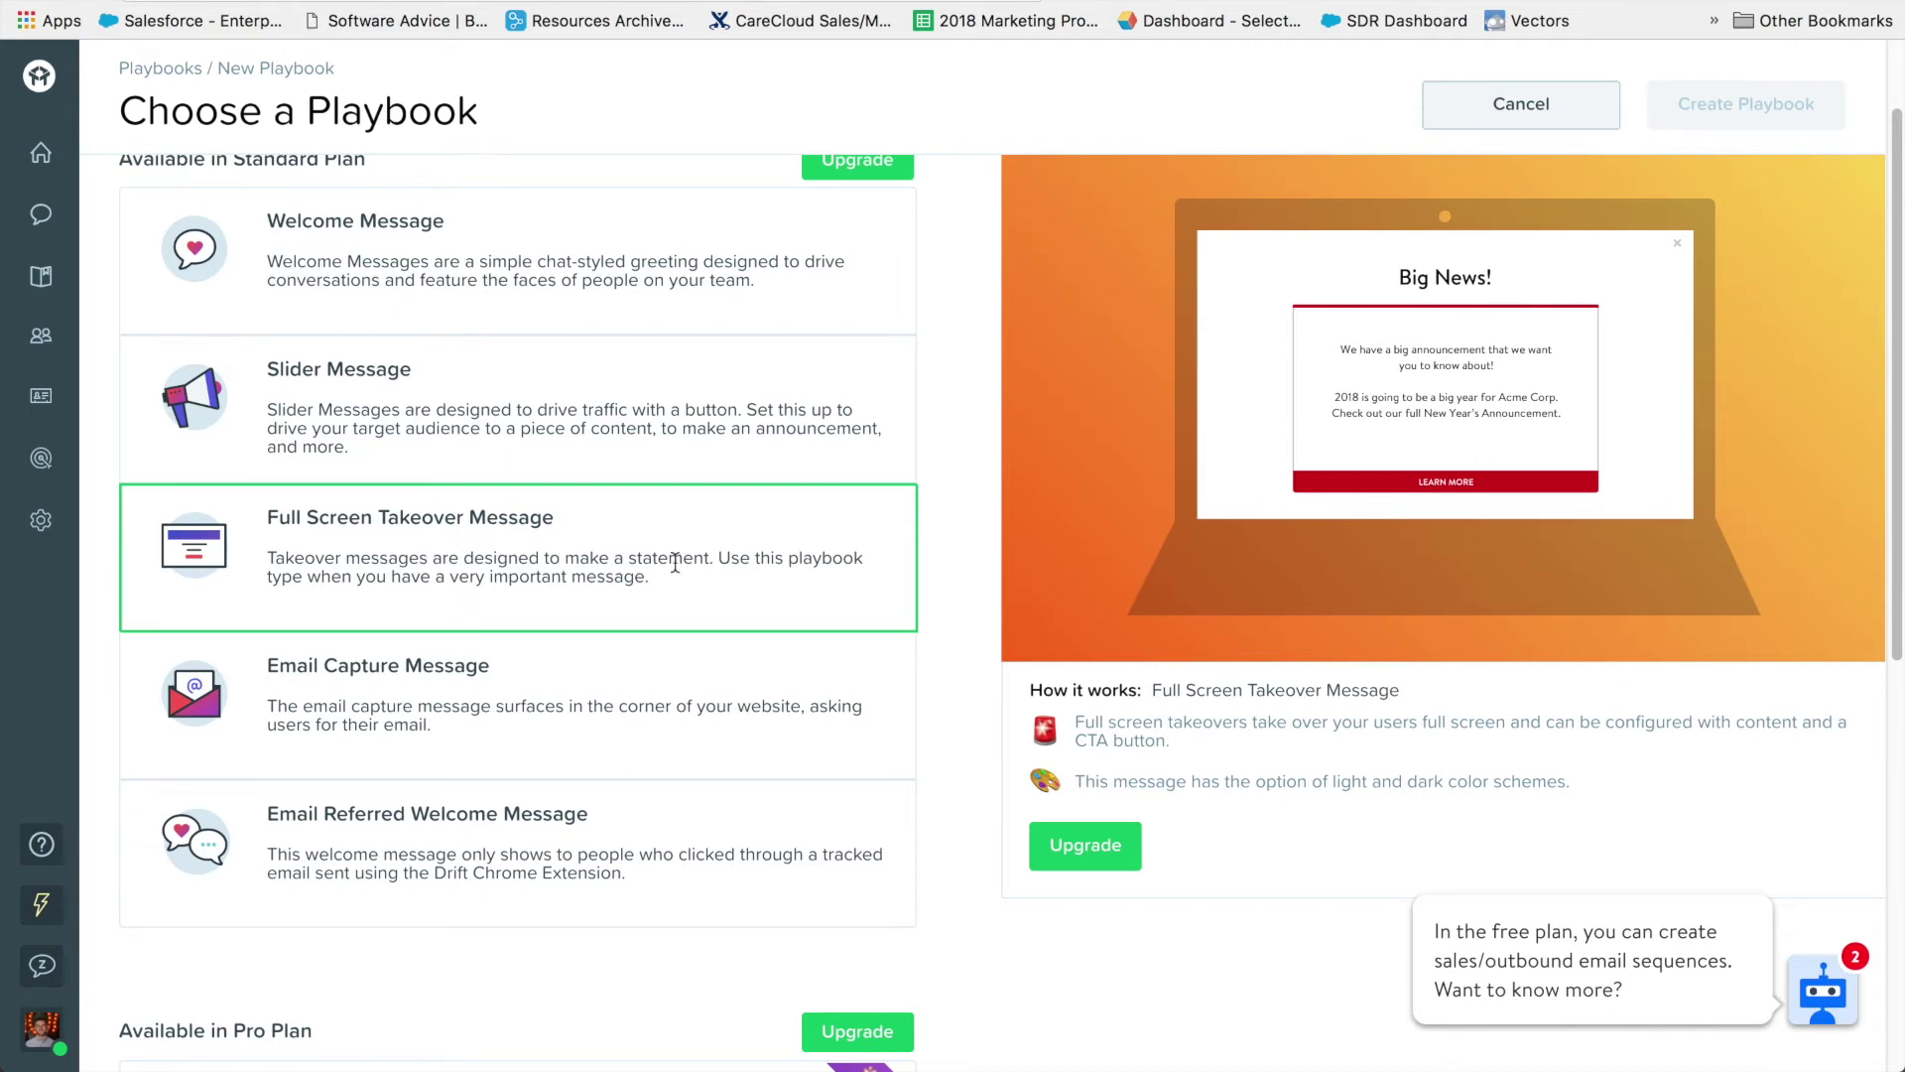
Step: Review the remaining Standard plan chat playbooks and the bot playbooks available in the Pro plan
scroll(671, 566, down, 1)
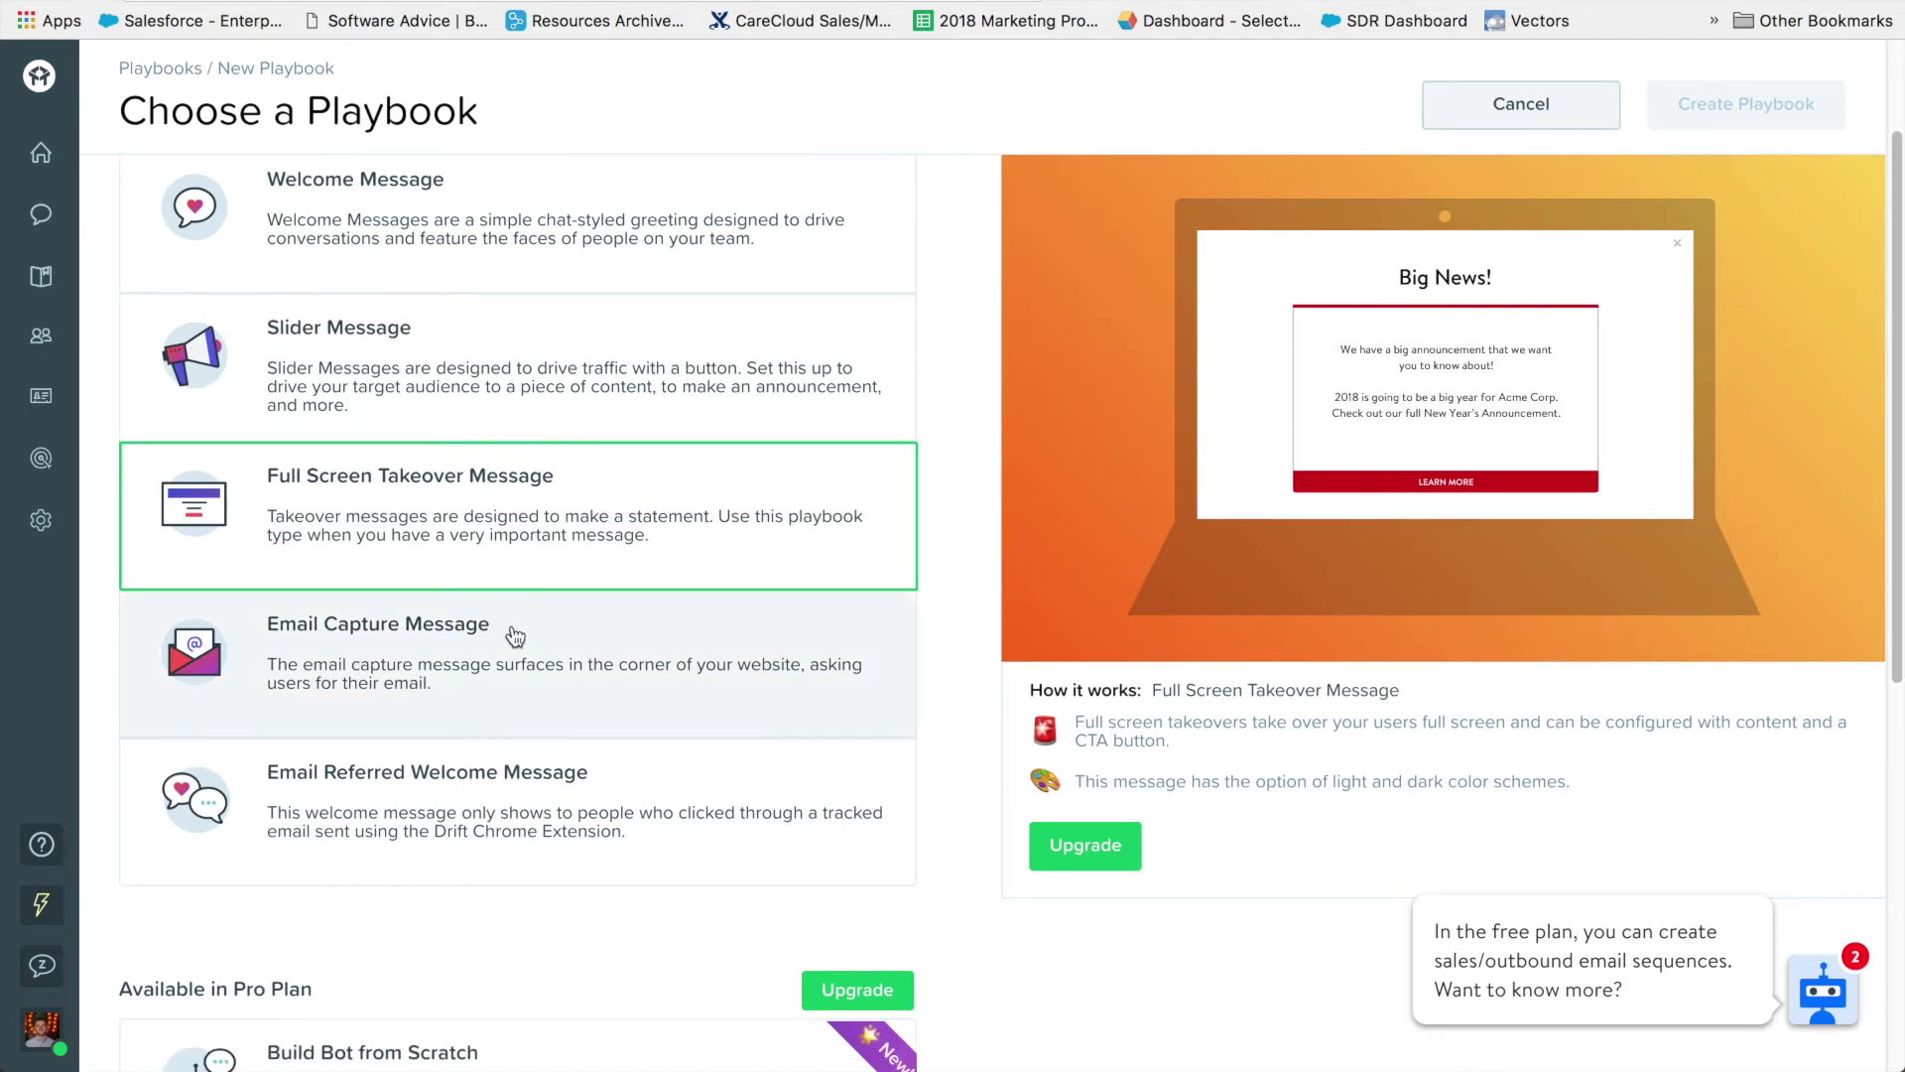
scroll(535, 645, down, 2)
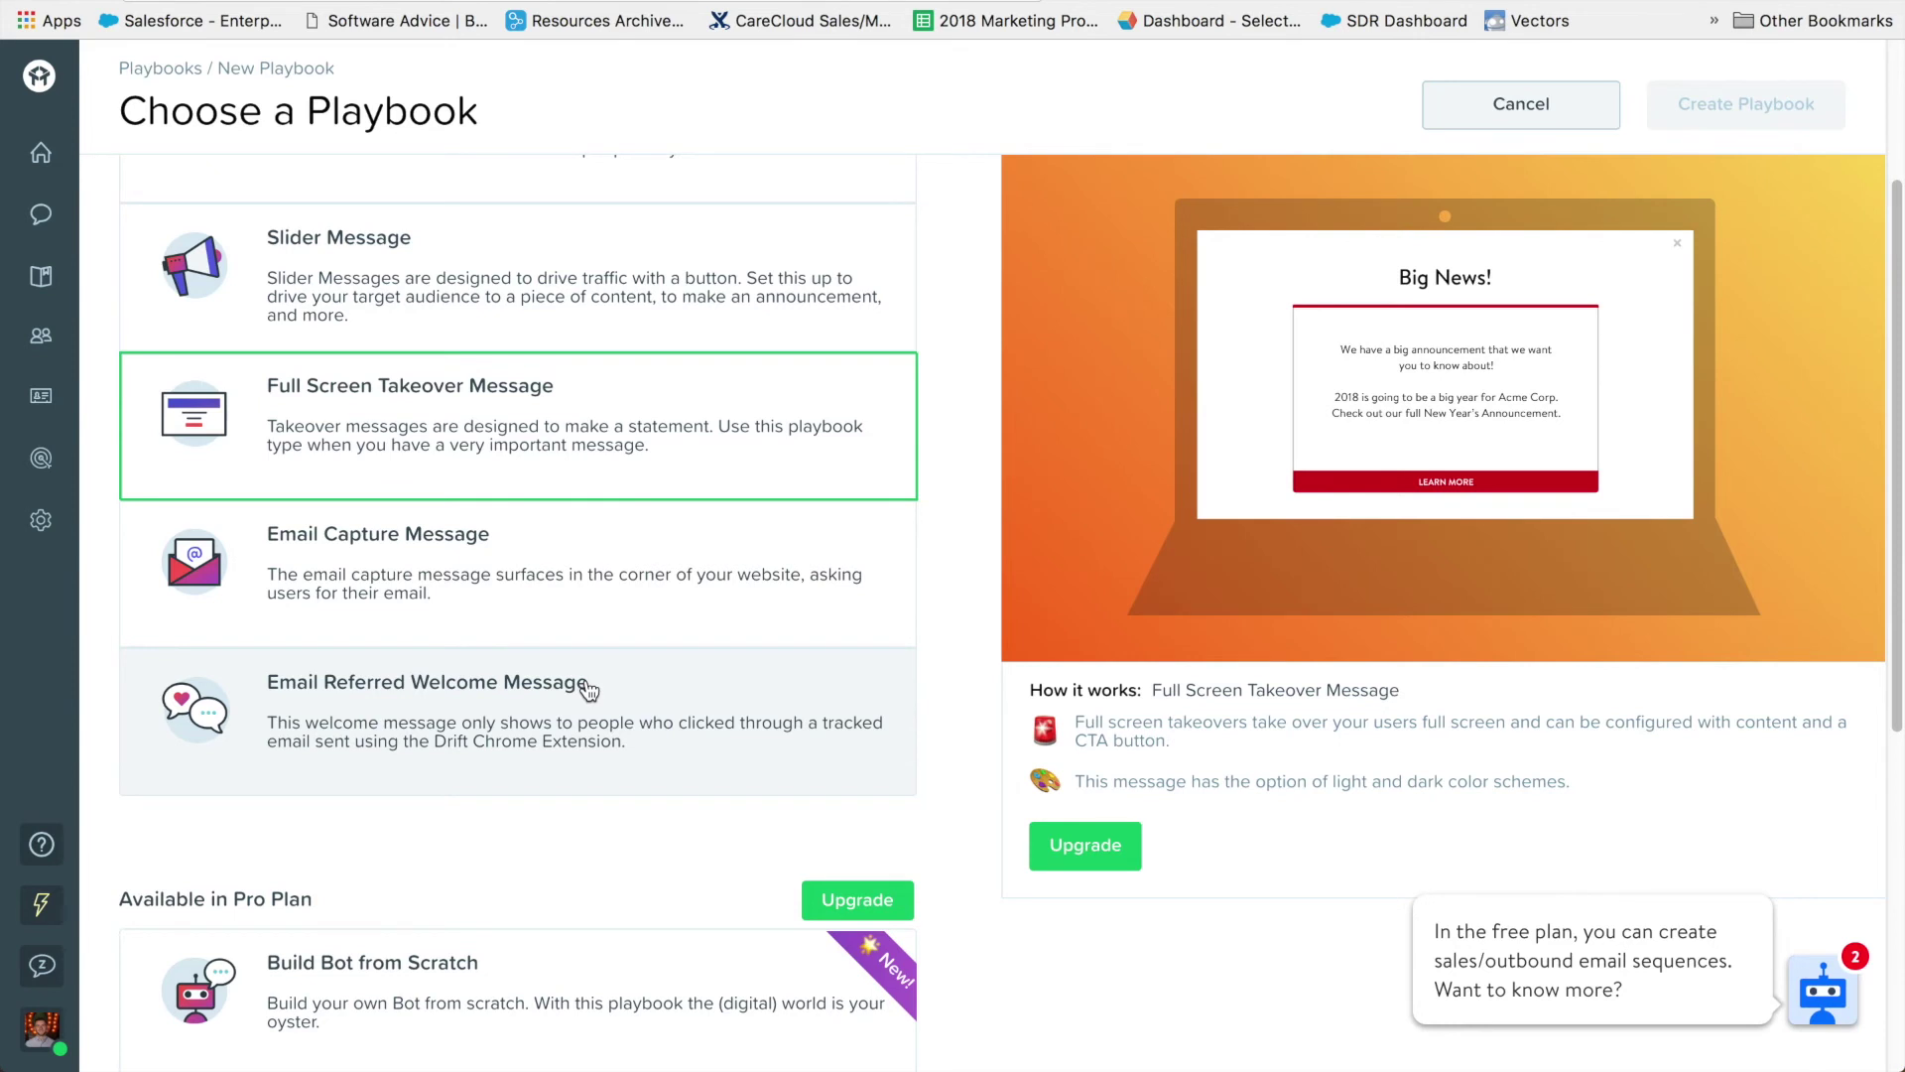
scroll(546, 772, down, 1)
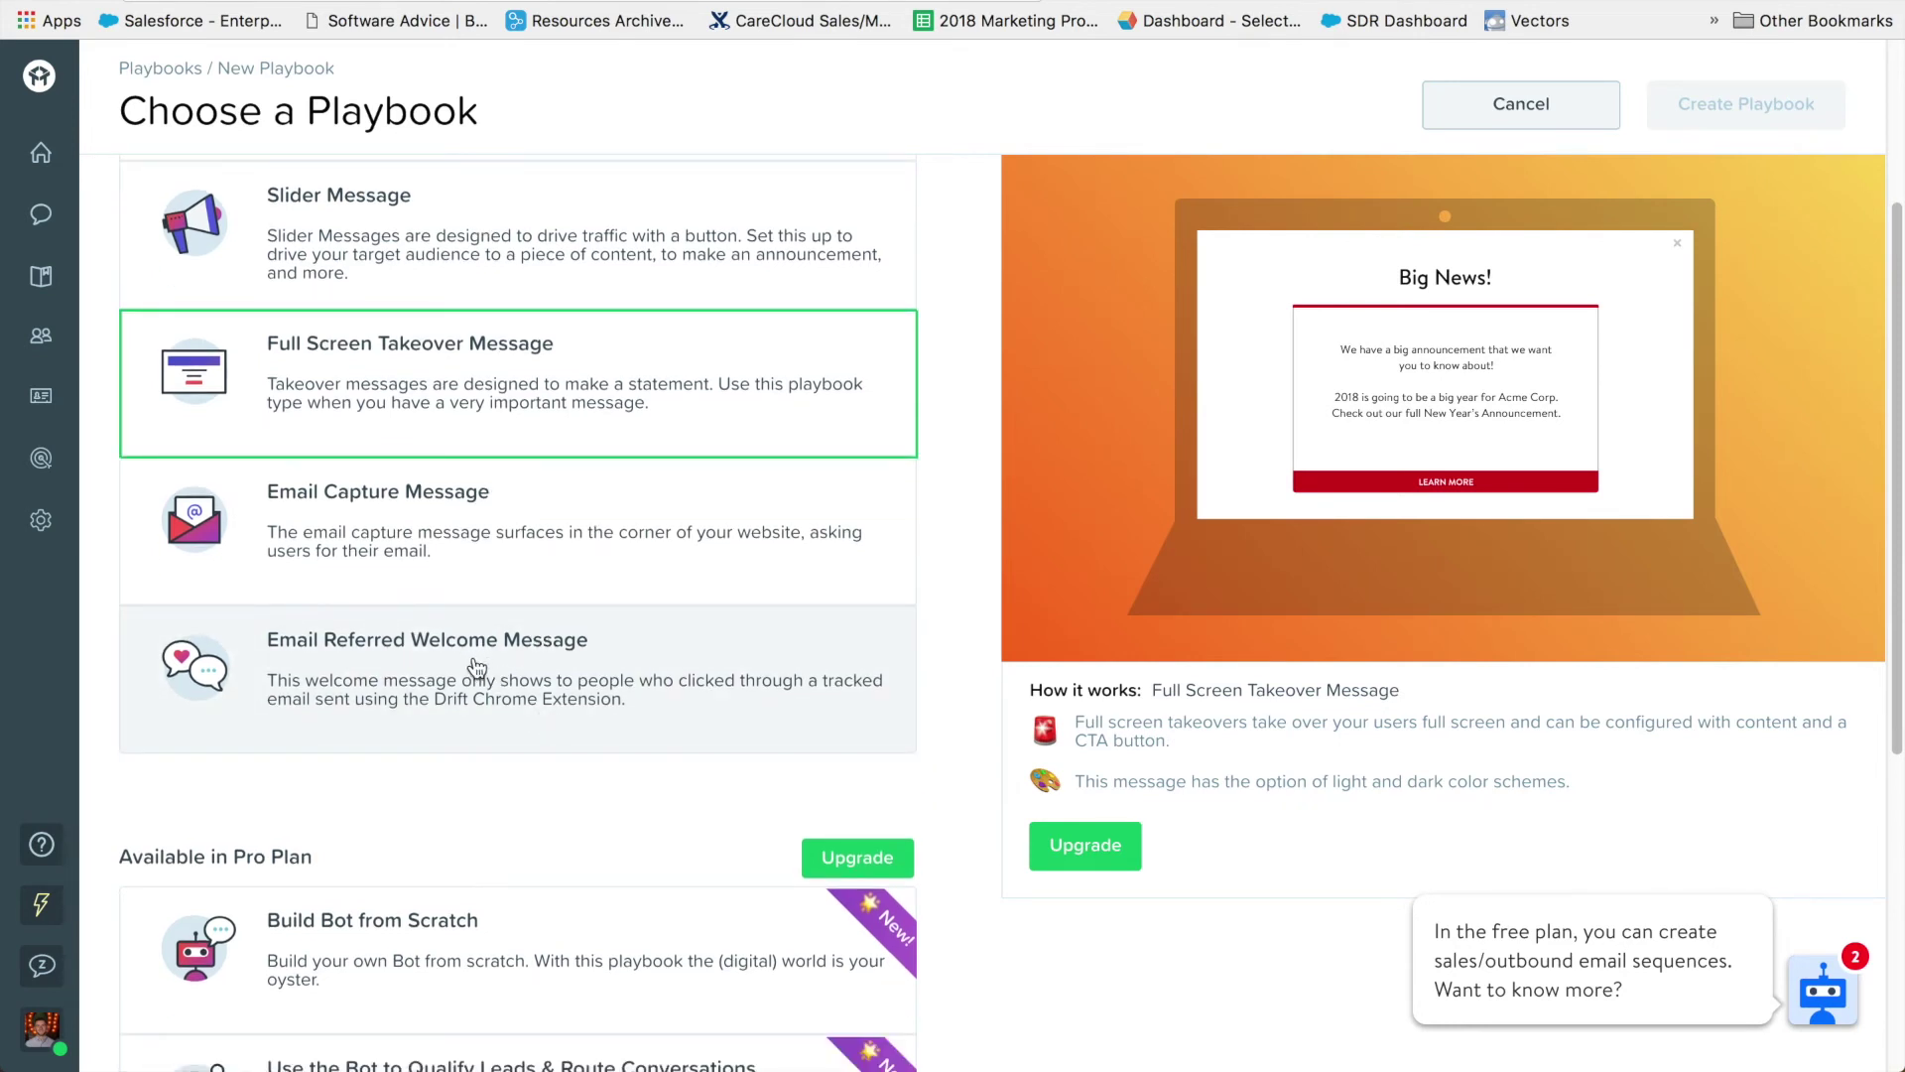
scroll(476, 665, up, 5)
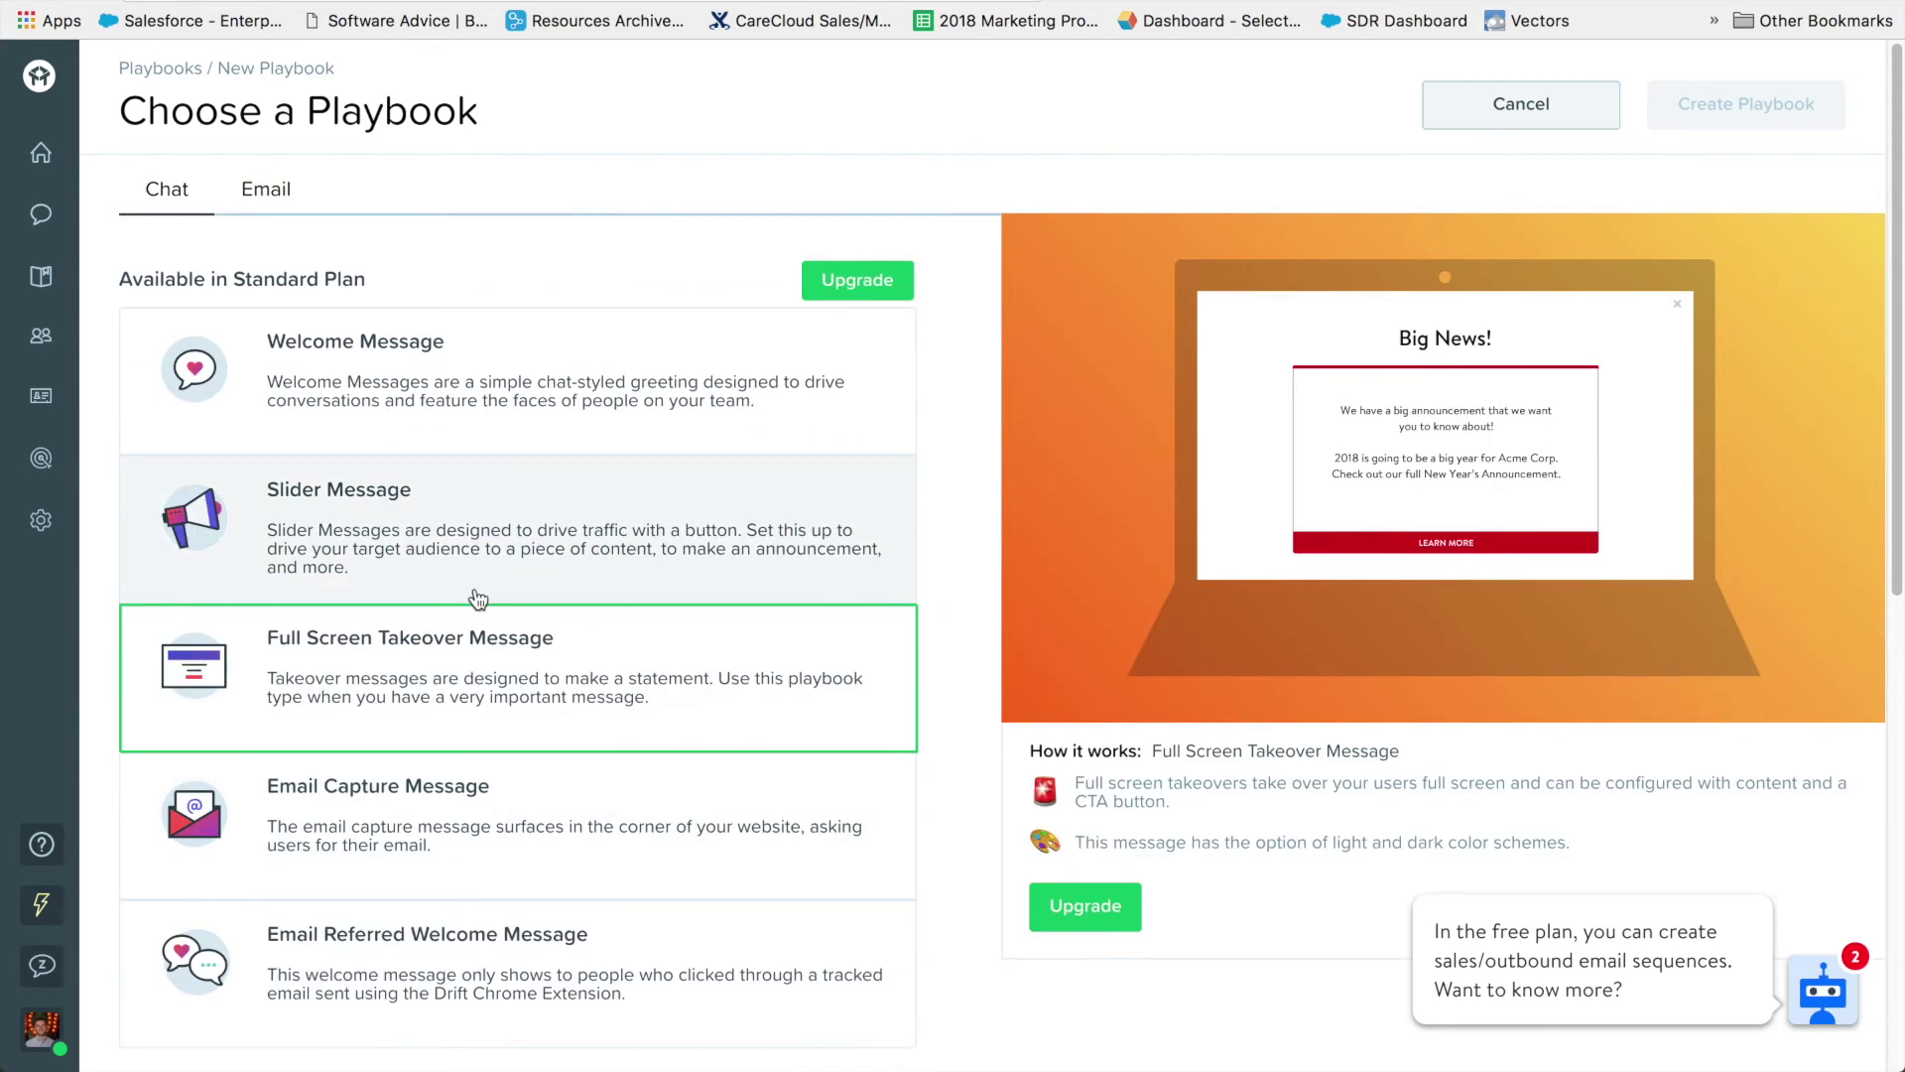
scroll(480, 596, down, 5)
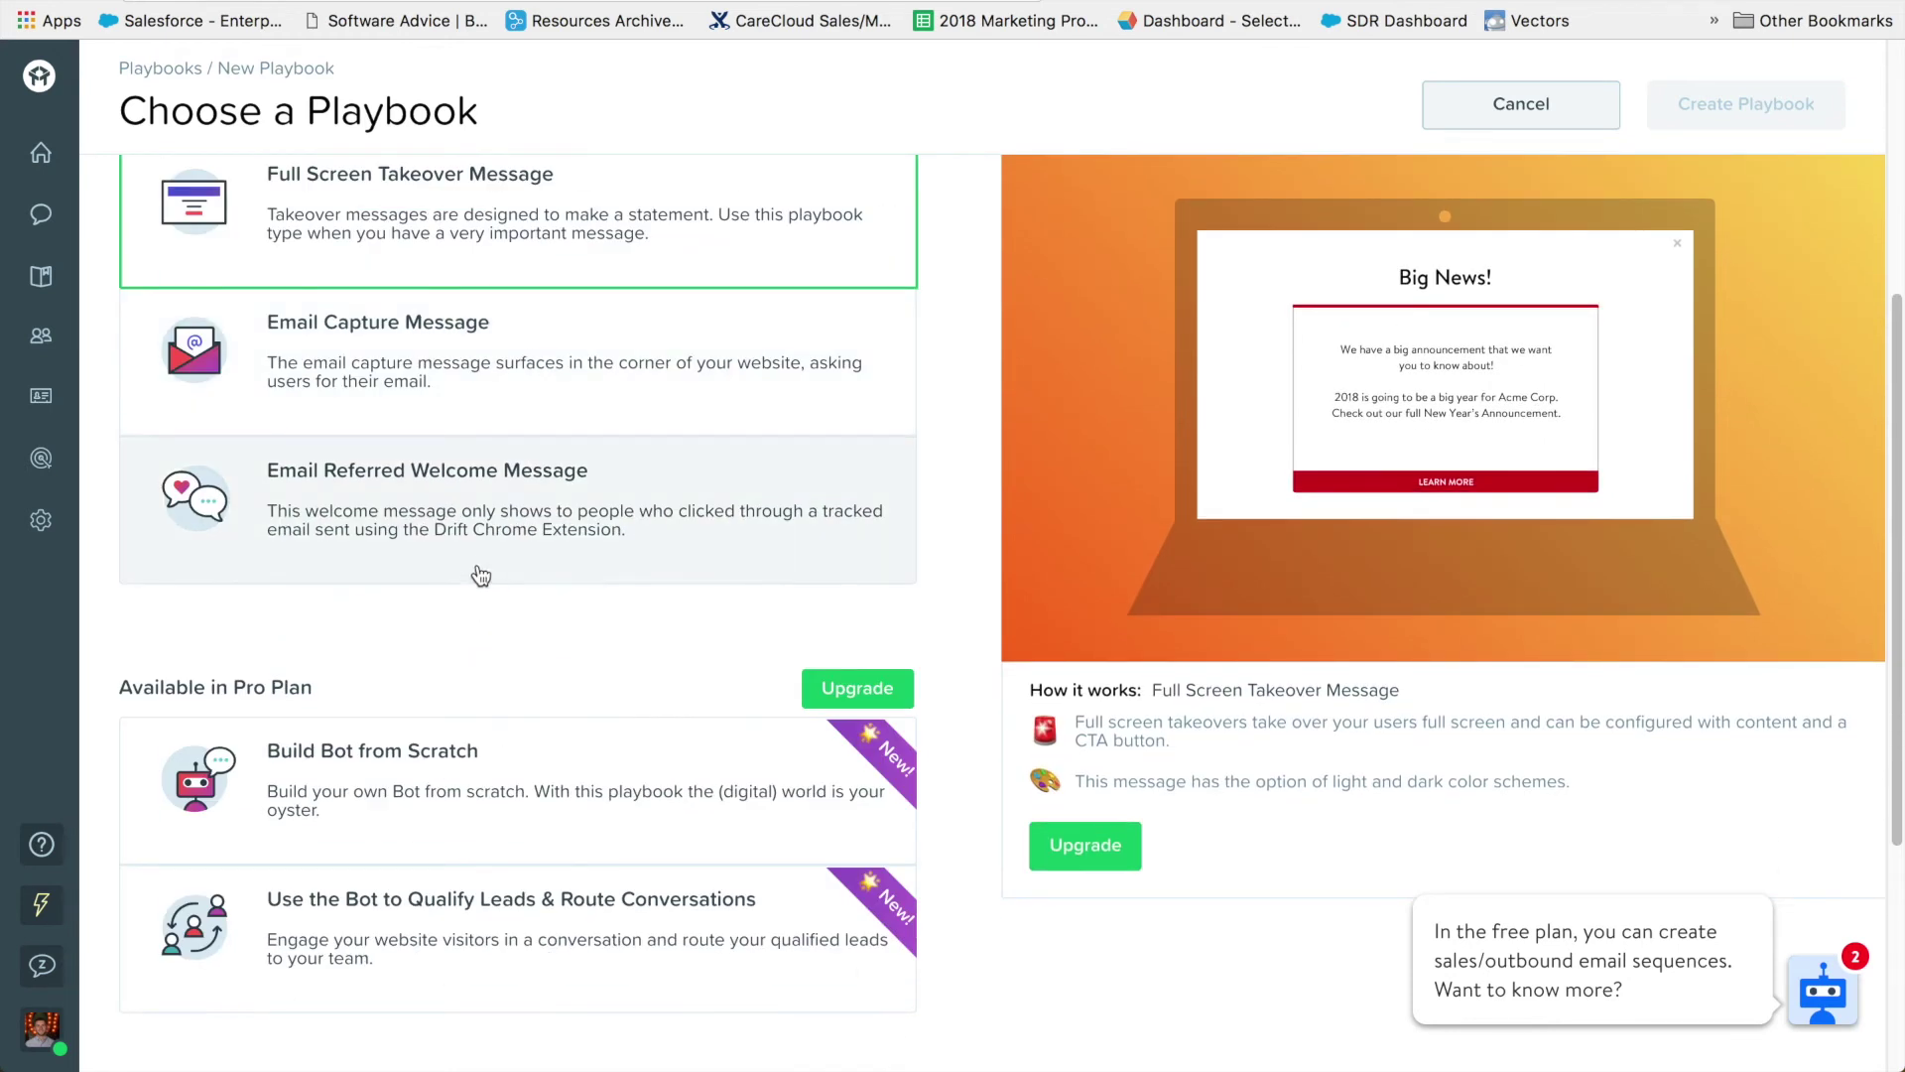
scroll(490, 560, down, 1)
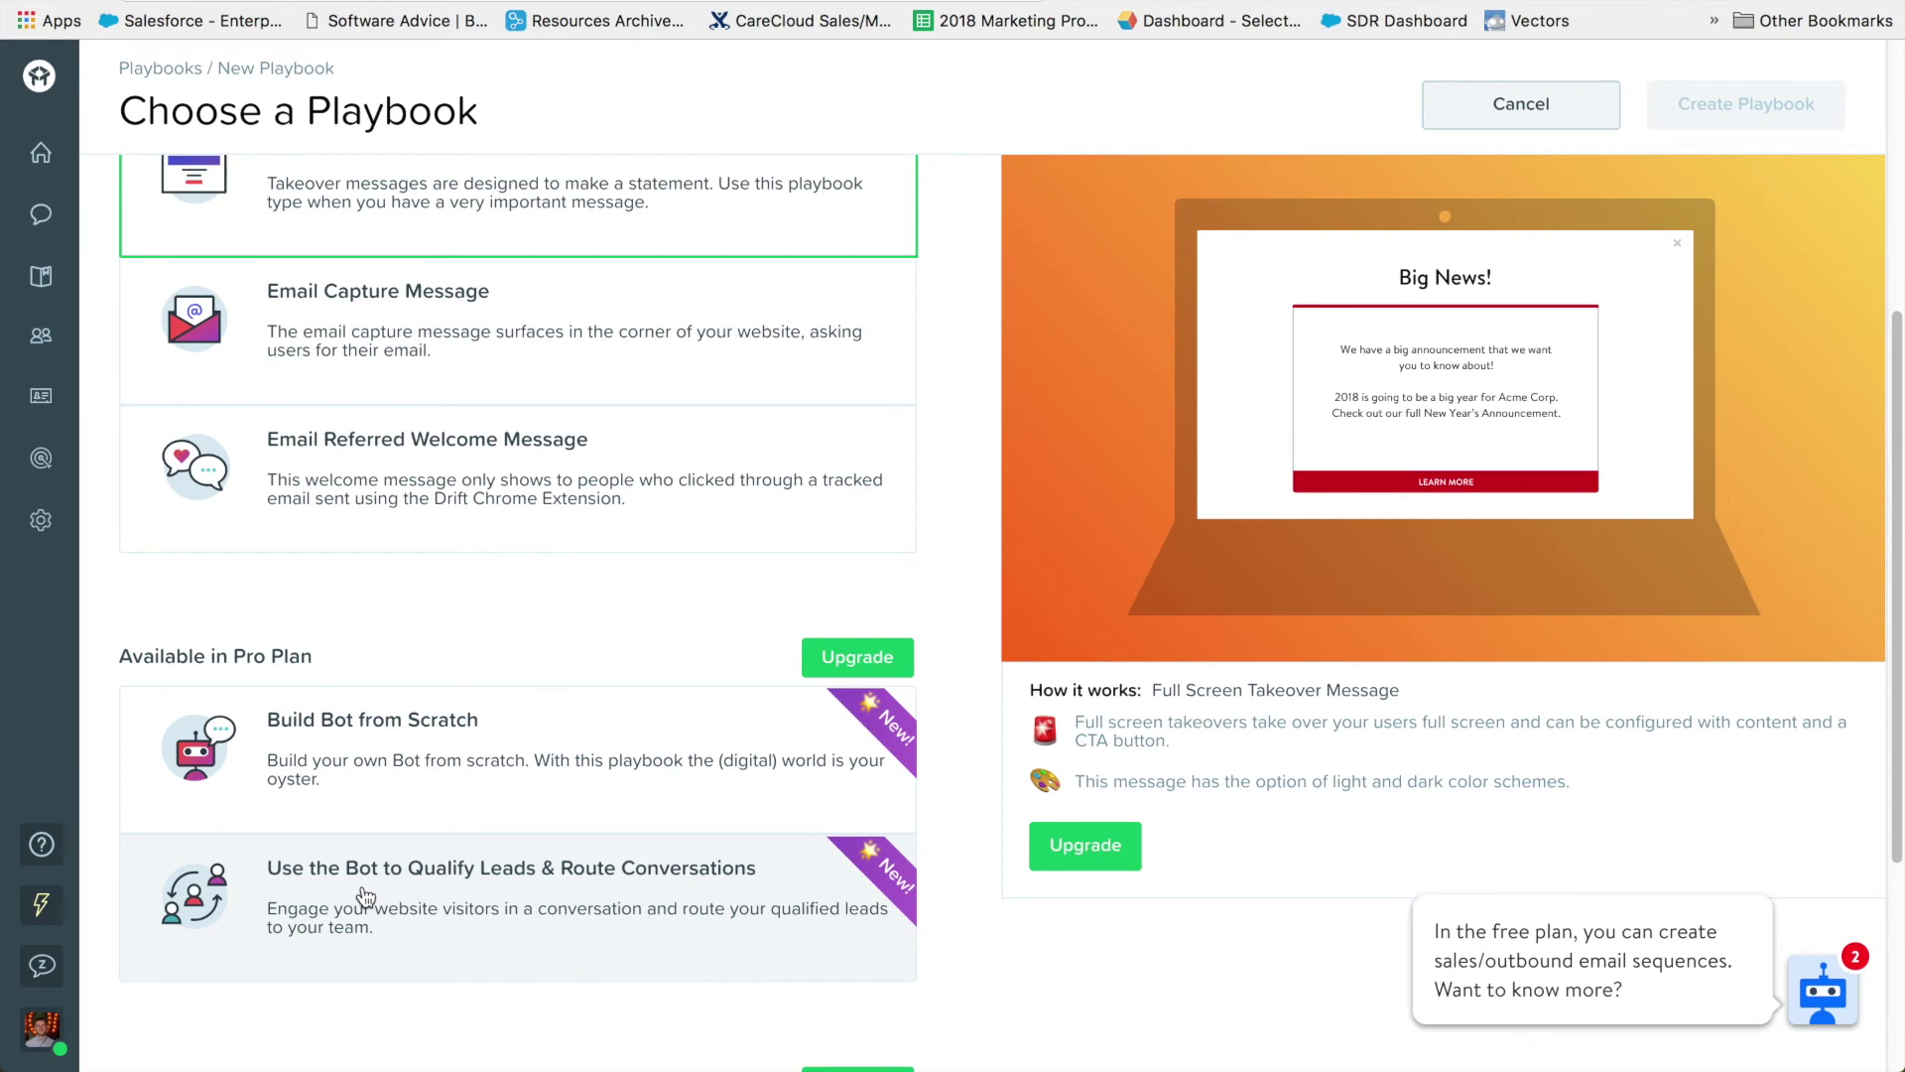
scroll(417, 783, up, 5)
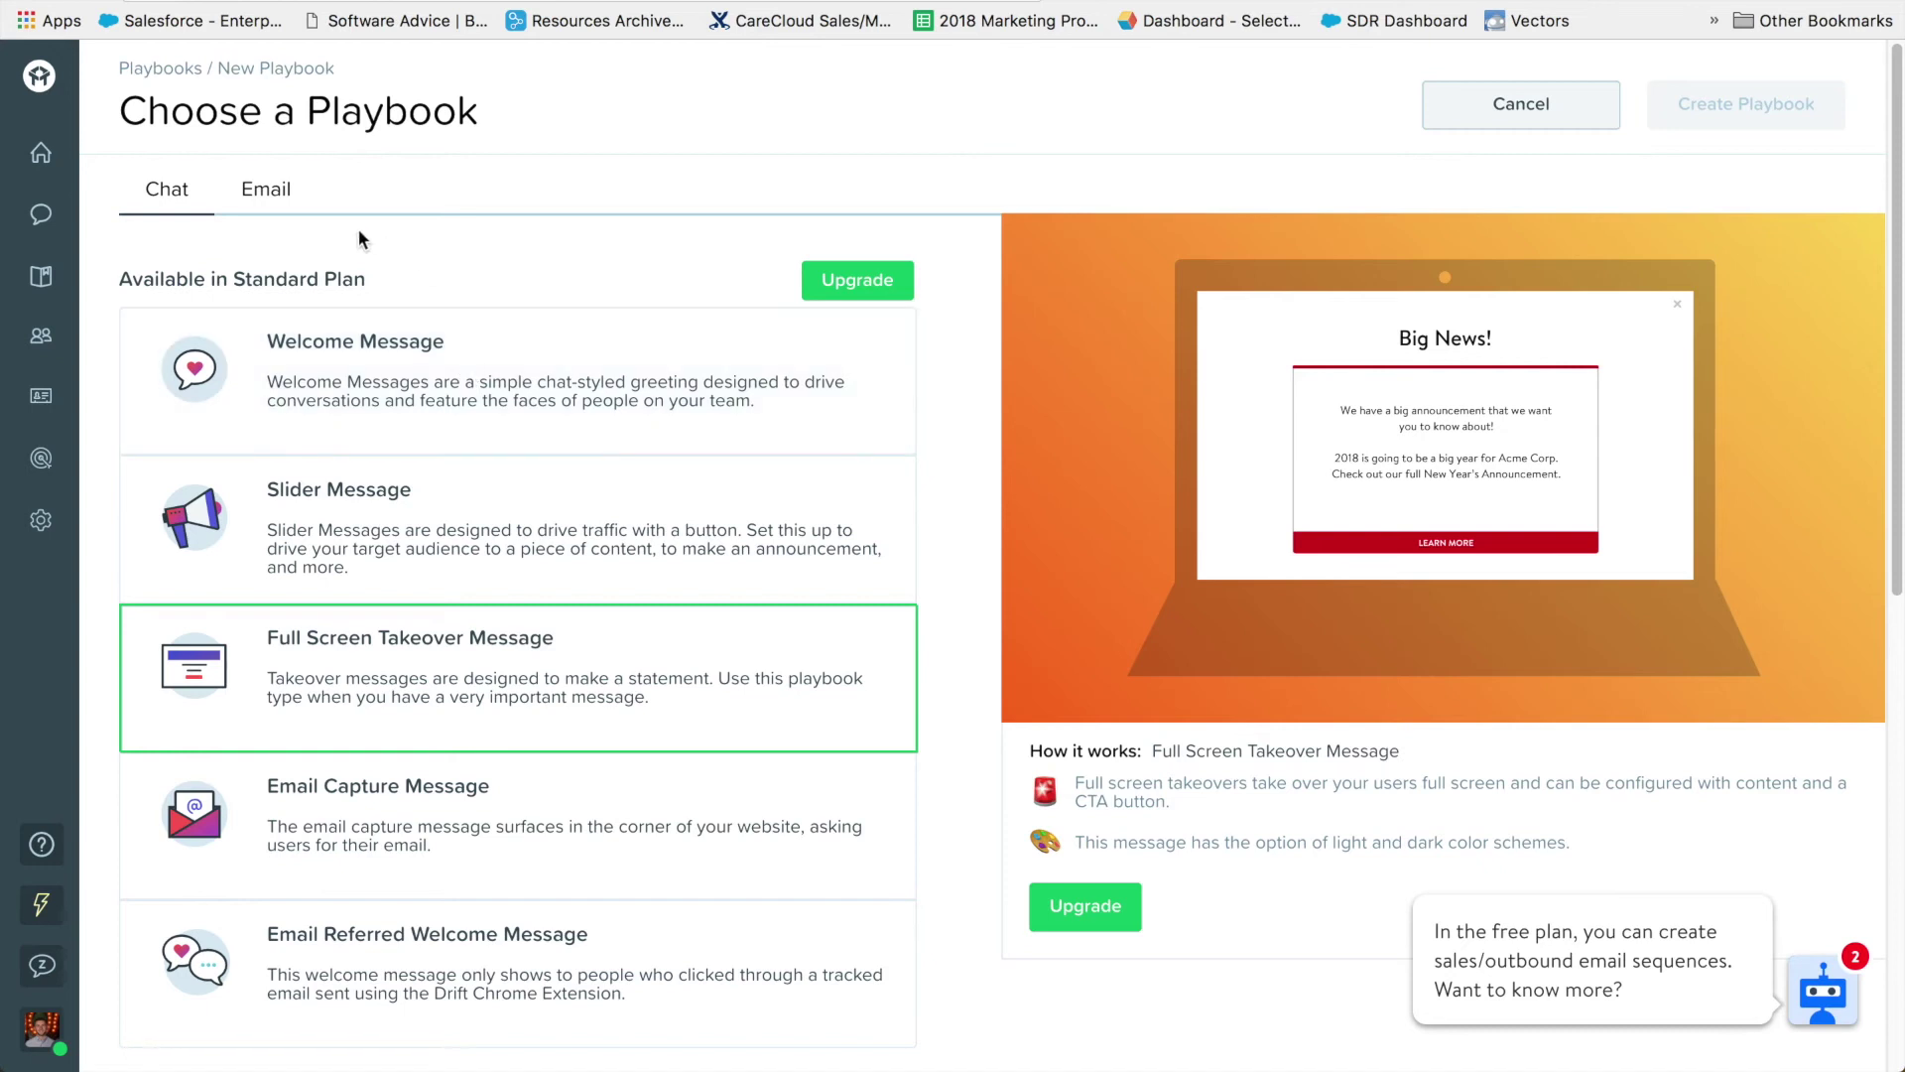
Step: Switch to the email playbooks and select Sales Email Sequences with Gmail
click(281, 199)
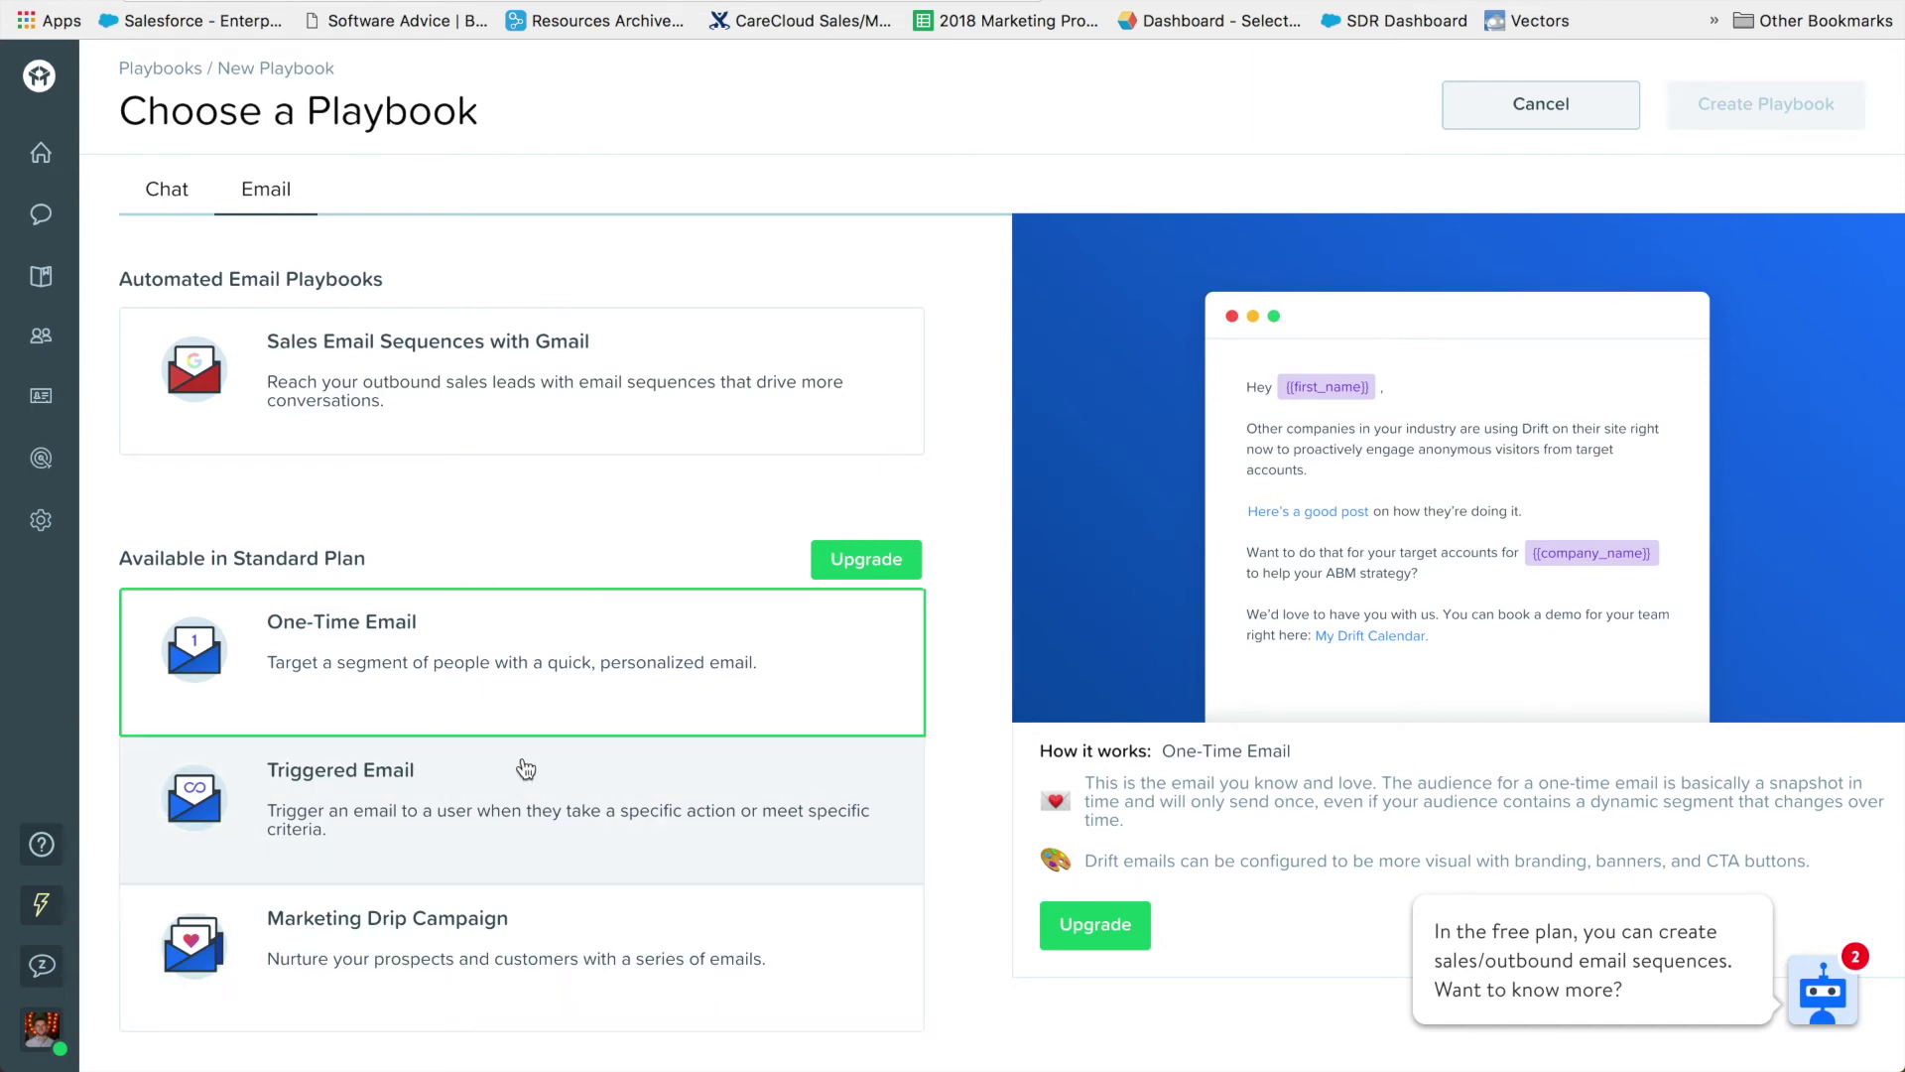
click(433, 397)
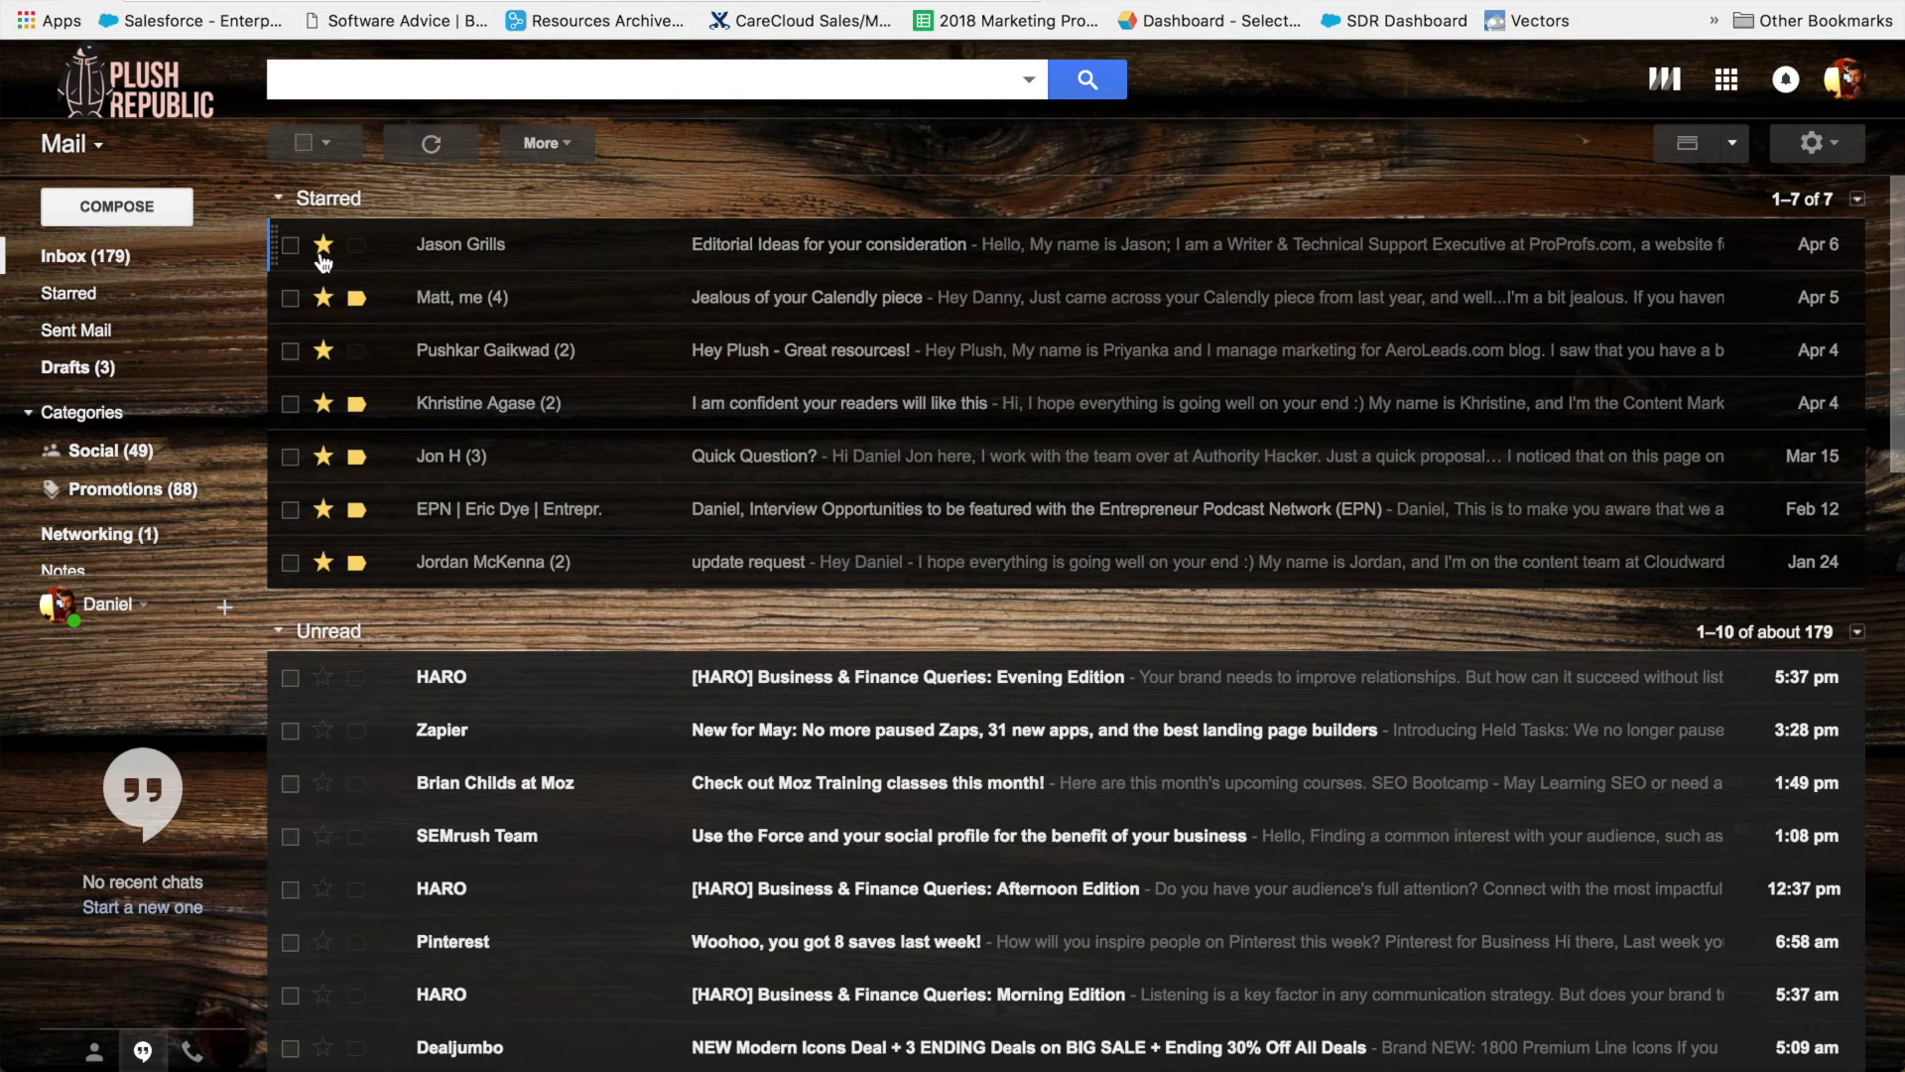
Step: Compose a new email to the account owner's Plush Republic address and insert the 30-minute Plush Republic Meeting availability from Drift meetings
key(c)
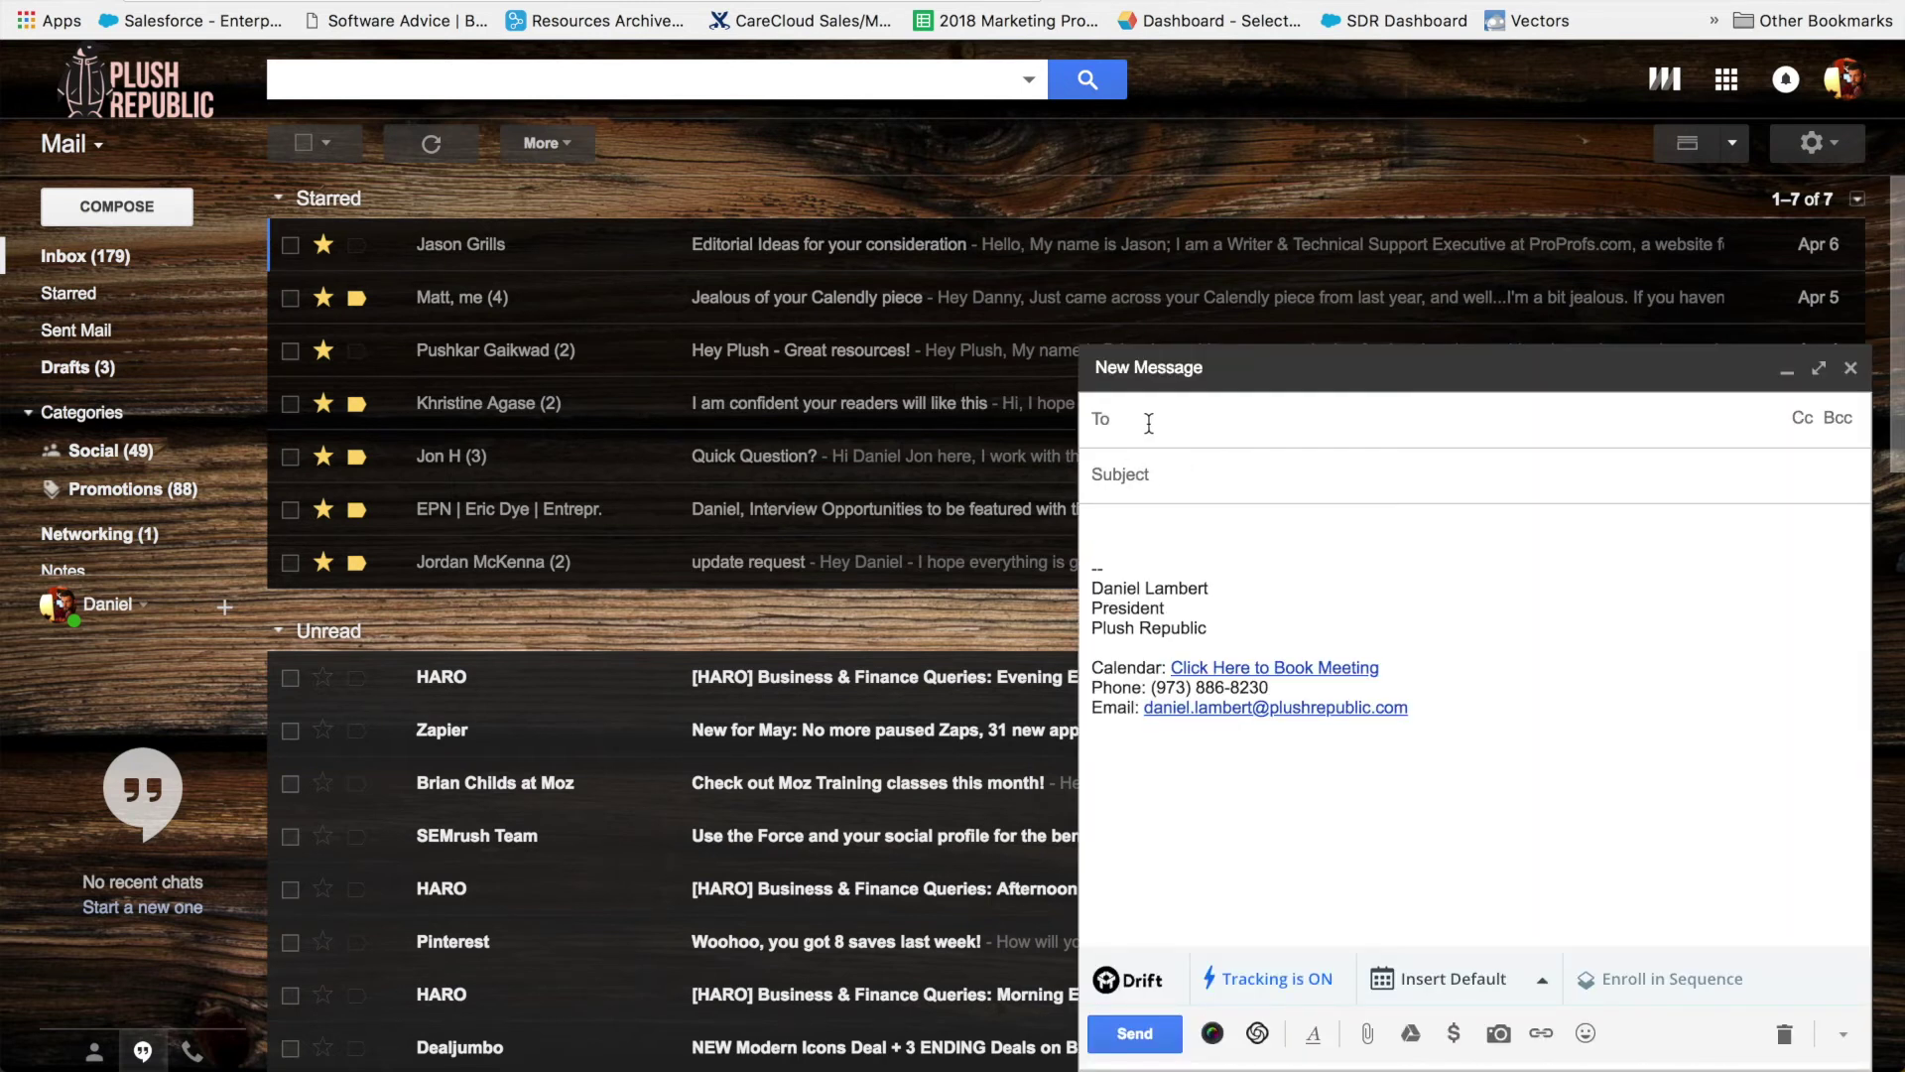
text(daniel.la)
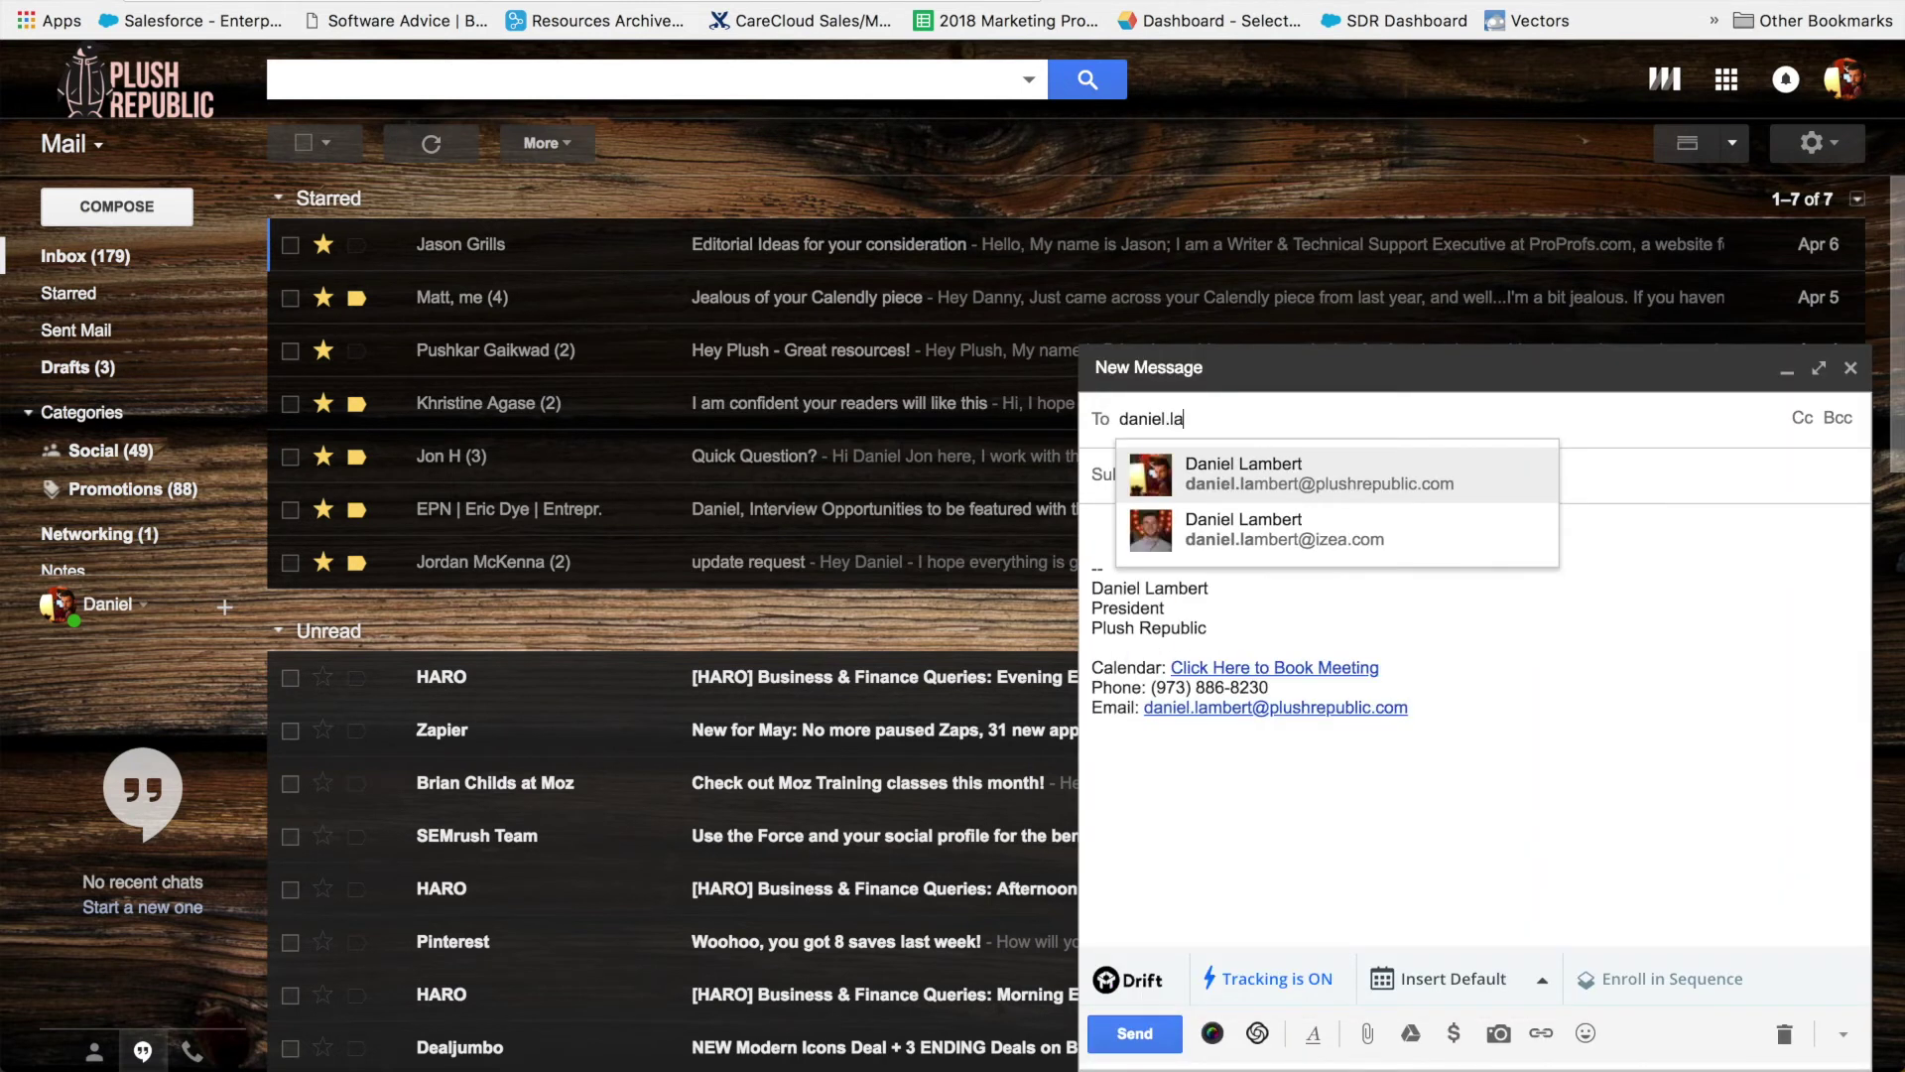
click(1304, 479)
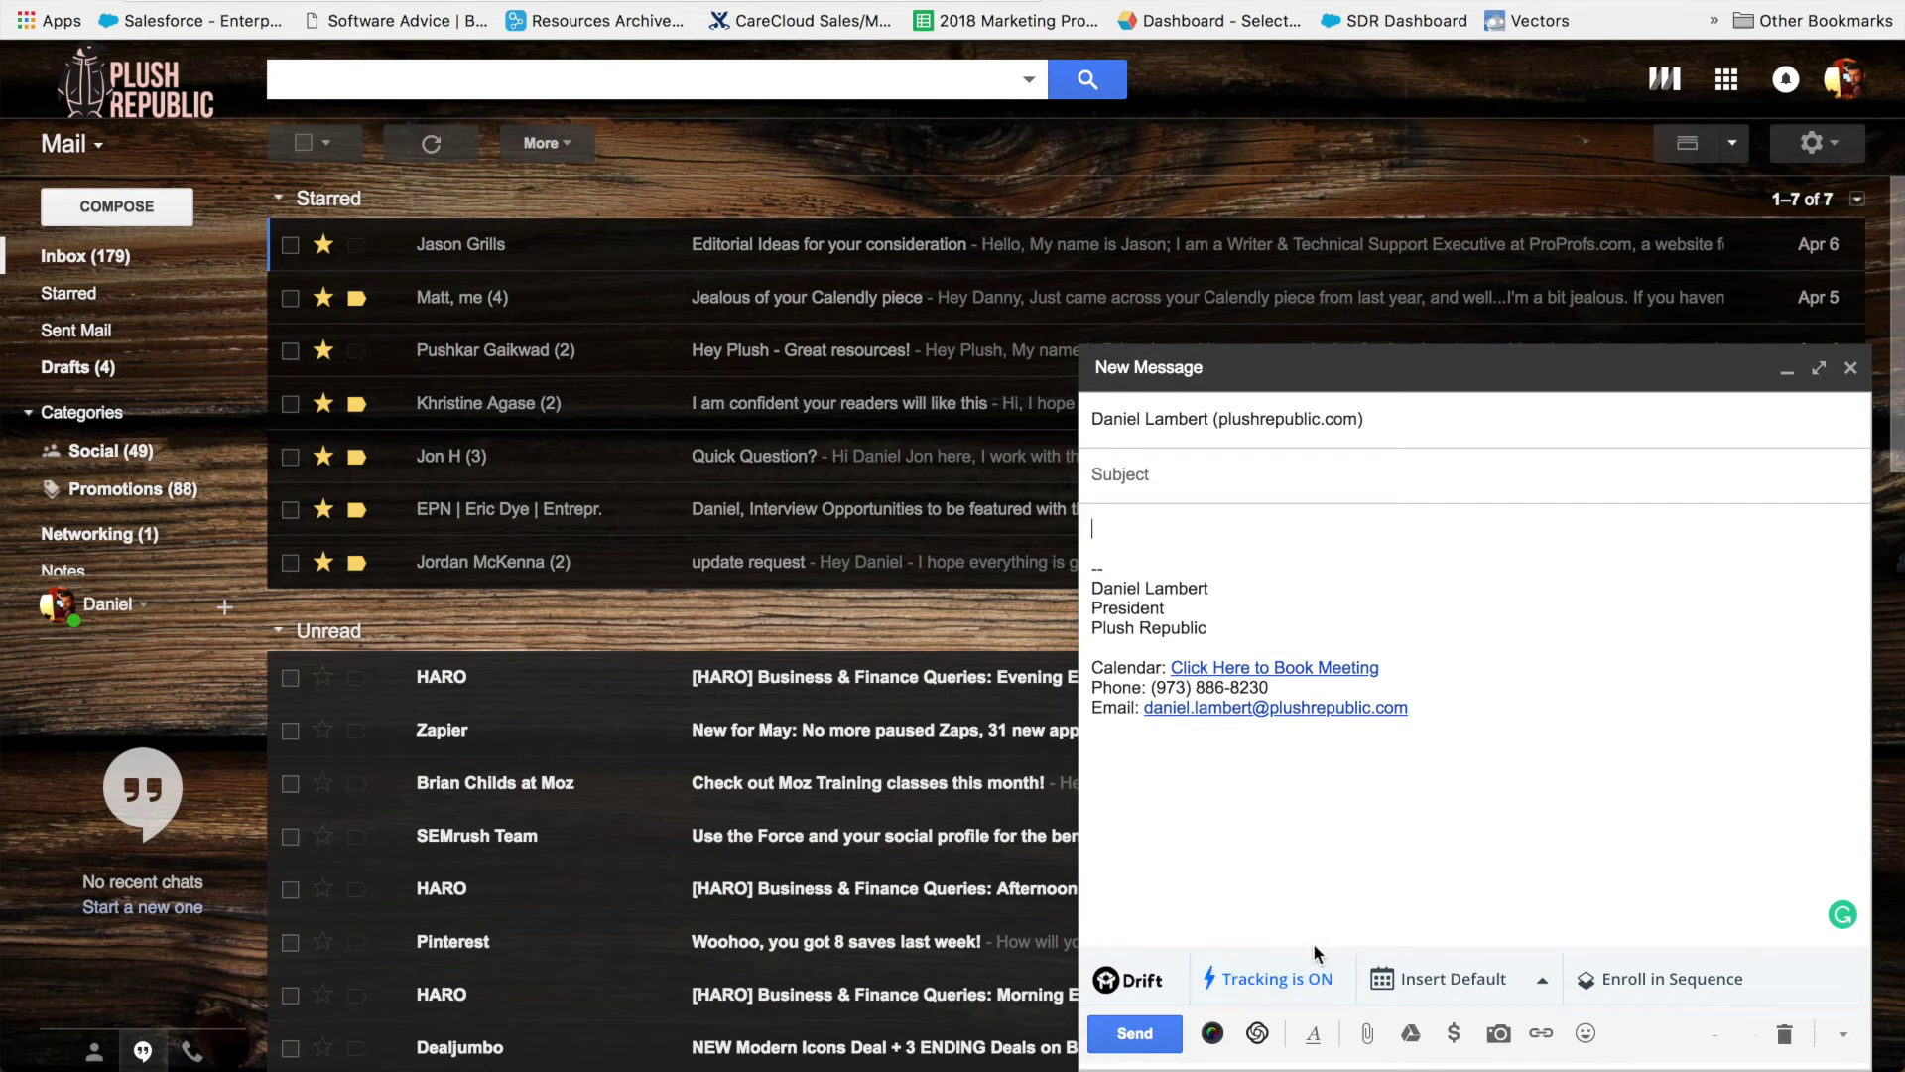
click(1538, 986)
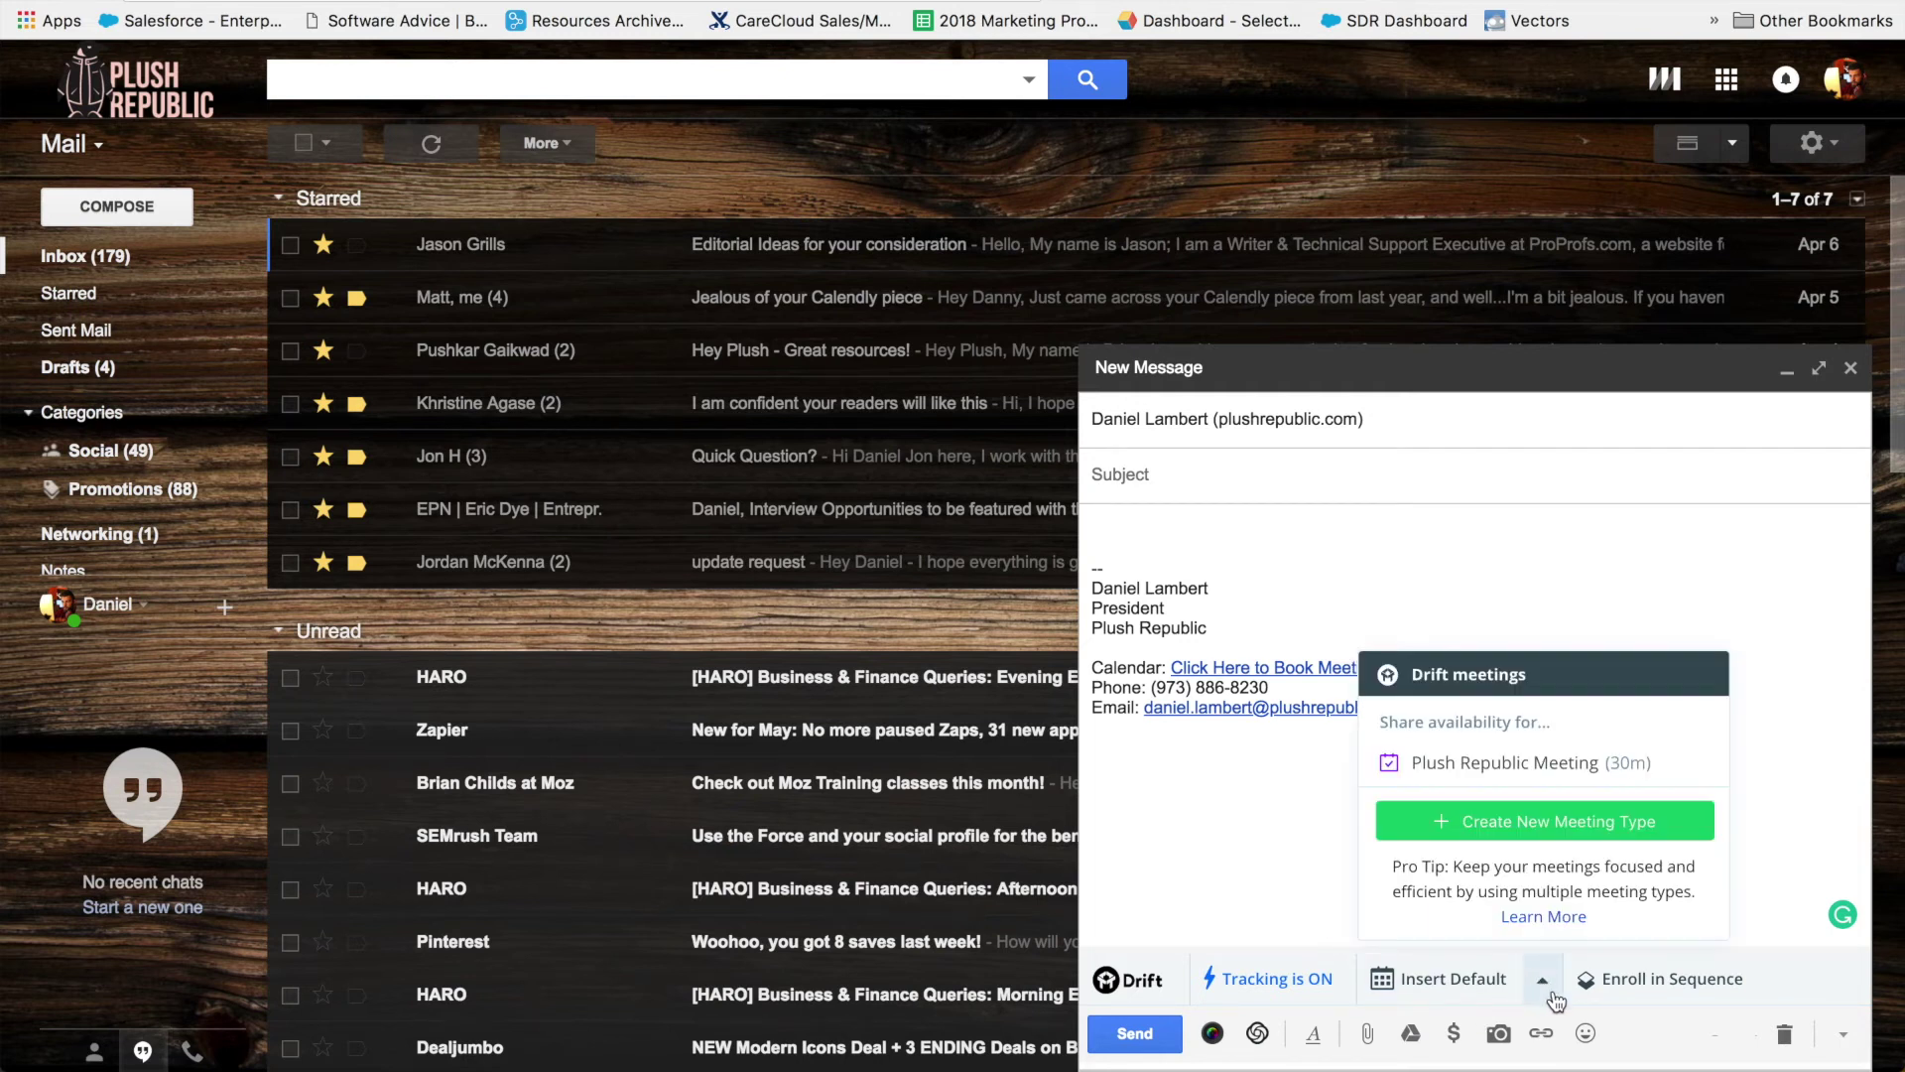
click(1549, 769)
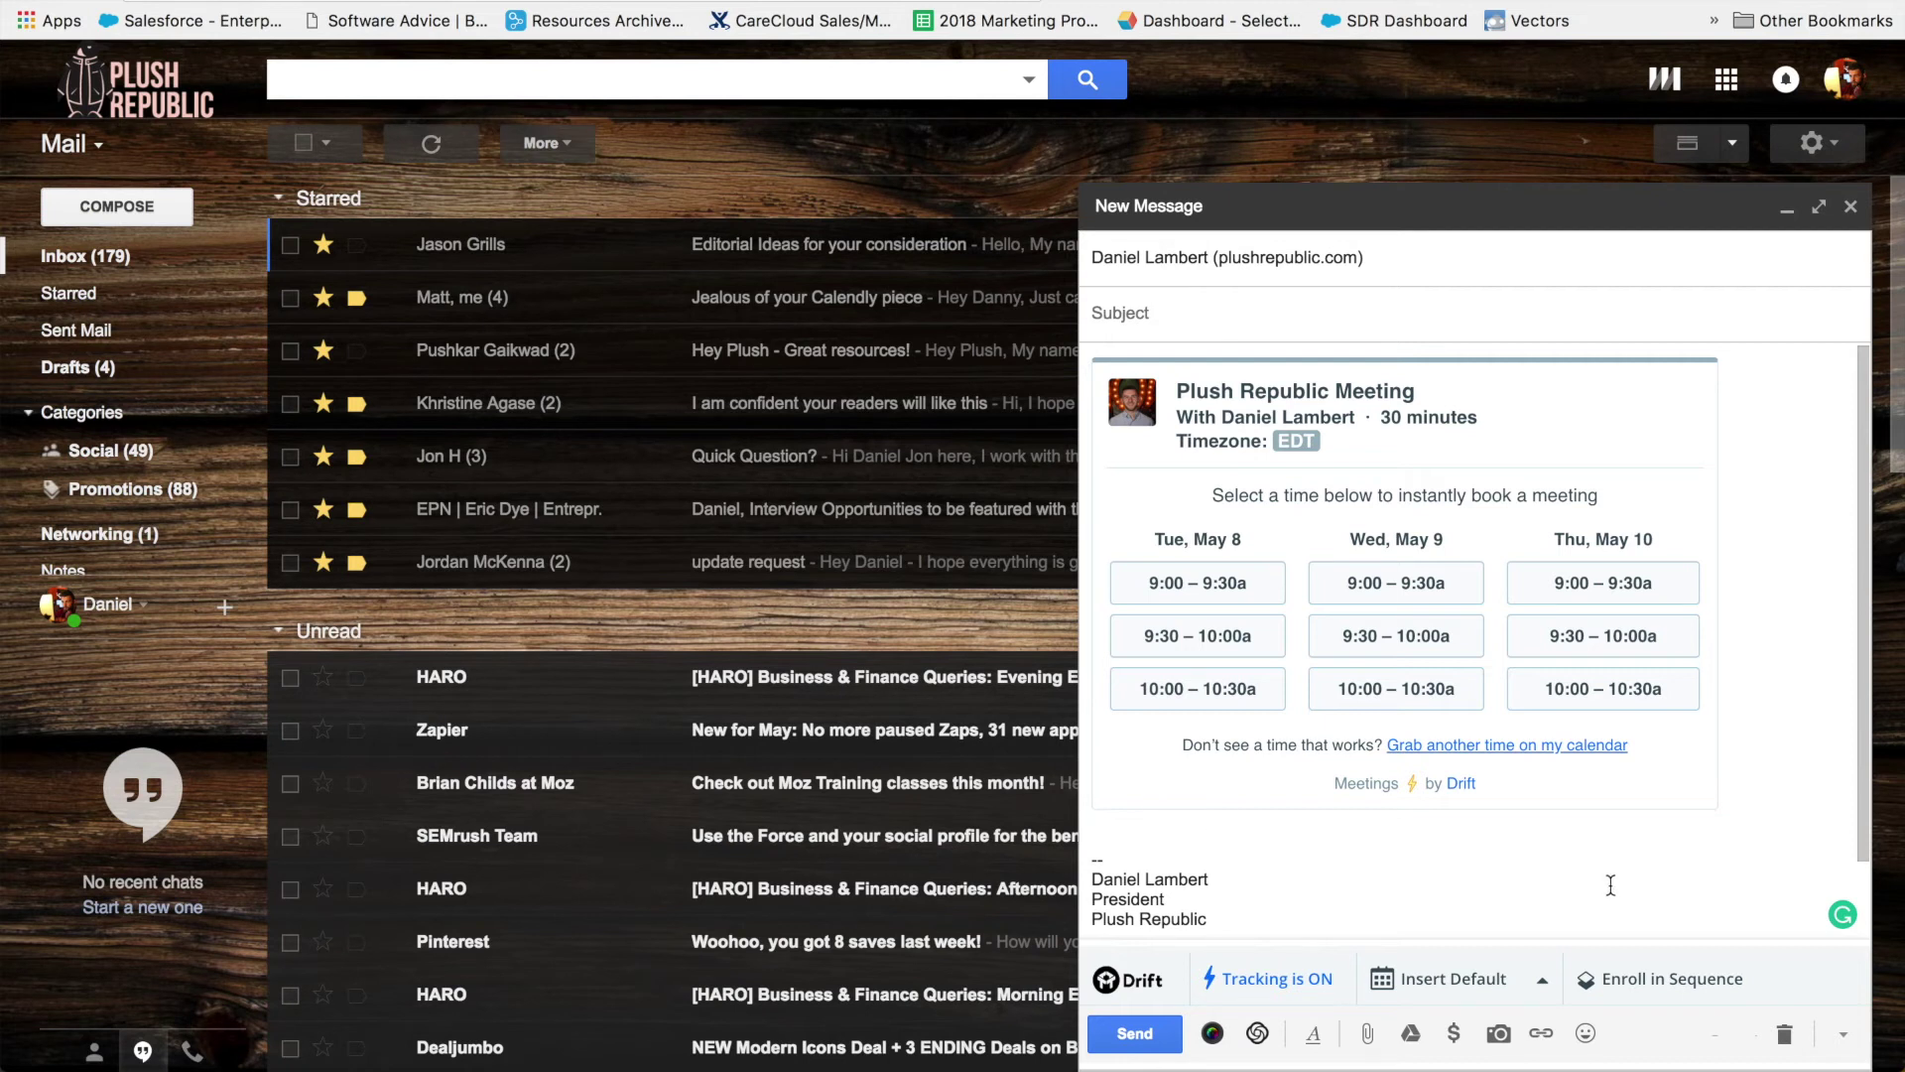
Step: Open the Fake Outbound Sequence from the draft's sequence enrollment and review its first two emails
click(1639, 982)
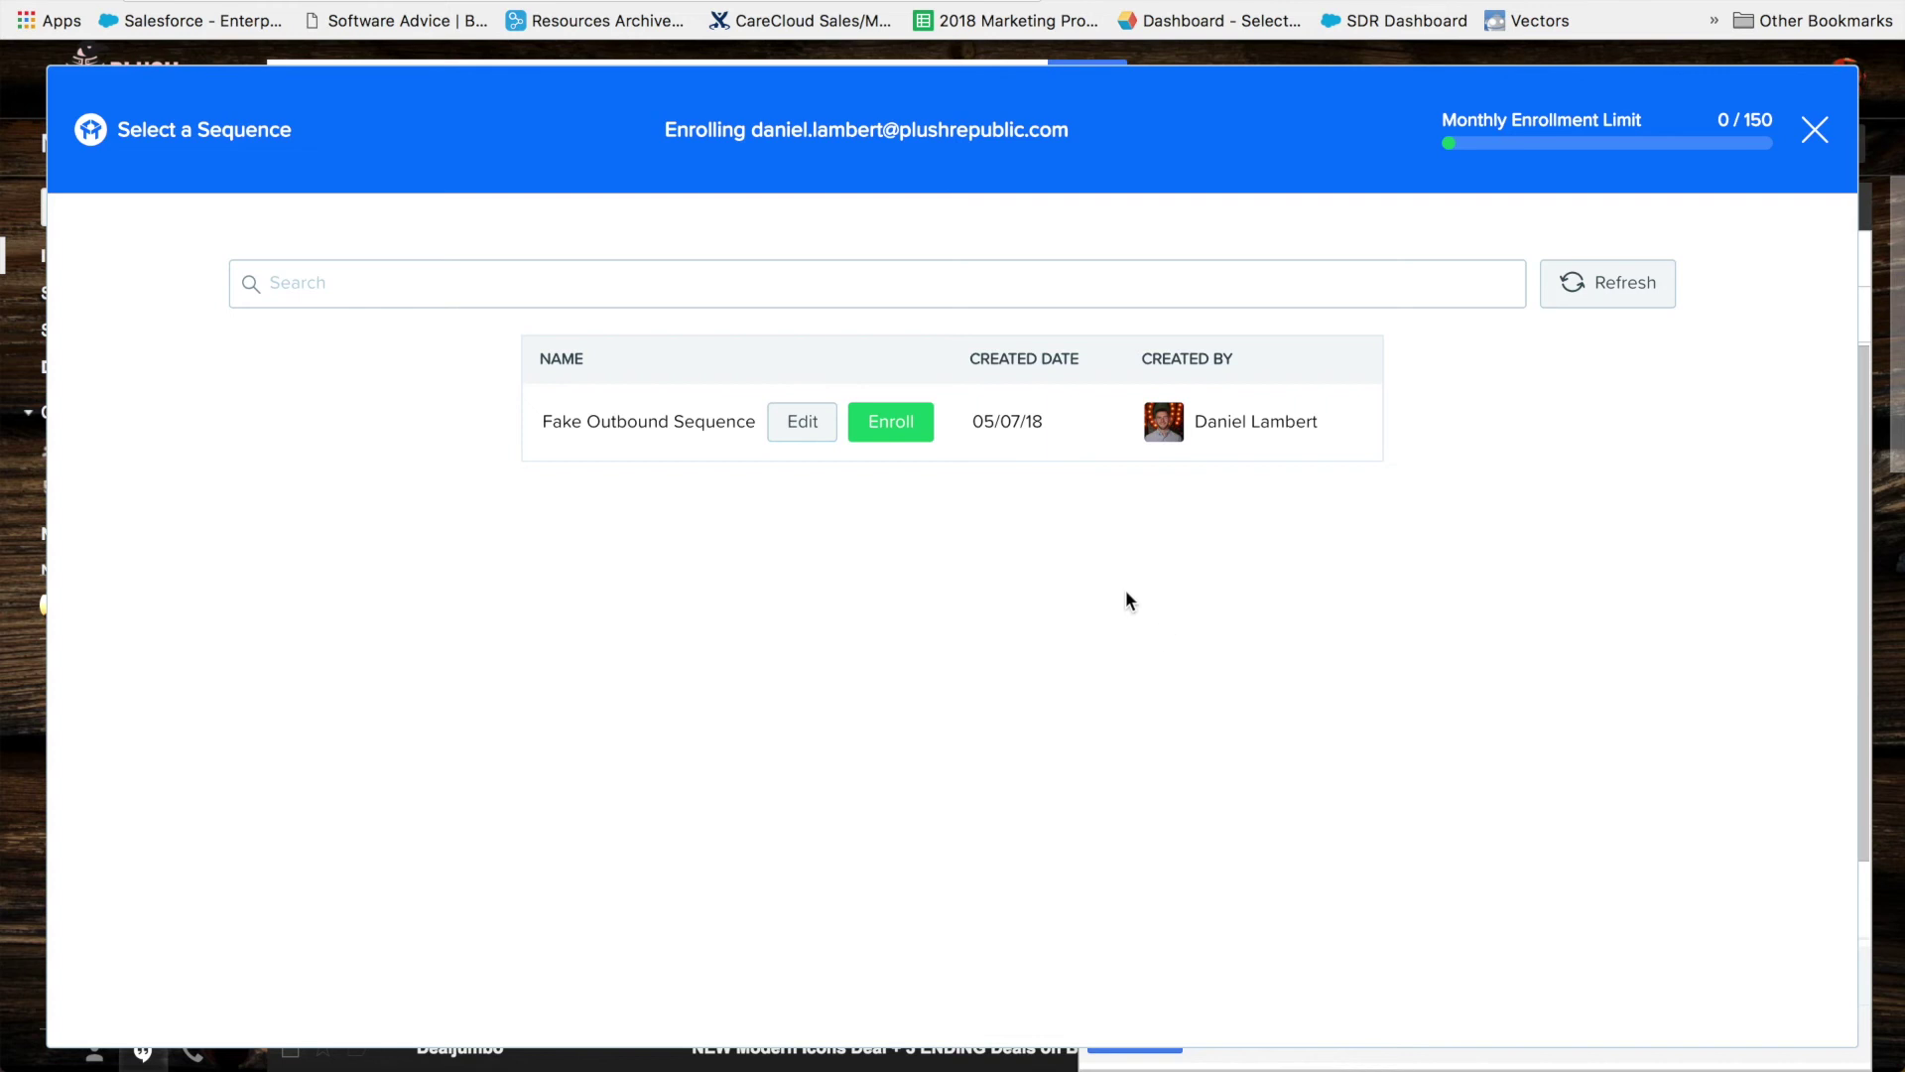
right_click(803, 419)
click(748, 520)
click(784, 427)
scroll(695, 416, down, 3)
scroll(447, 427, up, 3)
scroll(395, 374, down, 4)
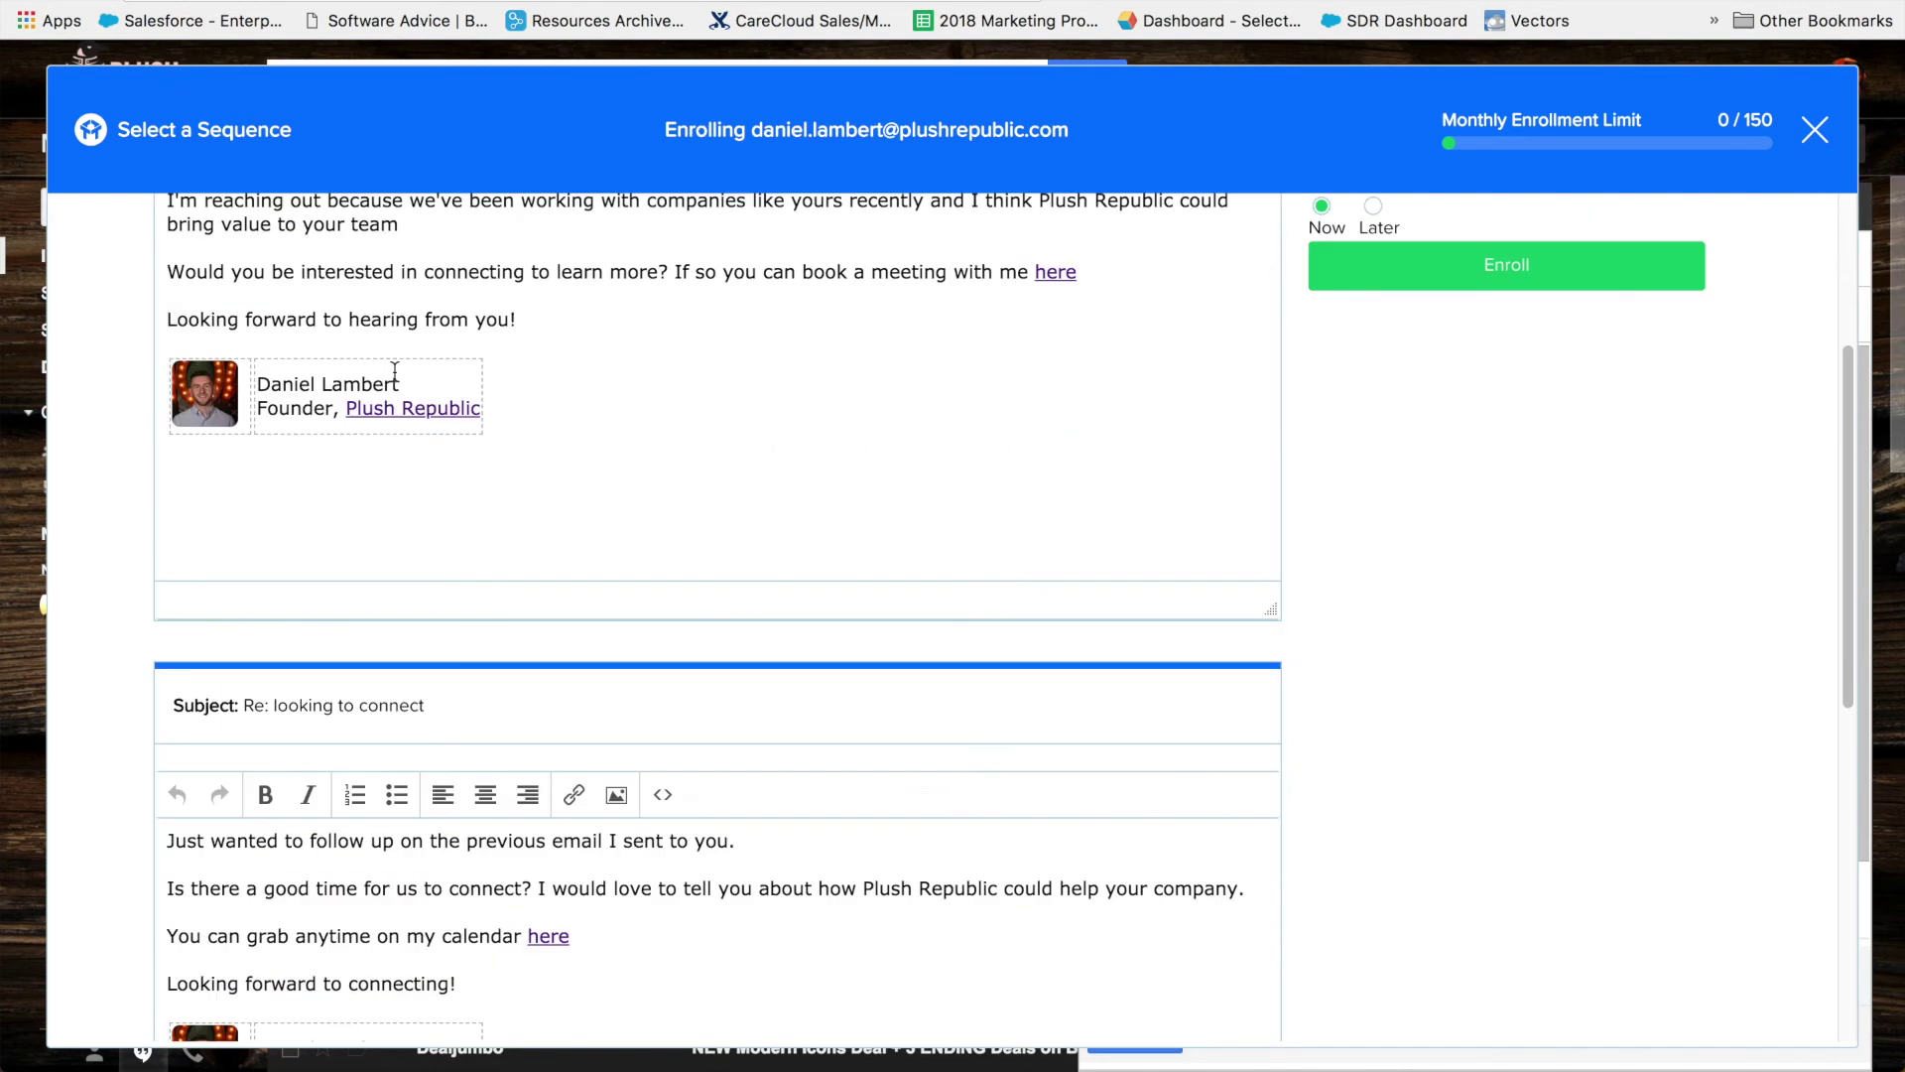
scroll(397, 369, up, 4)
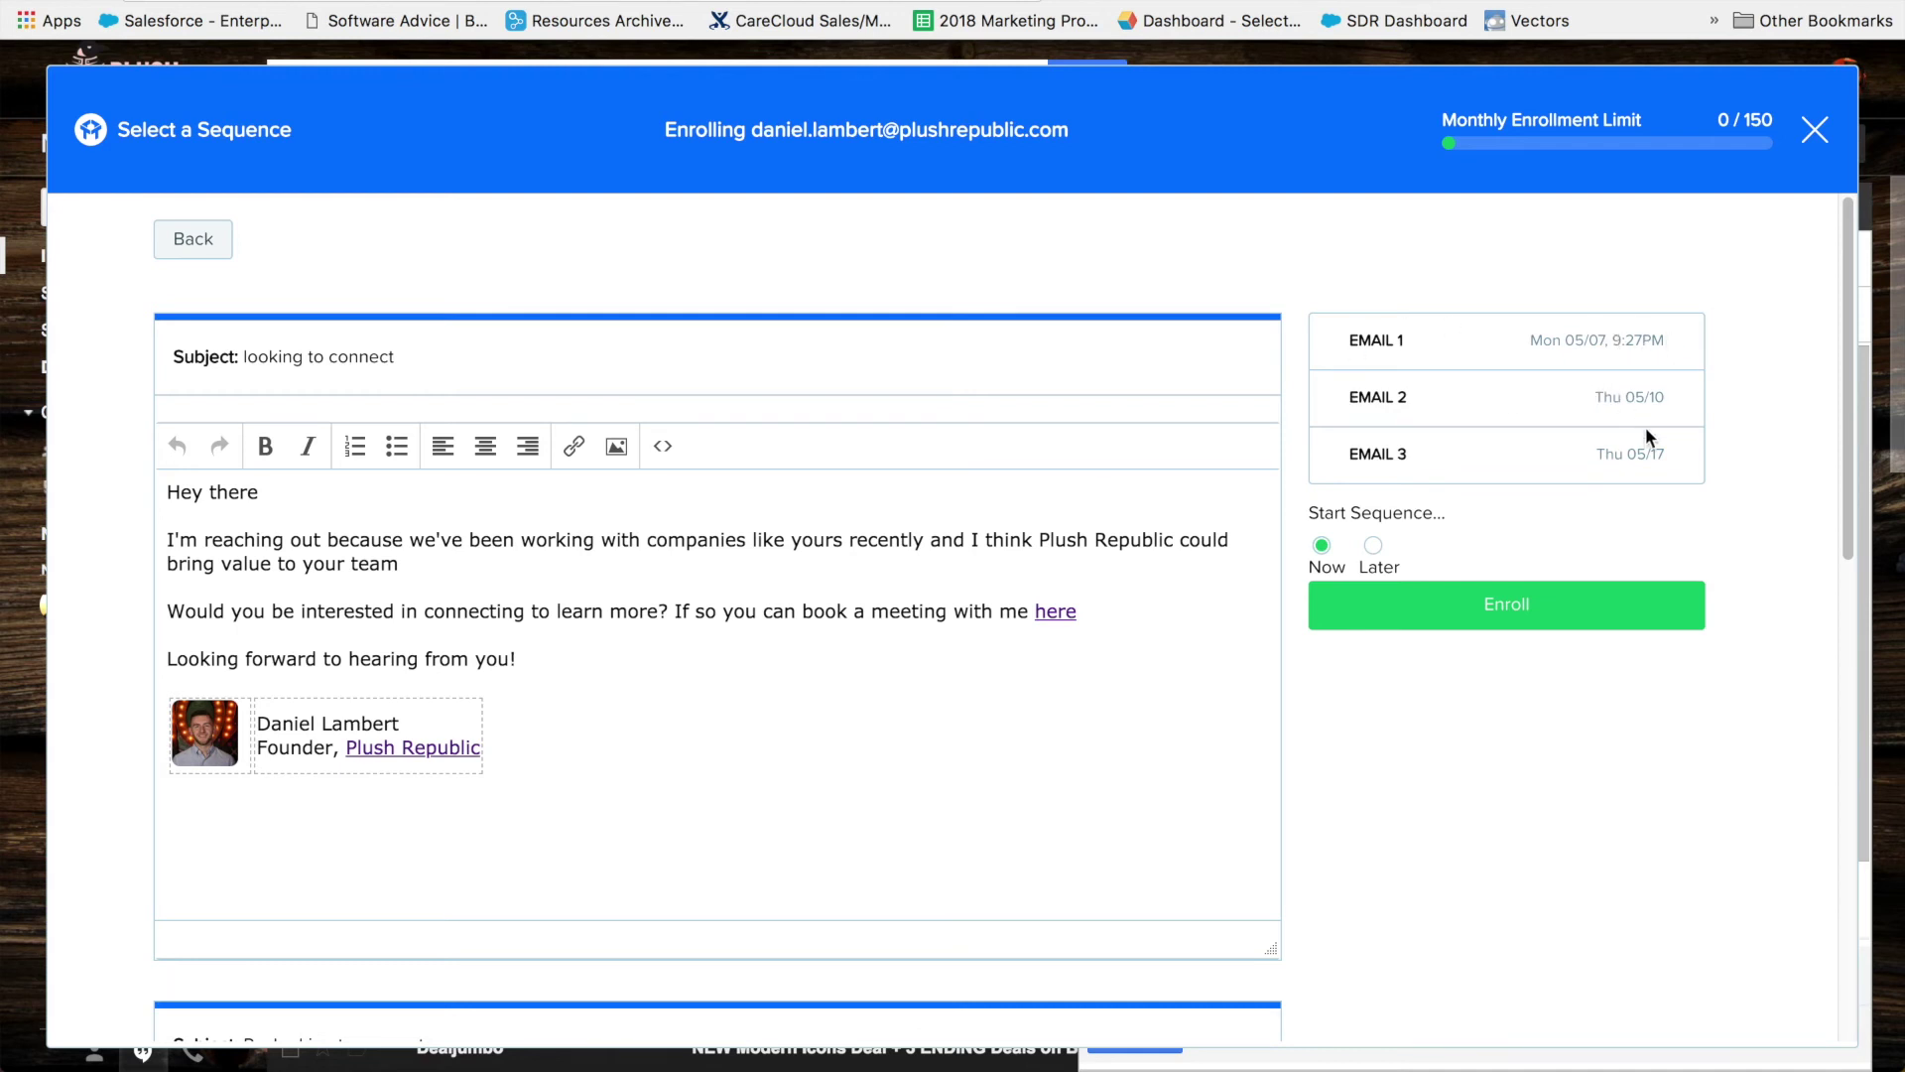
Step: Review the sequence's email contents through the third email, and close the enrollment window without enrolling the recipient
scroll(893, 503, down, 1)
click(592, 509)
scroll(578, 473, up, 1)
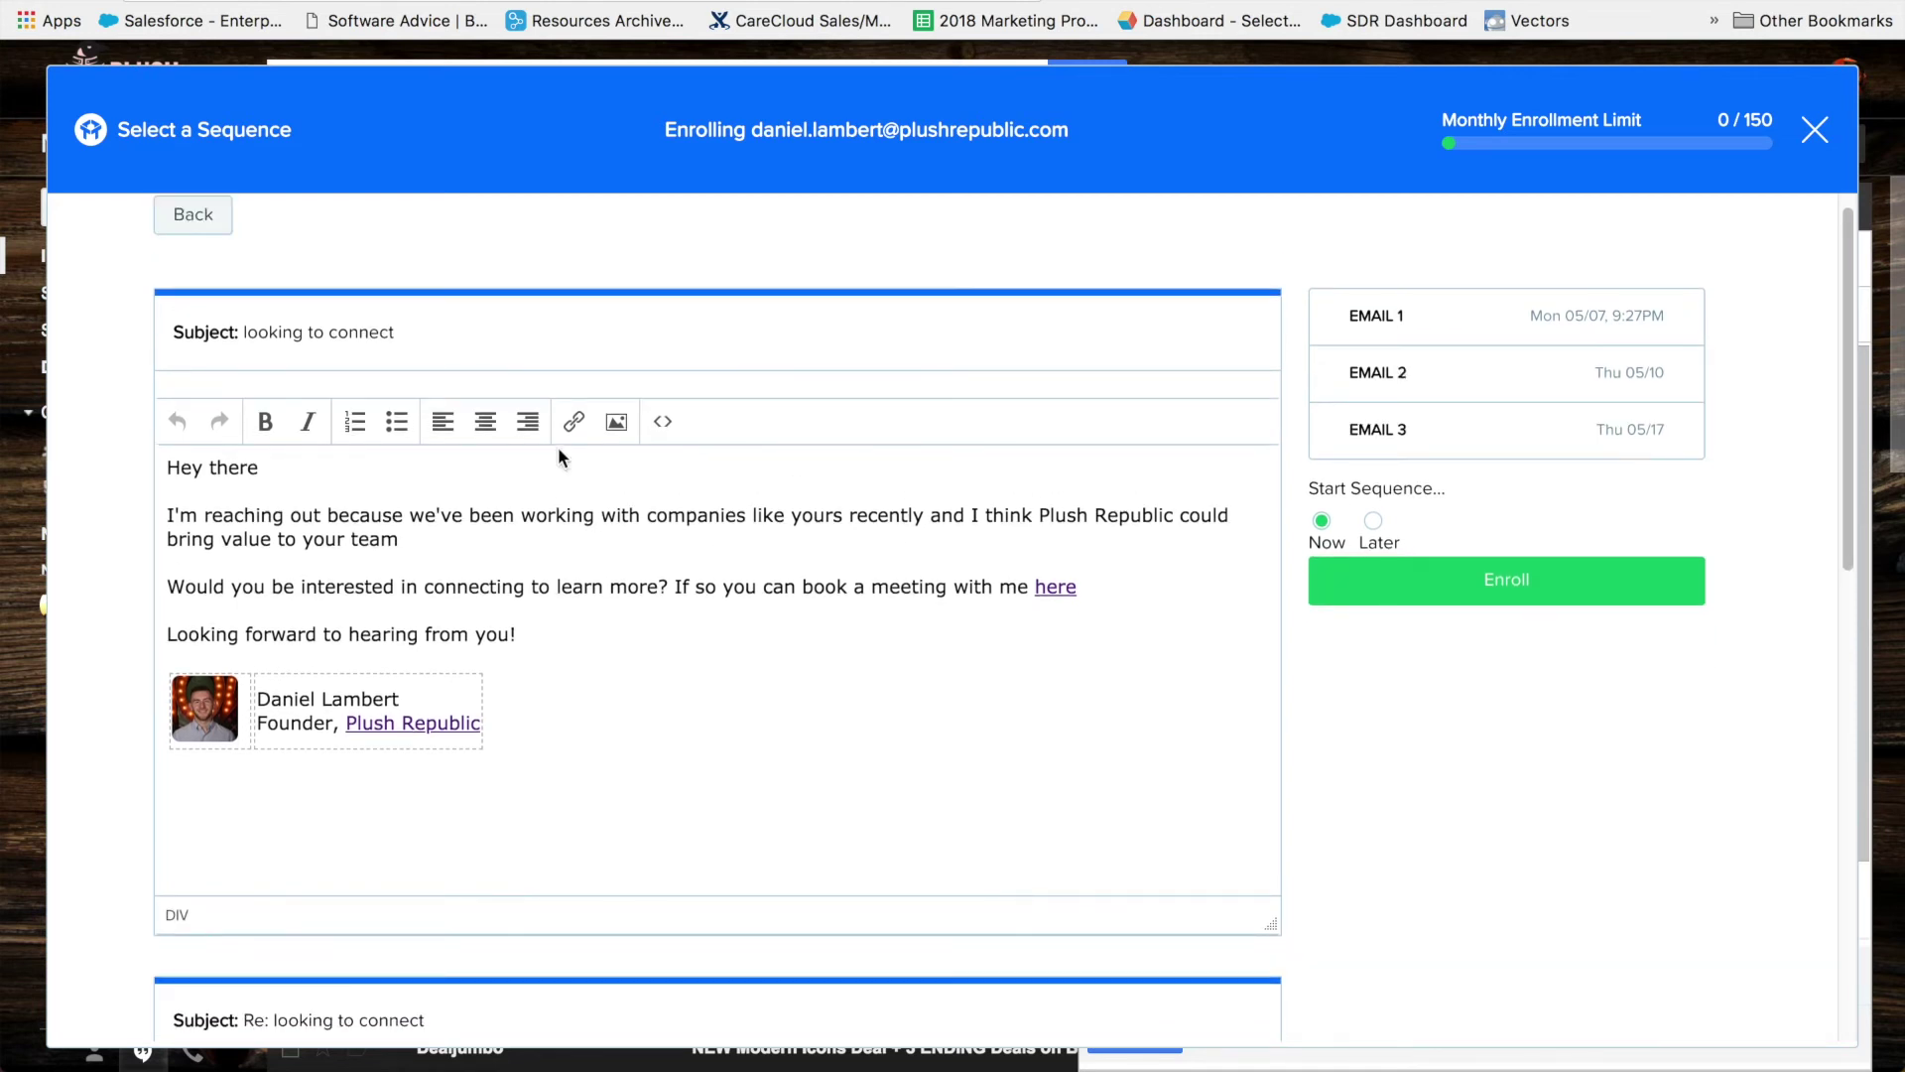
scroll(607, 525, down, 1)
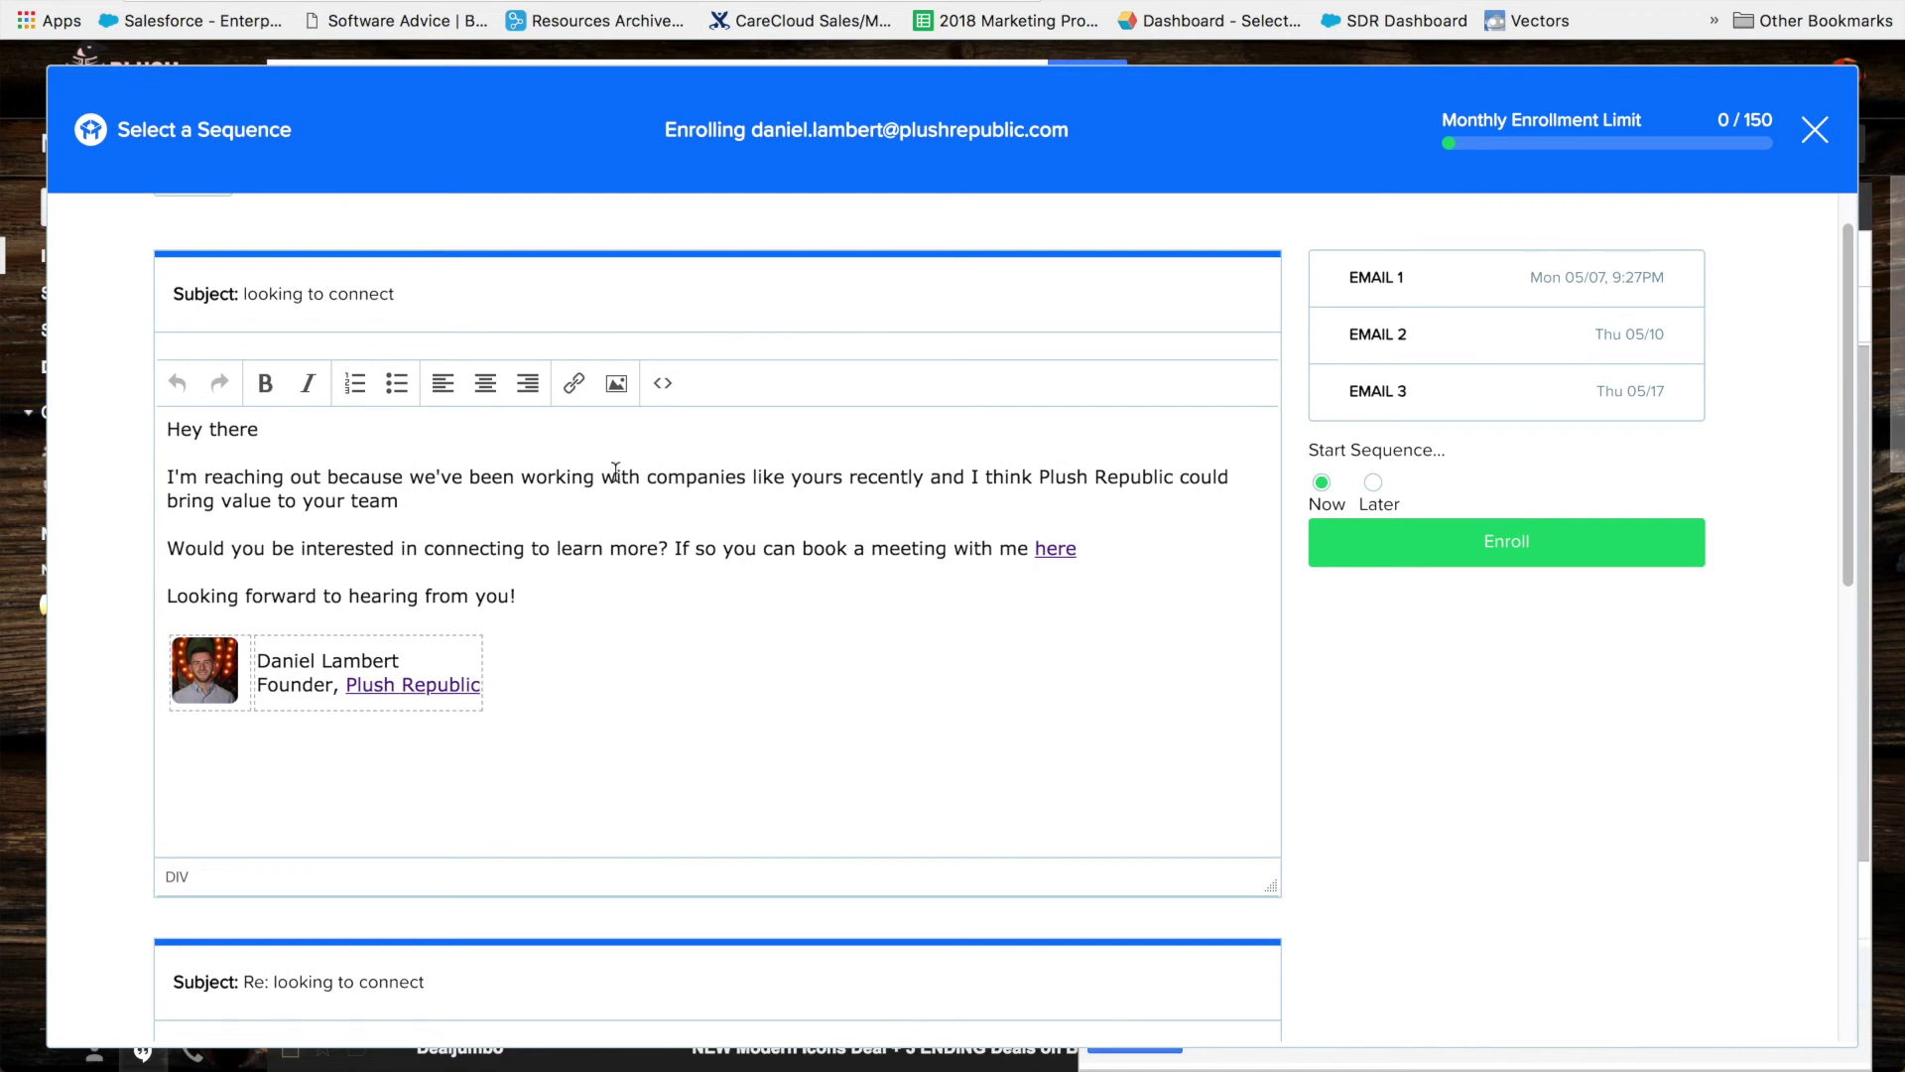
scroll(616, 472, down, 20)
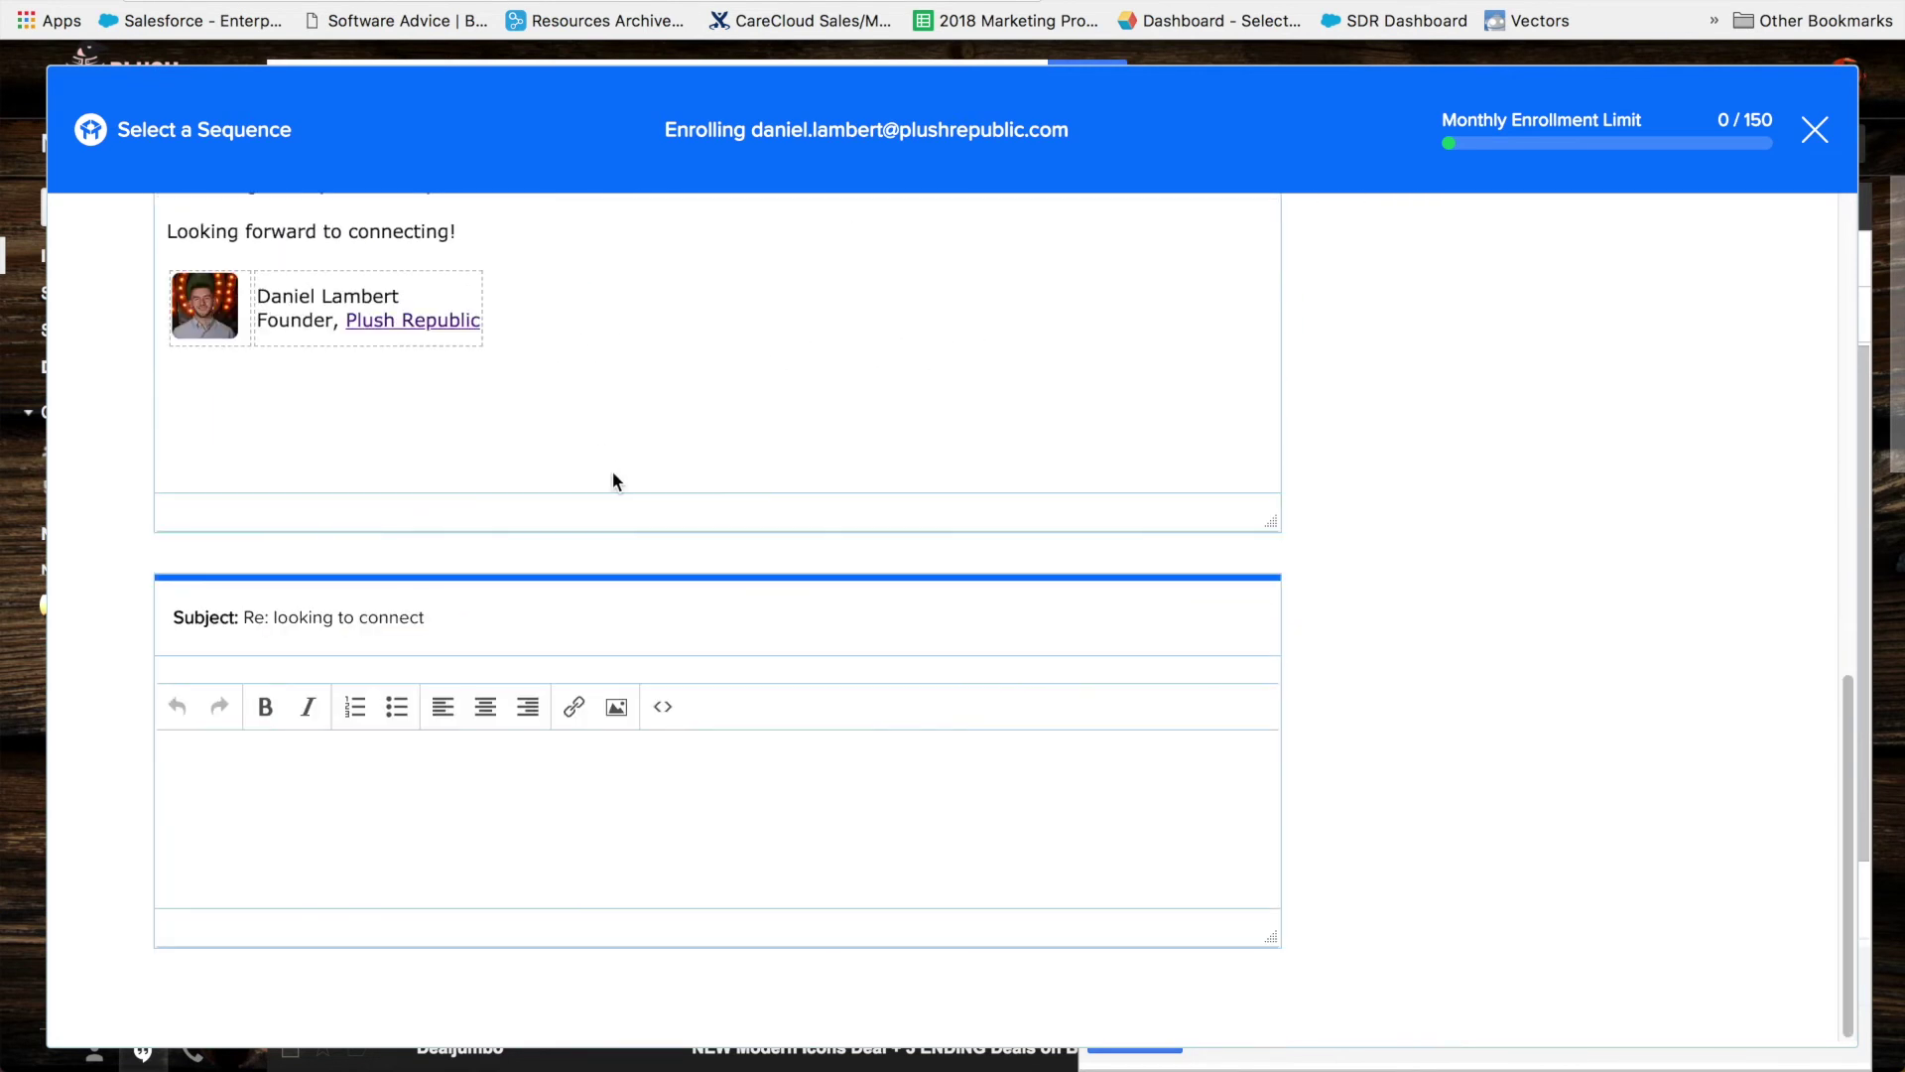
scroll(615, 481, up, 20)
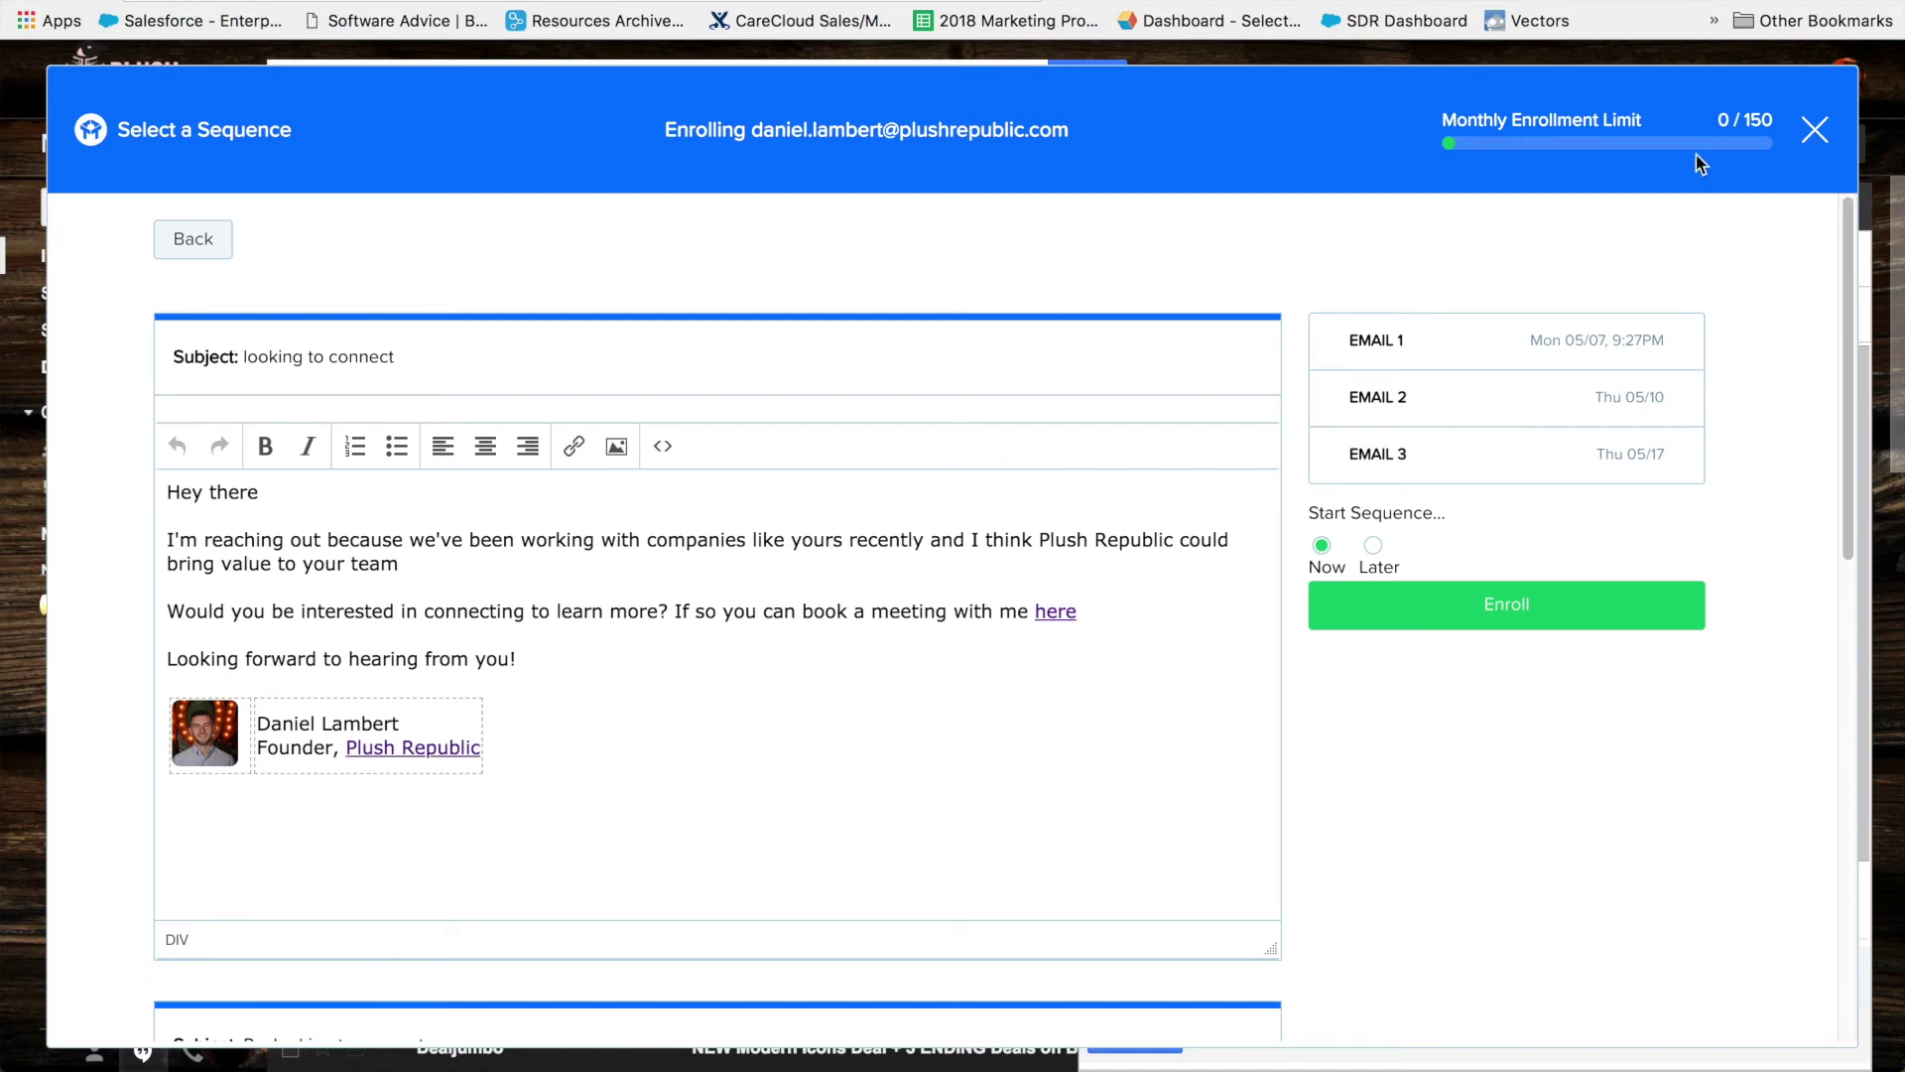
click(1814, 133)
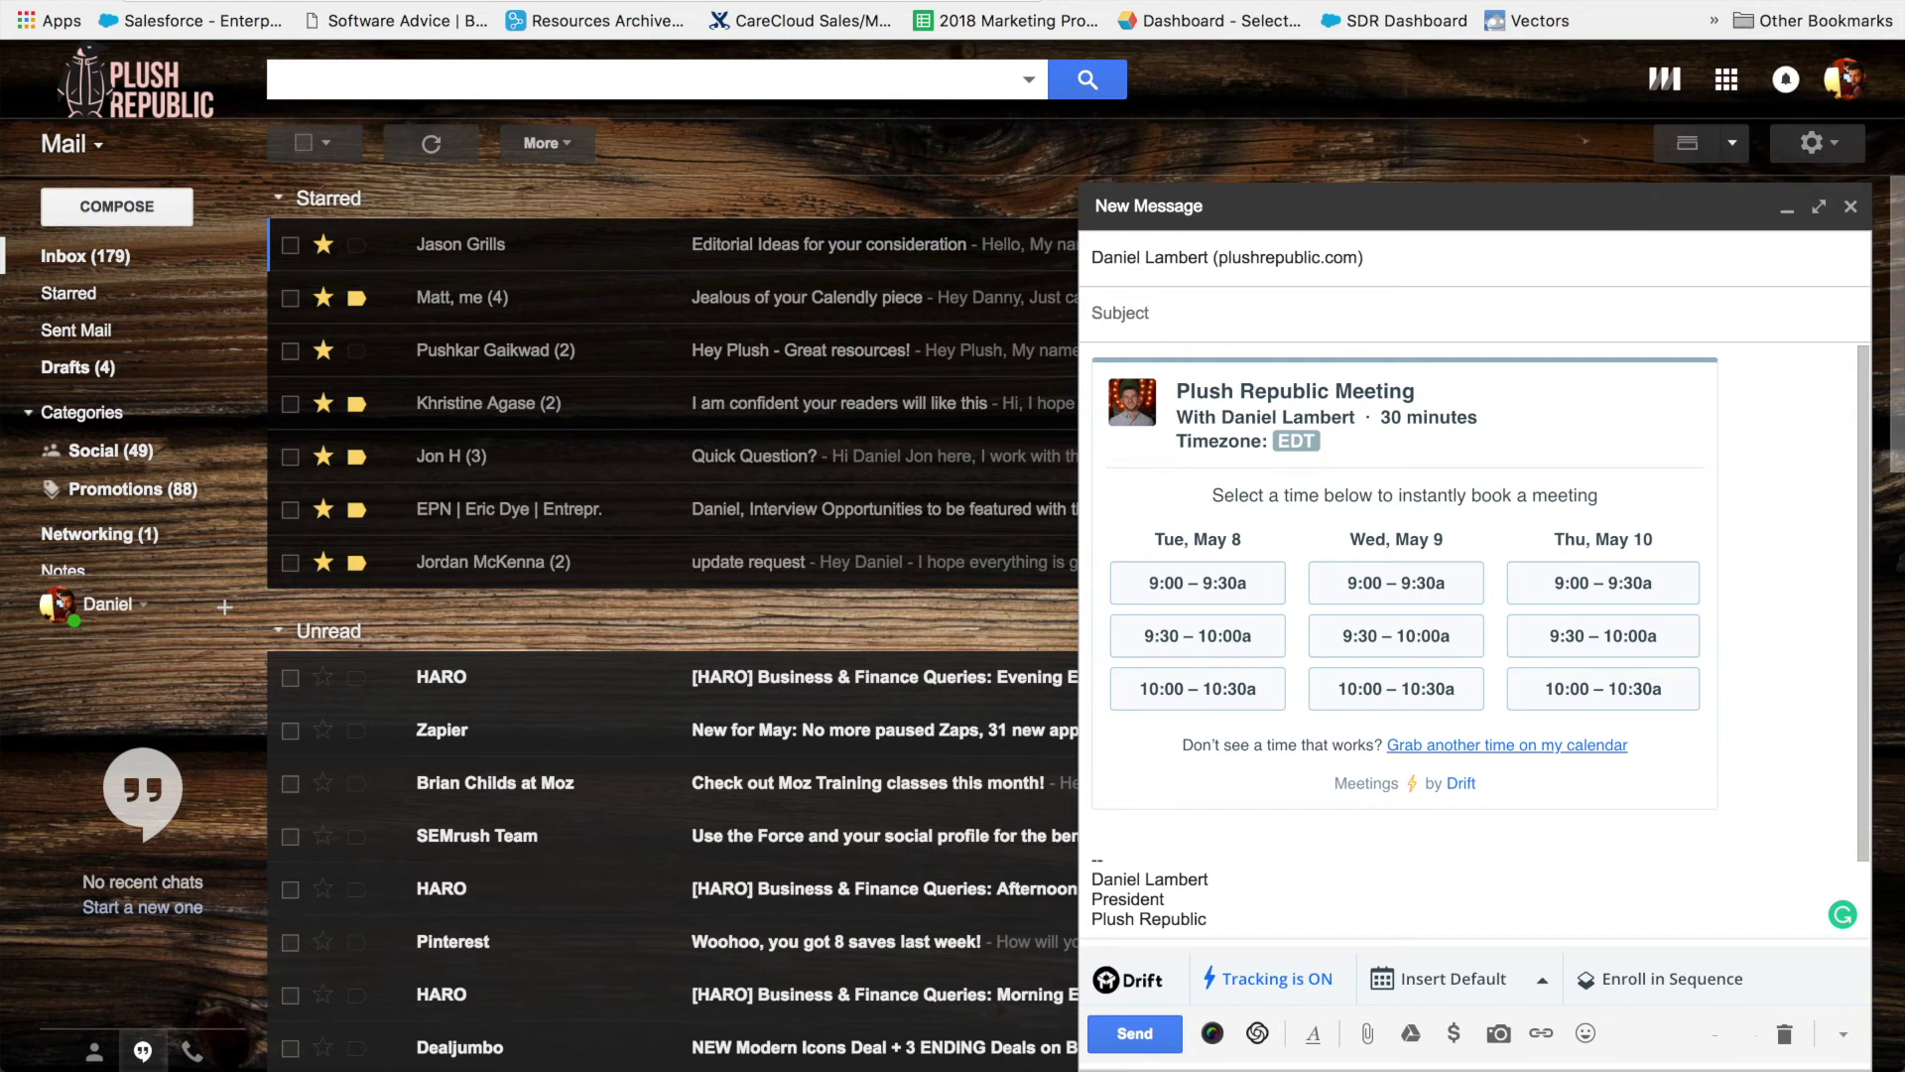
Step: View the open conversations and activity in the Drift browser extension and choose to reply to the middle conversation
click(1849, 2)
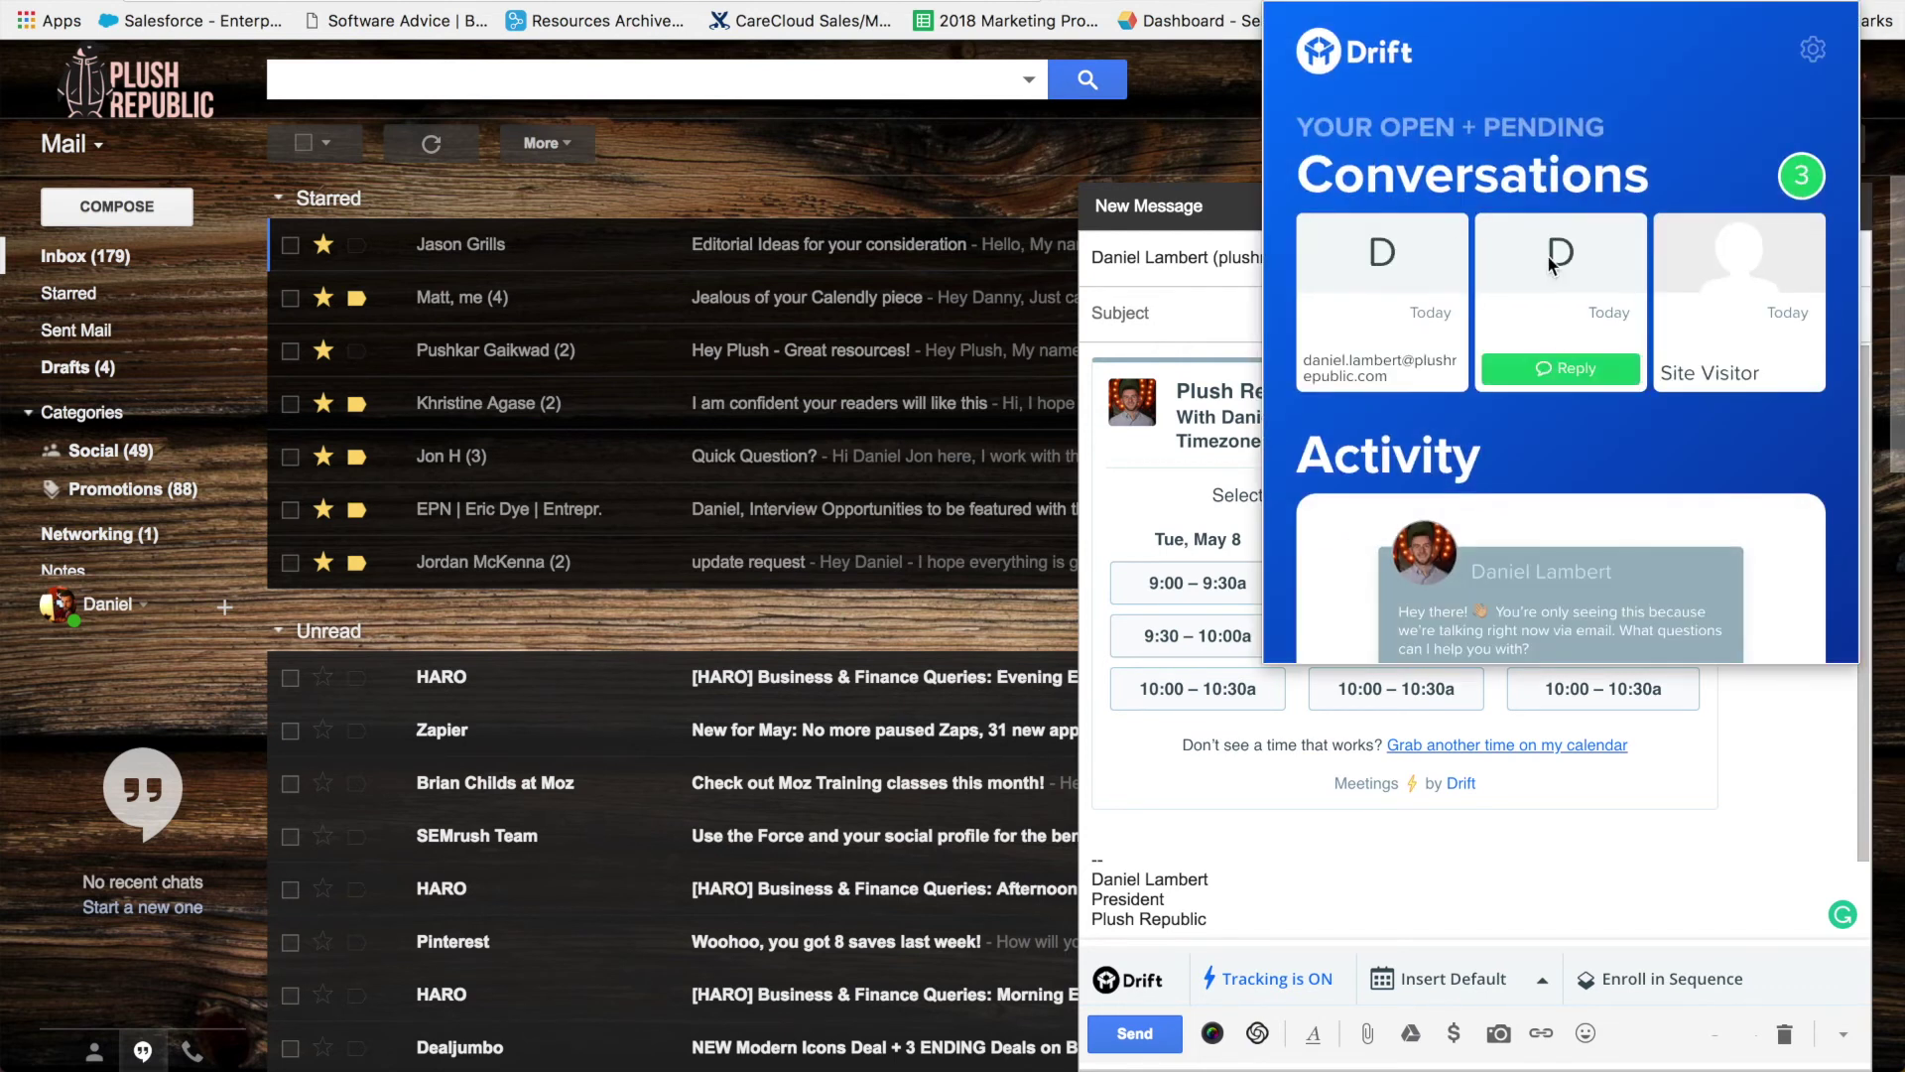
scroll(1655, 223, down, 1)
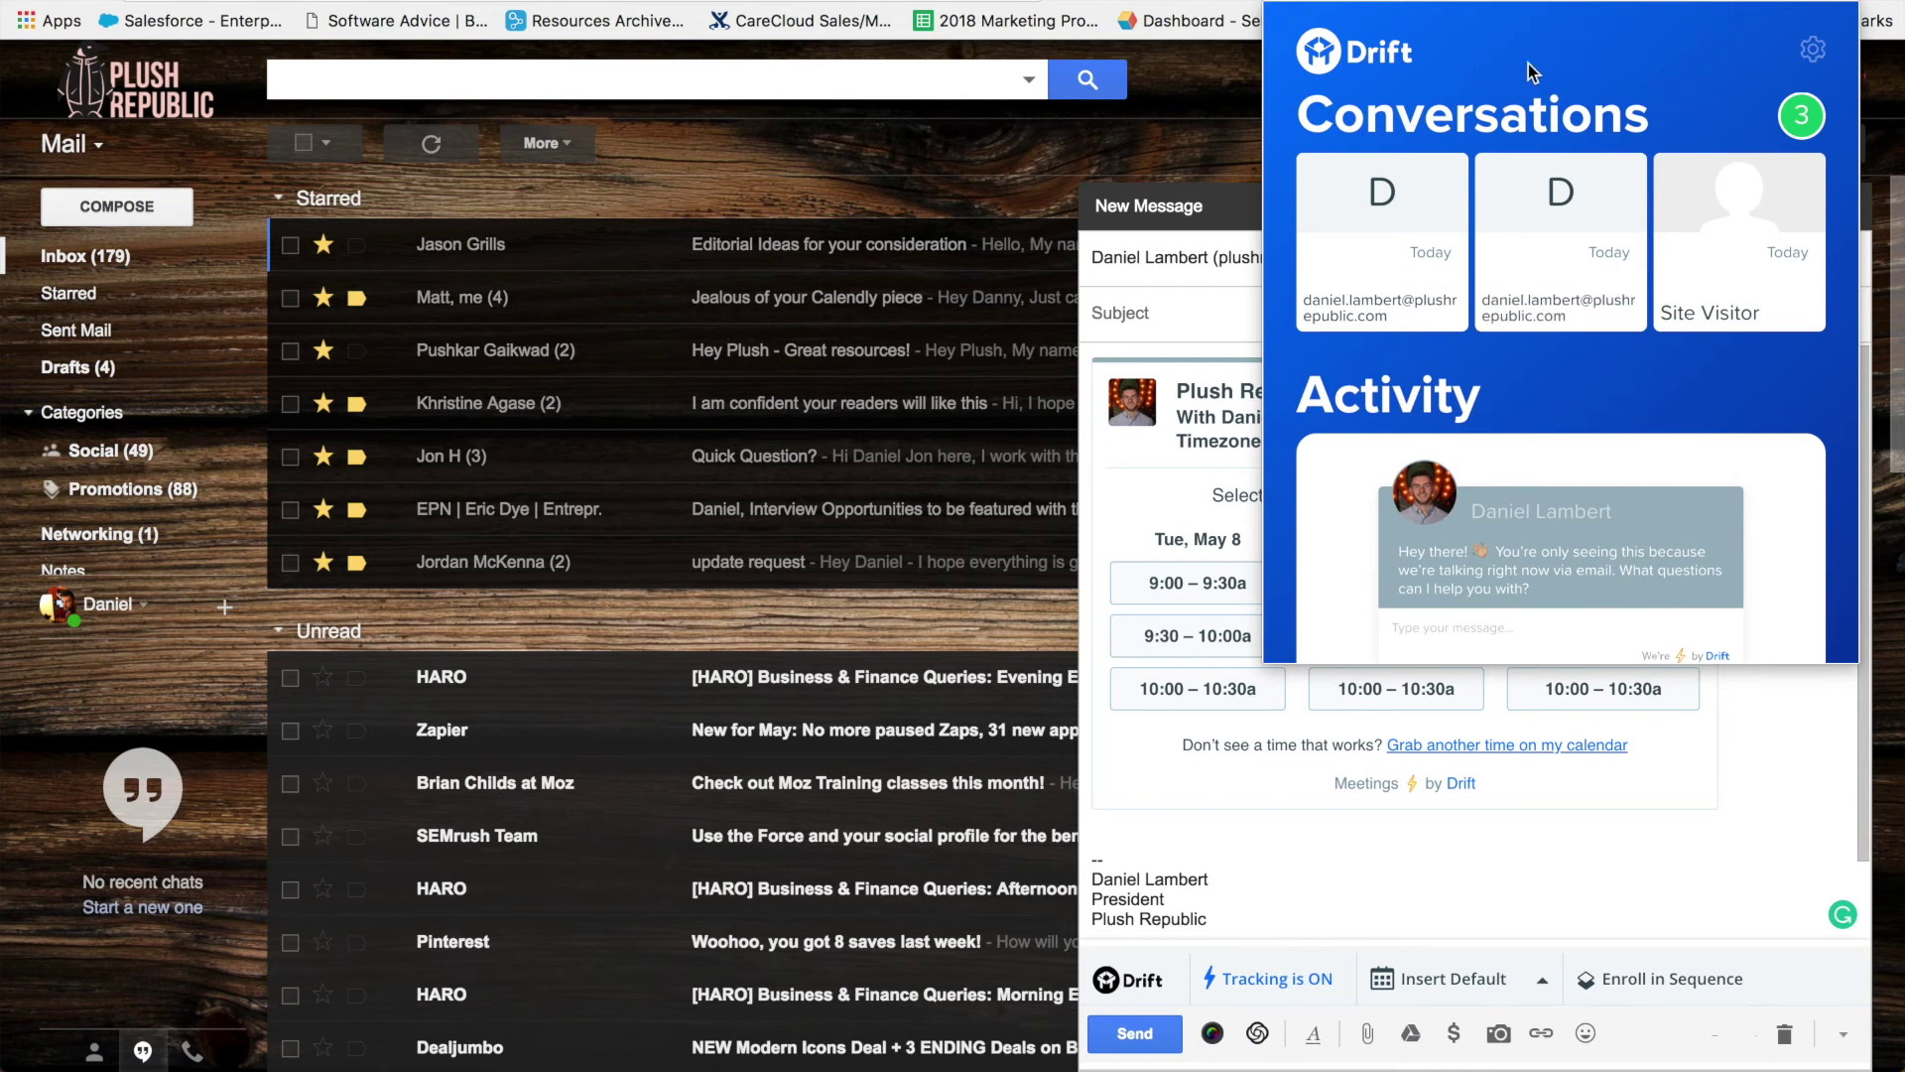
mouse_move(1558, 188)
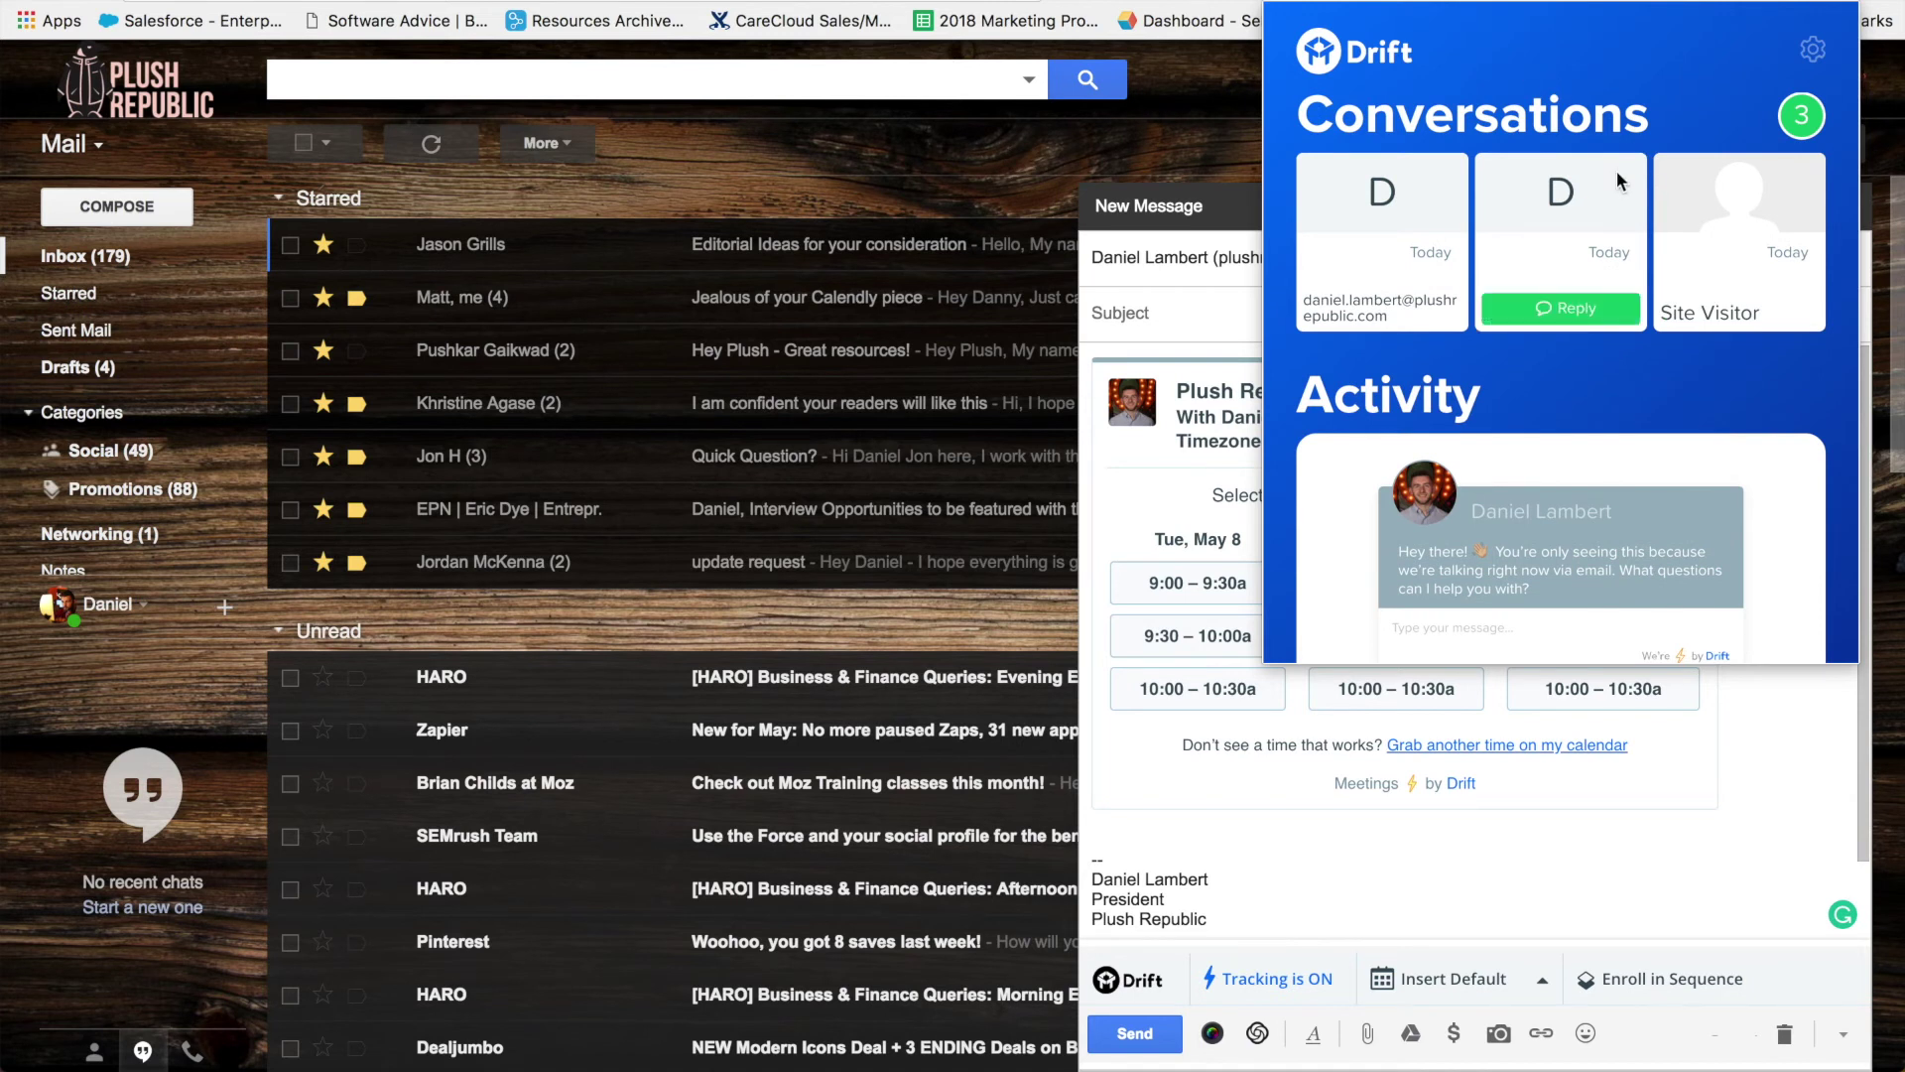
click(1568, 312)
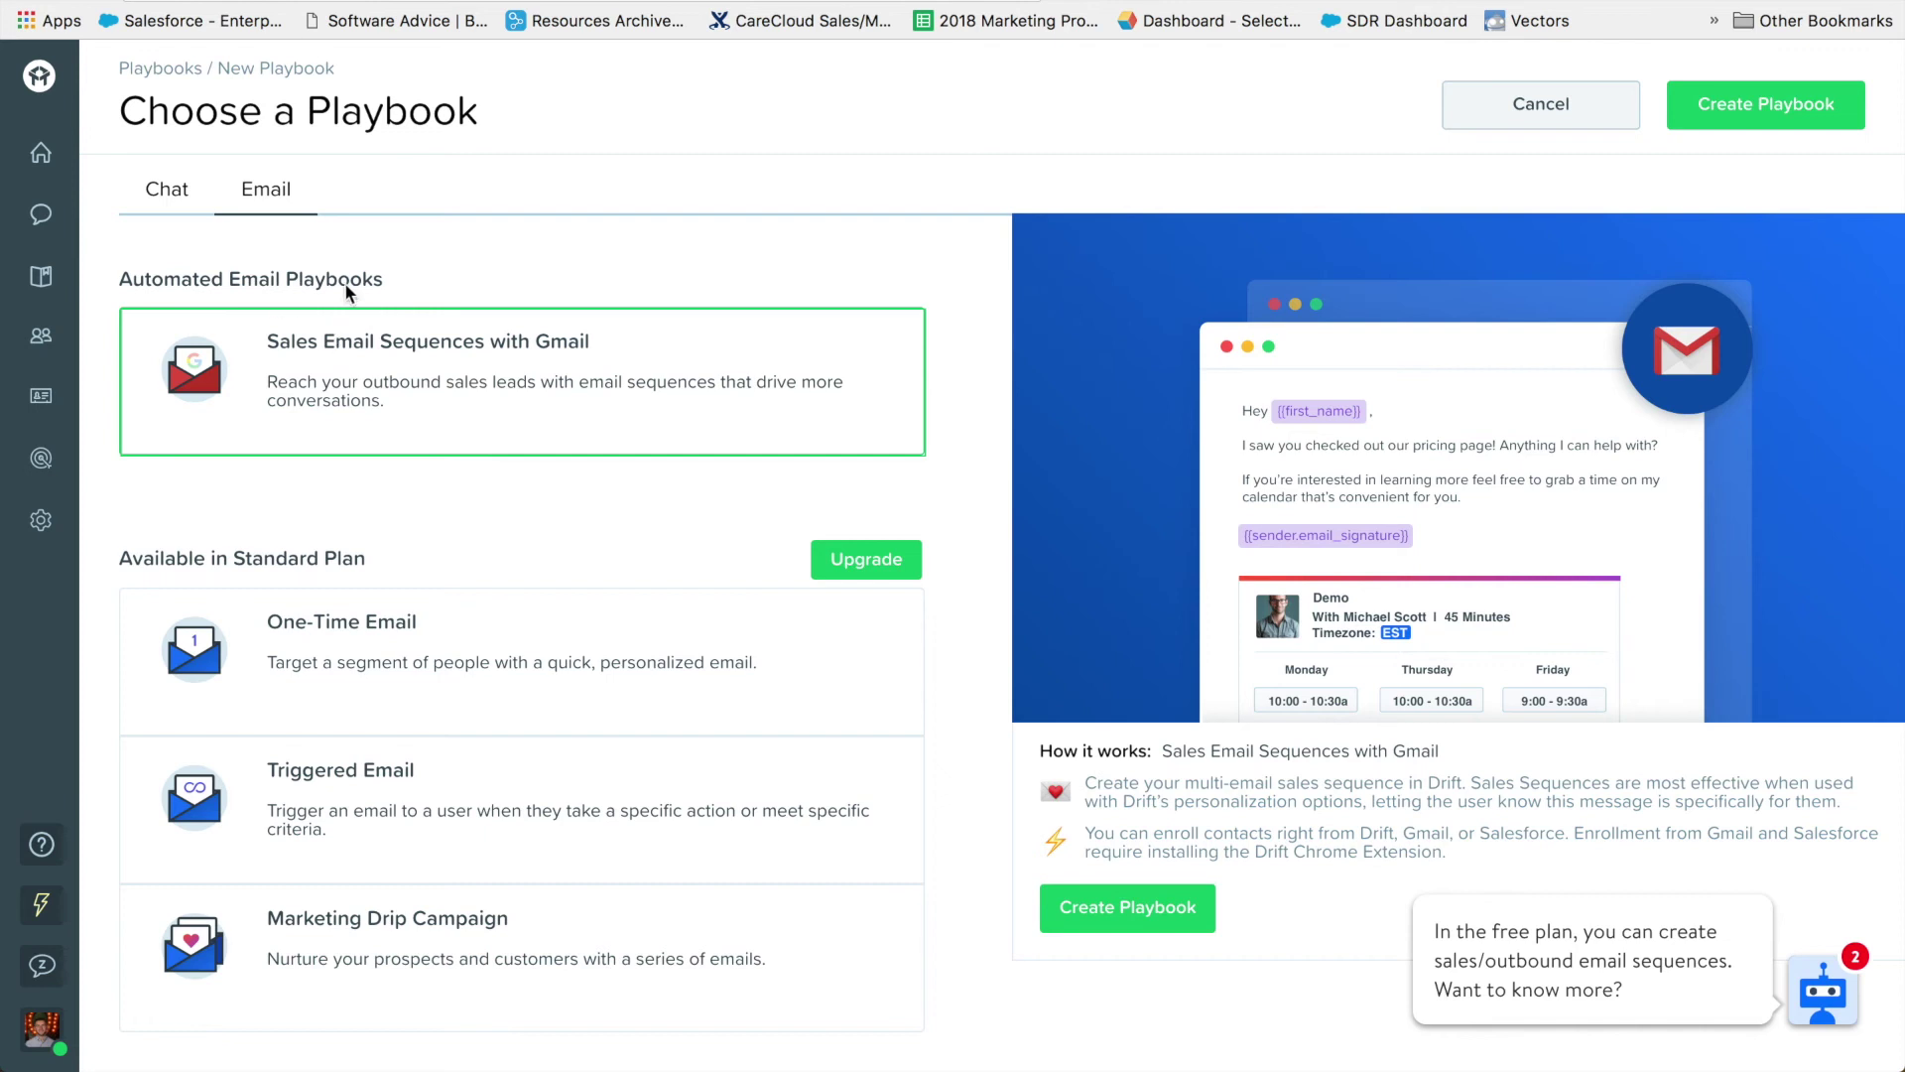
Step: Filter Drift's known contacts by the page event, with the number of times occurred equal to 0
click(40, 336)
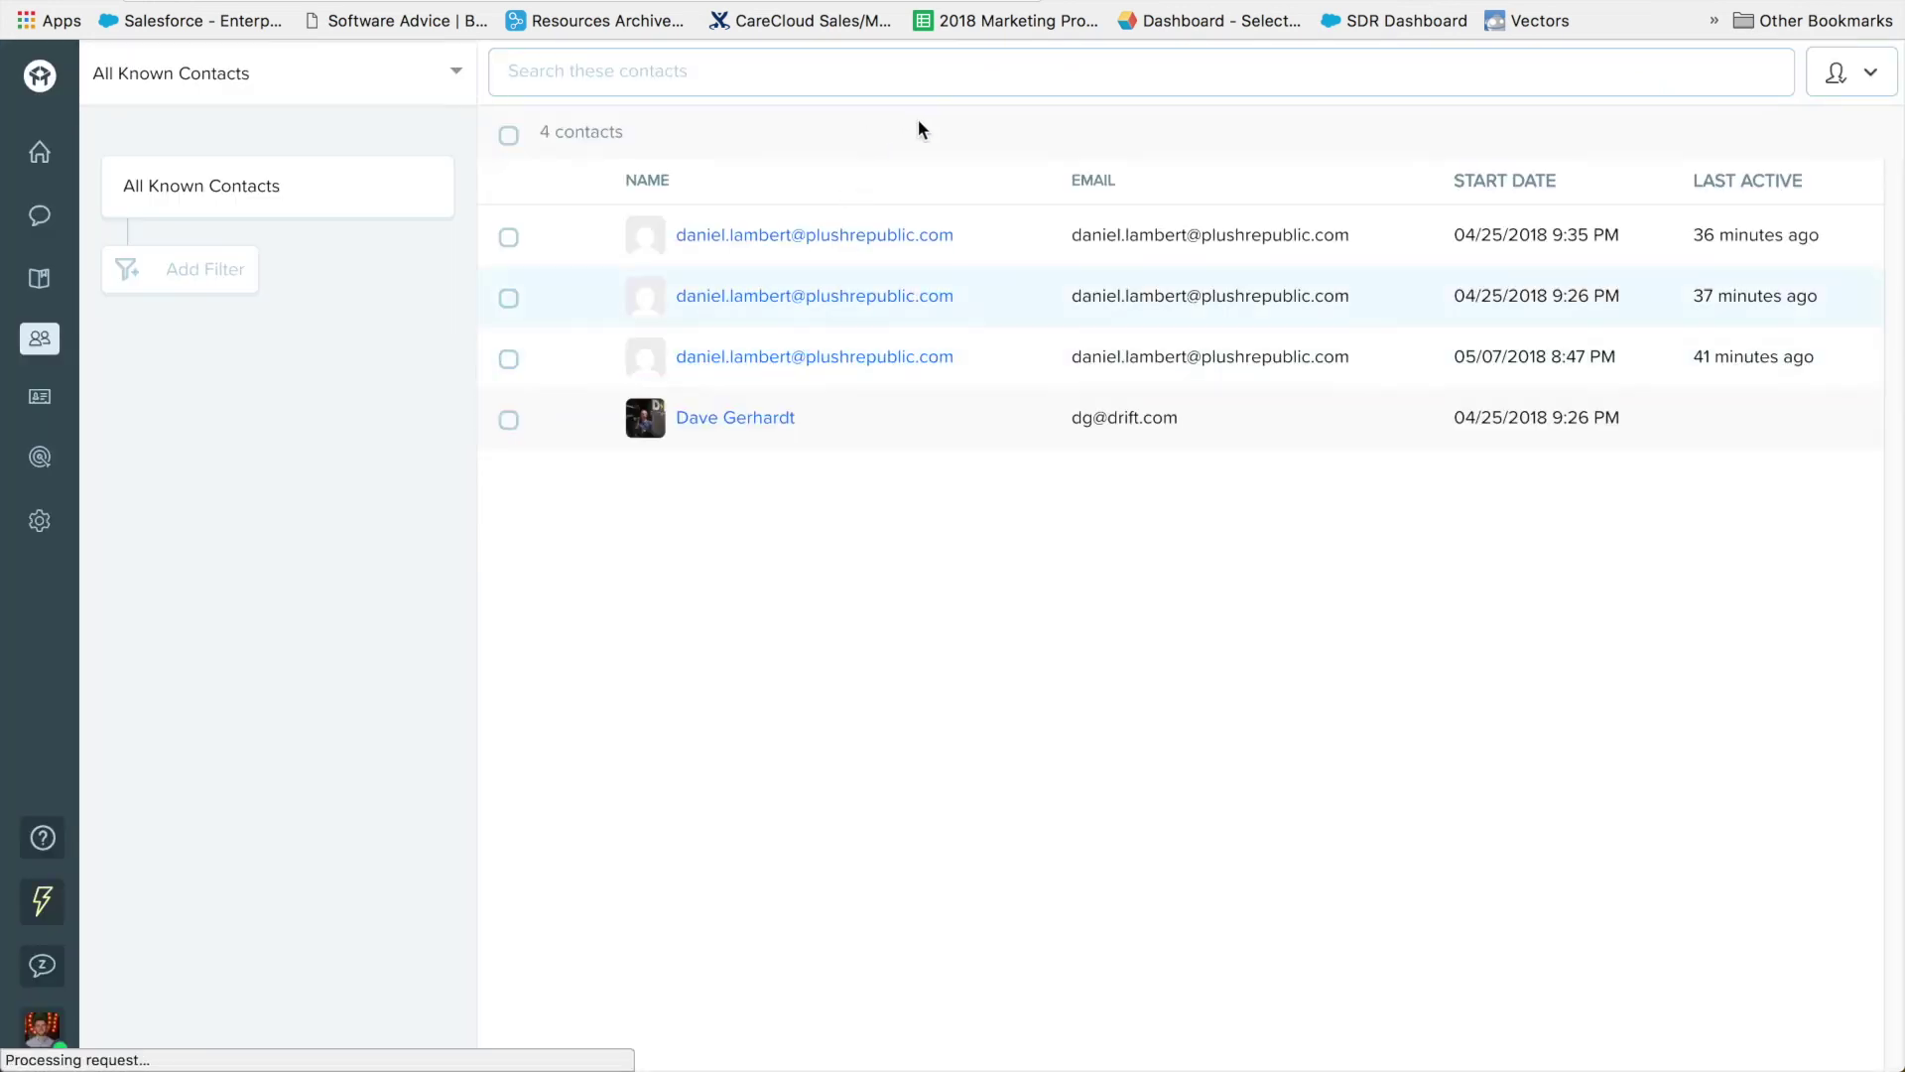
click(212, 278)
click(302, 266)
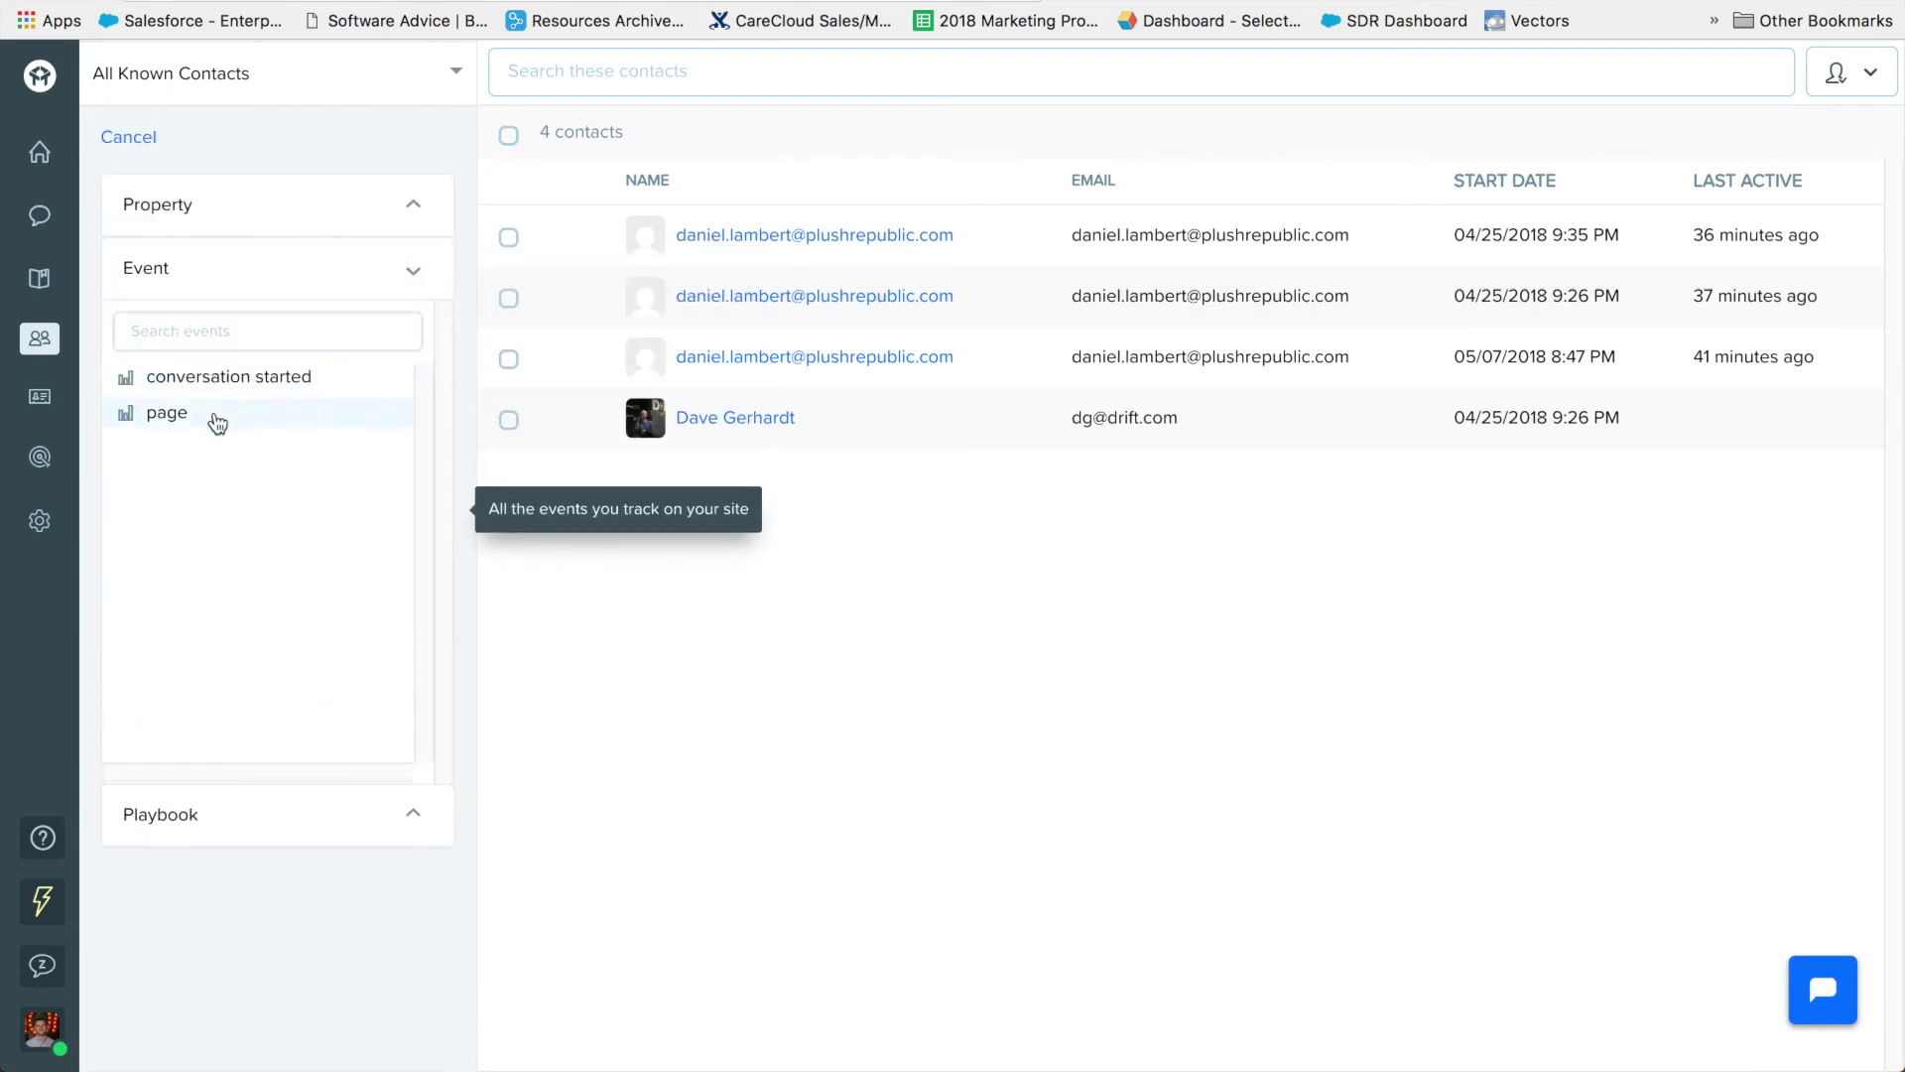
click(186, 415)
click(215, 402)
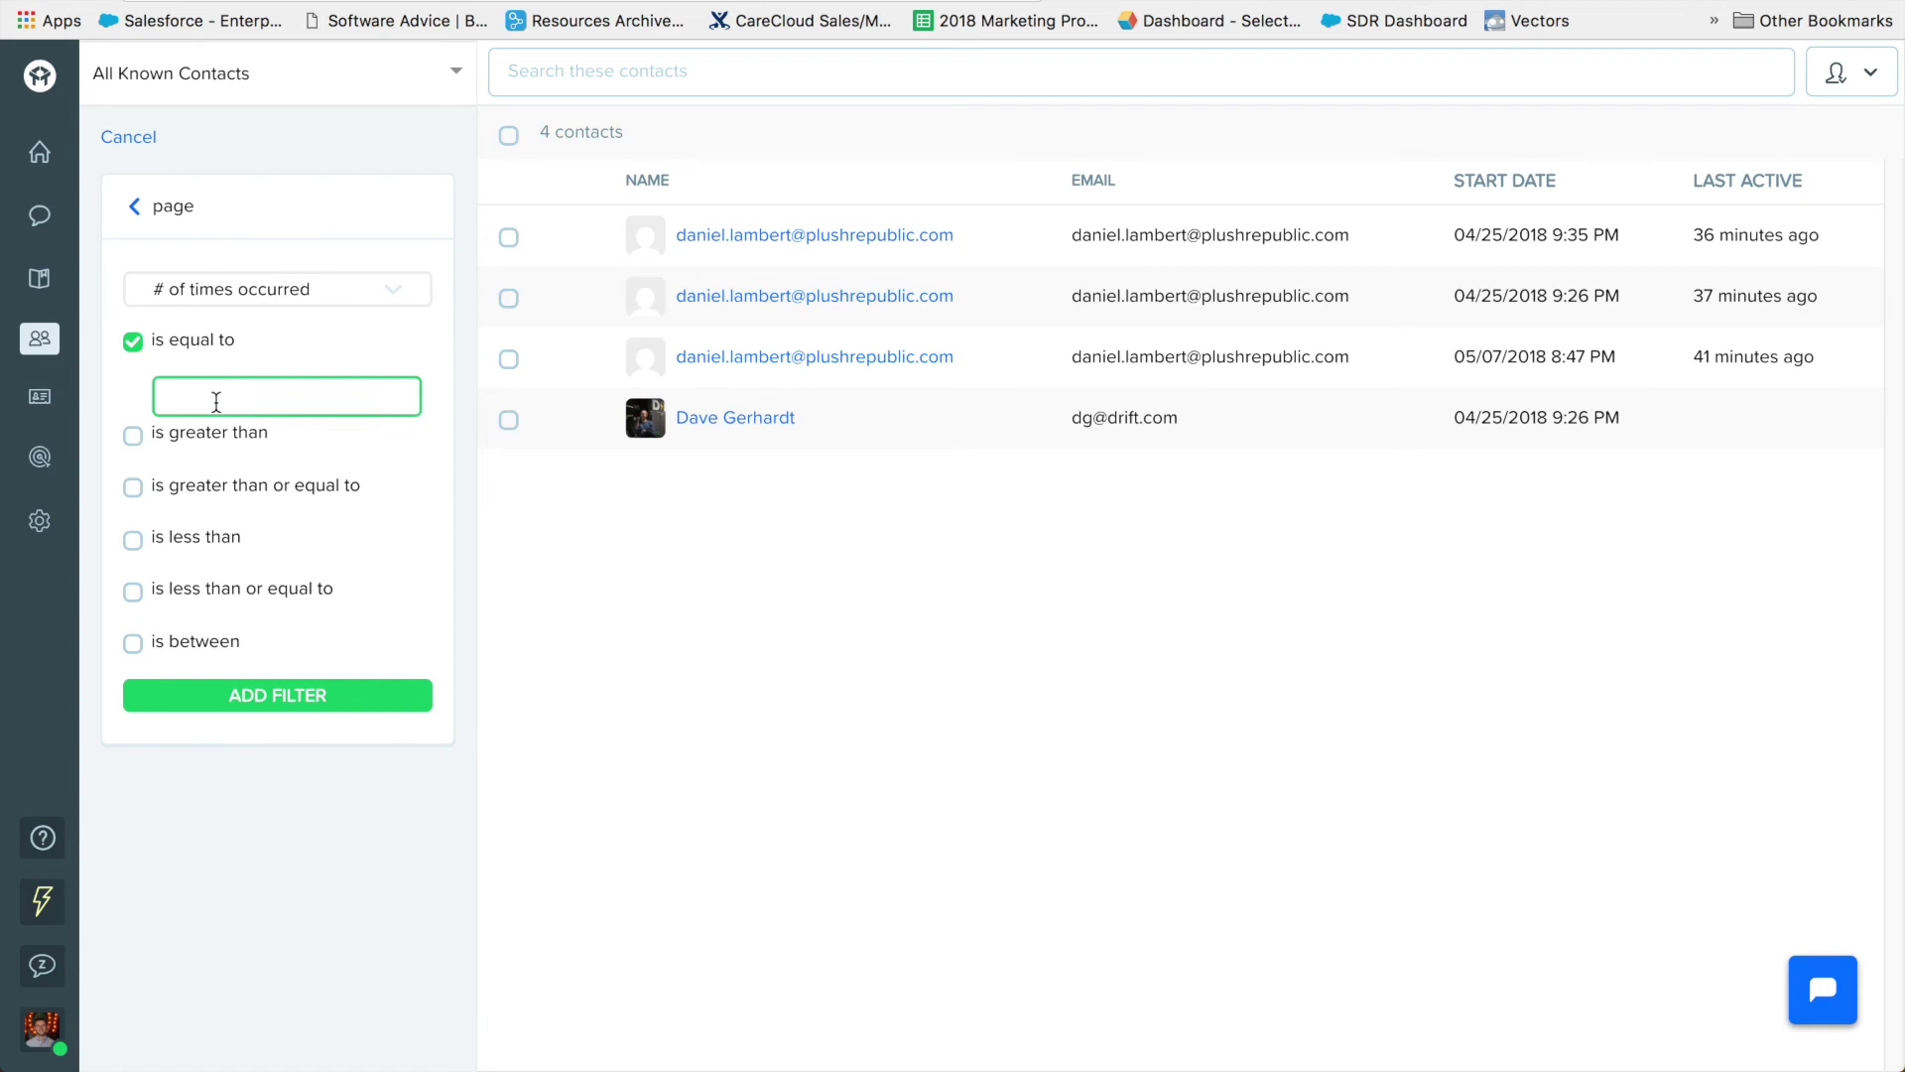
text(0)
click(241, 695)
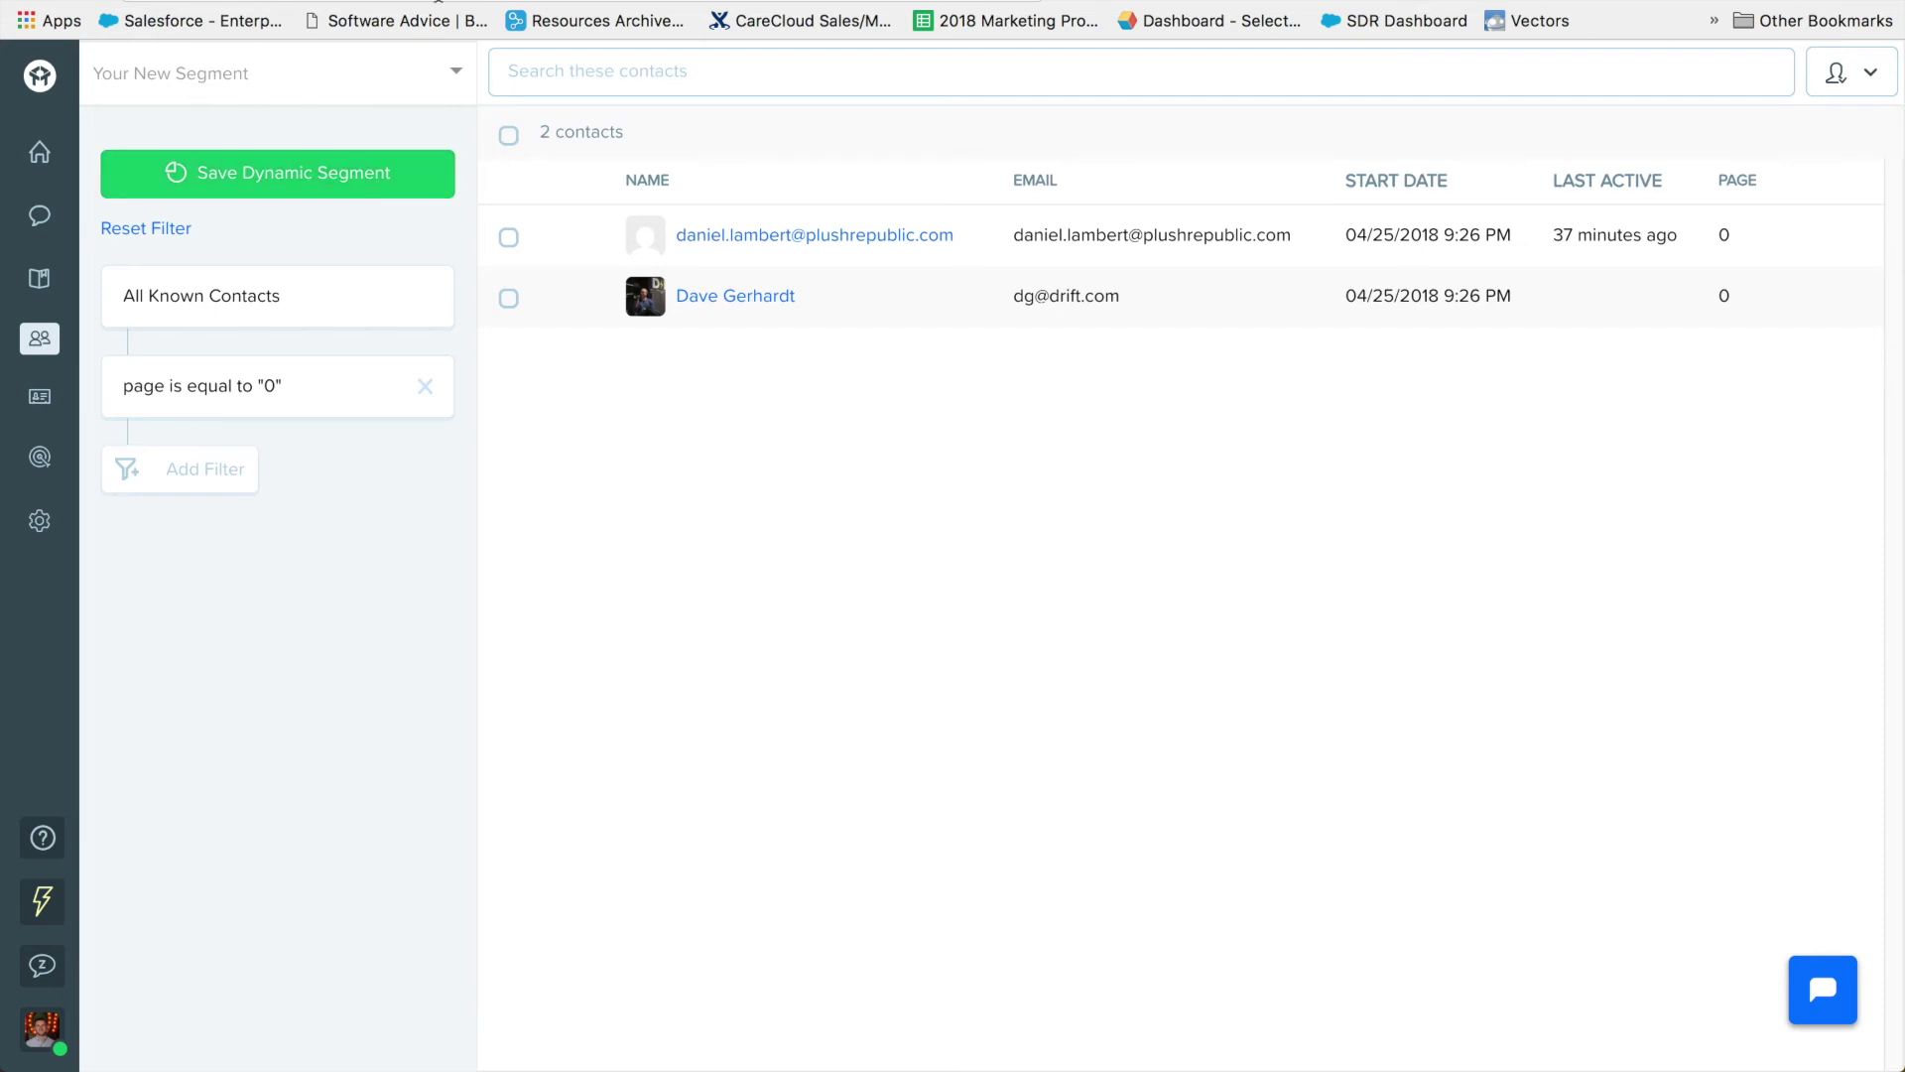
Step: View the Accounts page and the Live View page with their upgrade offers
click(42, 401)
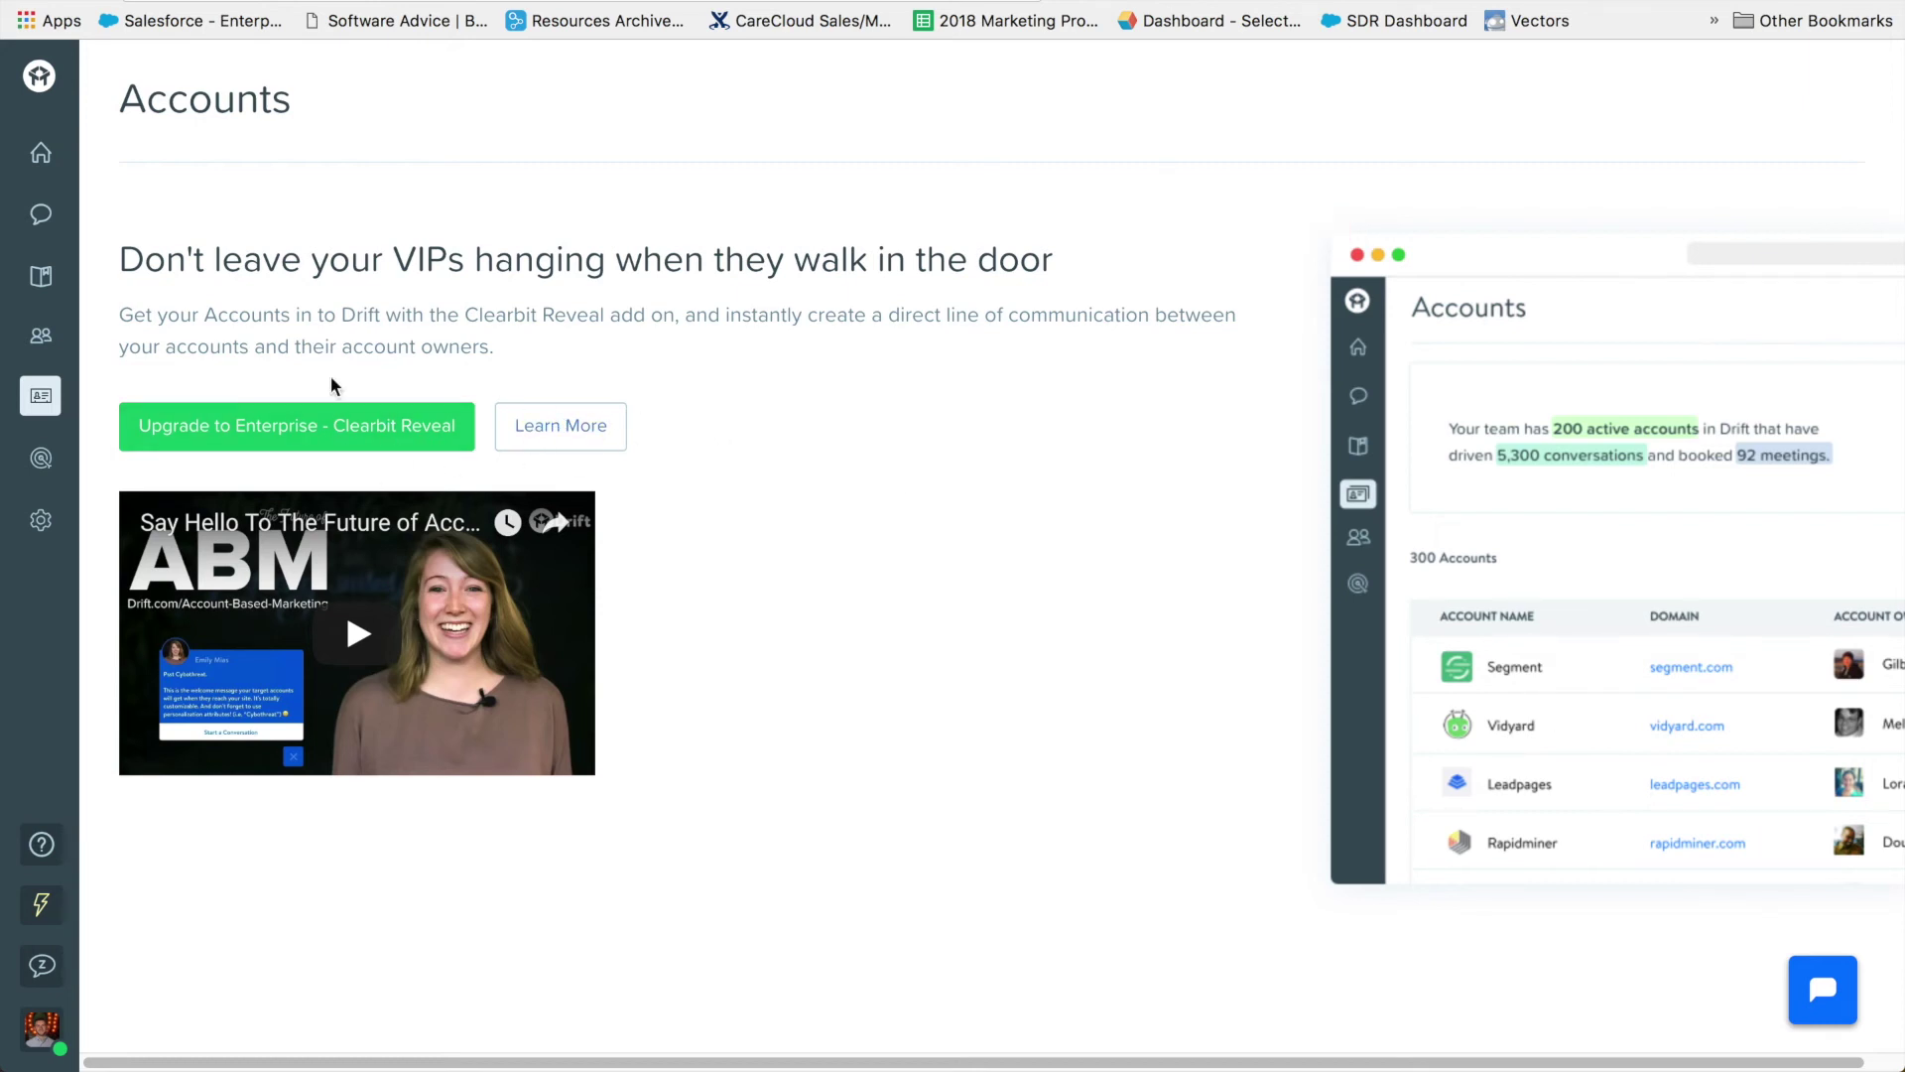
click(39, 460)
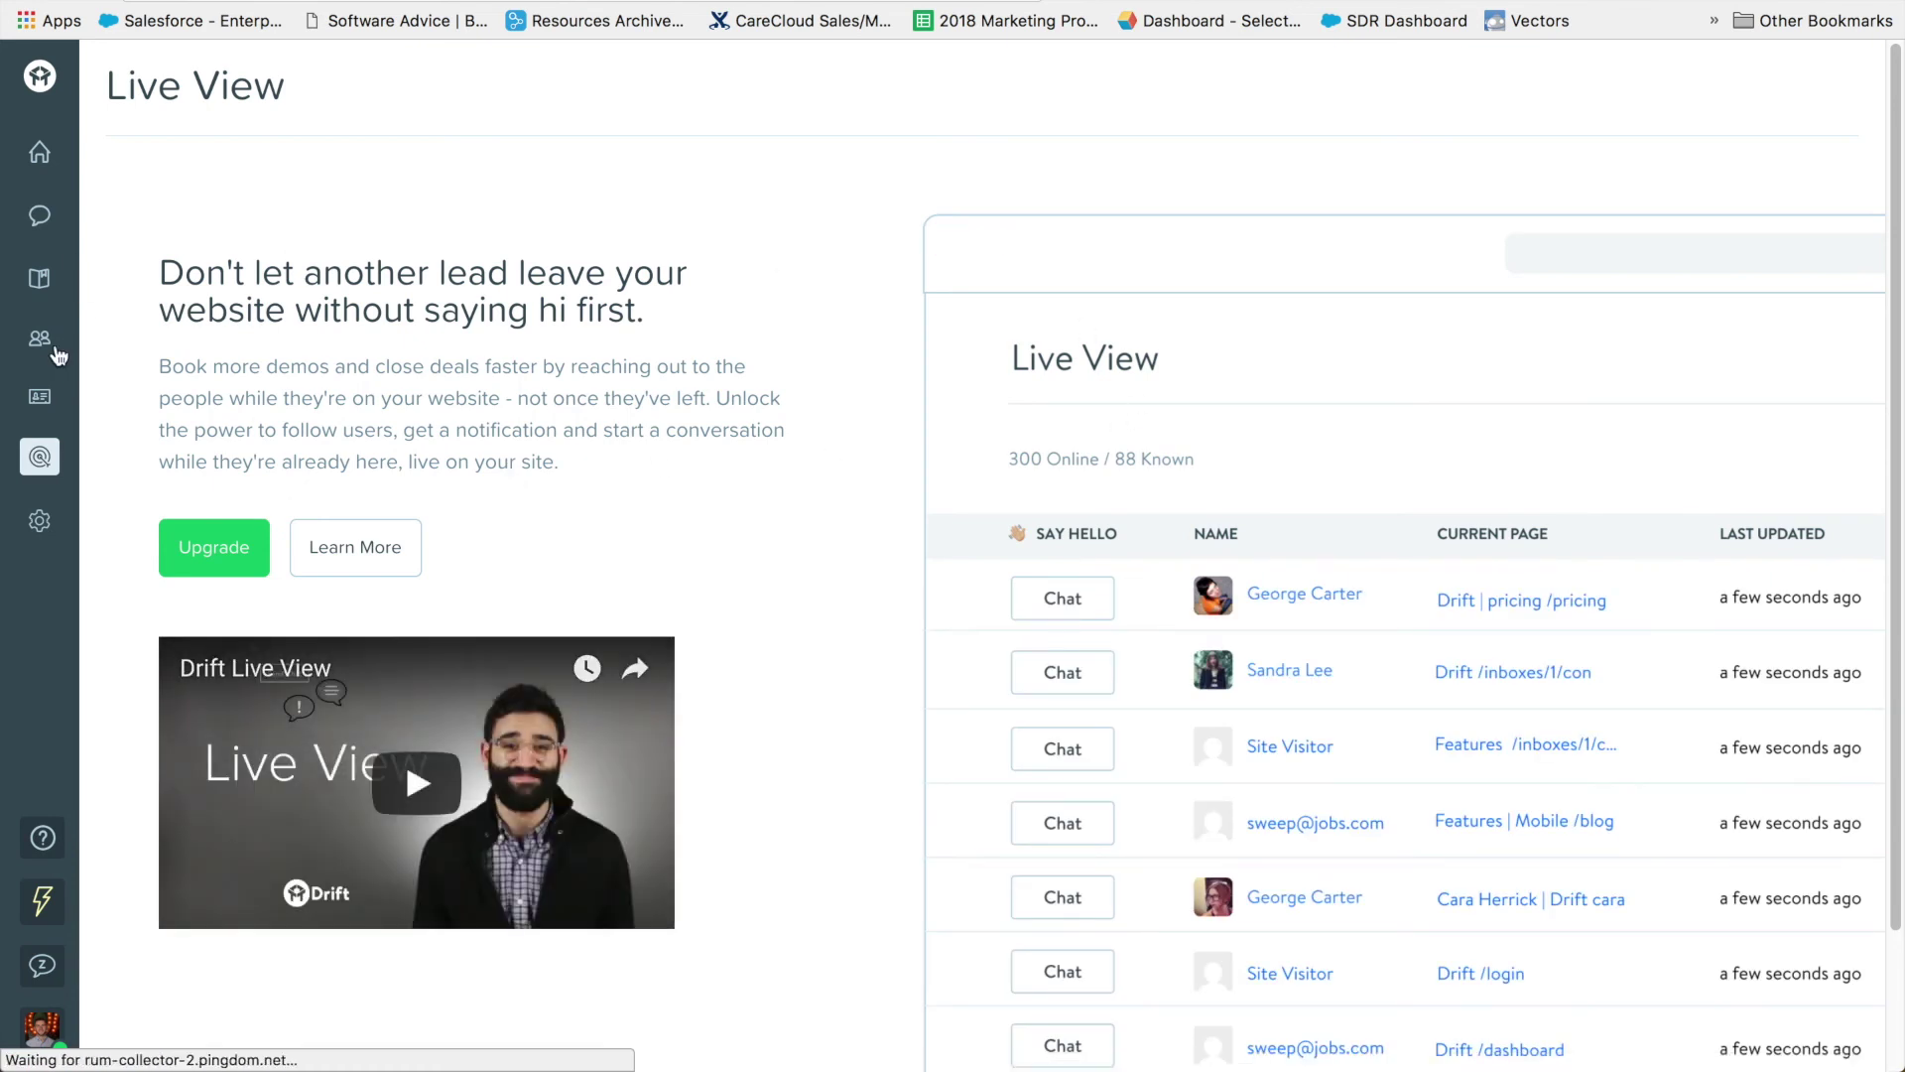
scroll(1104, 448, down, 2)
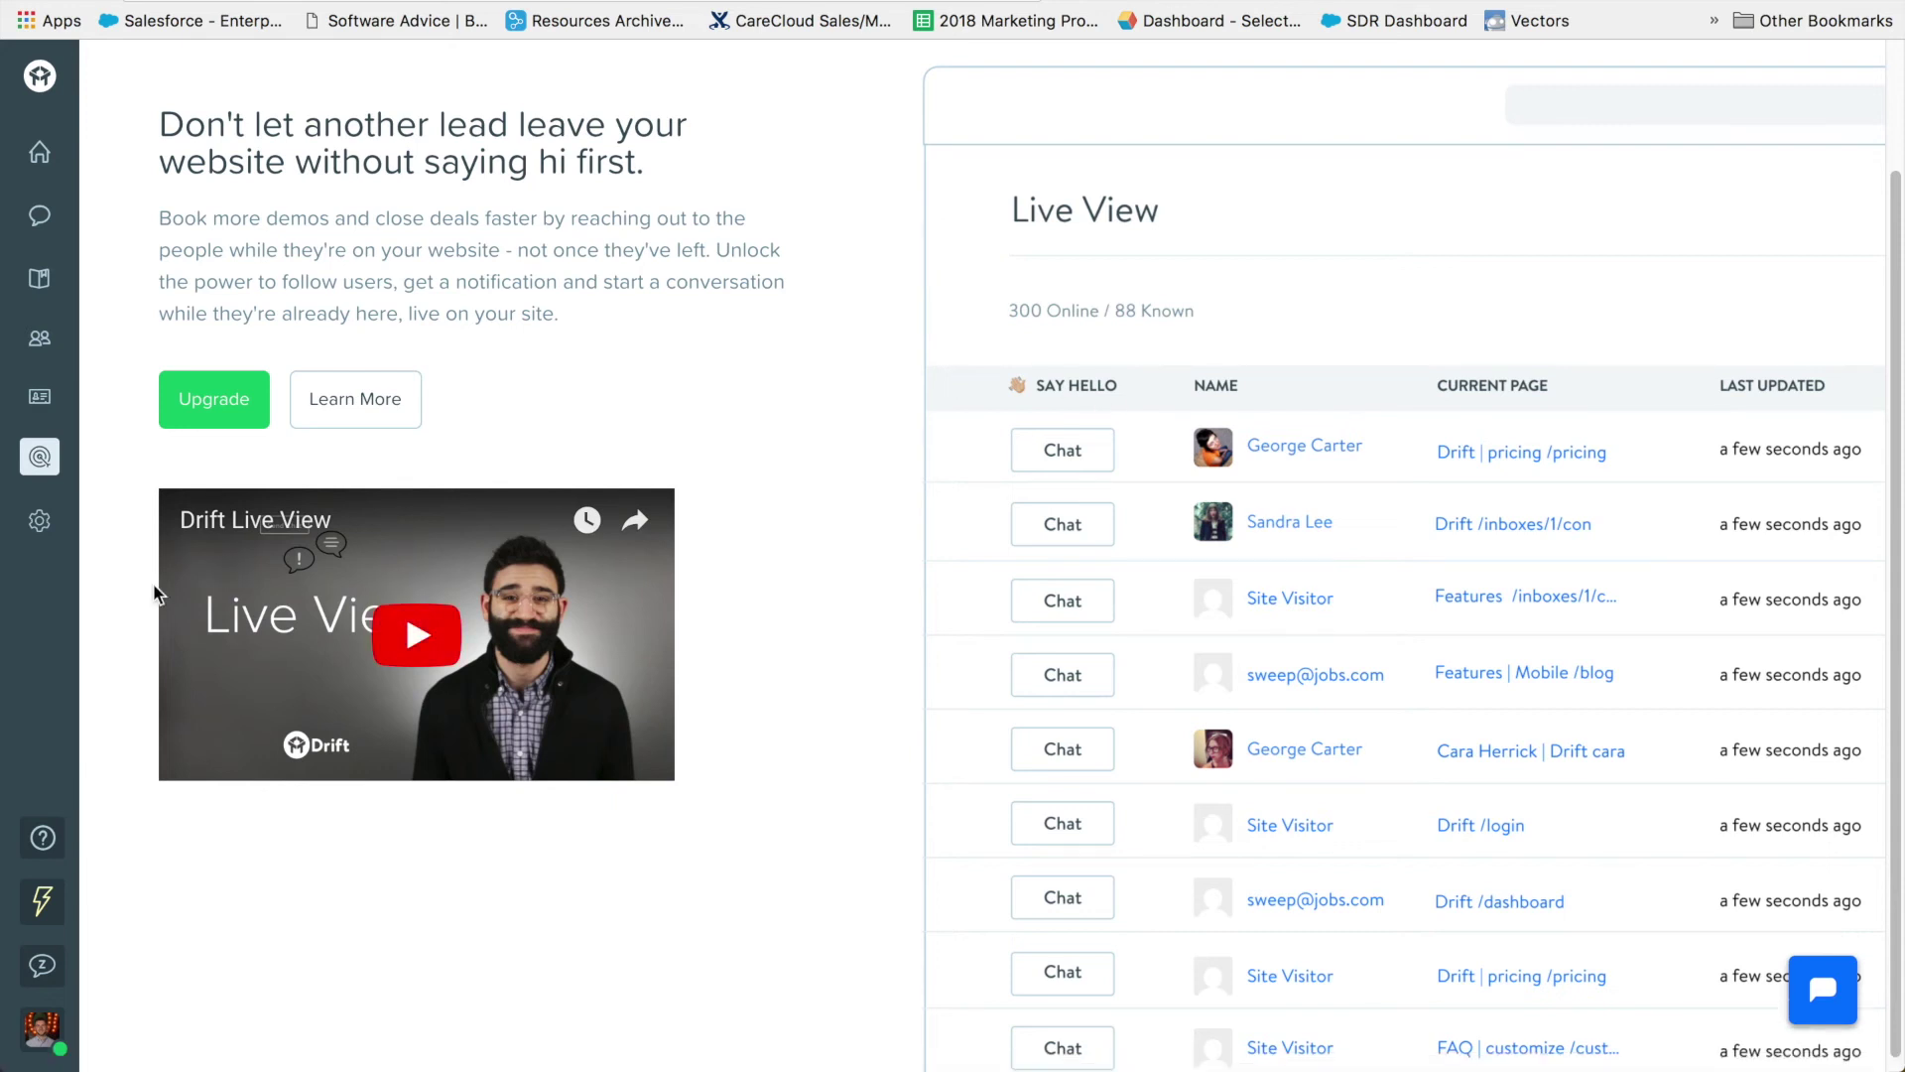
Step: Open Drift's settings and view the personal account information and profile pages
click(39, 525)
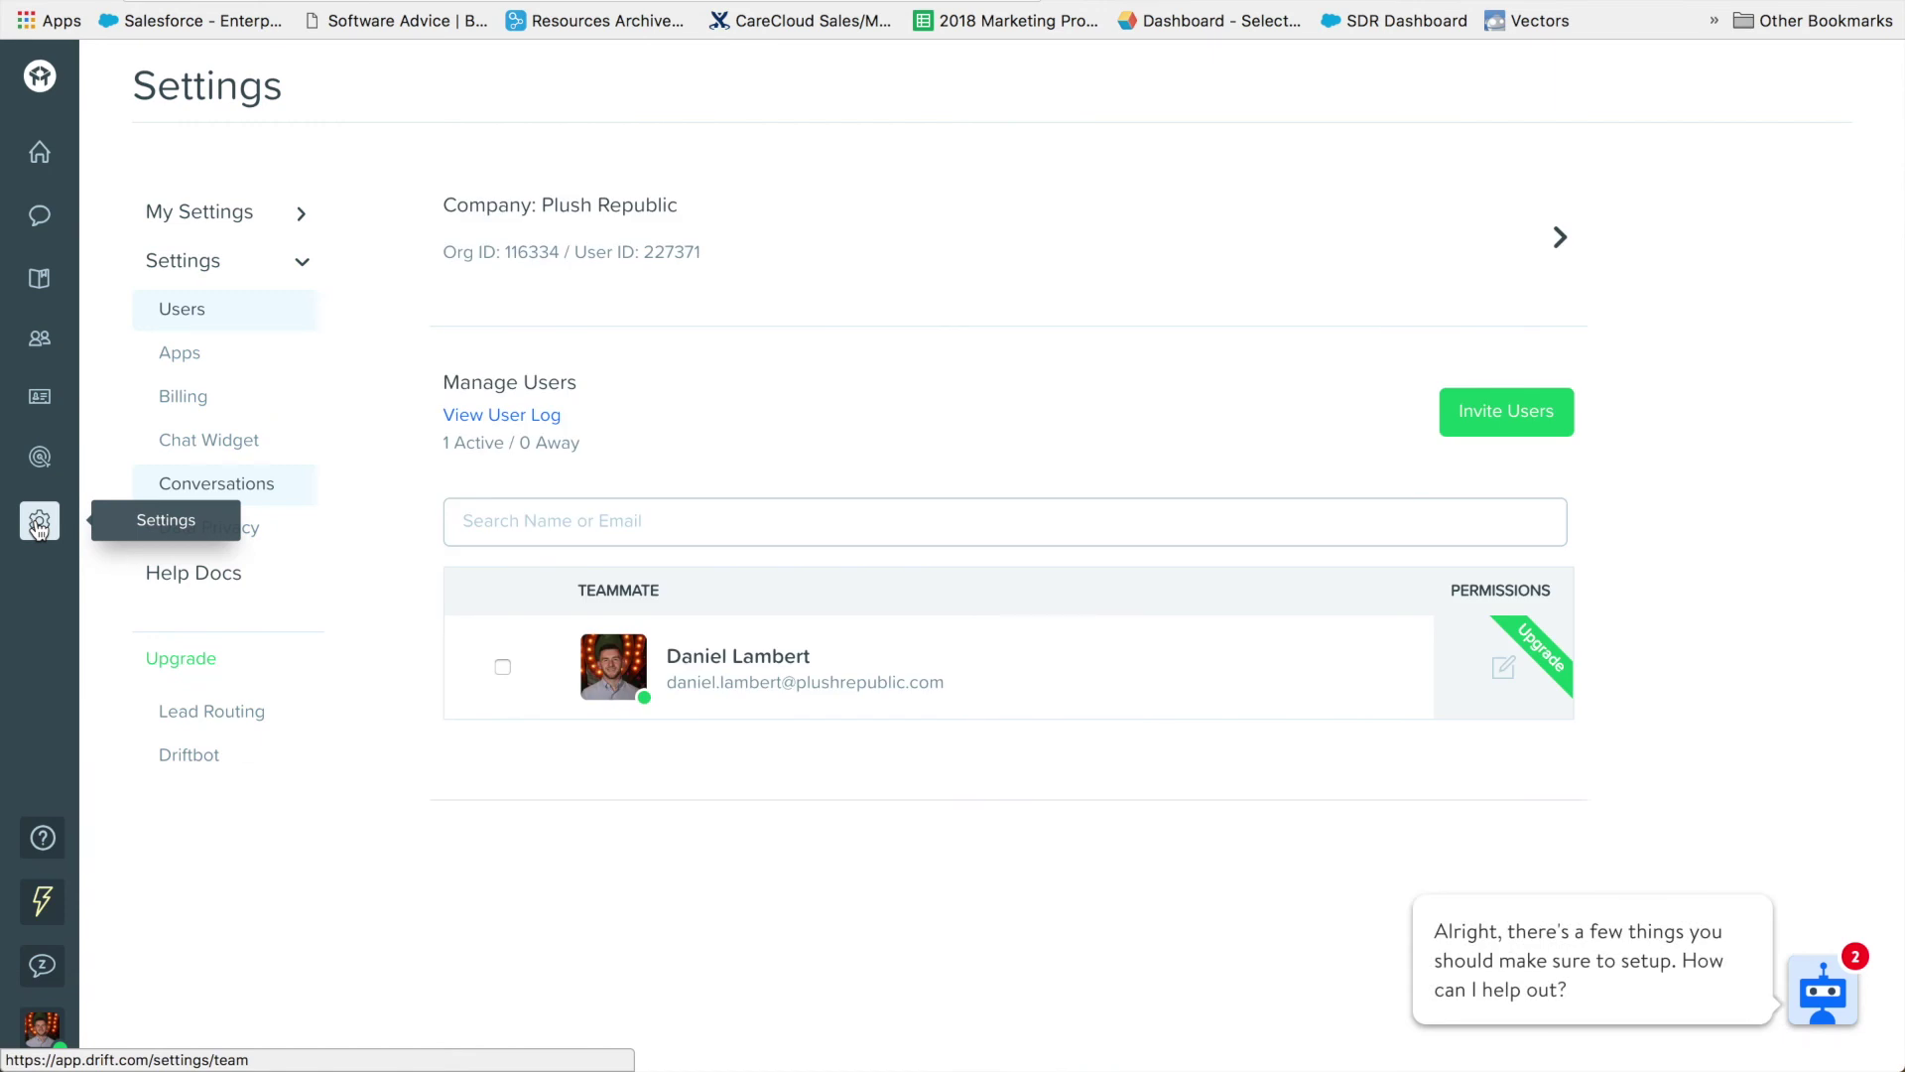
click(238, 211)
click(238, 266)
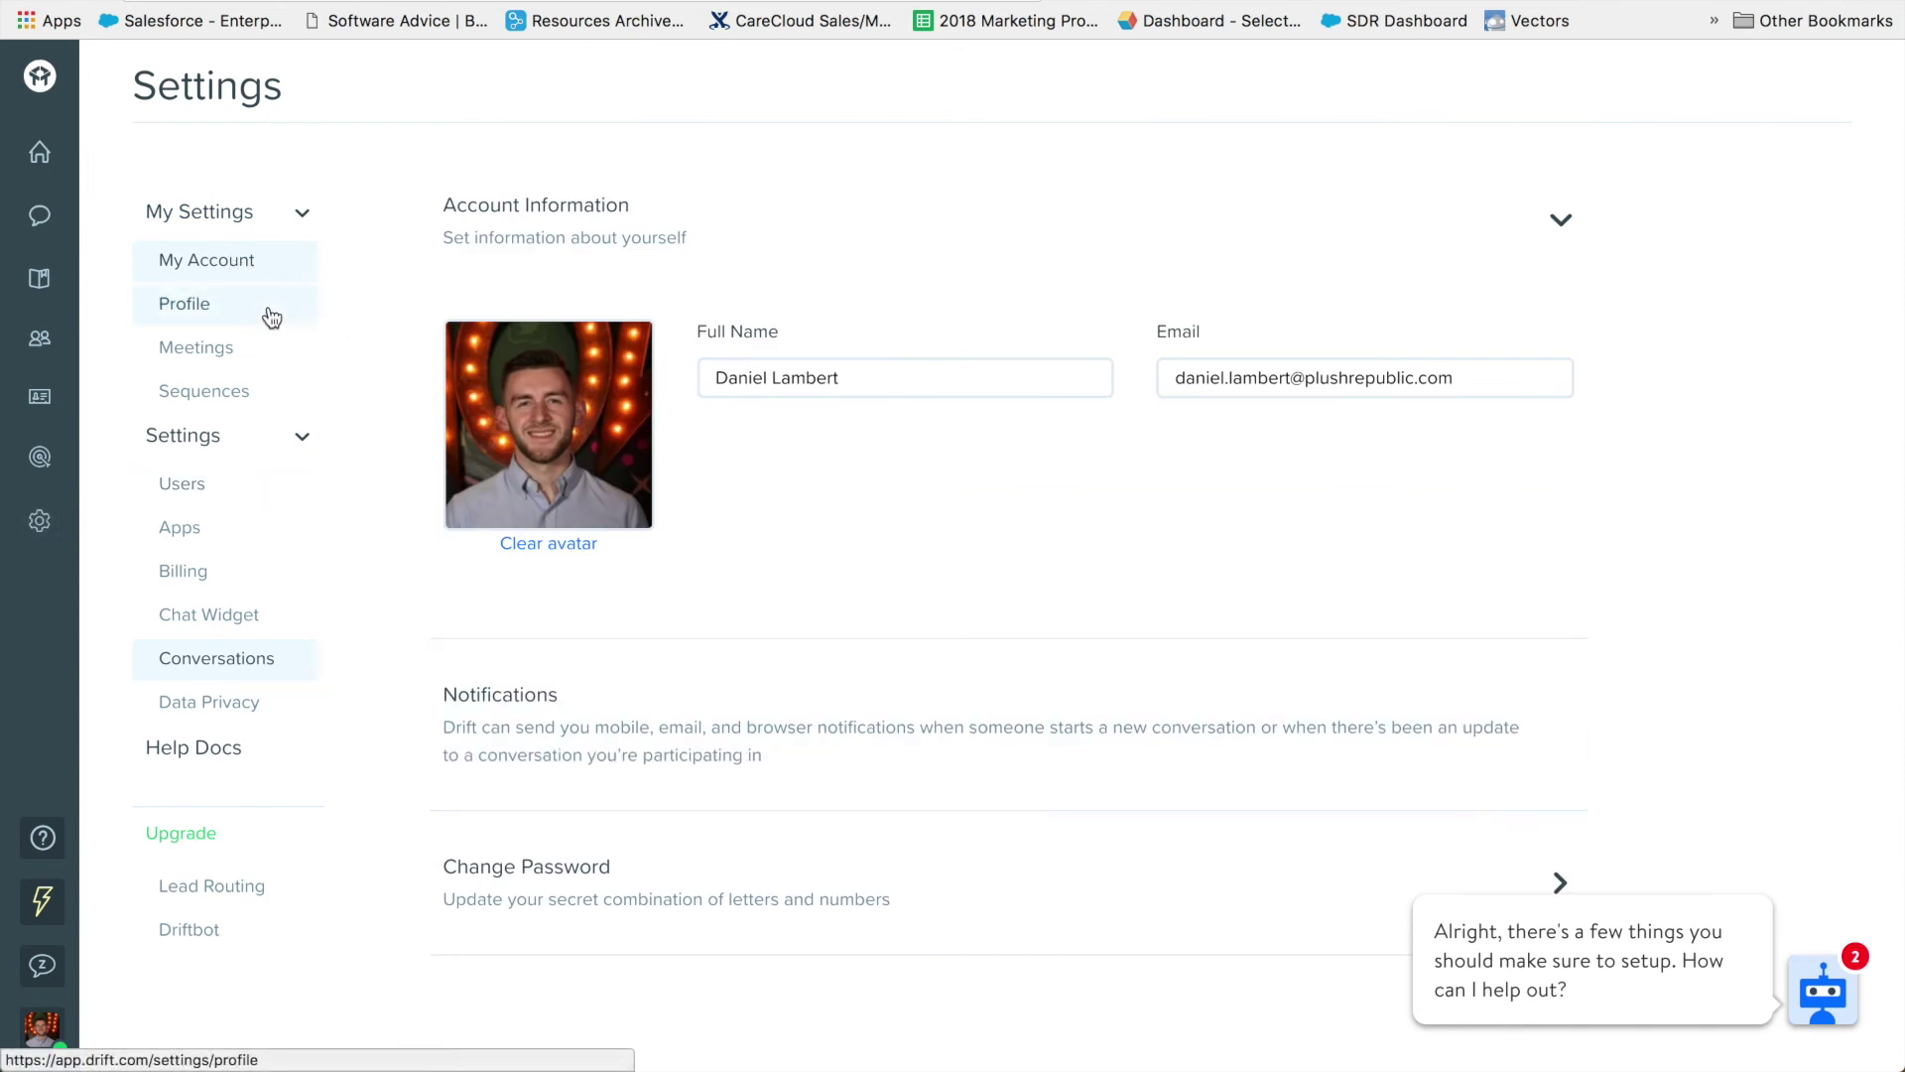
click(231, 307)
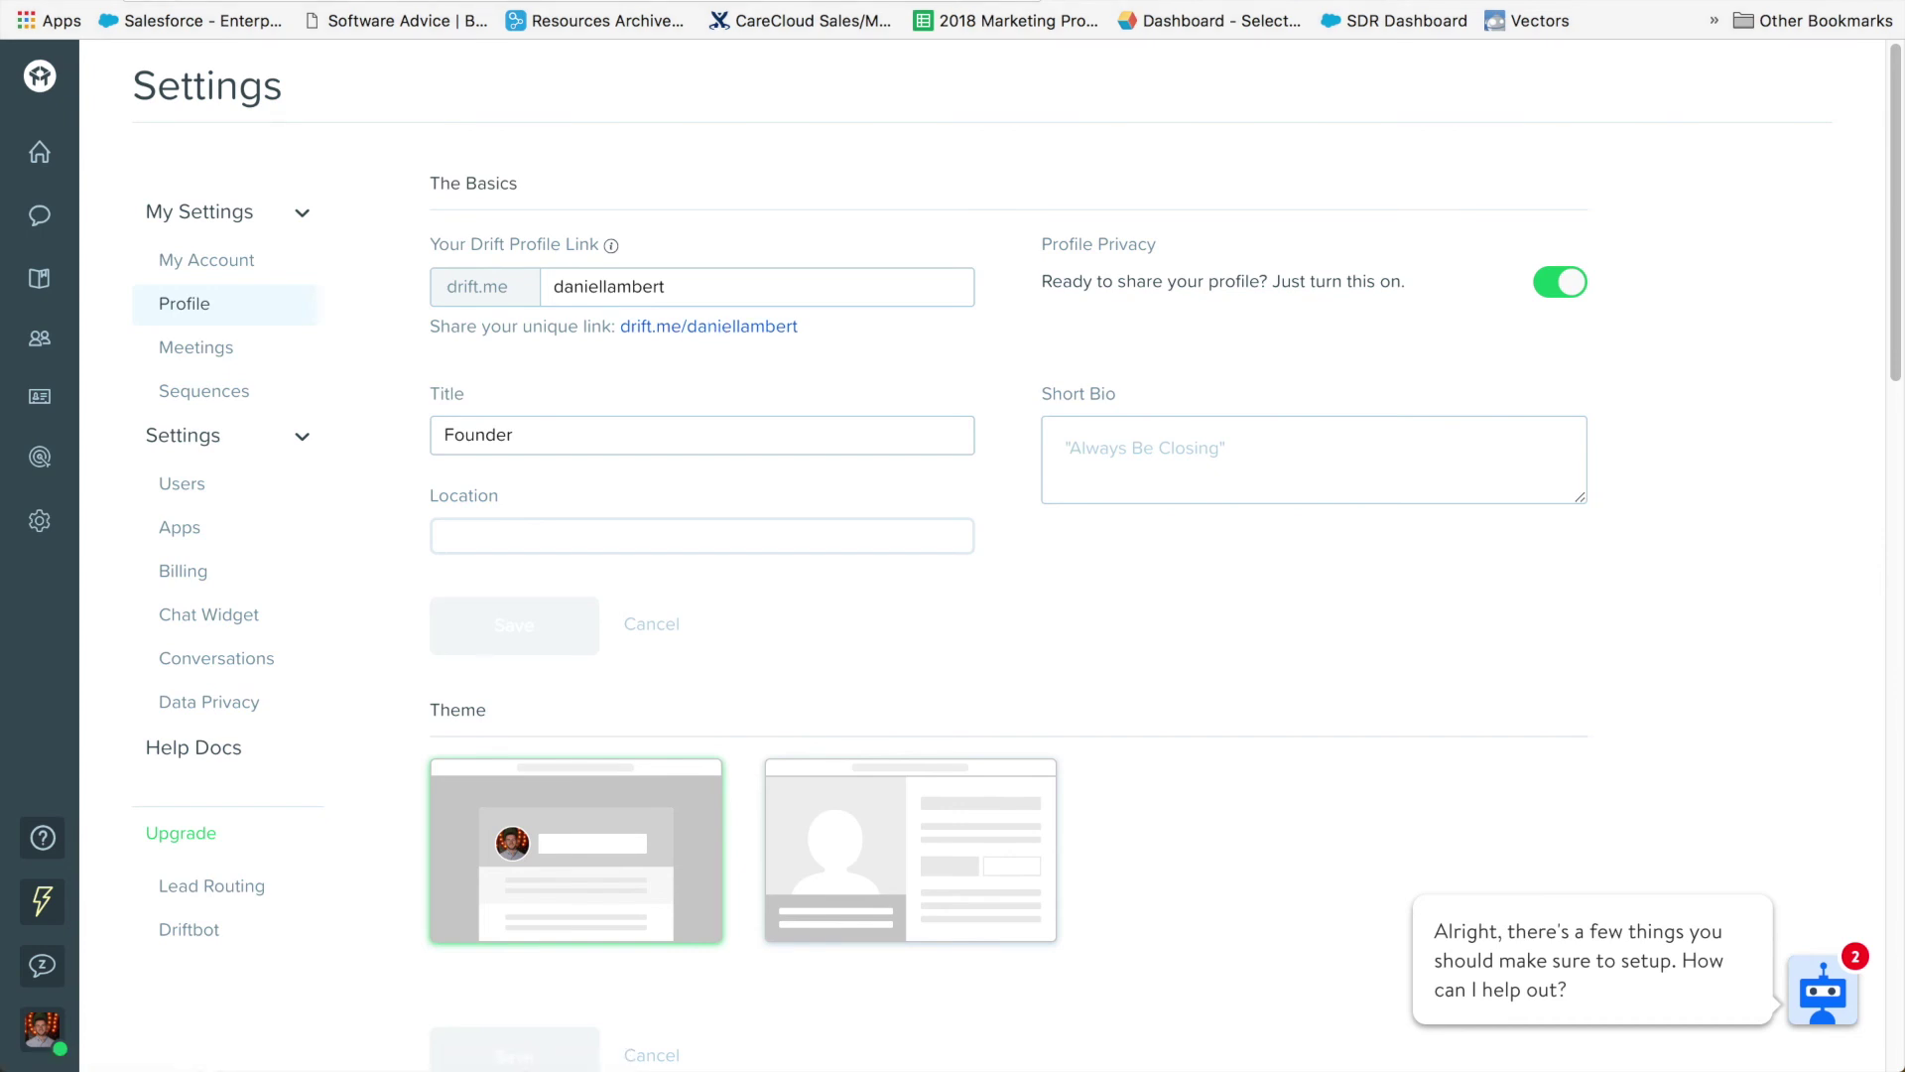
Step: Switch to the Plush Republic website in a separate full-size browser window and inspect its Drift chat widget
key(super+Tab)
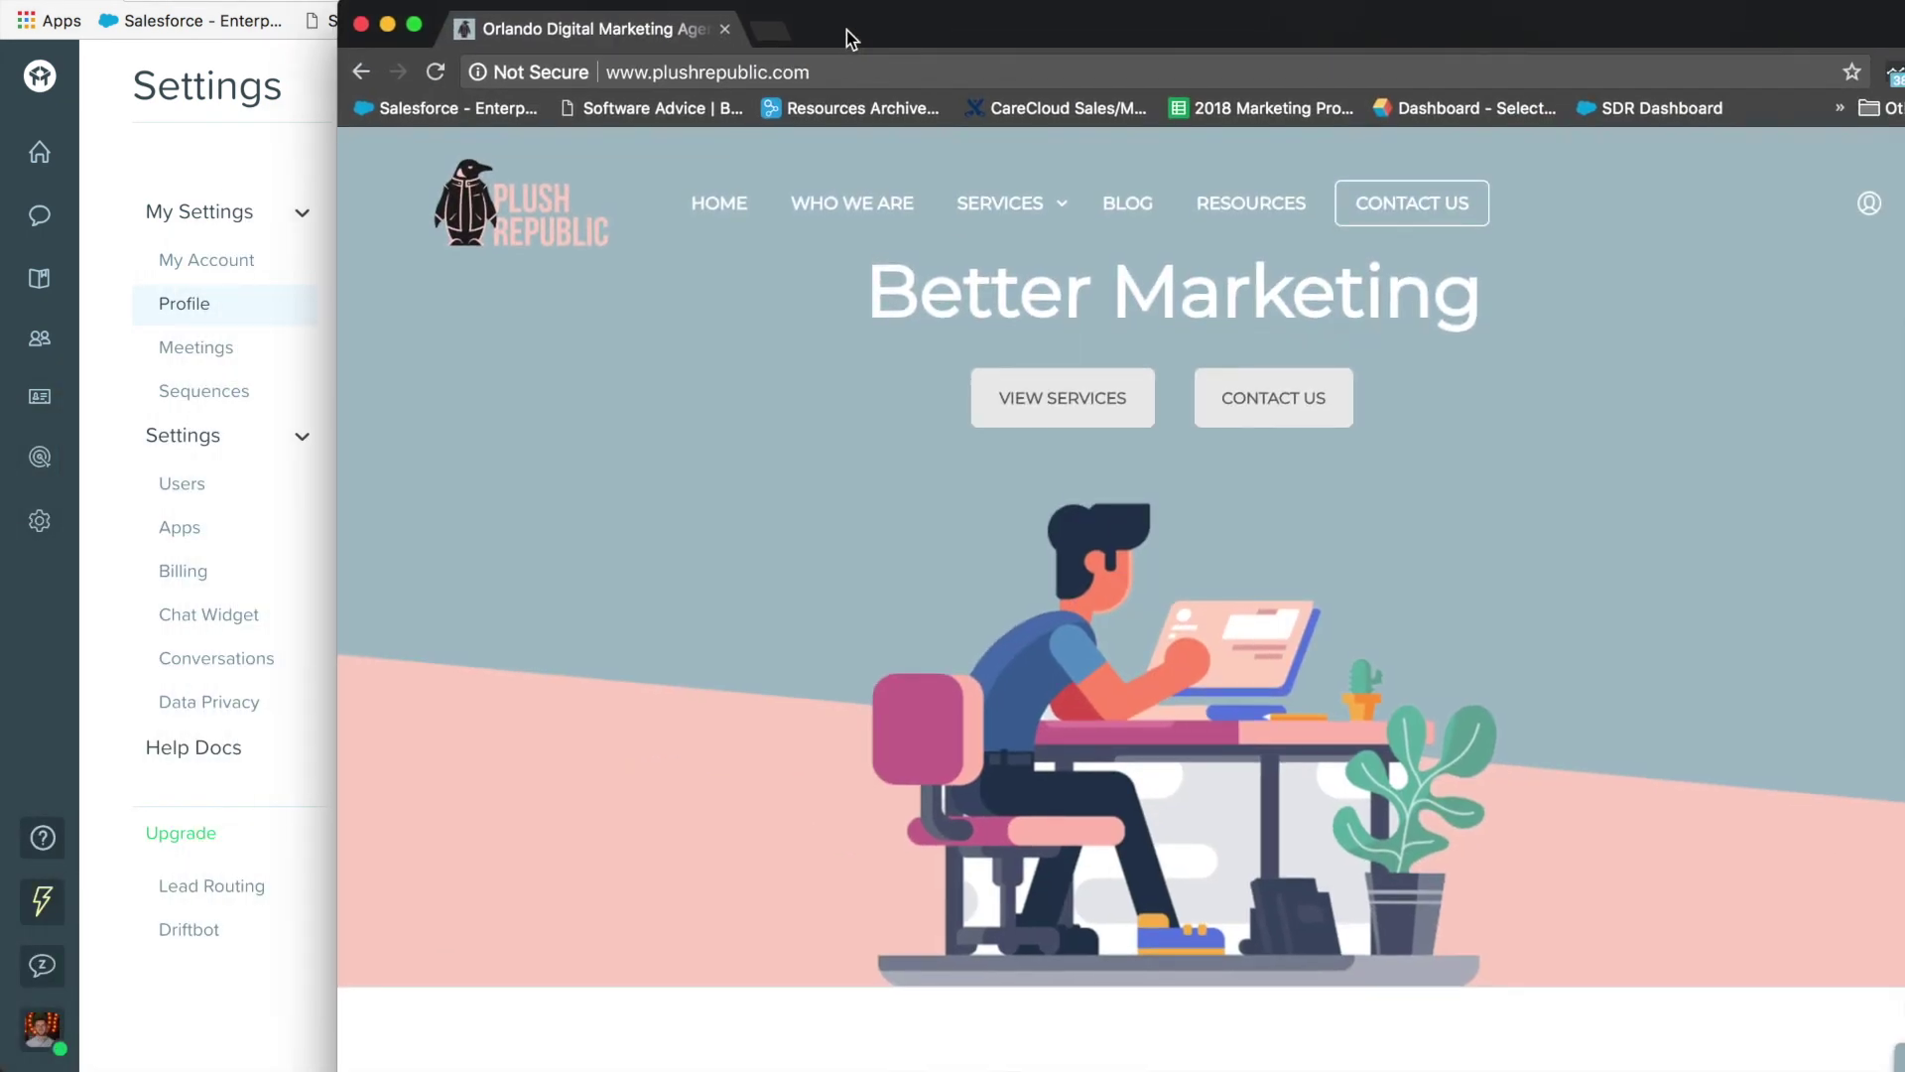
key(ctrl+alt+super+m)
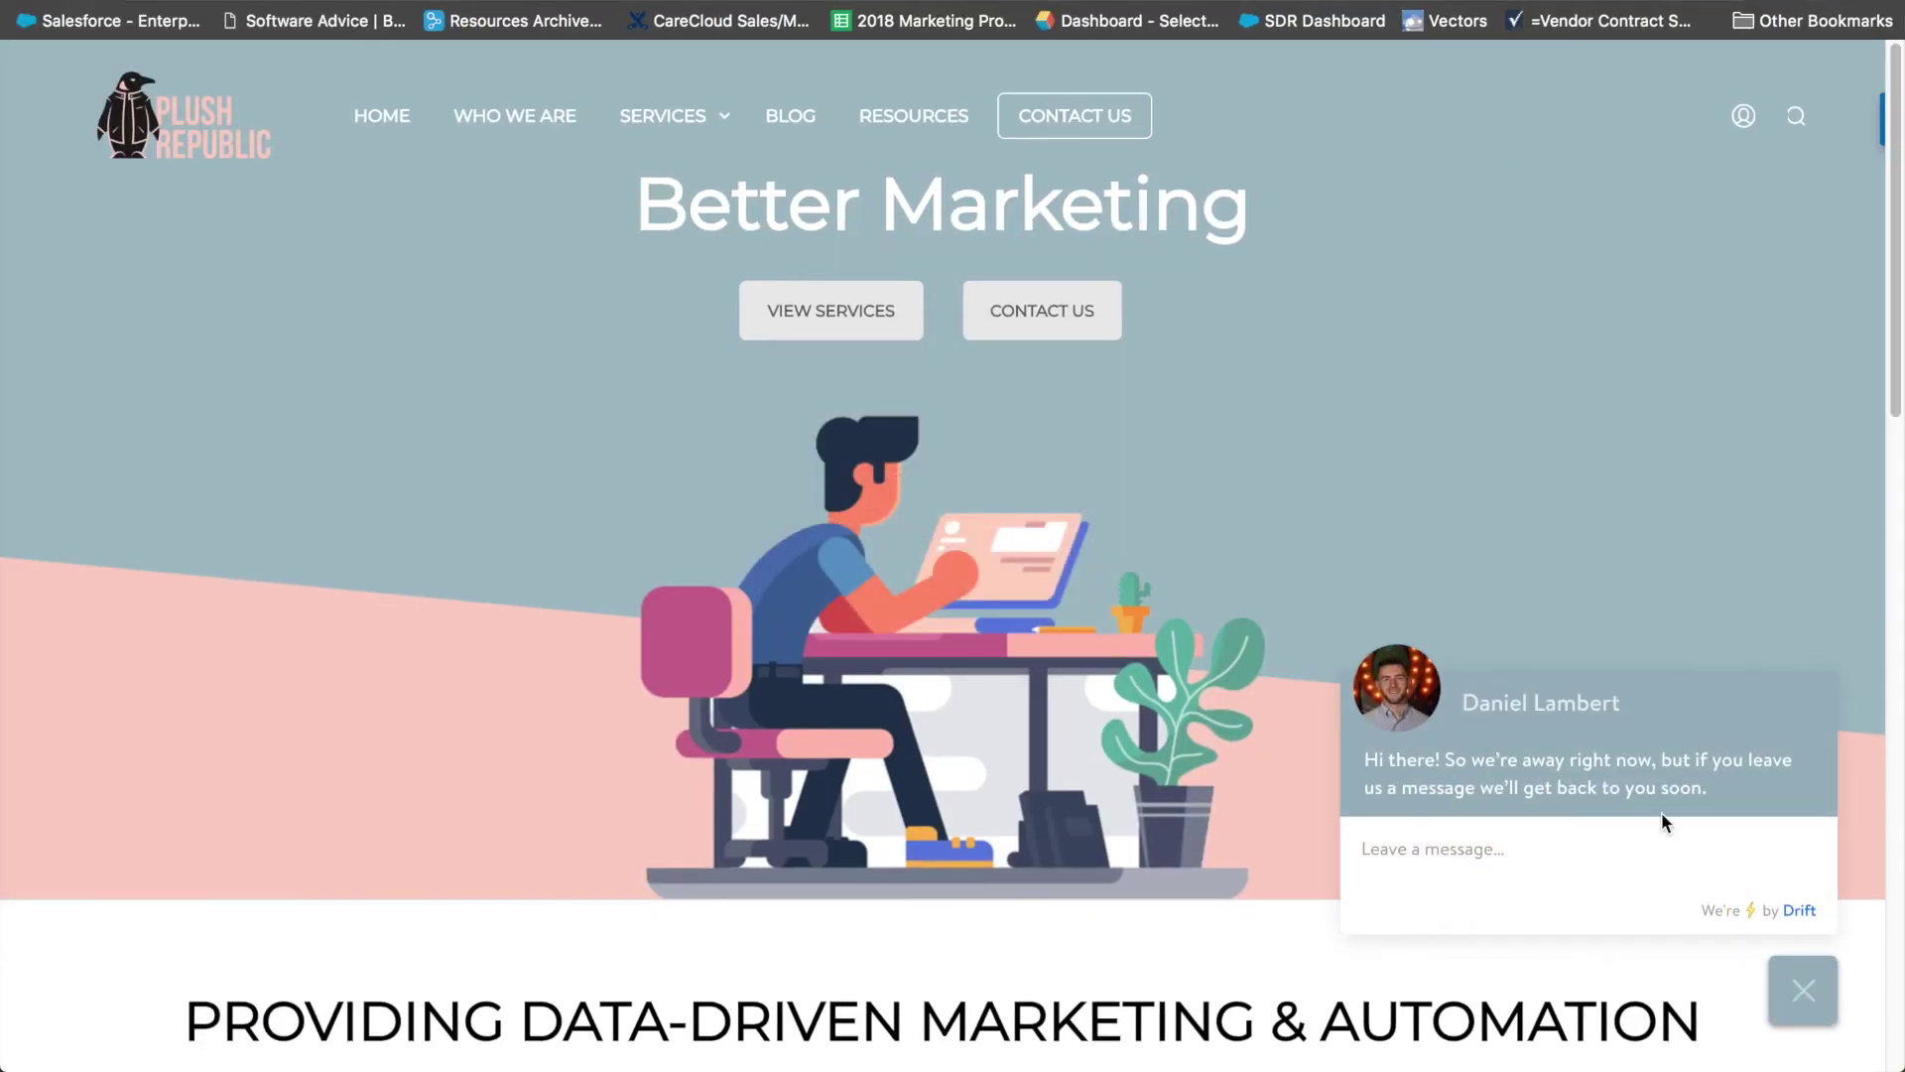
click(1501, 710)
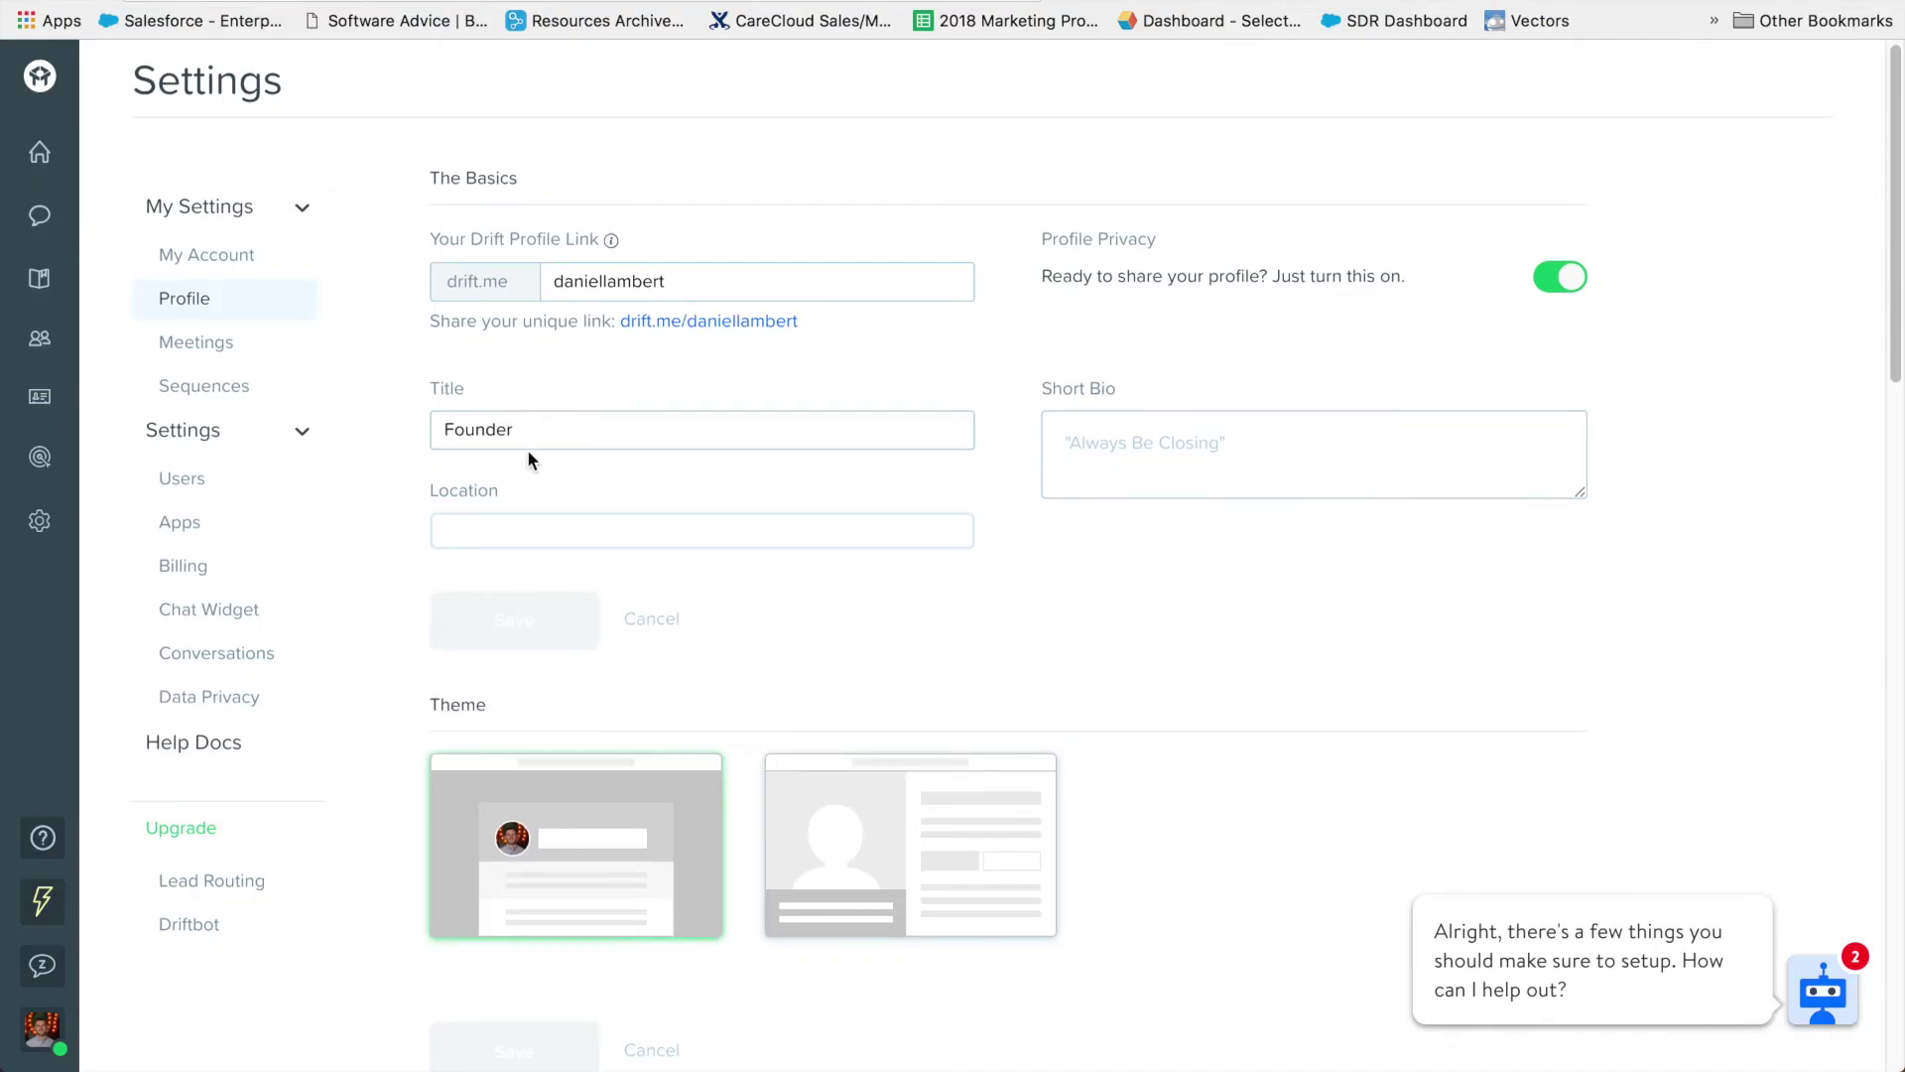
Step: Review the Drift profile settings, from the basics and theme through contact links, welcome messages and extended details
scroll(645, 492, down, 9)
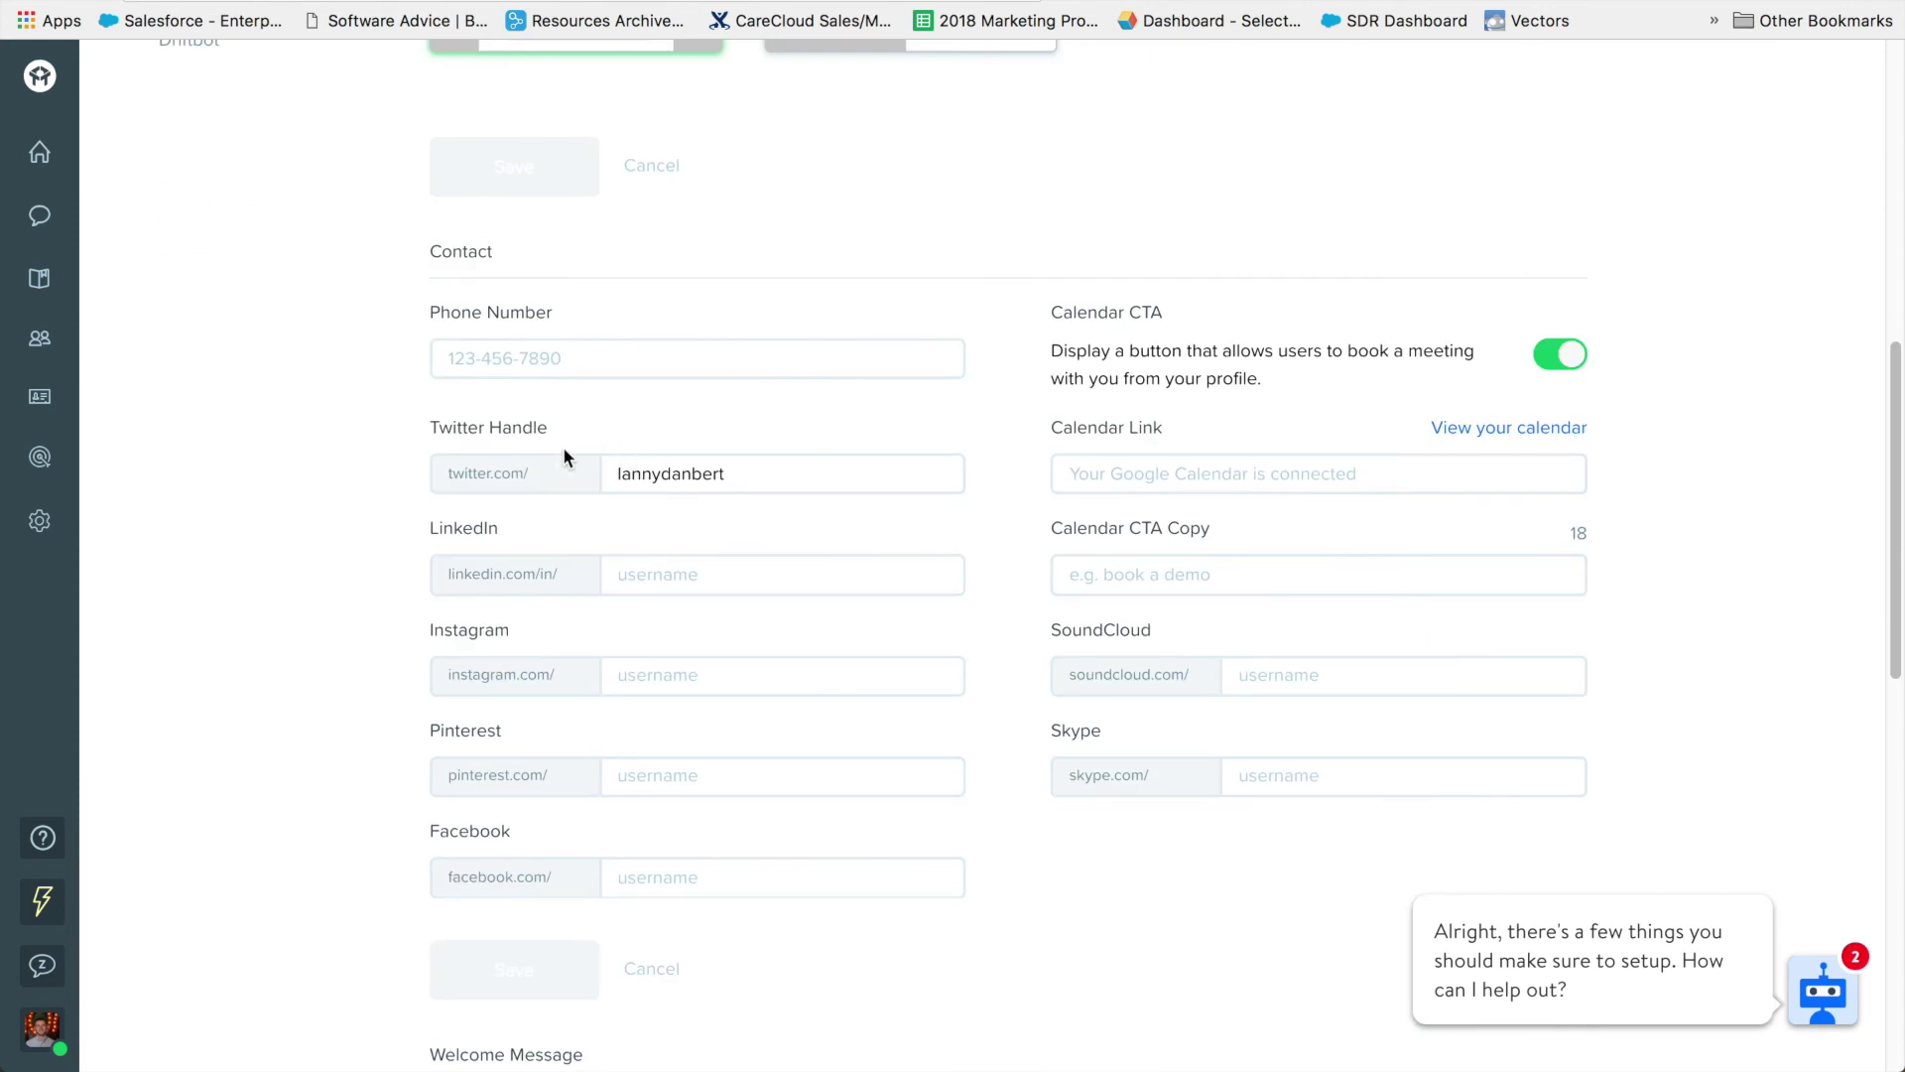
scroll(753, 544, down, 1)
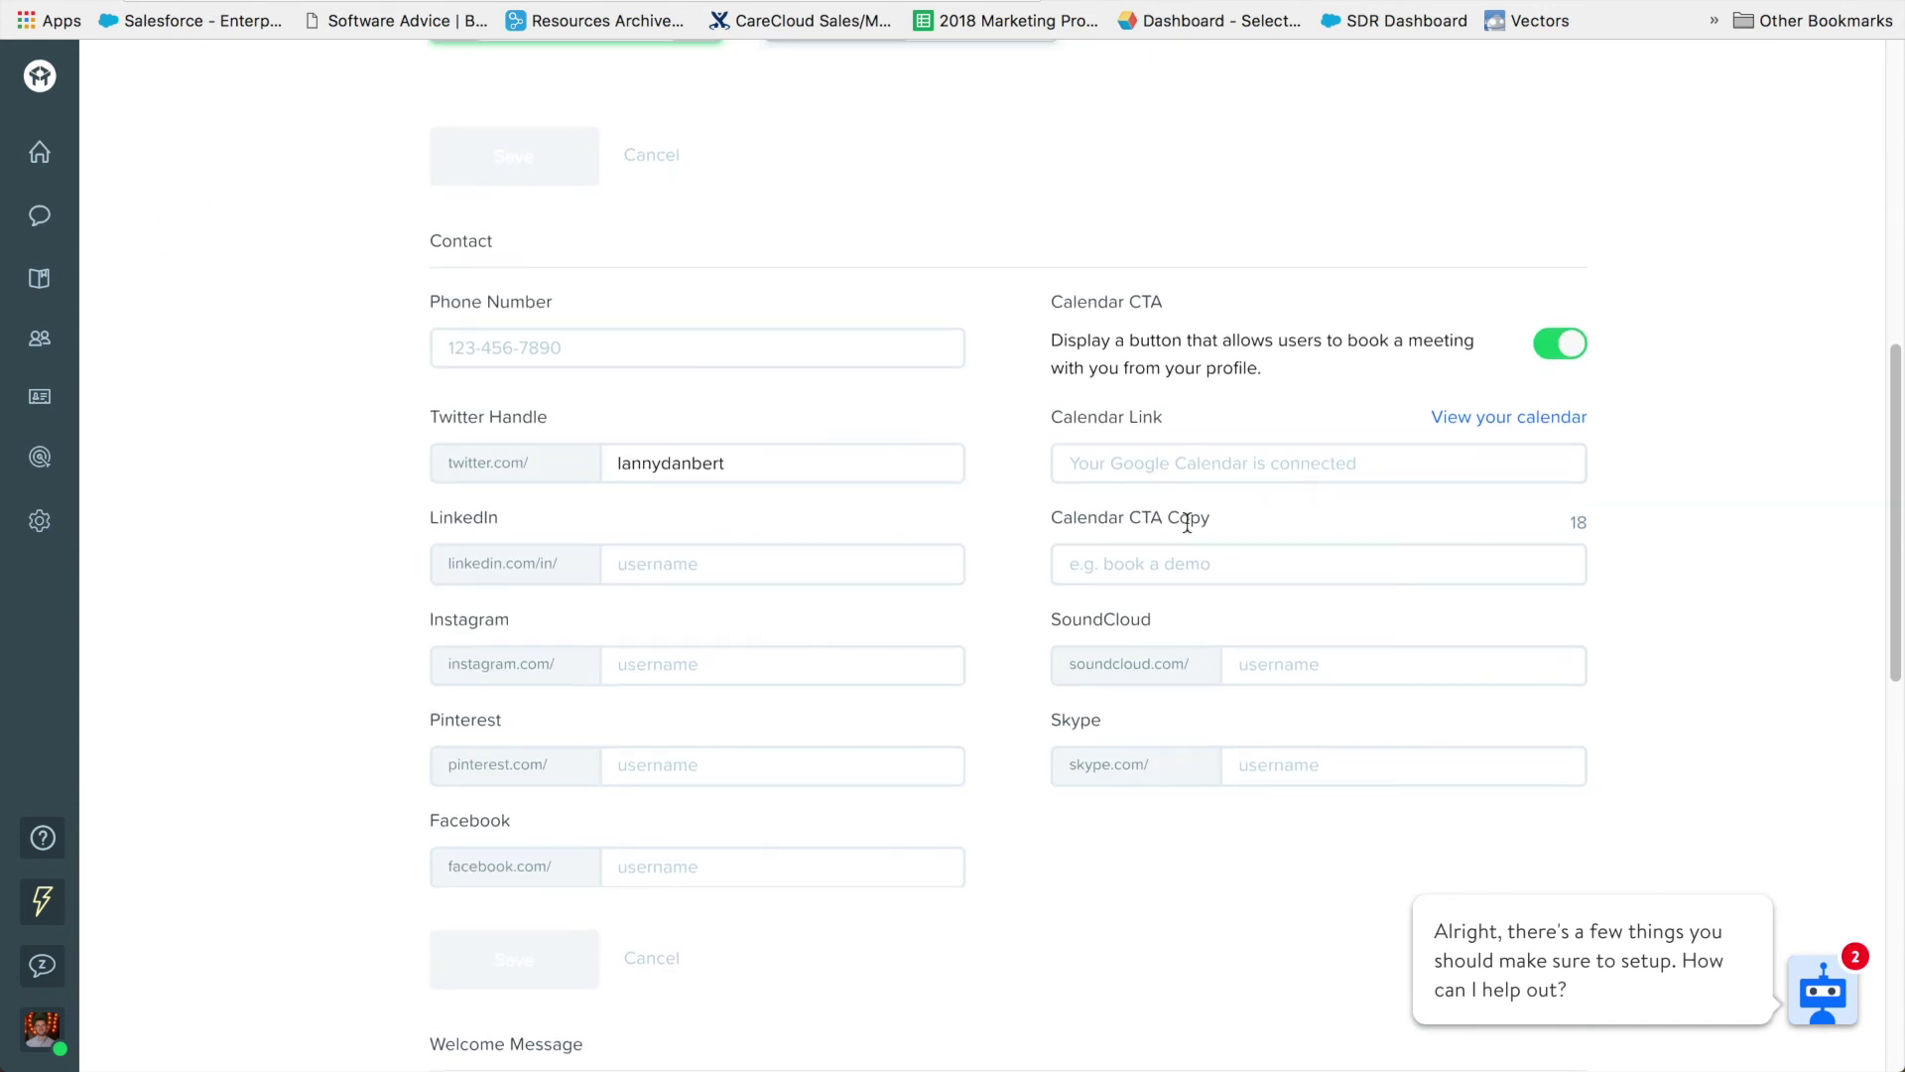
scroll(1191, 476, down, 5)
scroll(931, 645, down, 1)
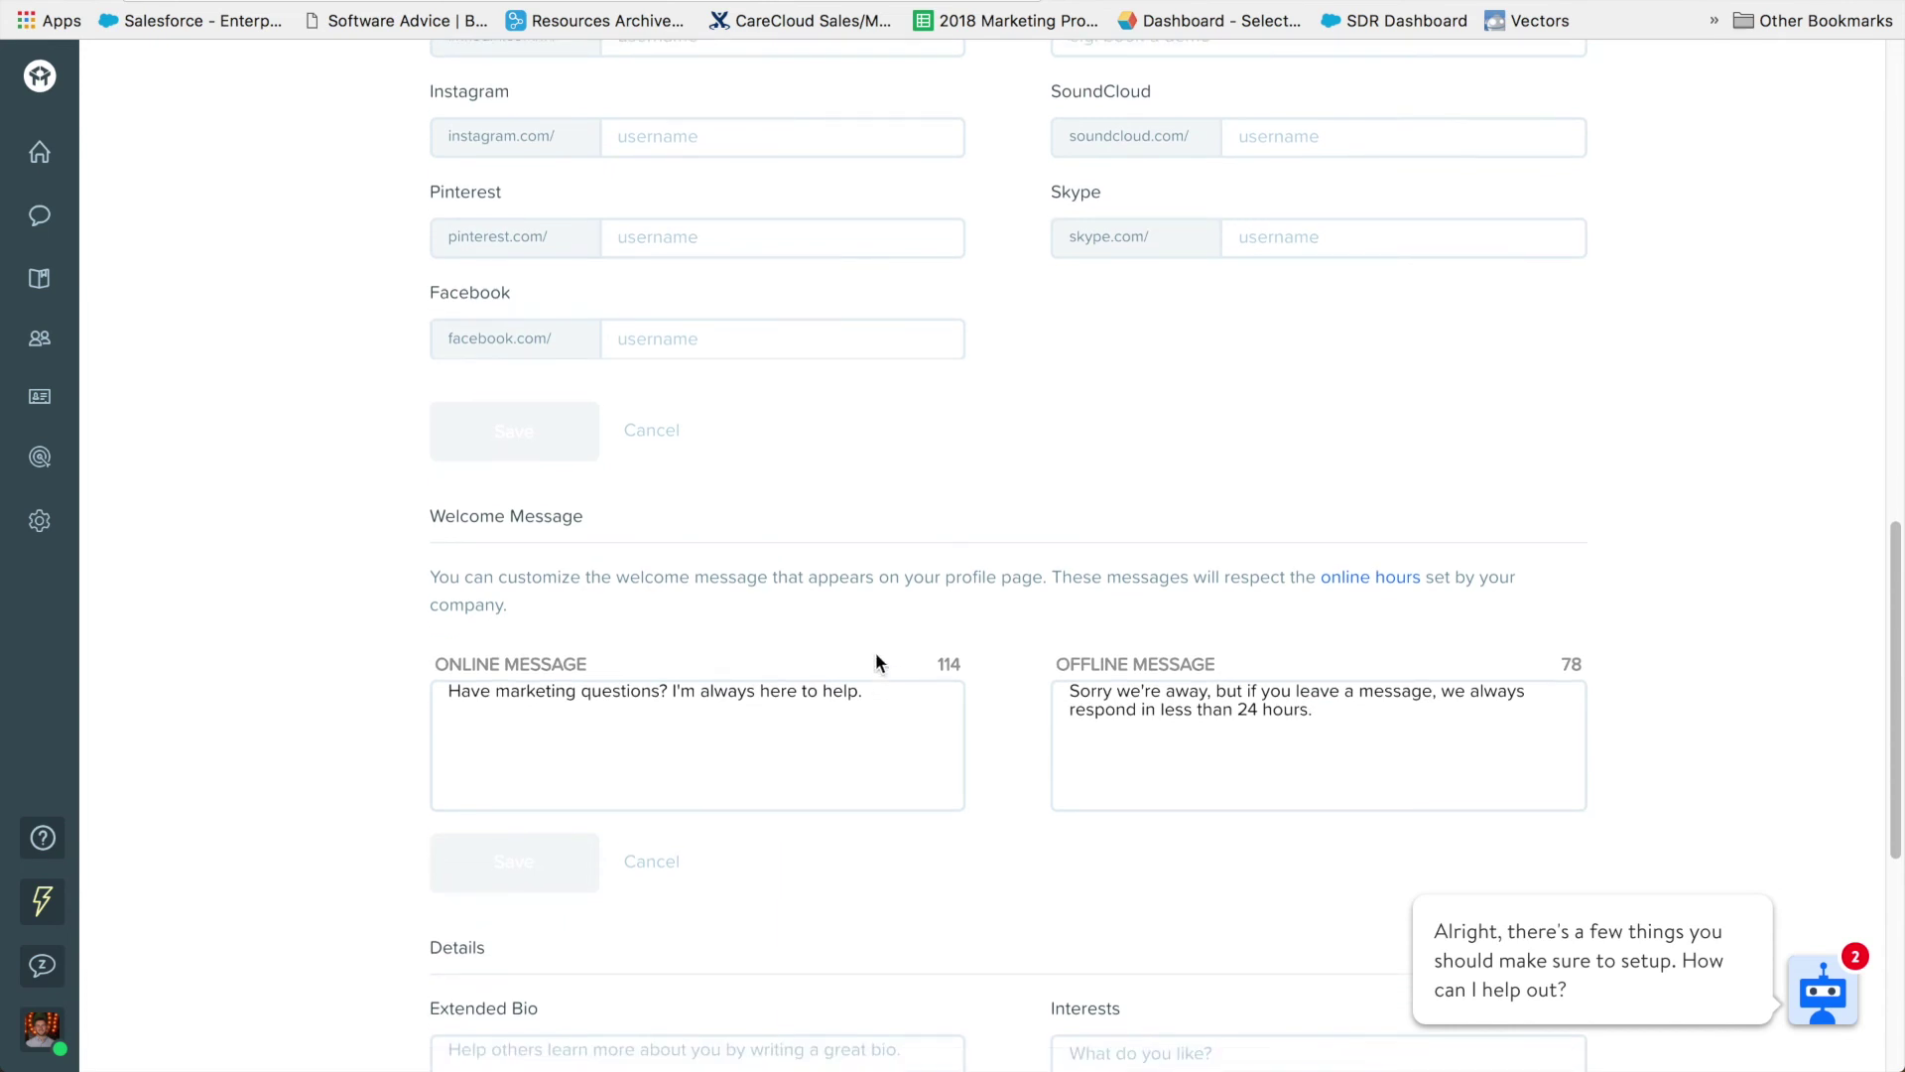
scroll(909, 656, down, 6)
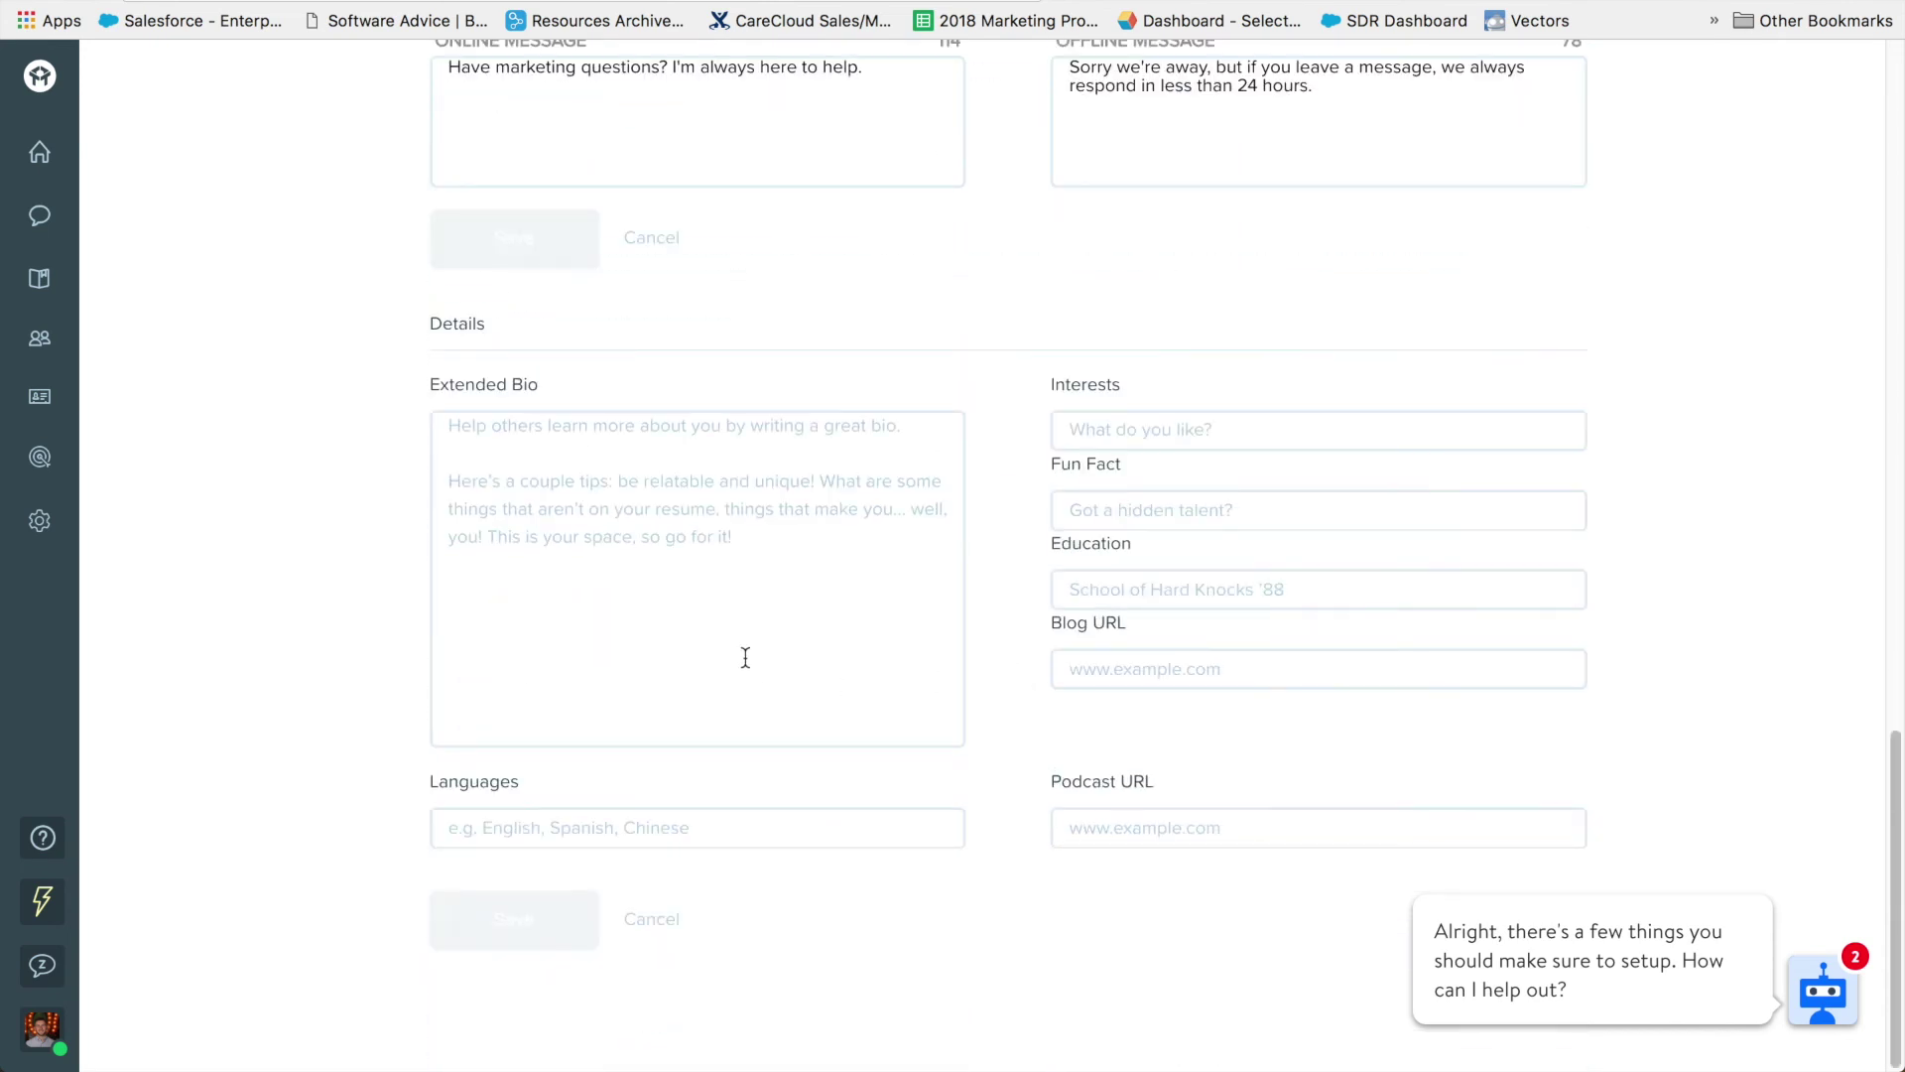
scroll(893, 615, up, 2)
scroll(1092, 754, down, 2)
scroll(1056, 555, up, 10)
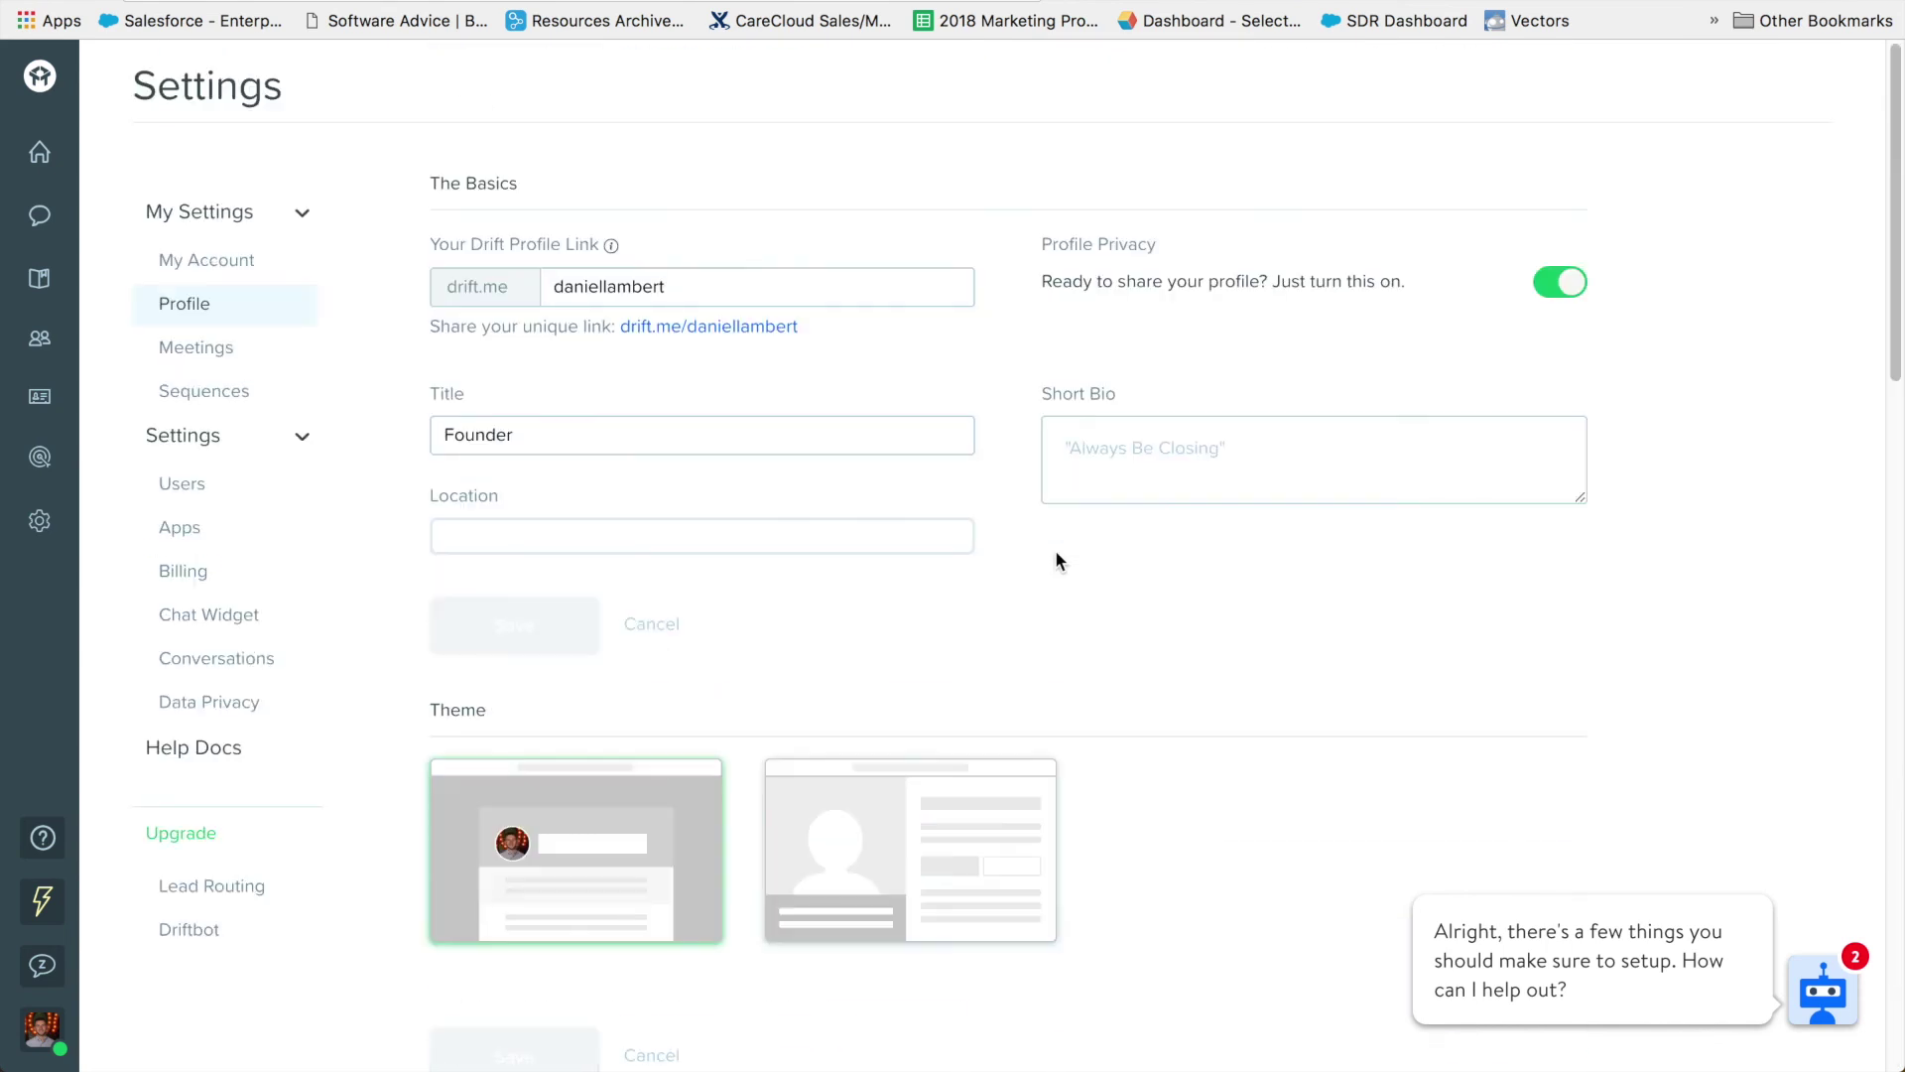
Step: Open the Meetings settings, review the edit form of the Plush Republic Meeting type, and return to the calendar settings
click(198, 347)
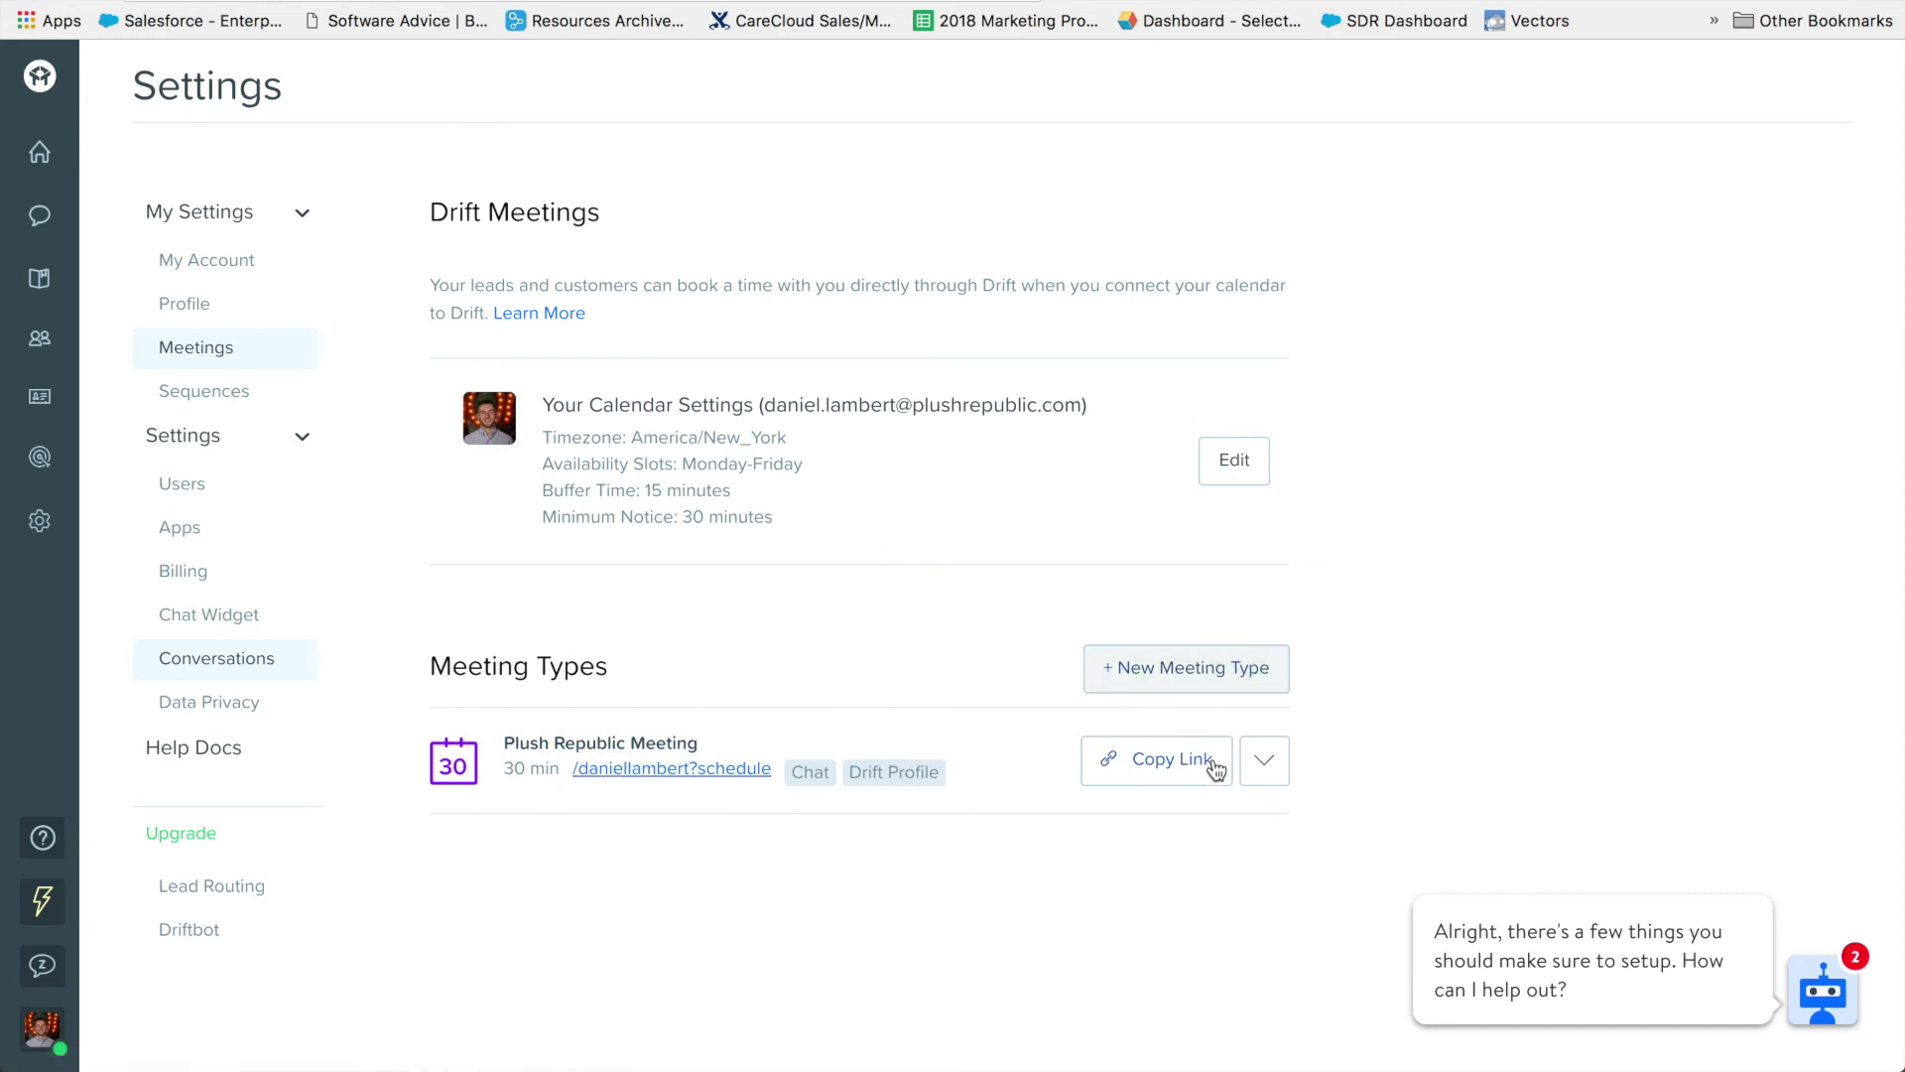
click(1258, 773)
click(1246, 817)
scroll(1123, 699, down, 1)
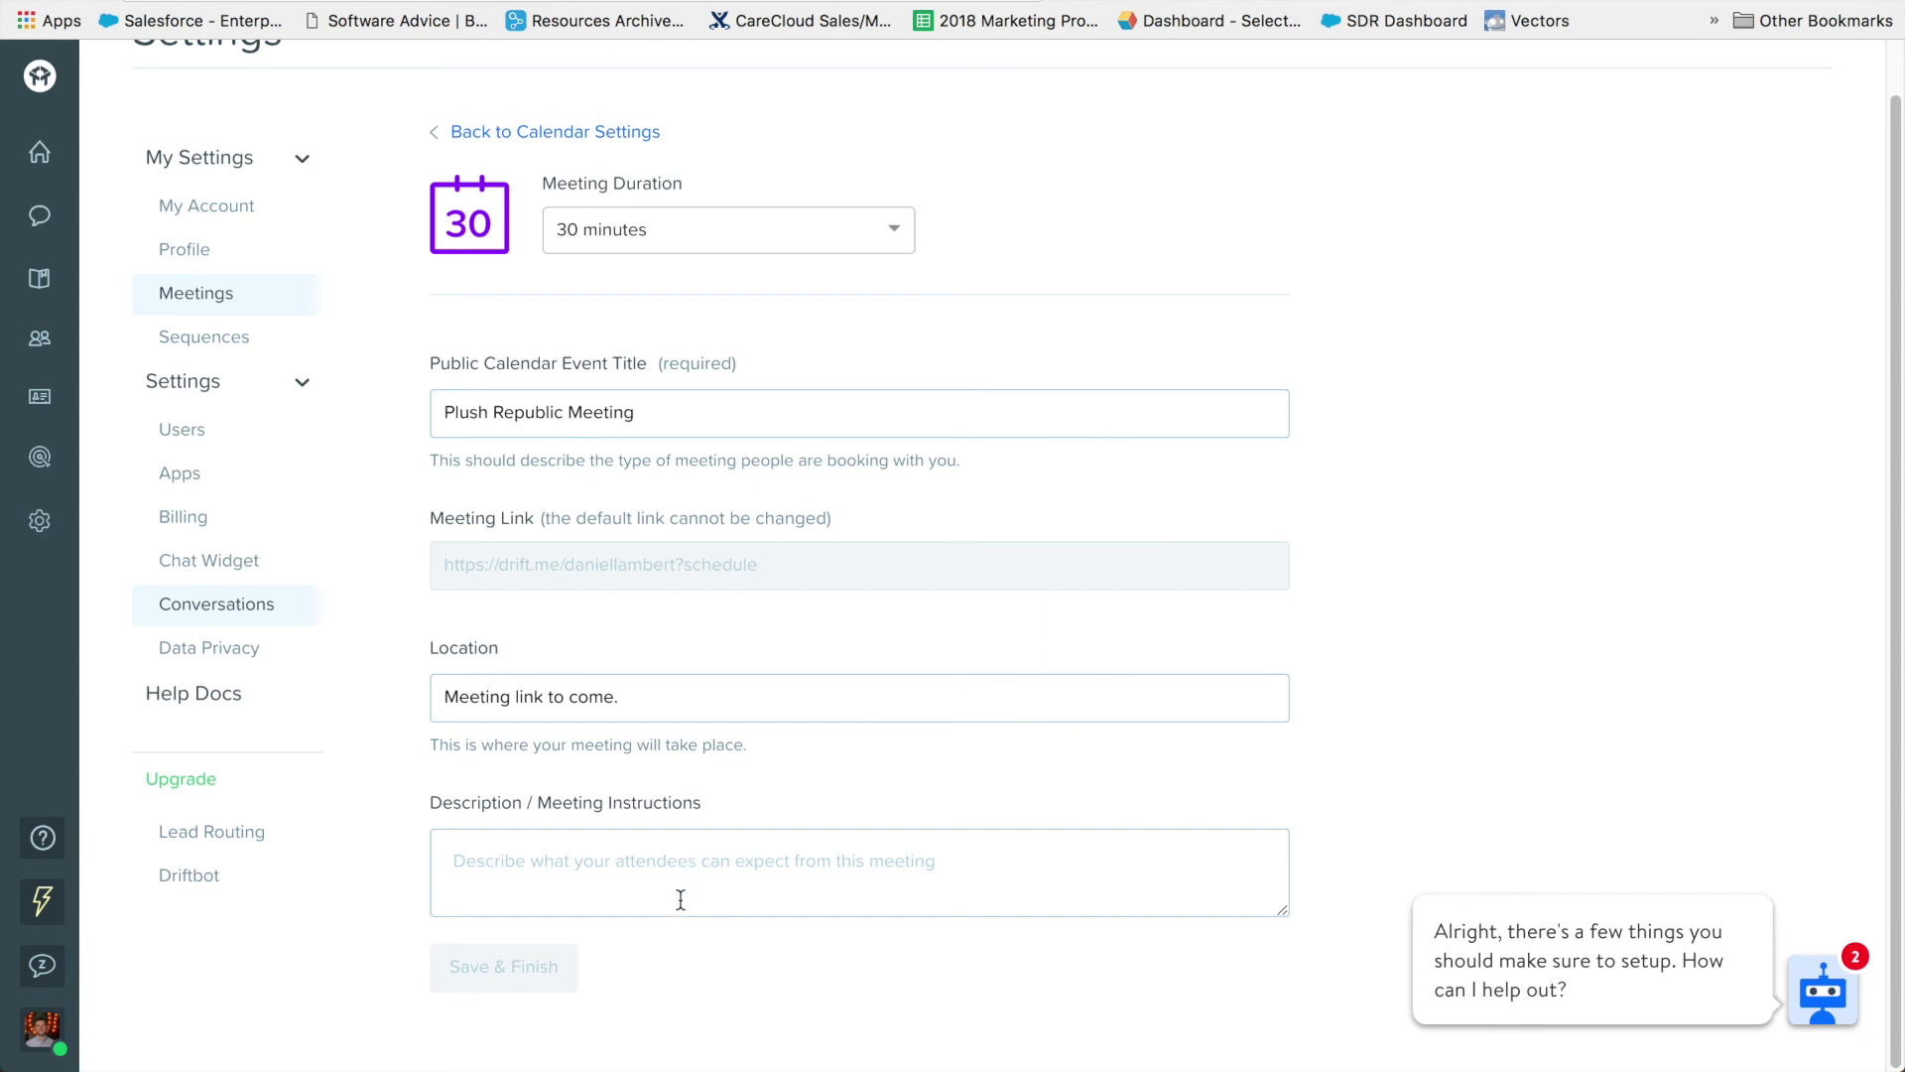
scroll(983, 421, up, 1)
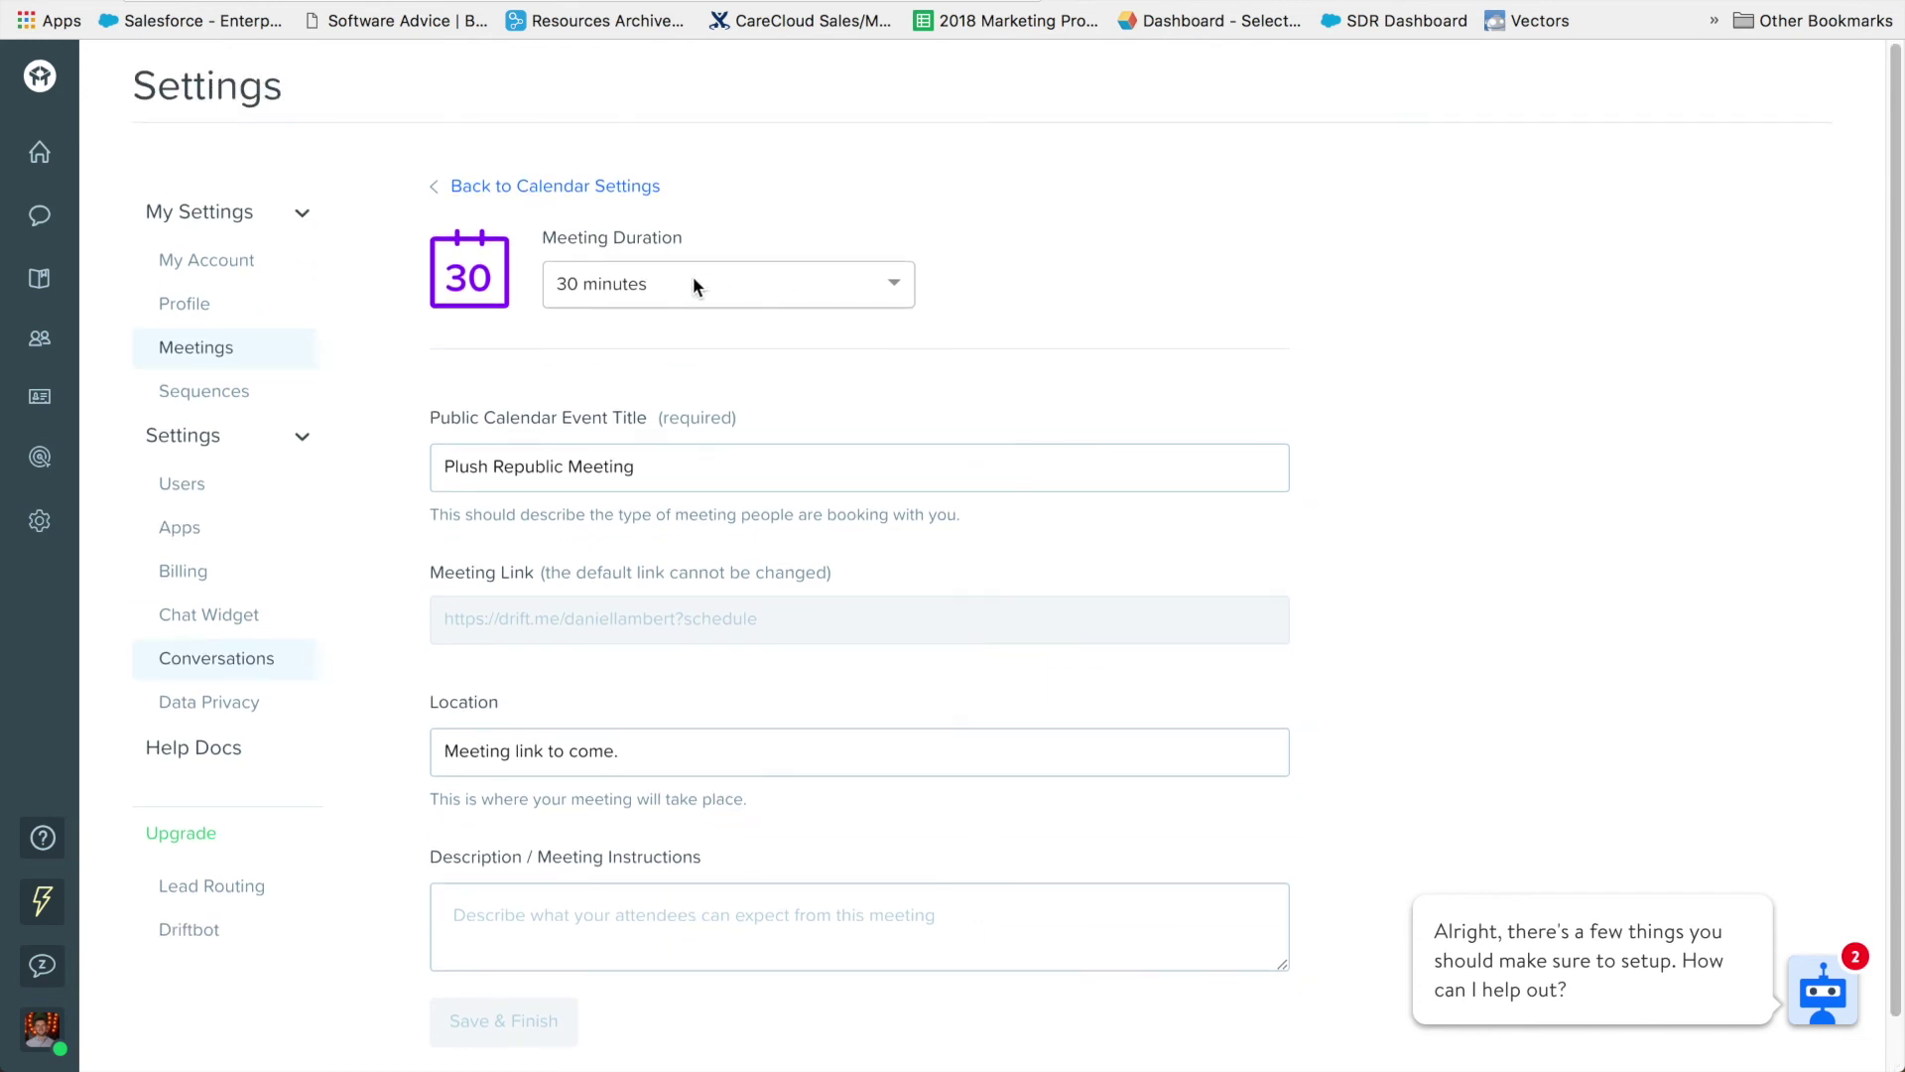
click(527, 187)
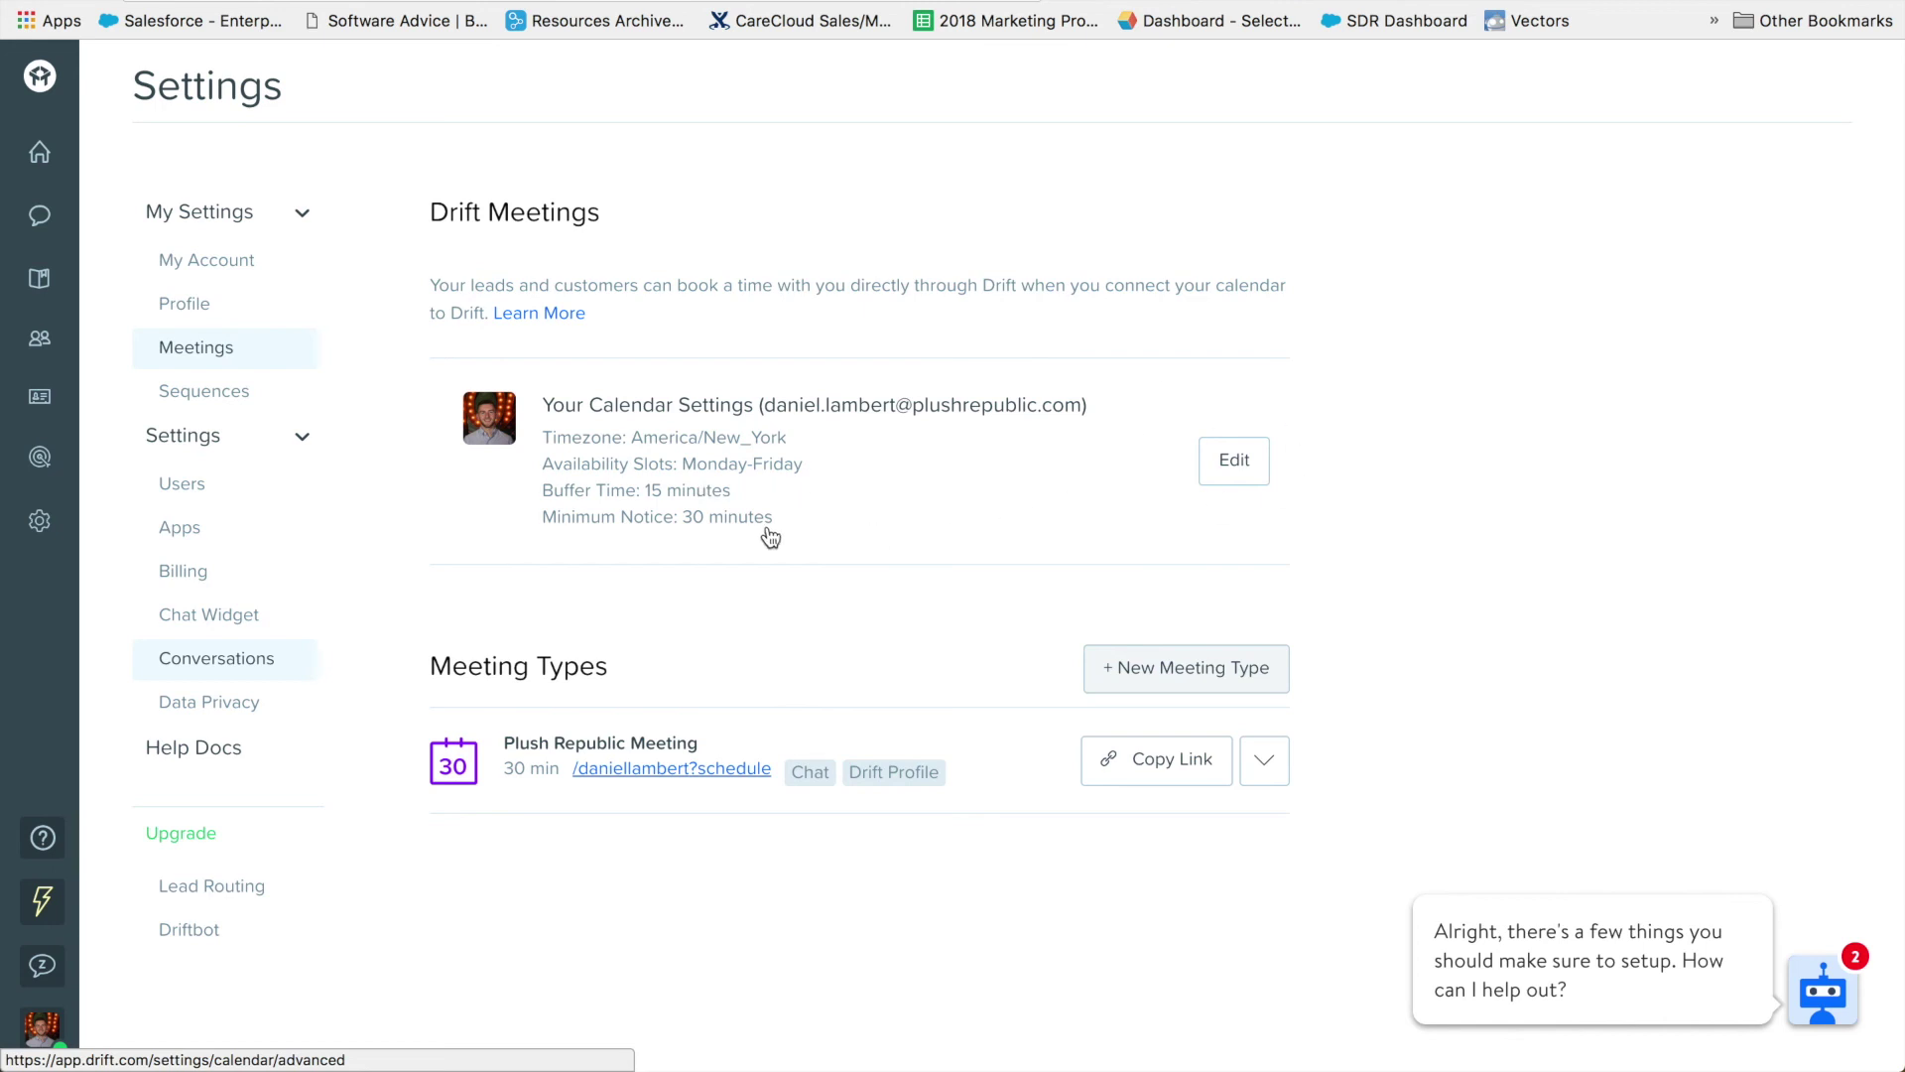
Step: Review the Sequences settings with the Chrome extension, Gmail, CRM and signature options, and view the Users page
click(226, 413)
scroll(594, 506, down, 3)
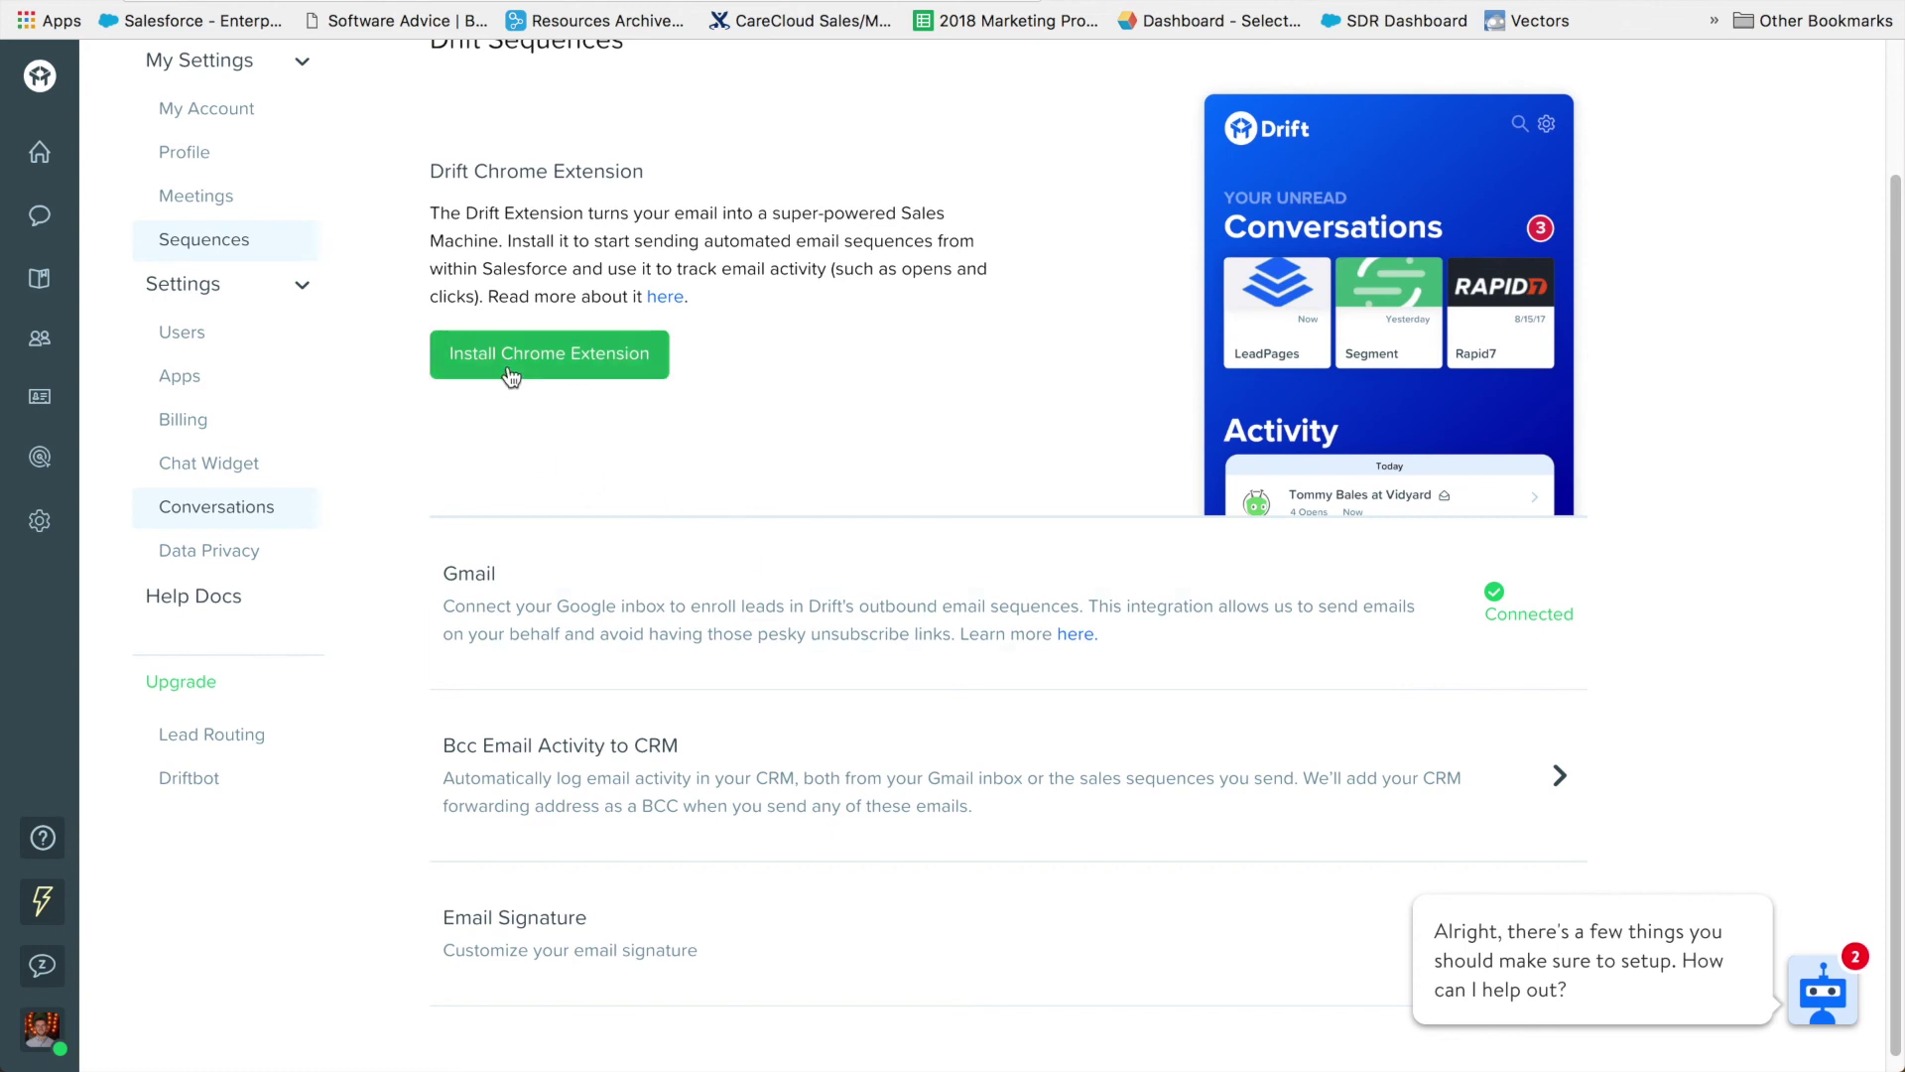
scroll(1051, 635, down, 1)
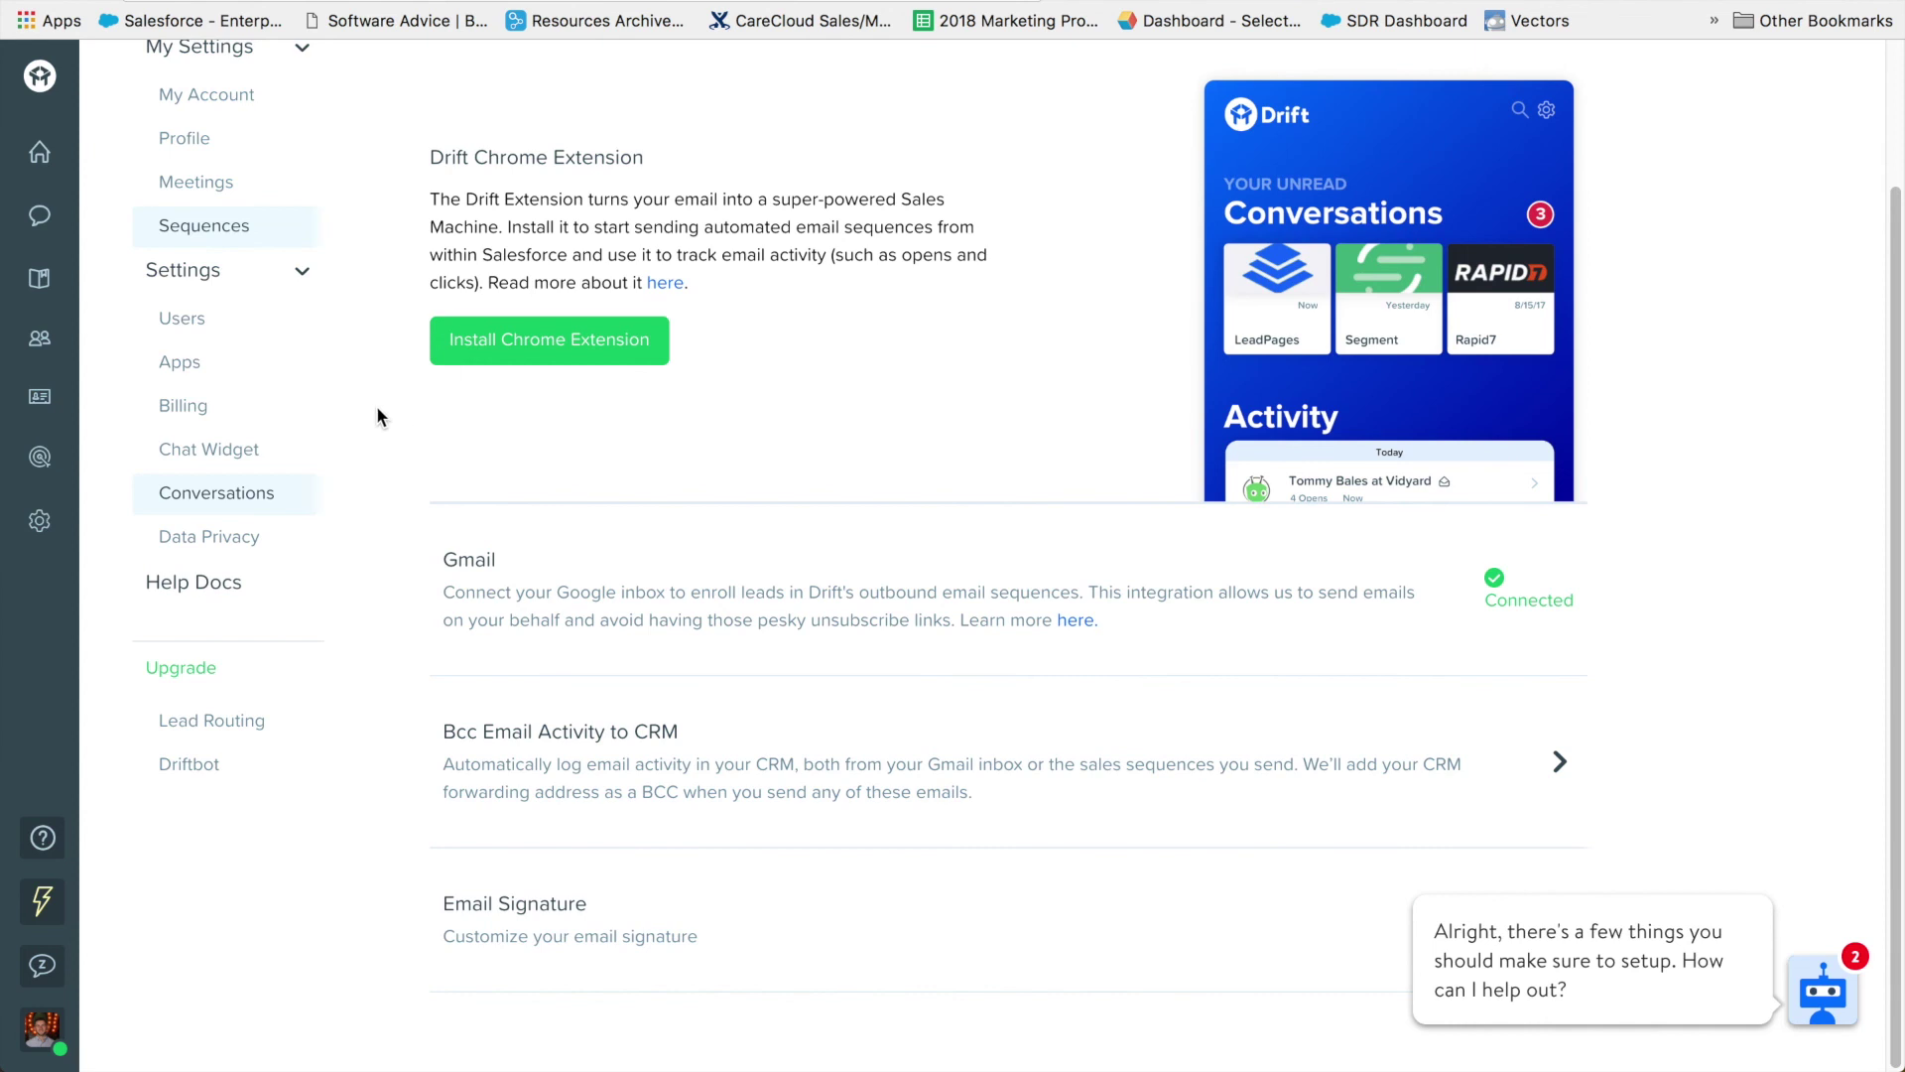
click(181, 317)
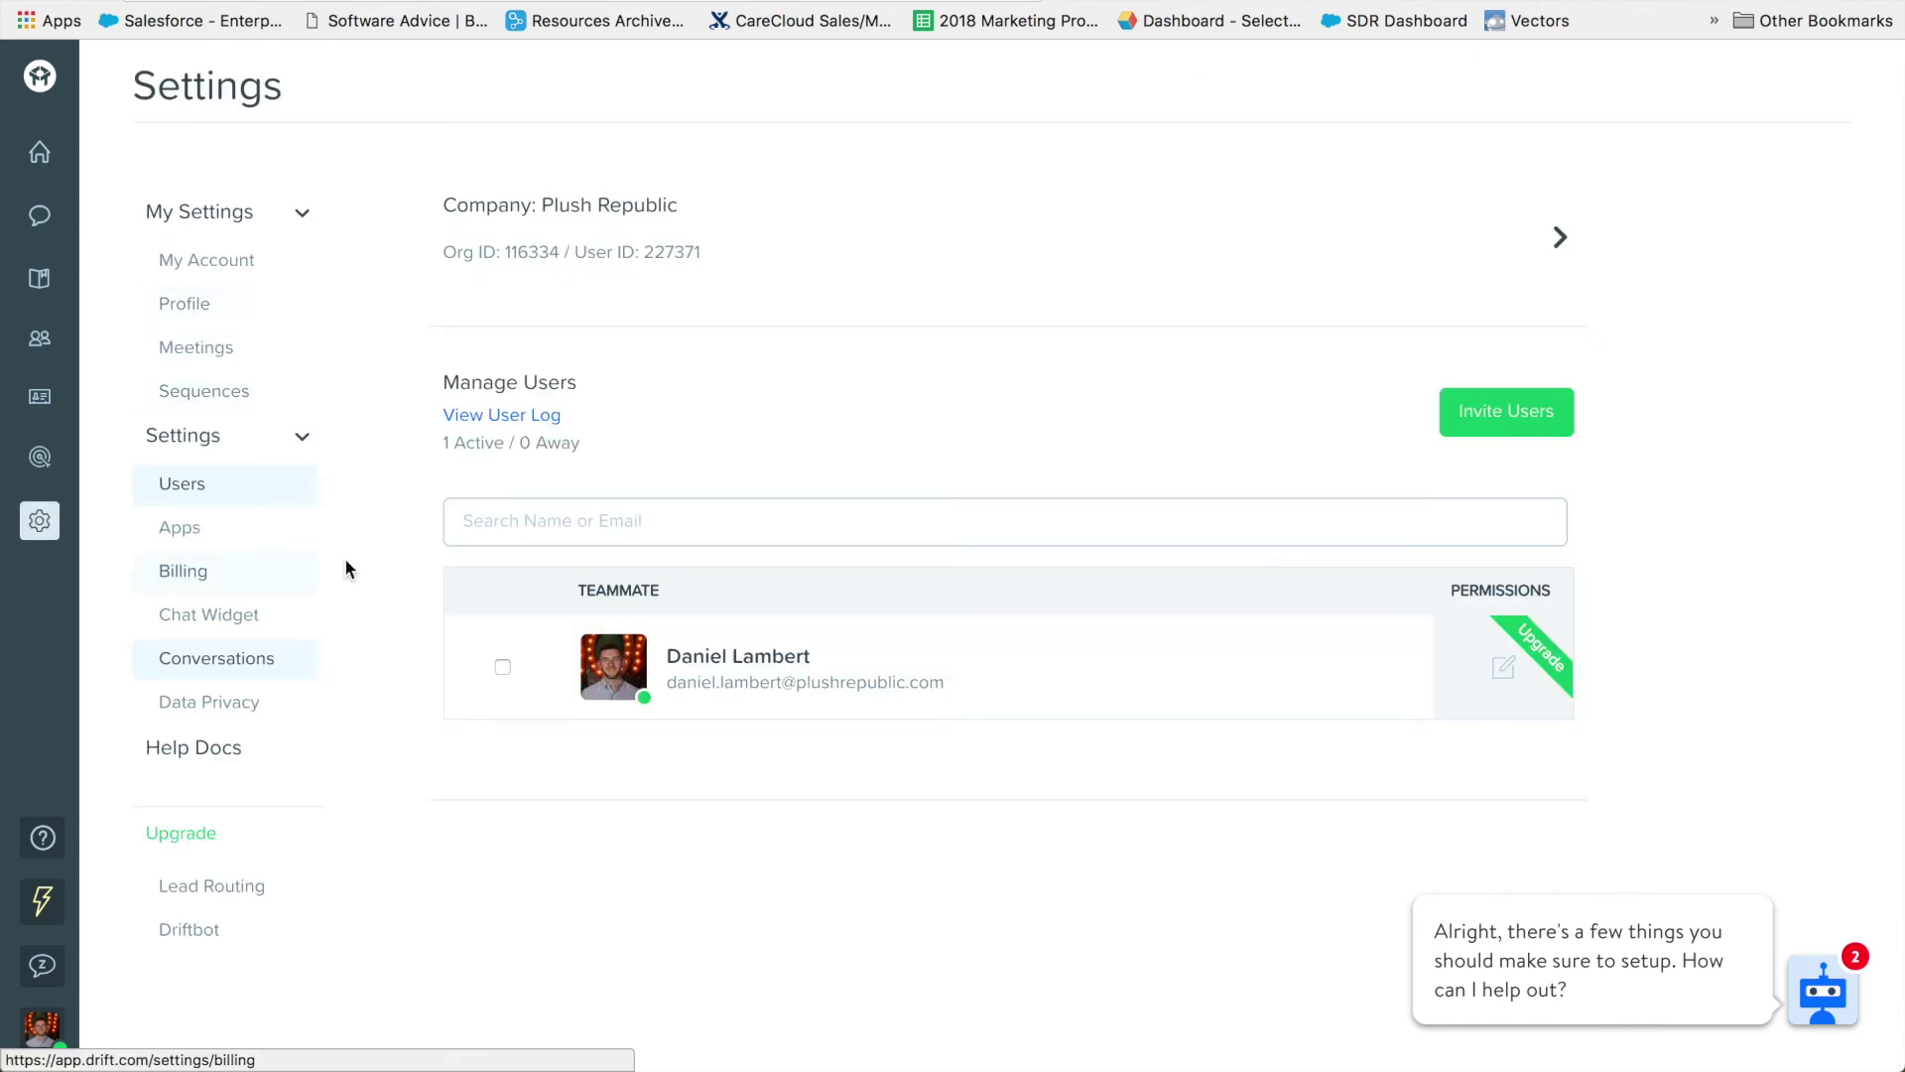
Step: Open the Apps settings and browse the available integrations, from BubbleIQ and Clearbit through Salesforce, Slack, Vidyard and Zapier
click(200, 527)
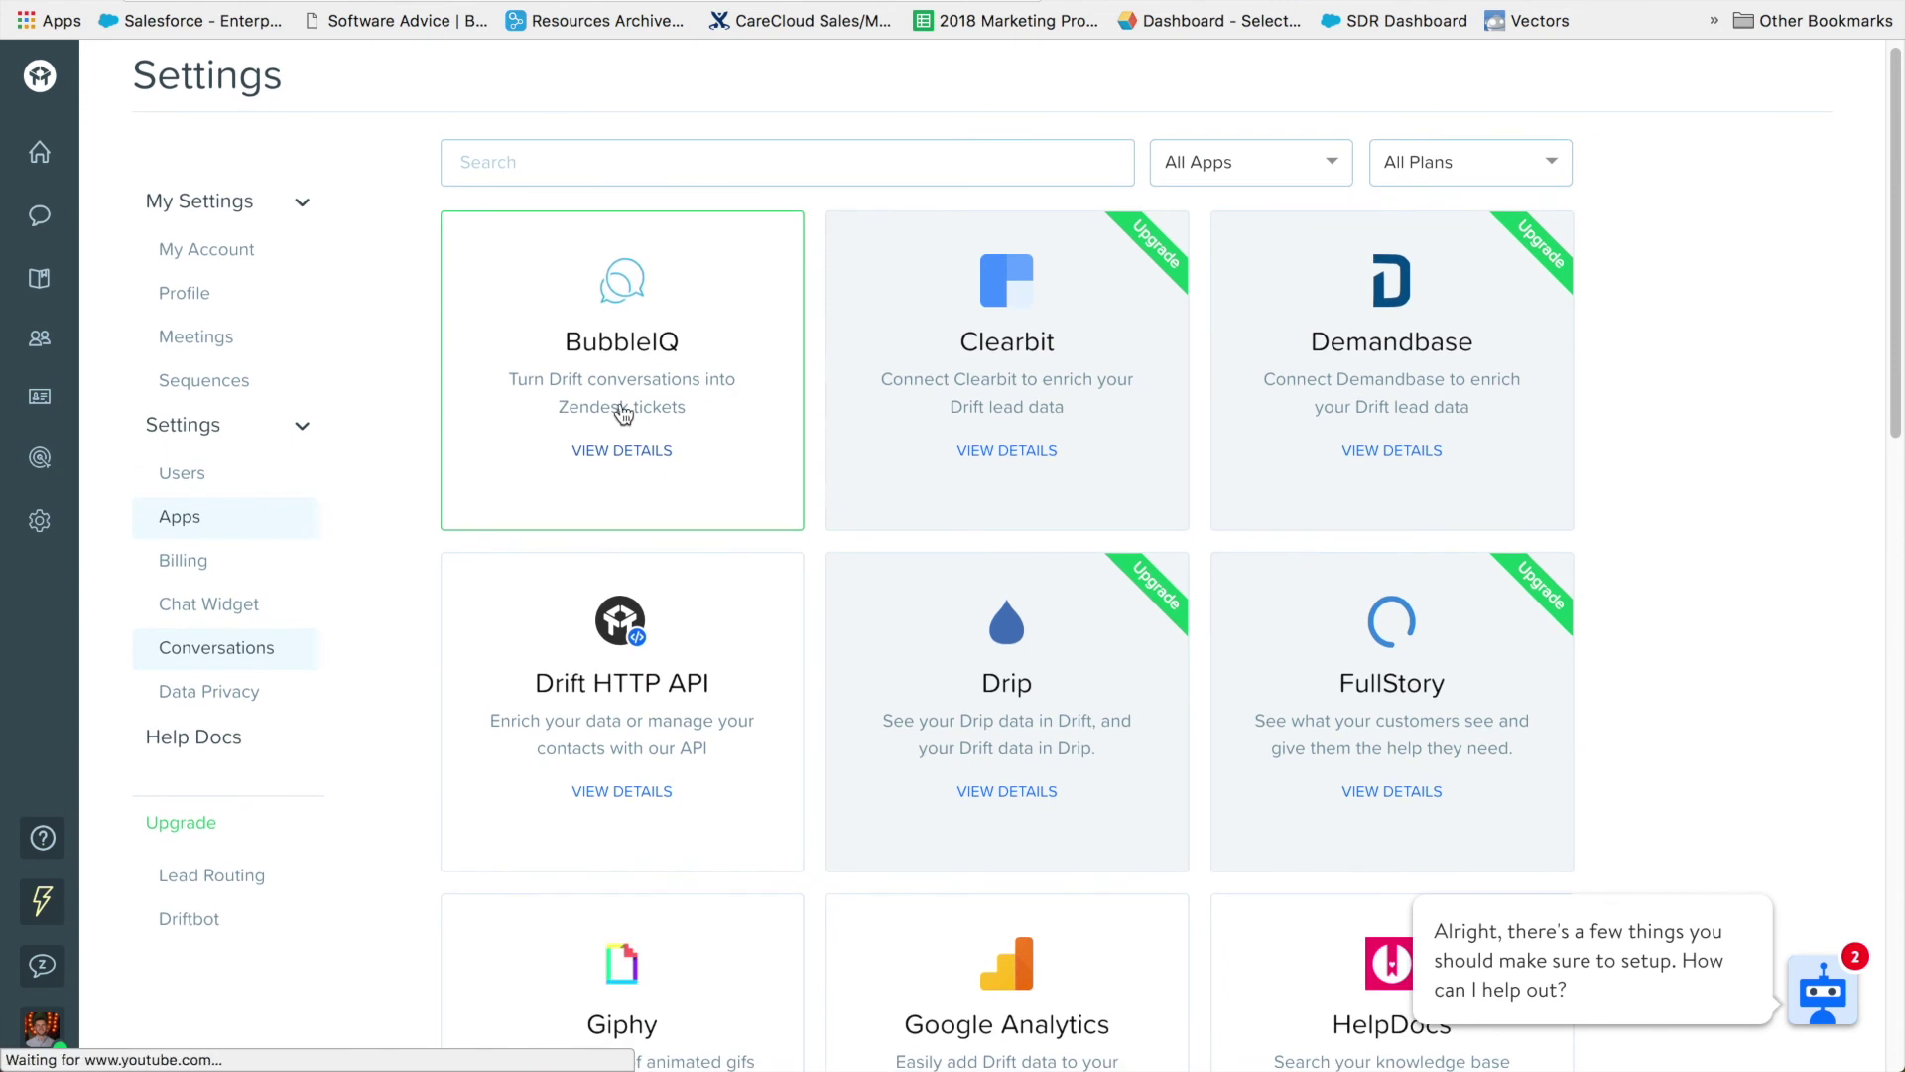
scroll(626, 422, down, 1)
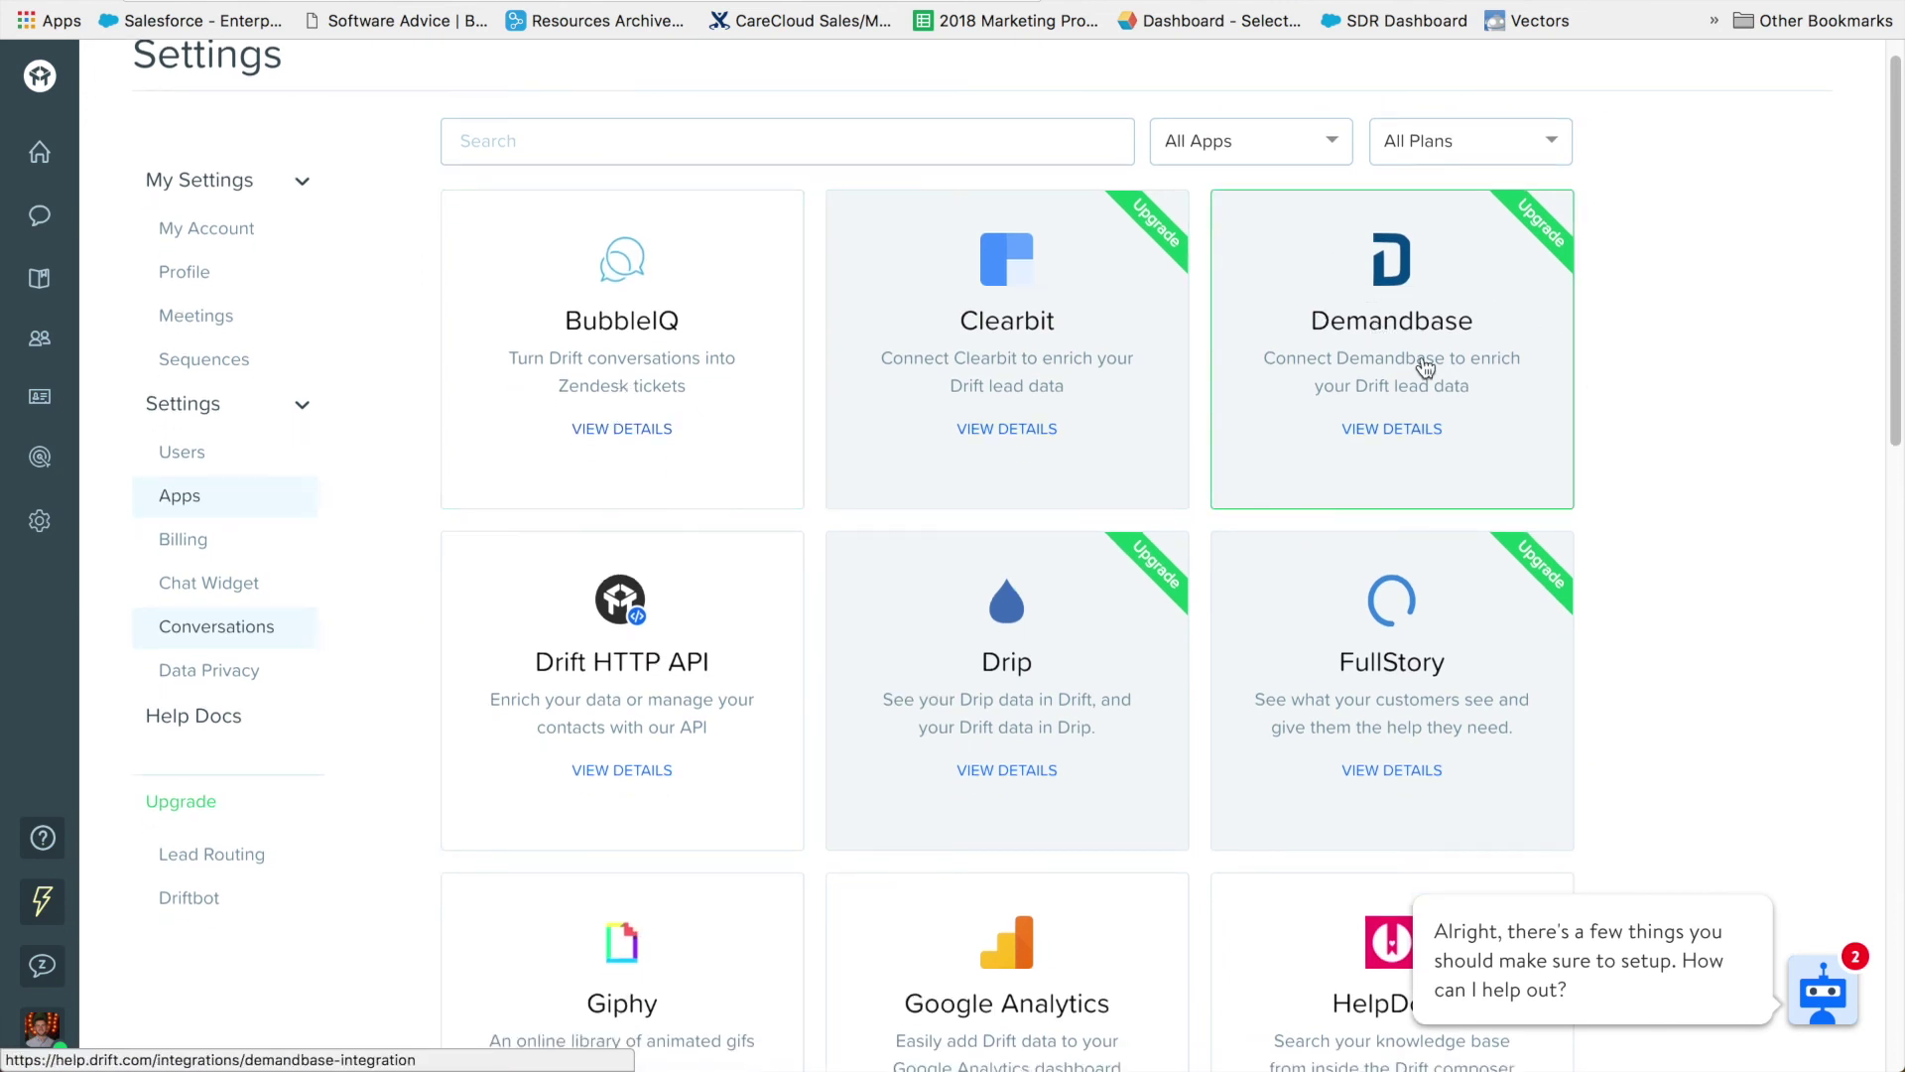
scroll(1426, 368, down, 5)
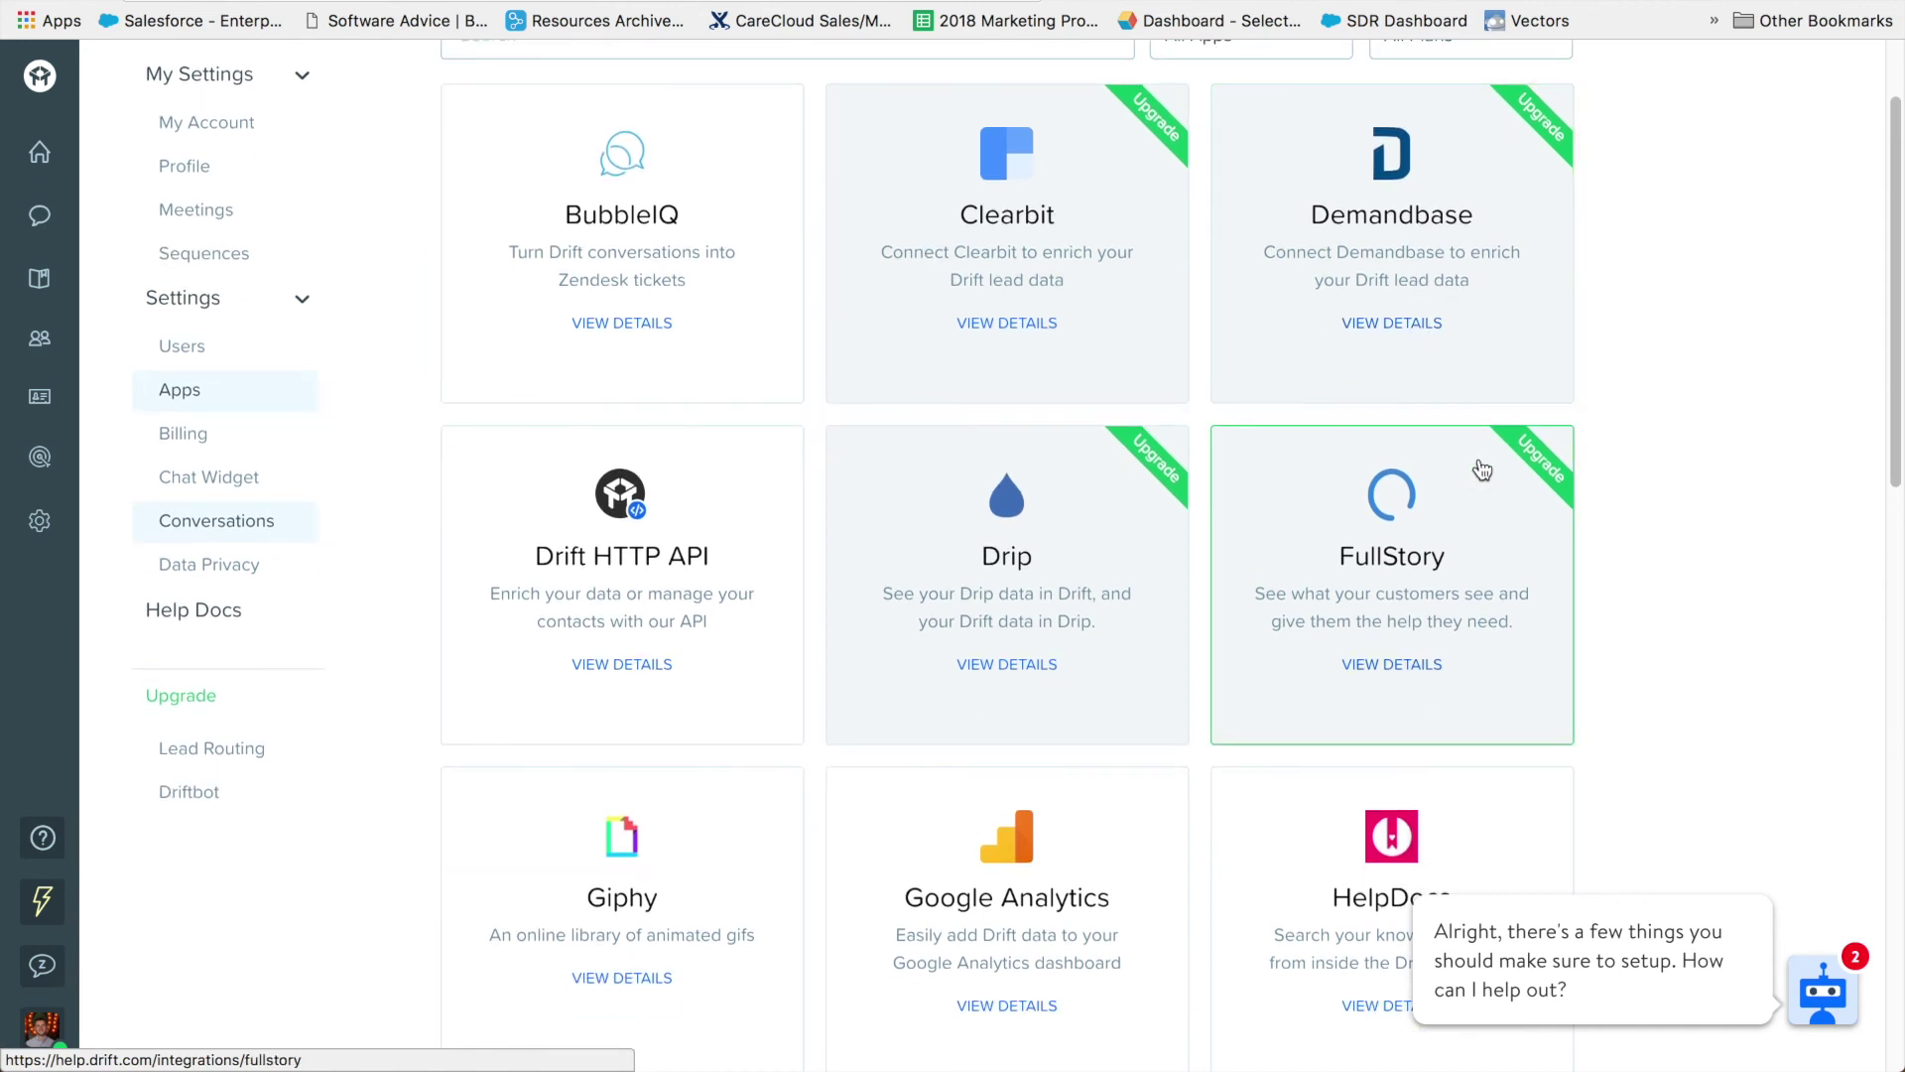
scroll(1453, 486, down, 6)
scroll(1291, 569, down, 10)
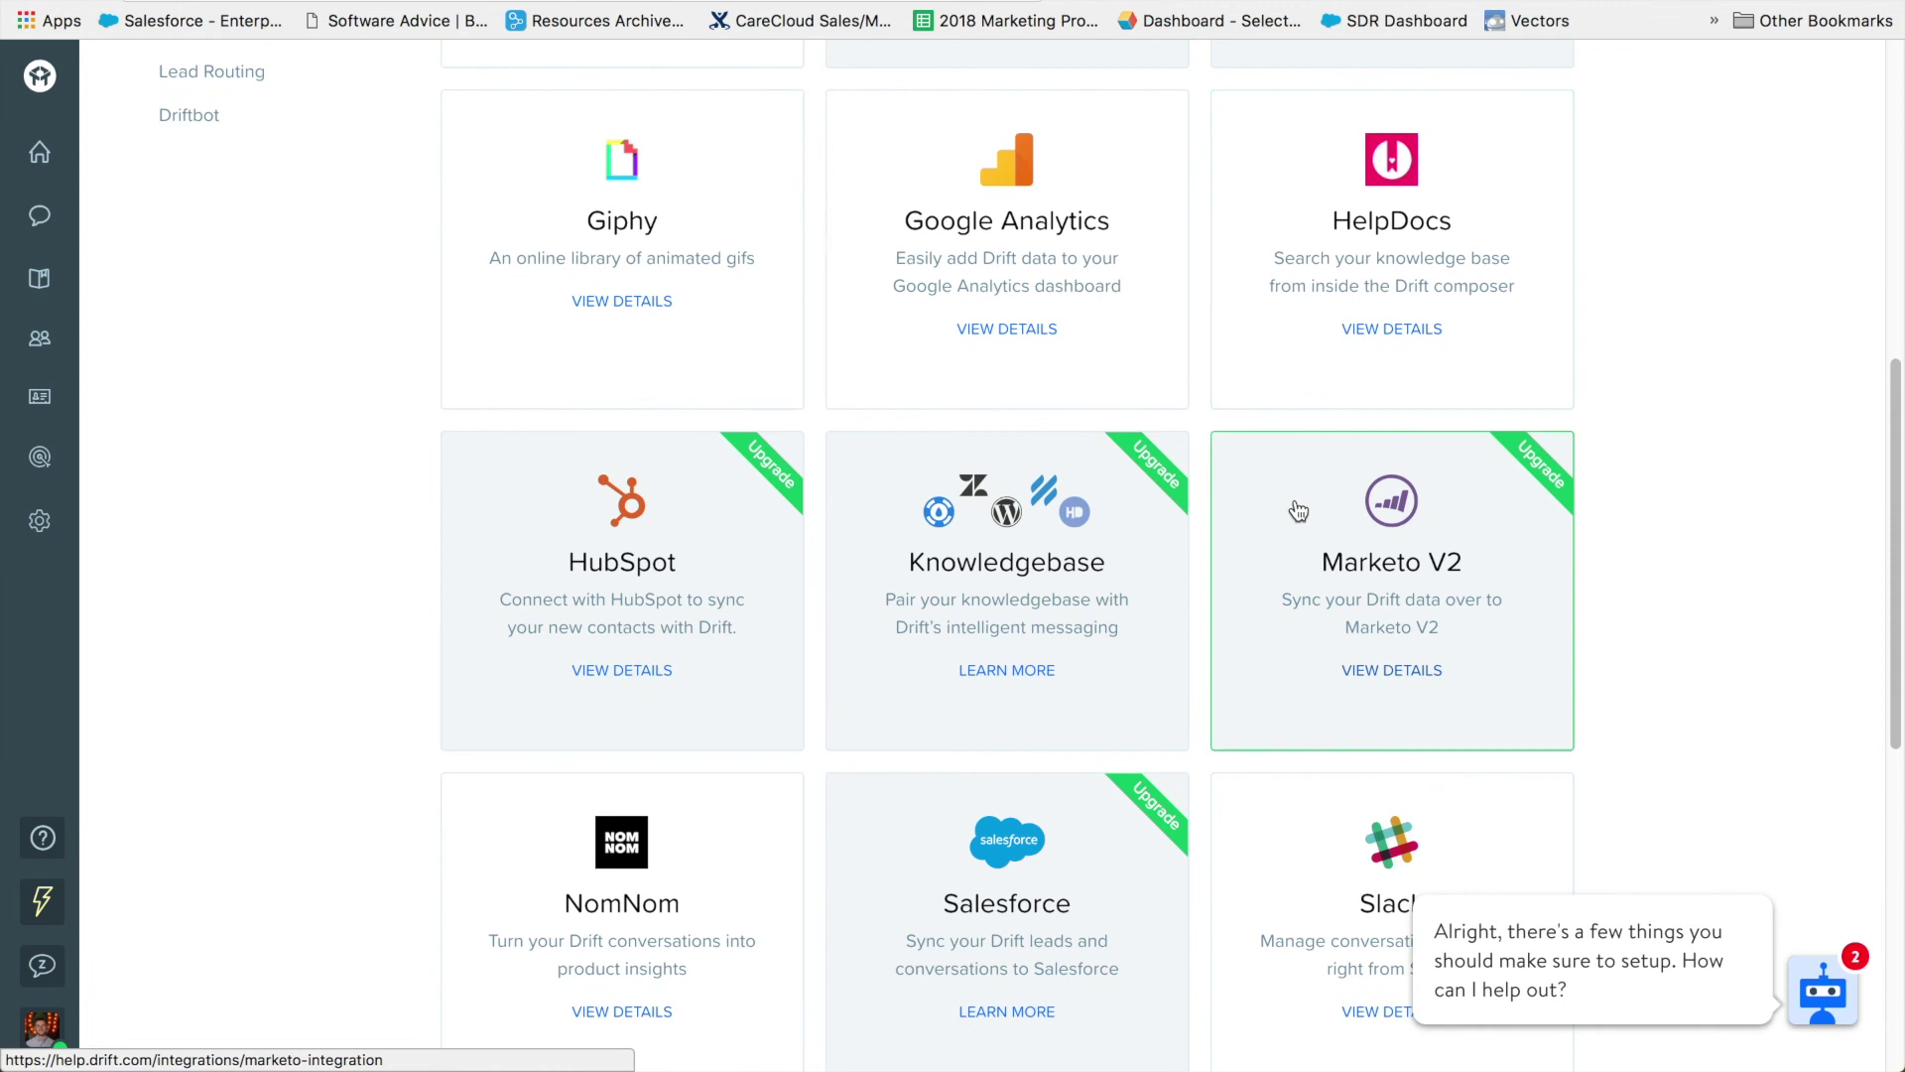
scroll(1299, 511, down, 12)
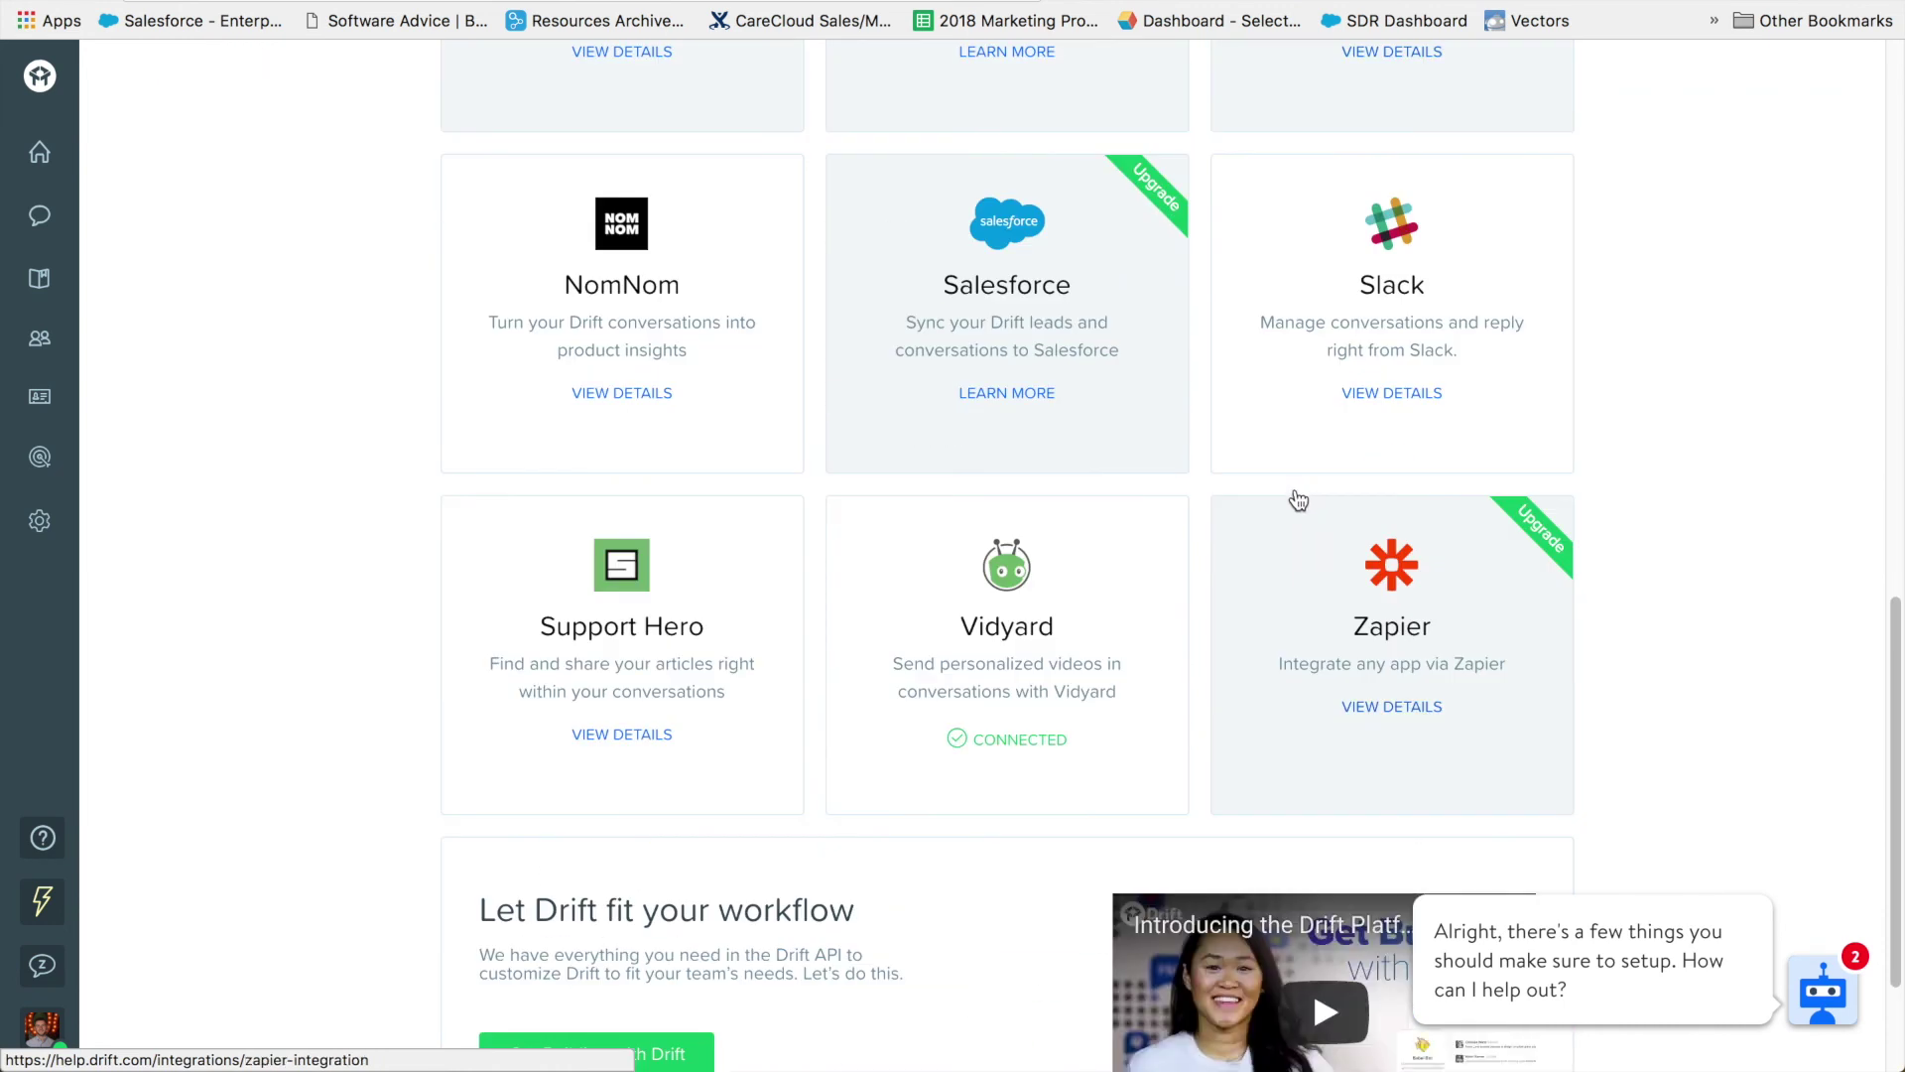
scroll(1270, 517, up, 12)
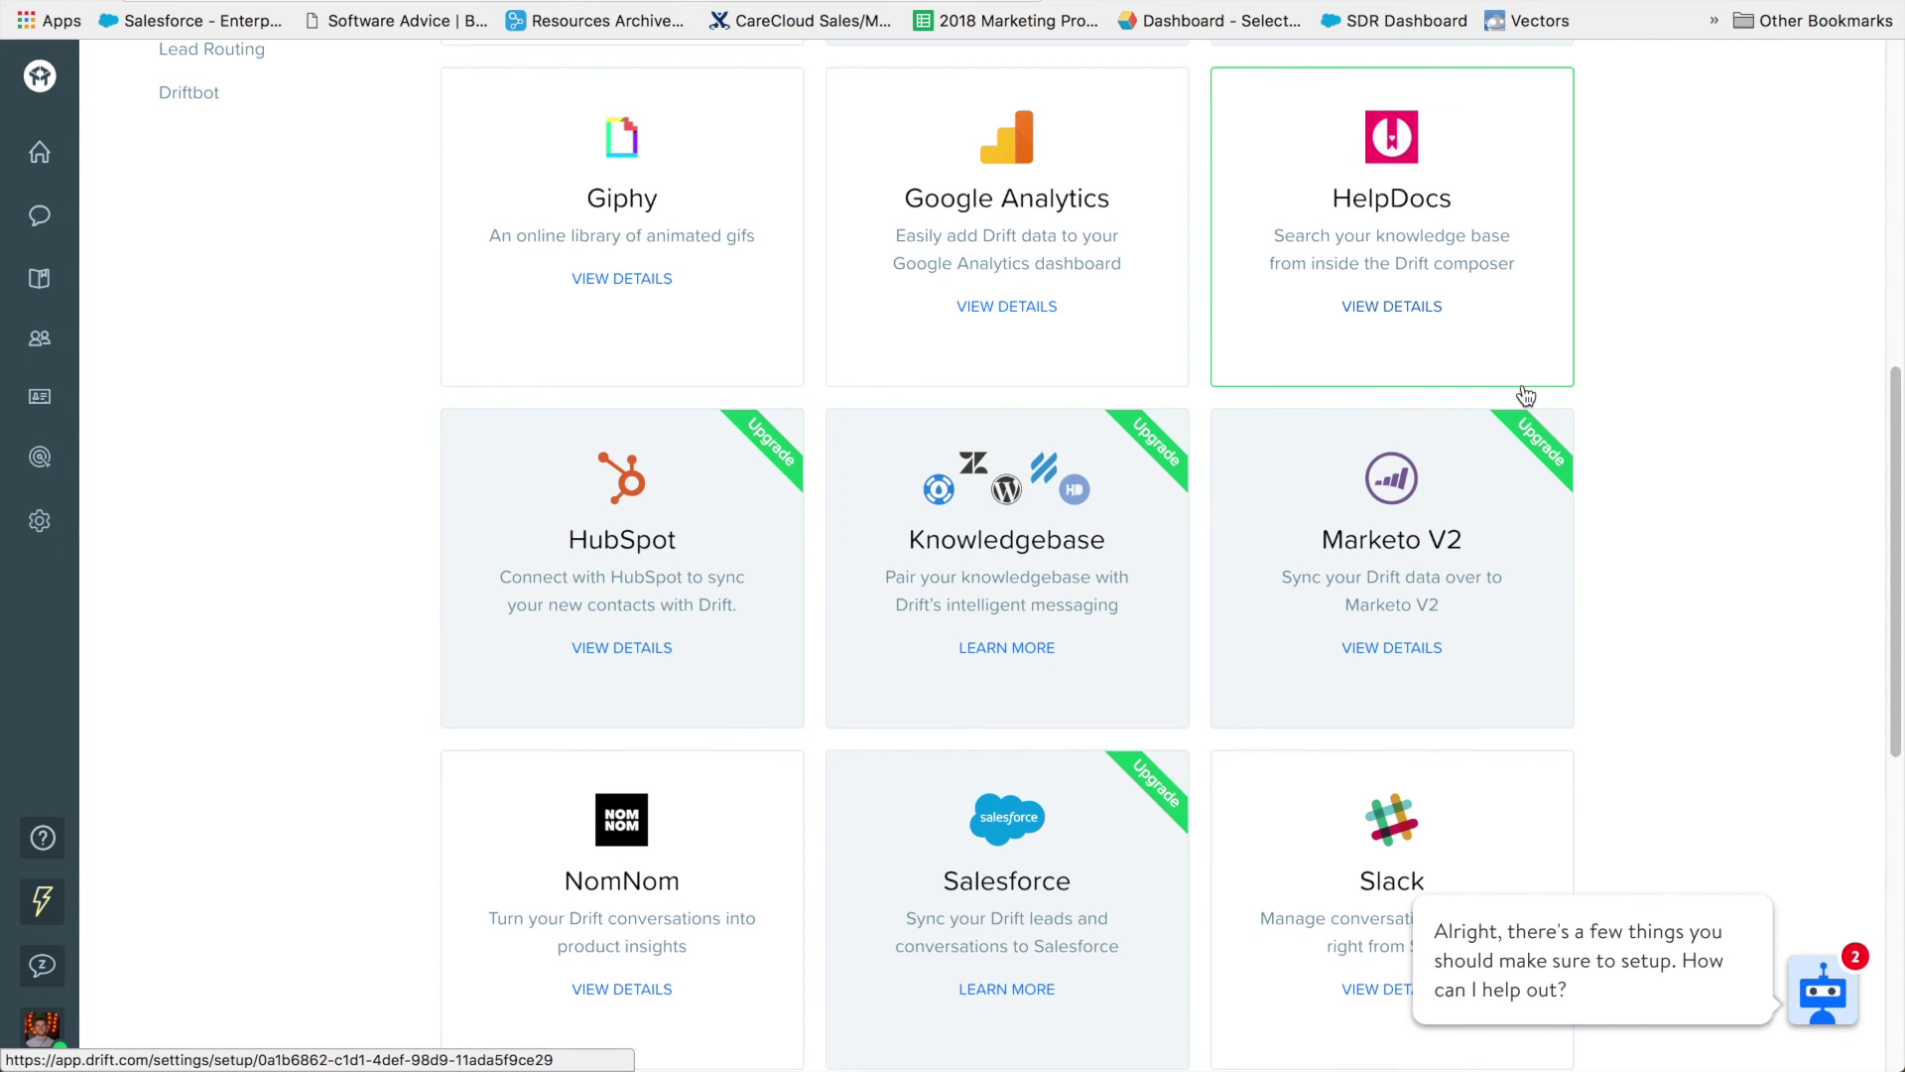
scroll(1622, 383, down, 3)
scroll(1622, 383, down, 2)
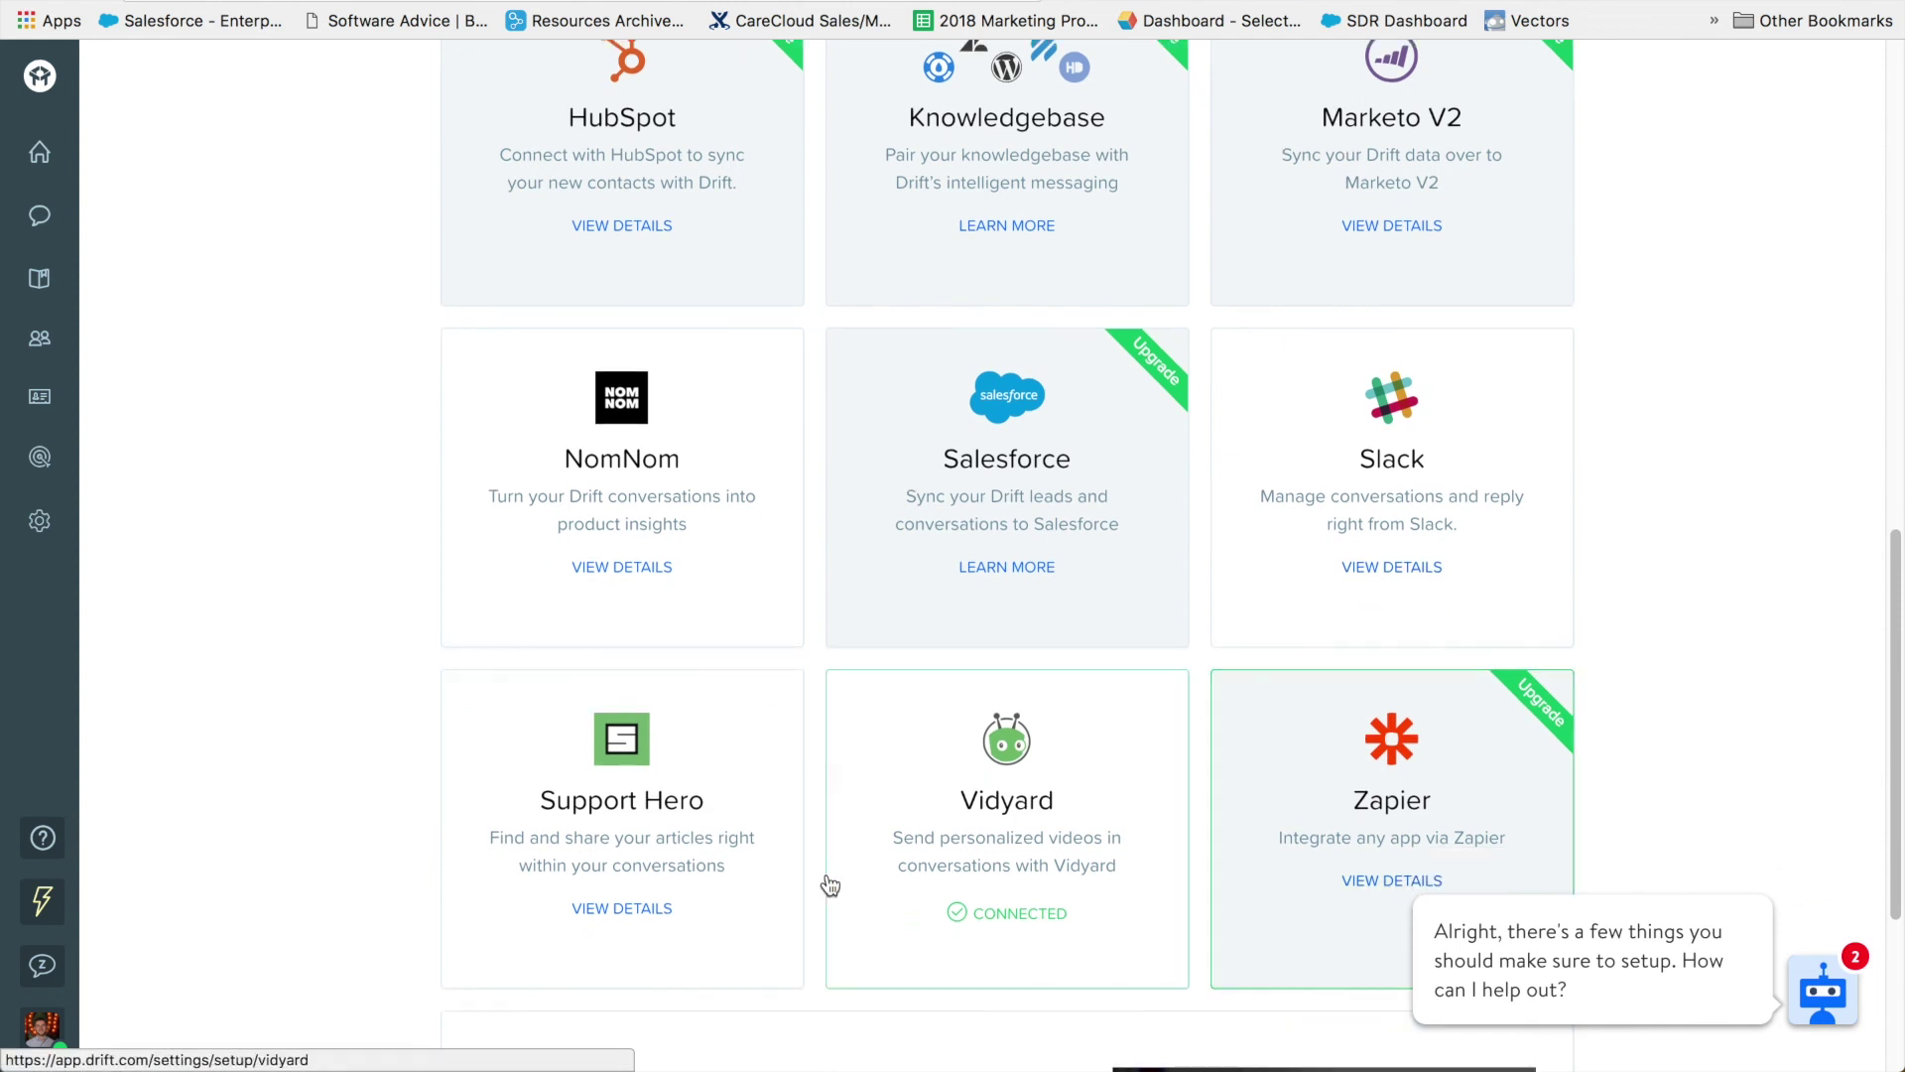
scroll(731, 476, up, 9)
scroll(928, 946, down, 9)
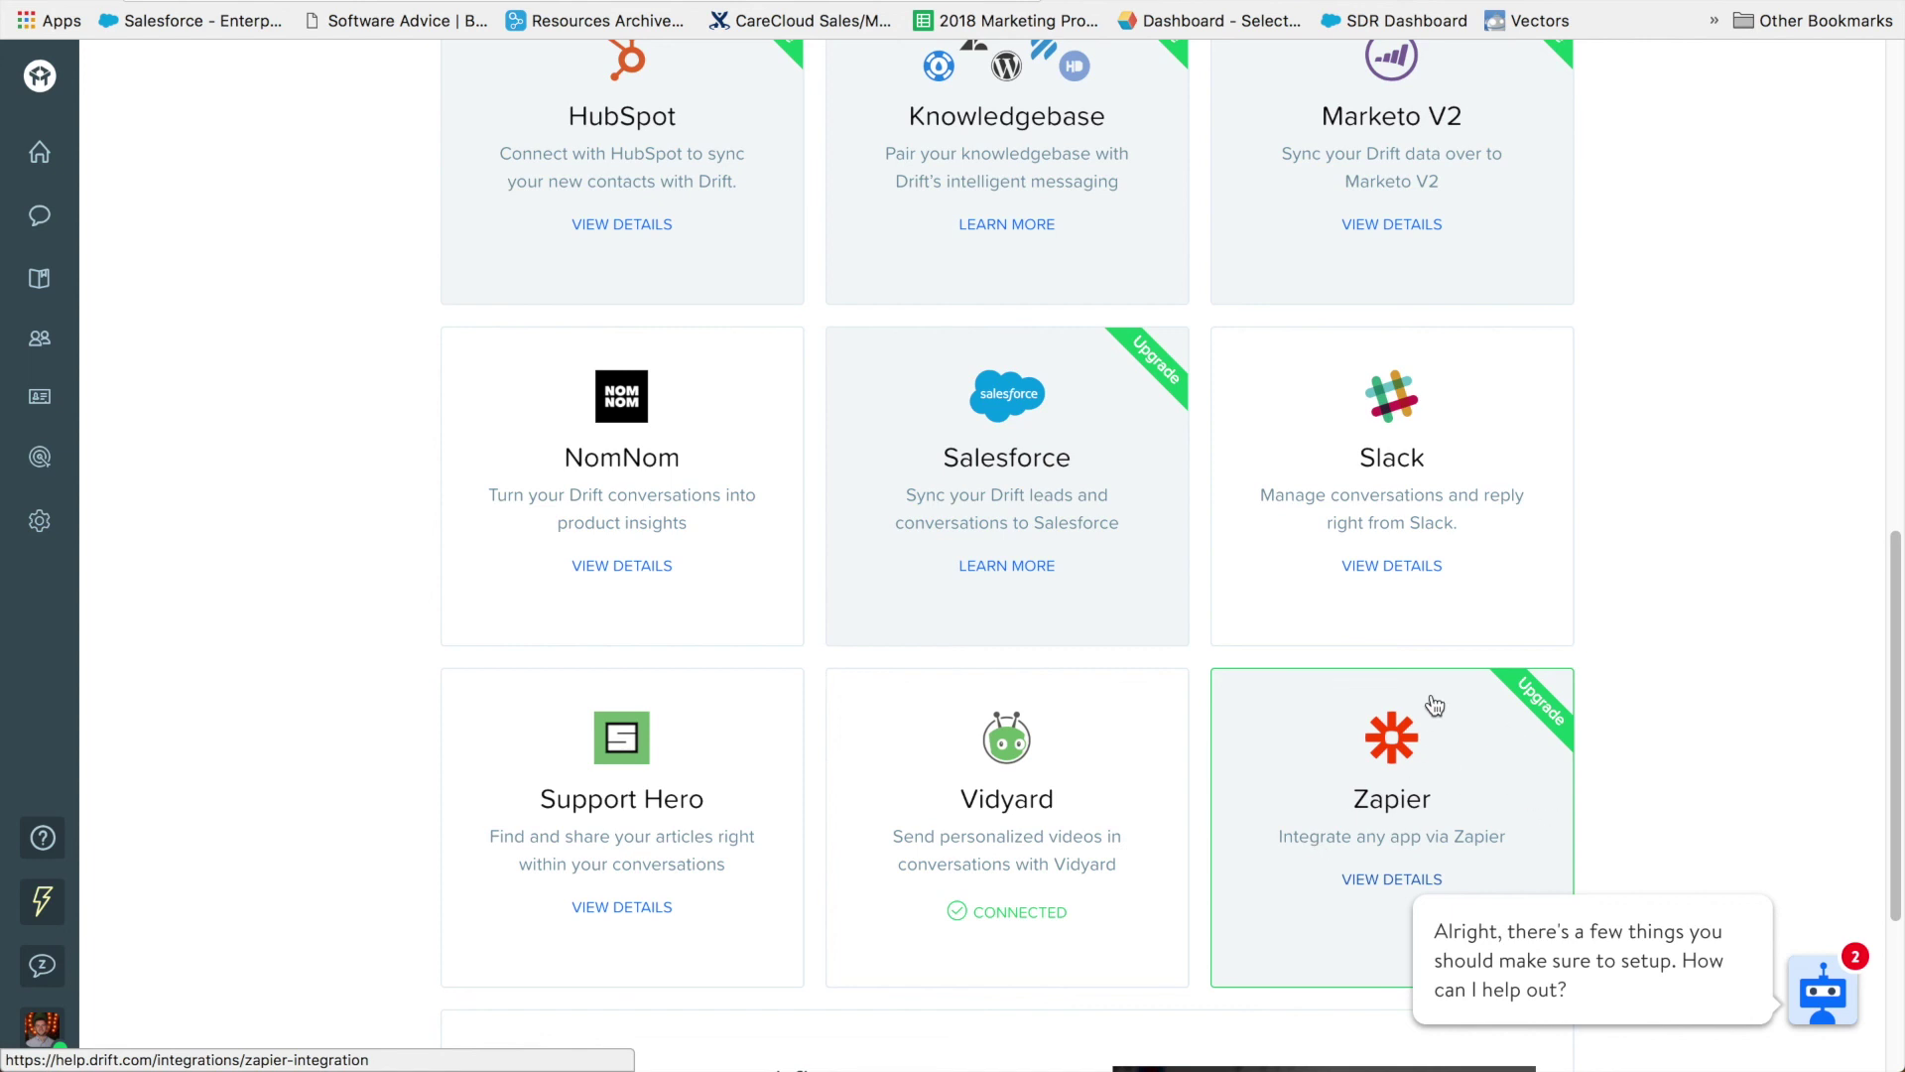
scroll(1435, 704, up, 6)
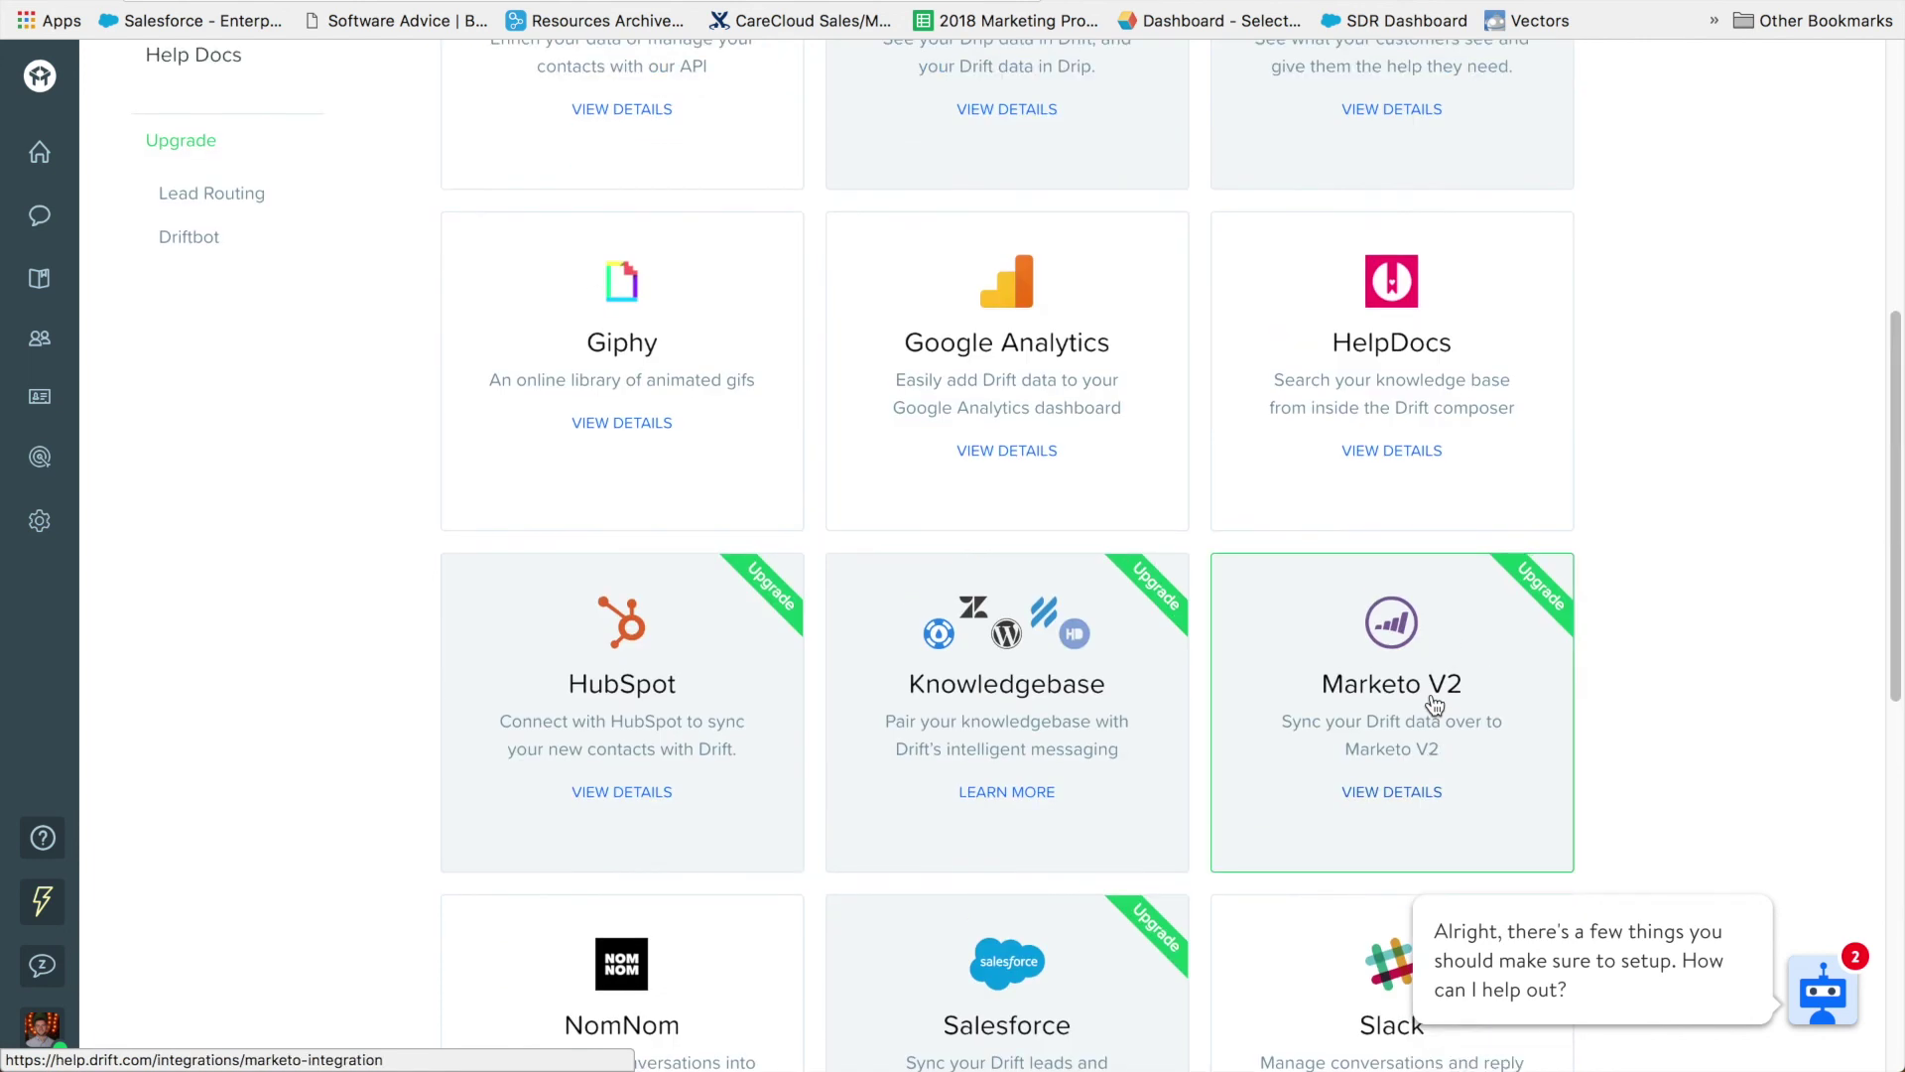
scroll(1399, 693, up, 4)
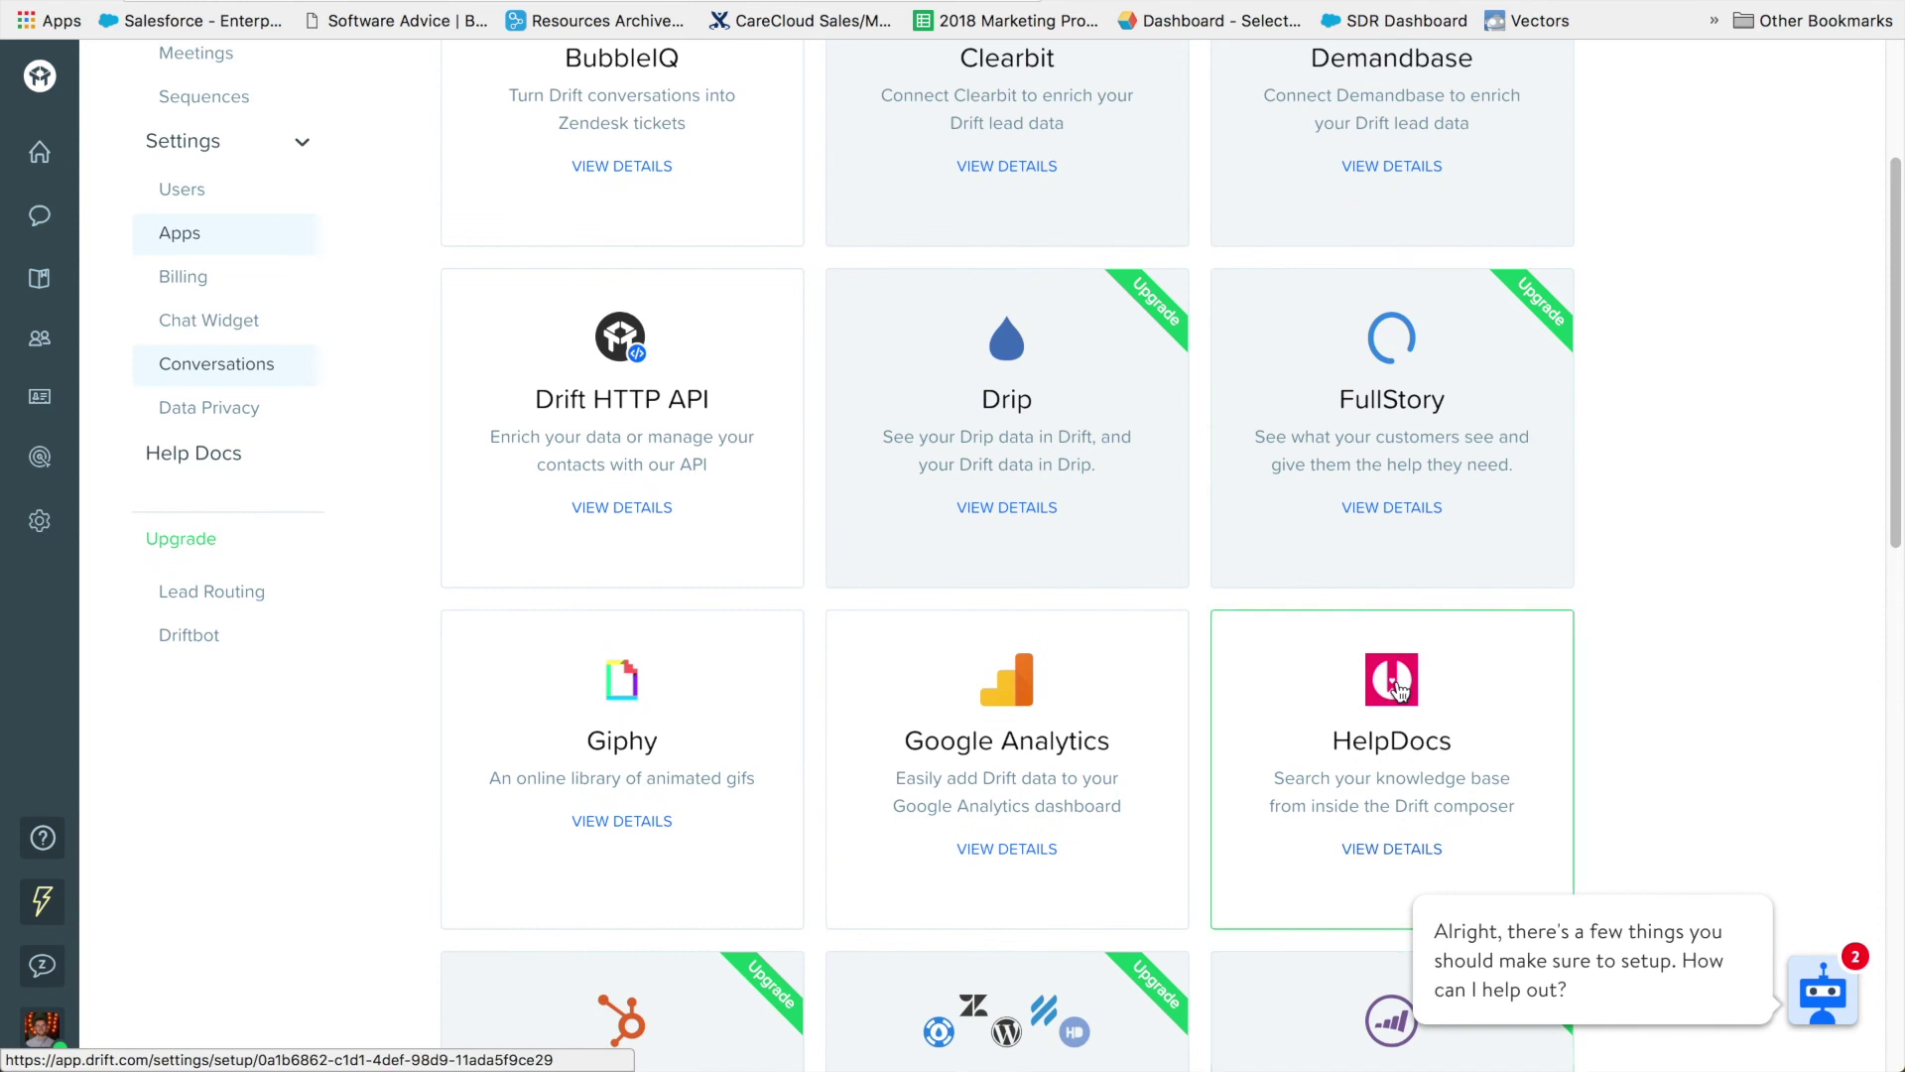
scroll(826, 420, up, 2)
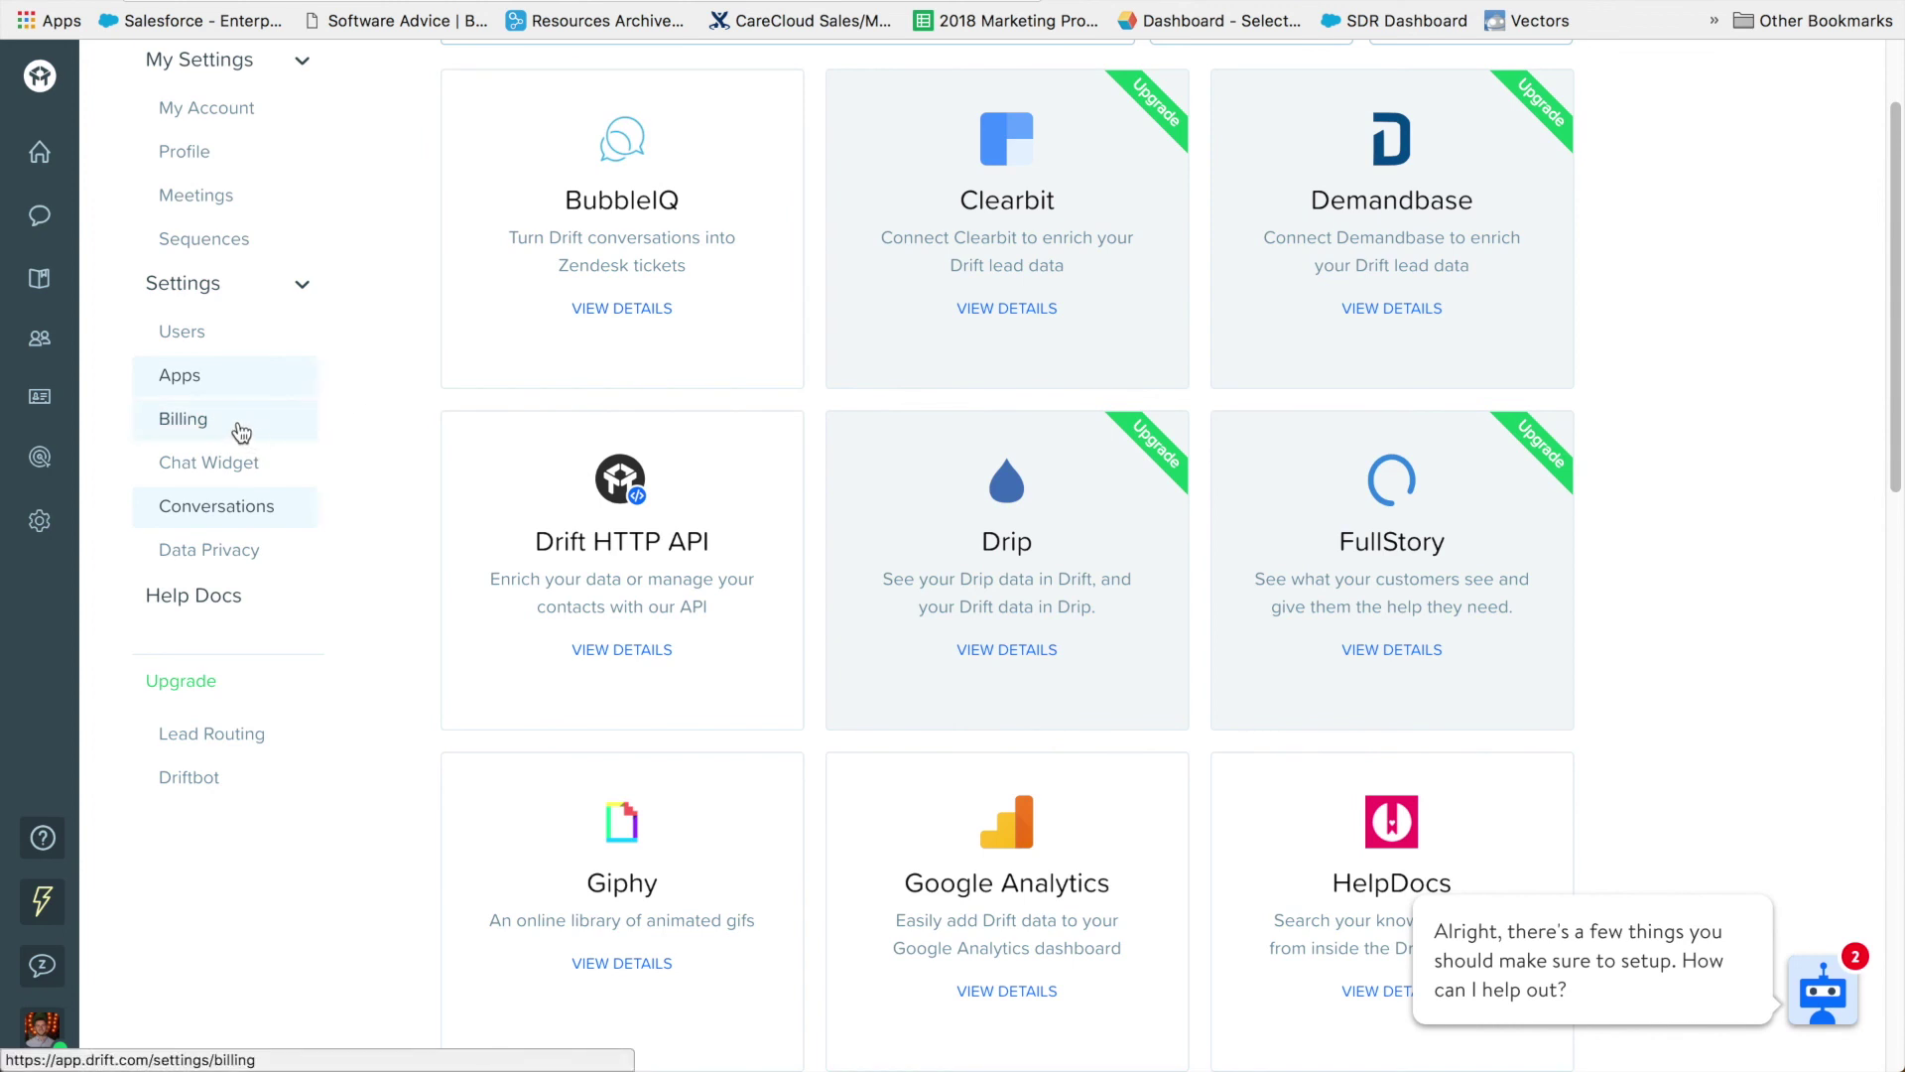
Step: Open the Chat Widget settings and examine the website installation options for JavaScript, WordPress, Segment and Shopify
click(199, 465)
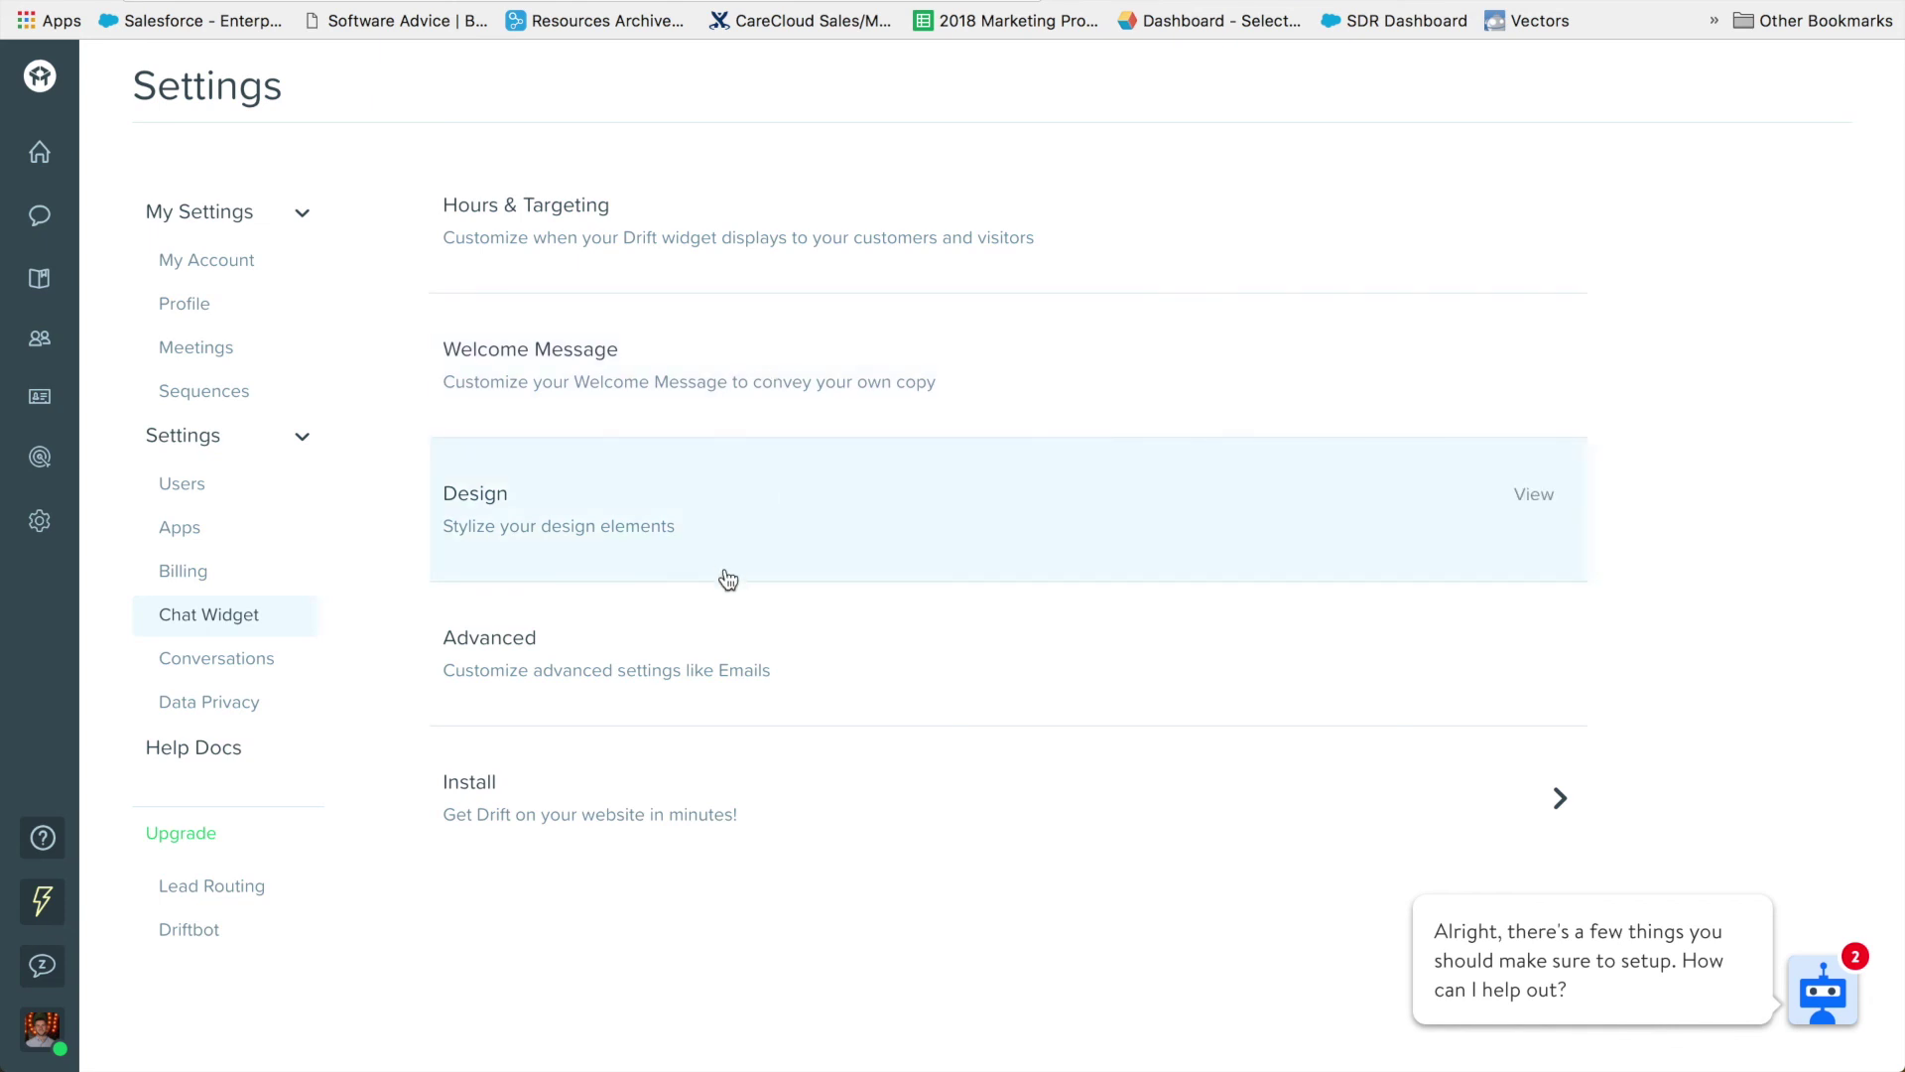
click(646, 778)
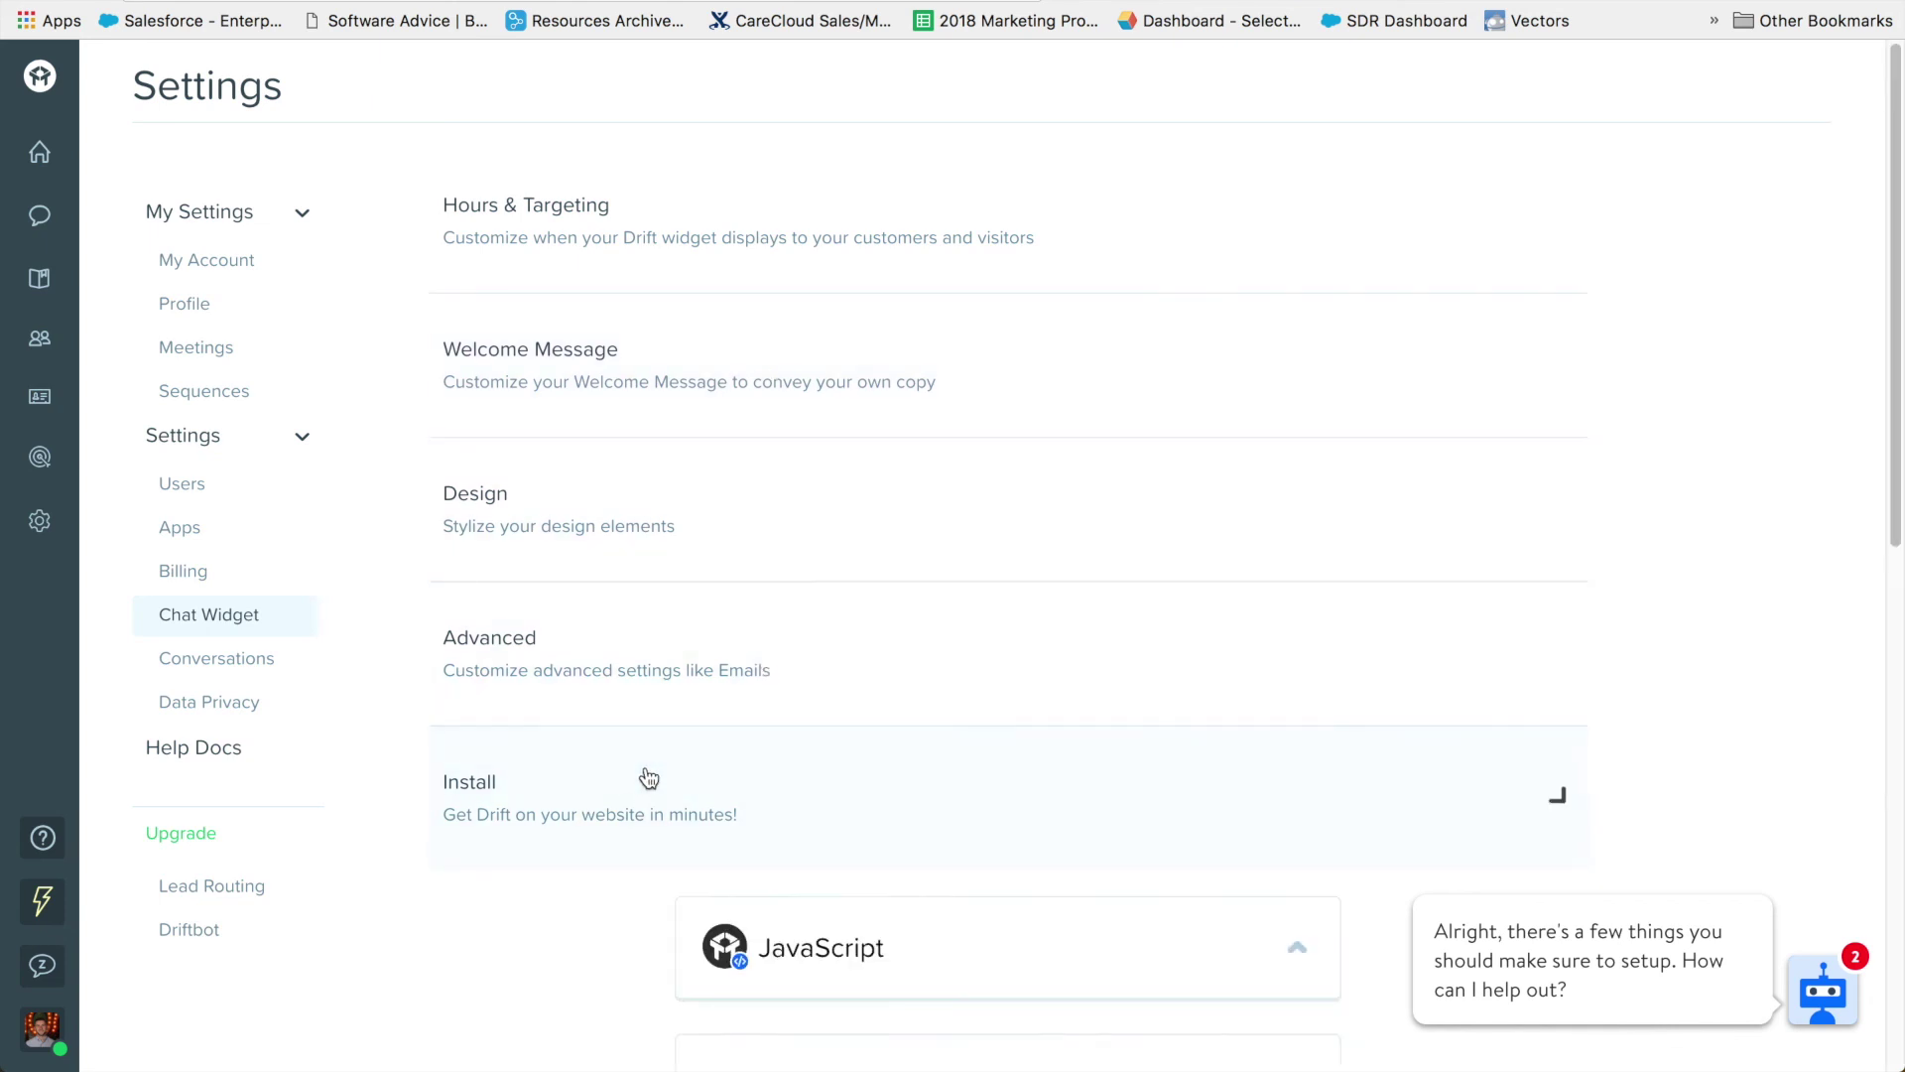
scroll(713, 729, down, 4)
scroll(595, 685, down, 1)
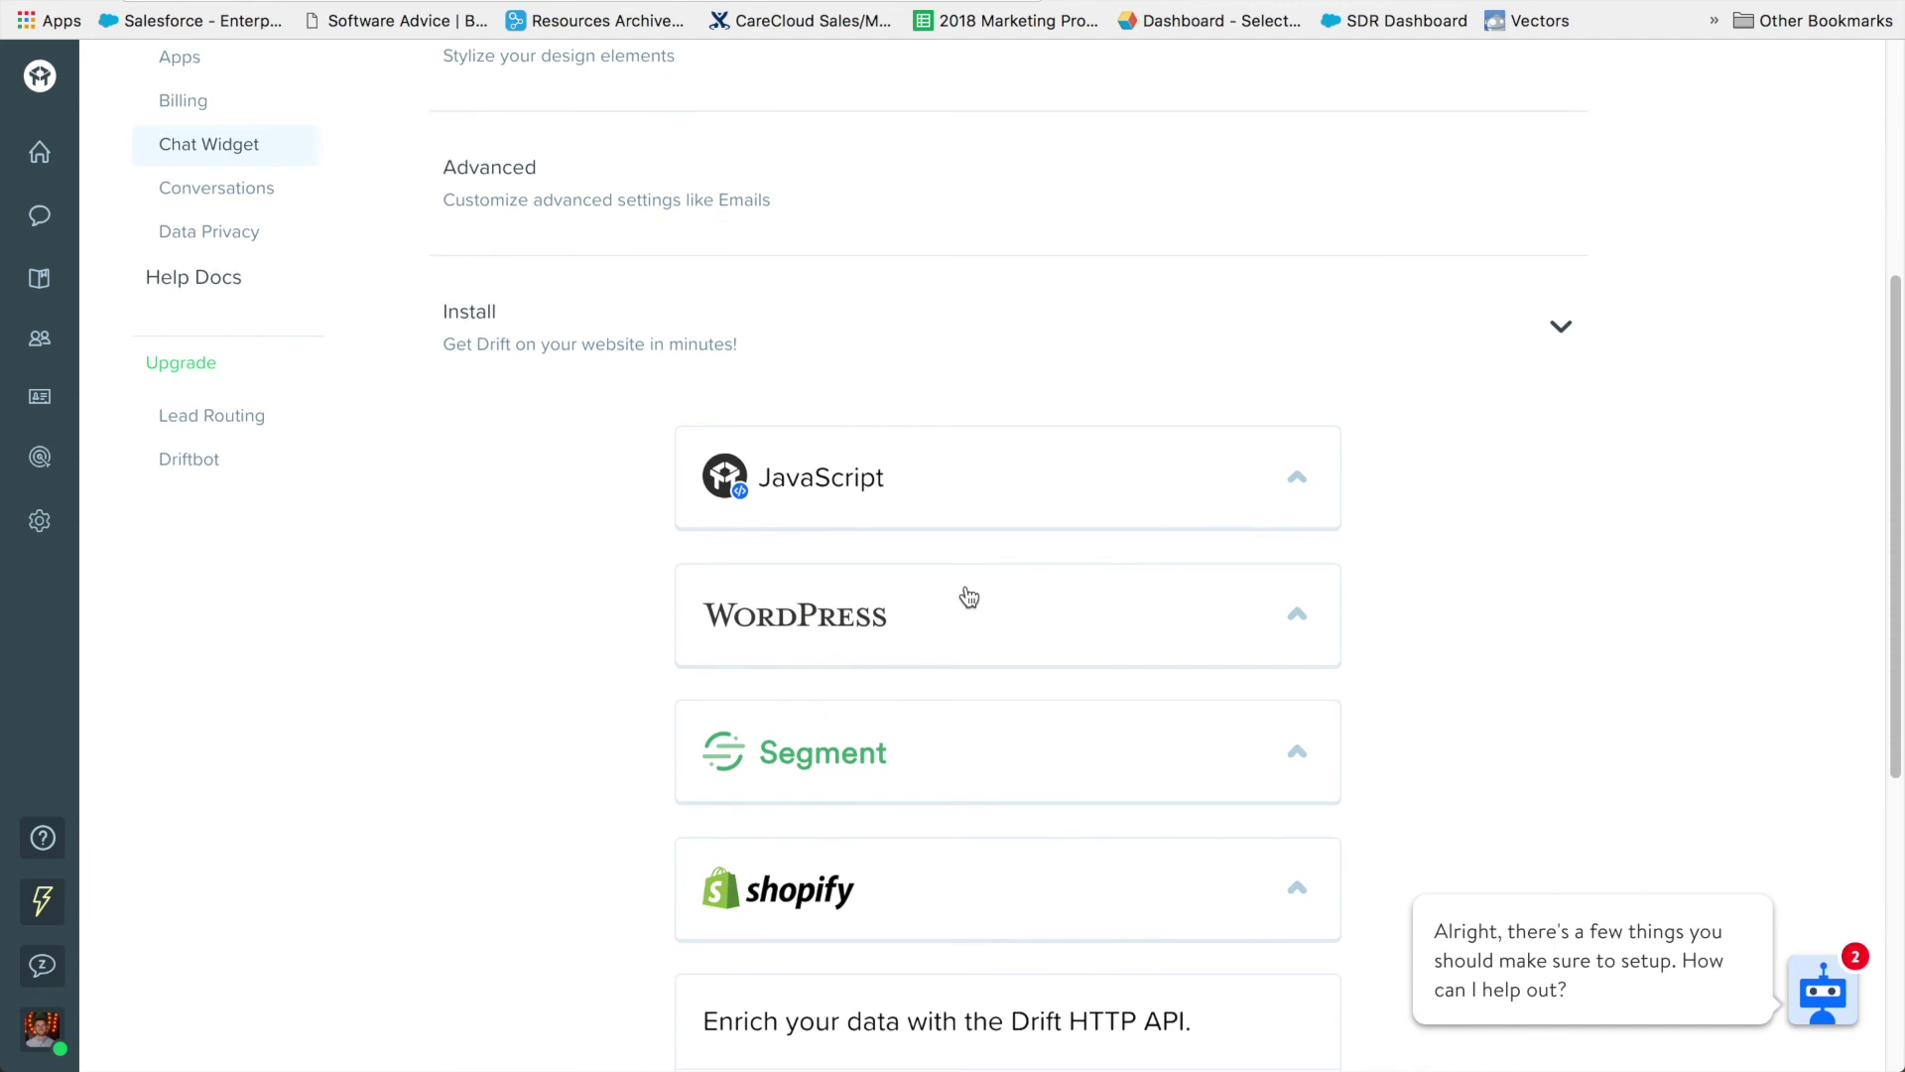
scroll(968, 595, down, 1)
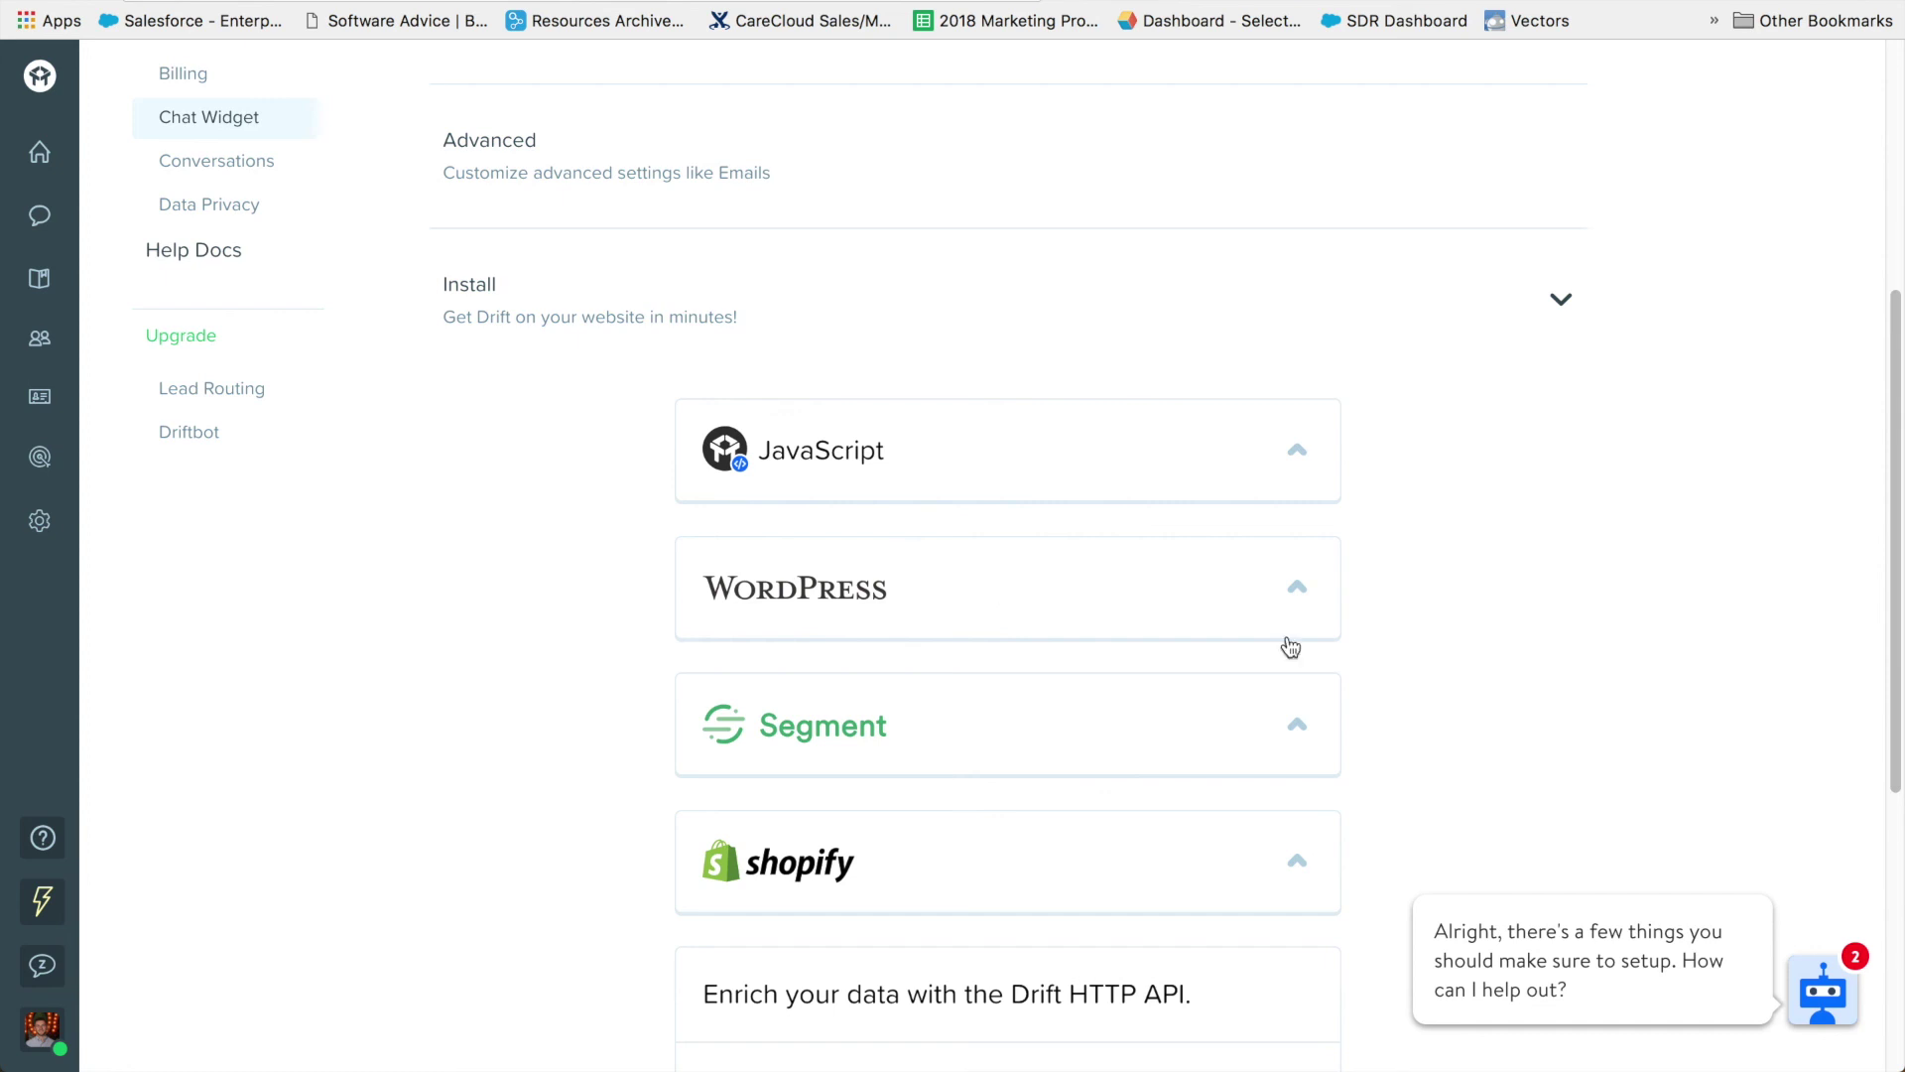
scroll(1008, 778, down, 1)
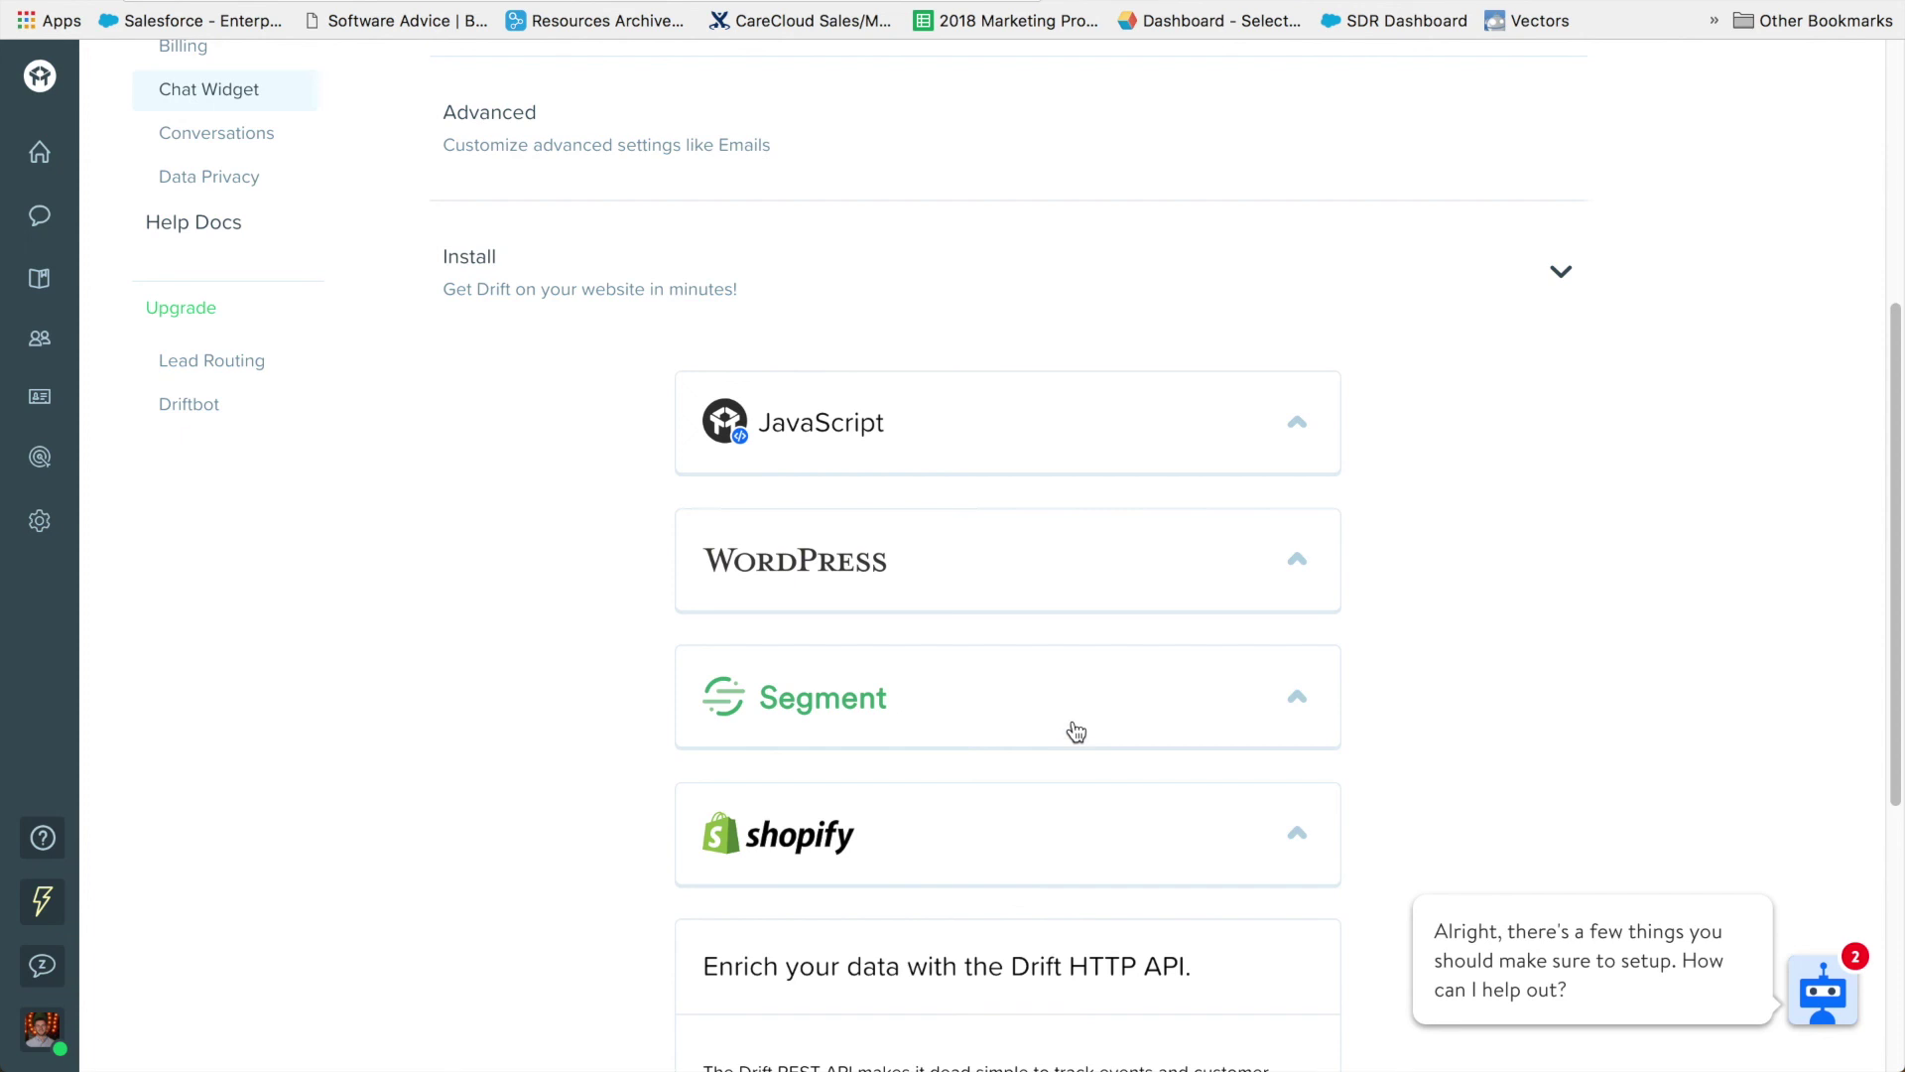
scroll(1081, 732, down, 1)
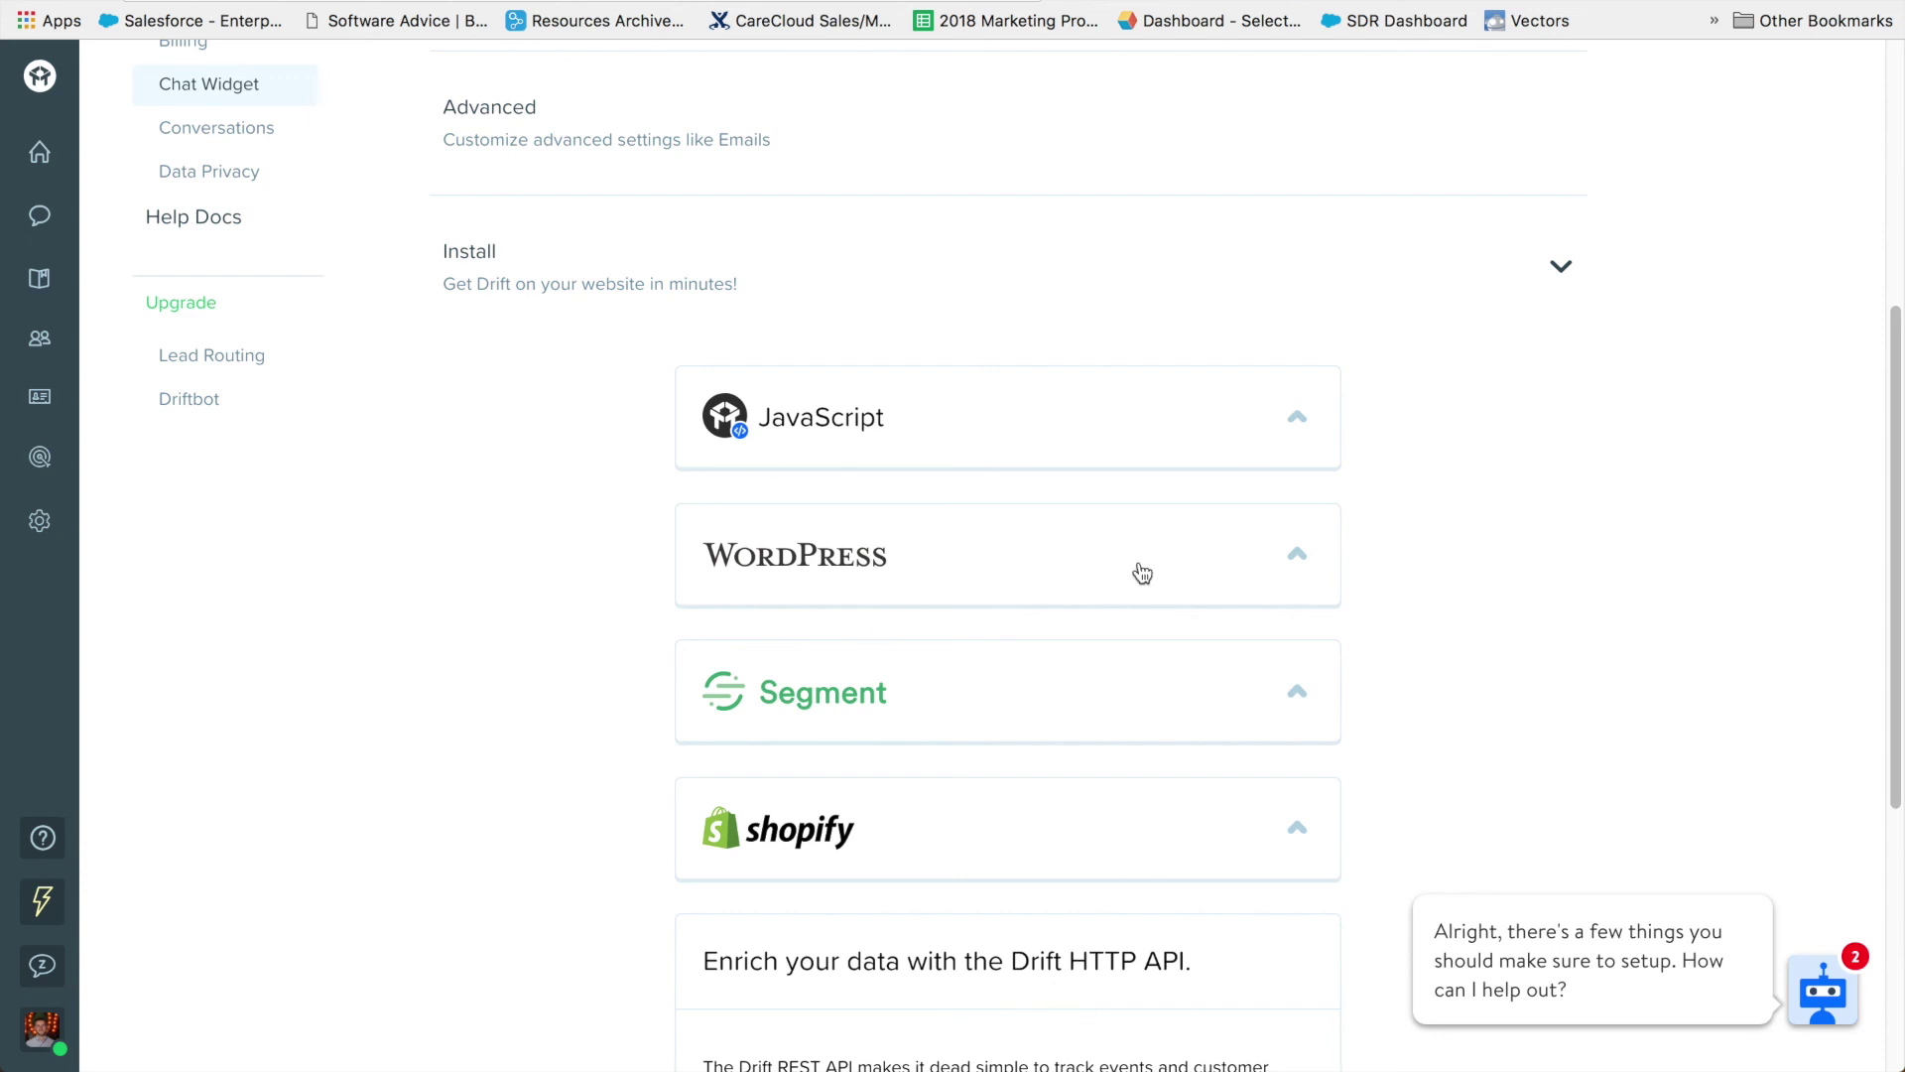
scroll(1033, 756, up, 3)
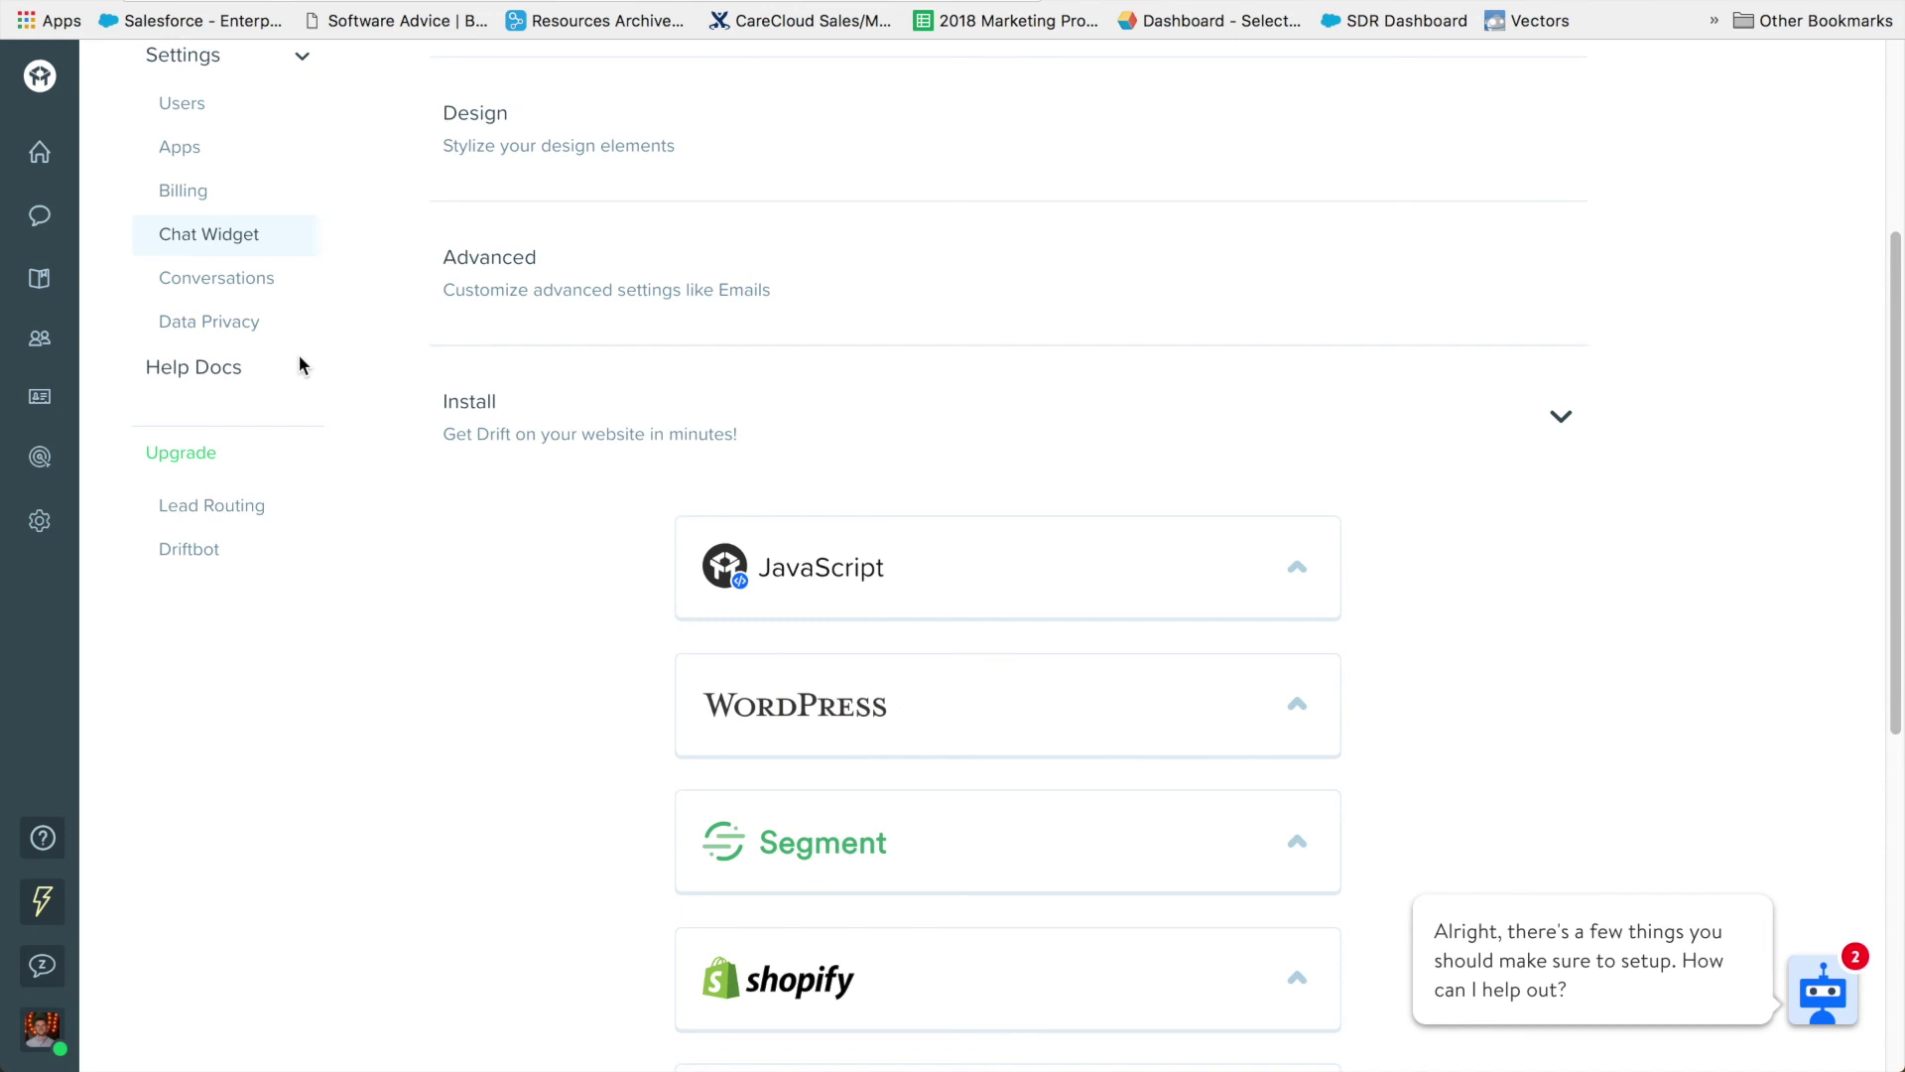
Step: View the advanced options of the Conversations settings and leave the settings for Drift's main page
click(219, 281)
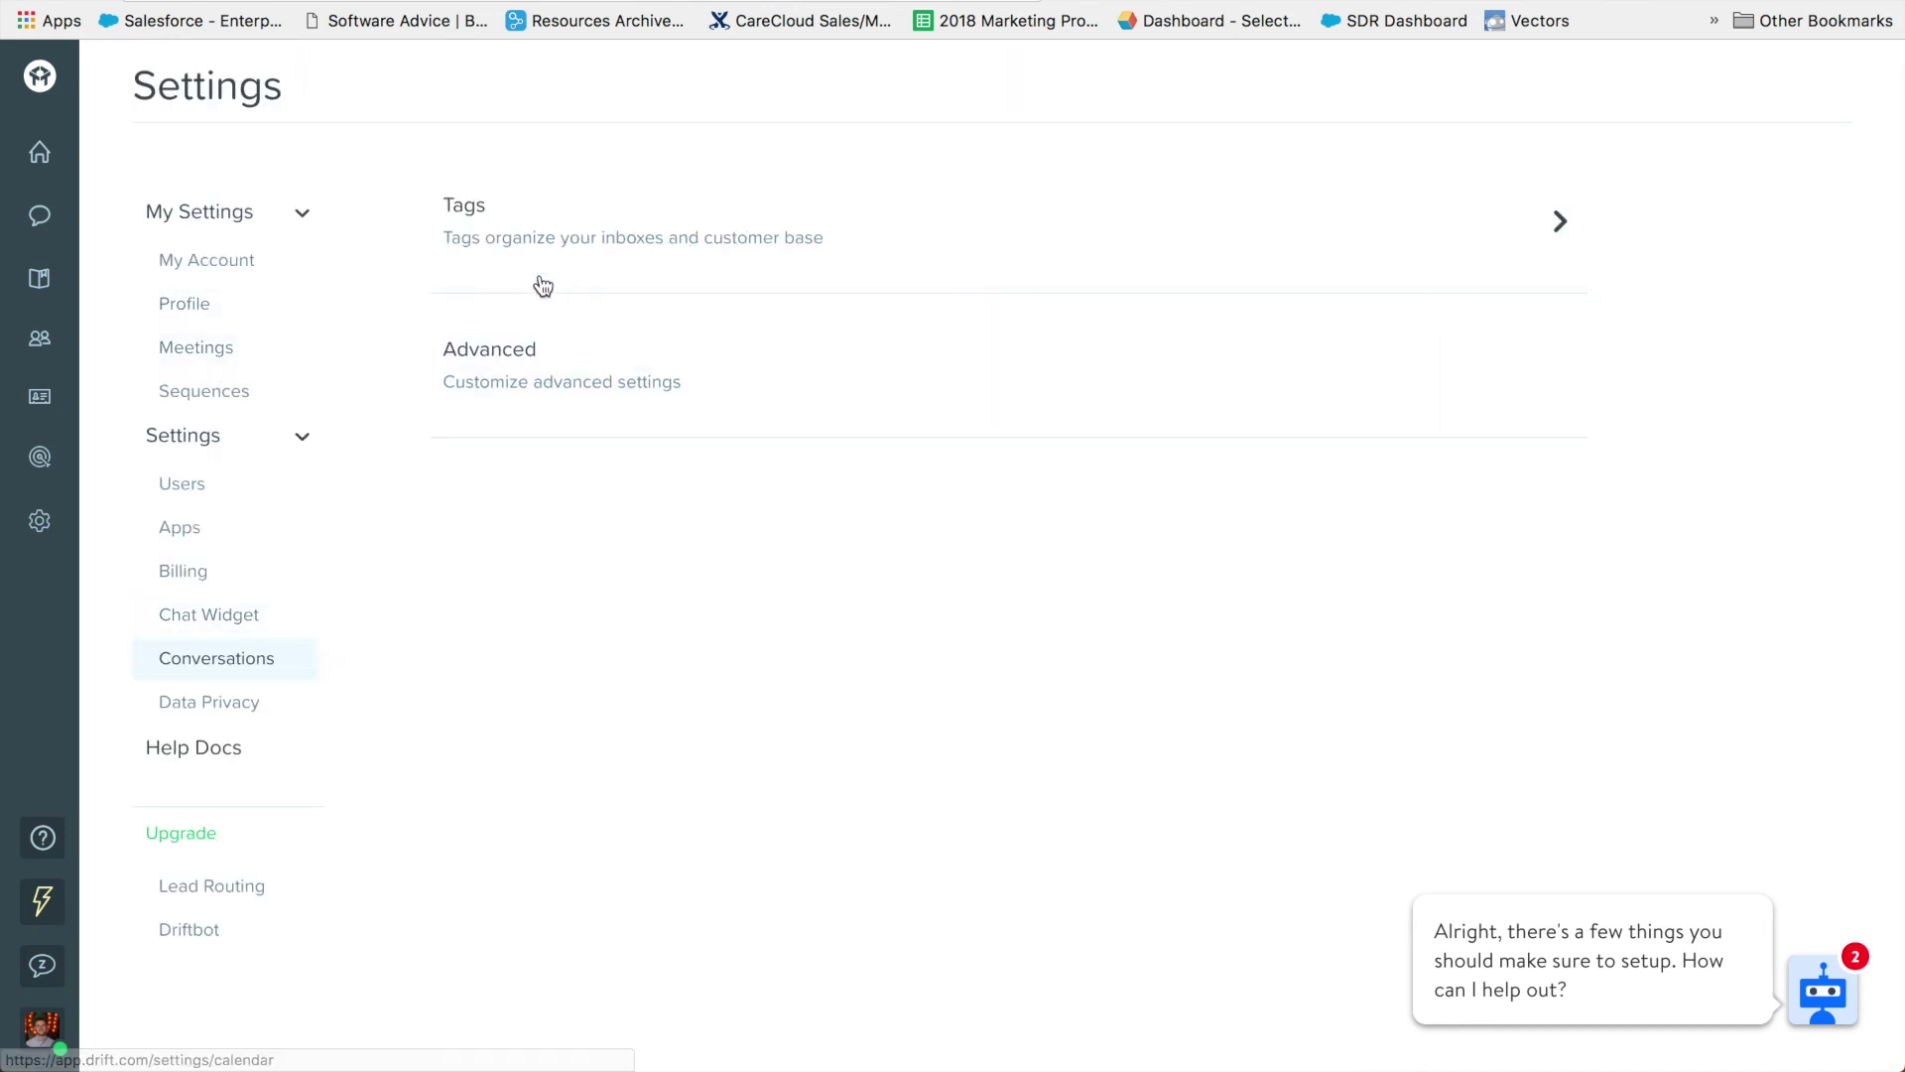
click(596, 362)
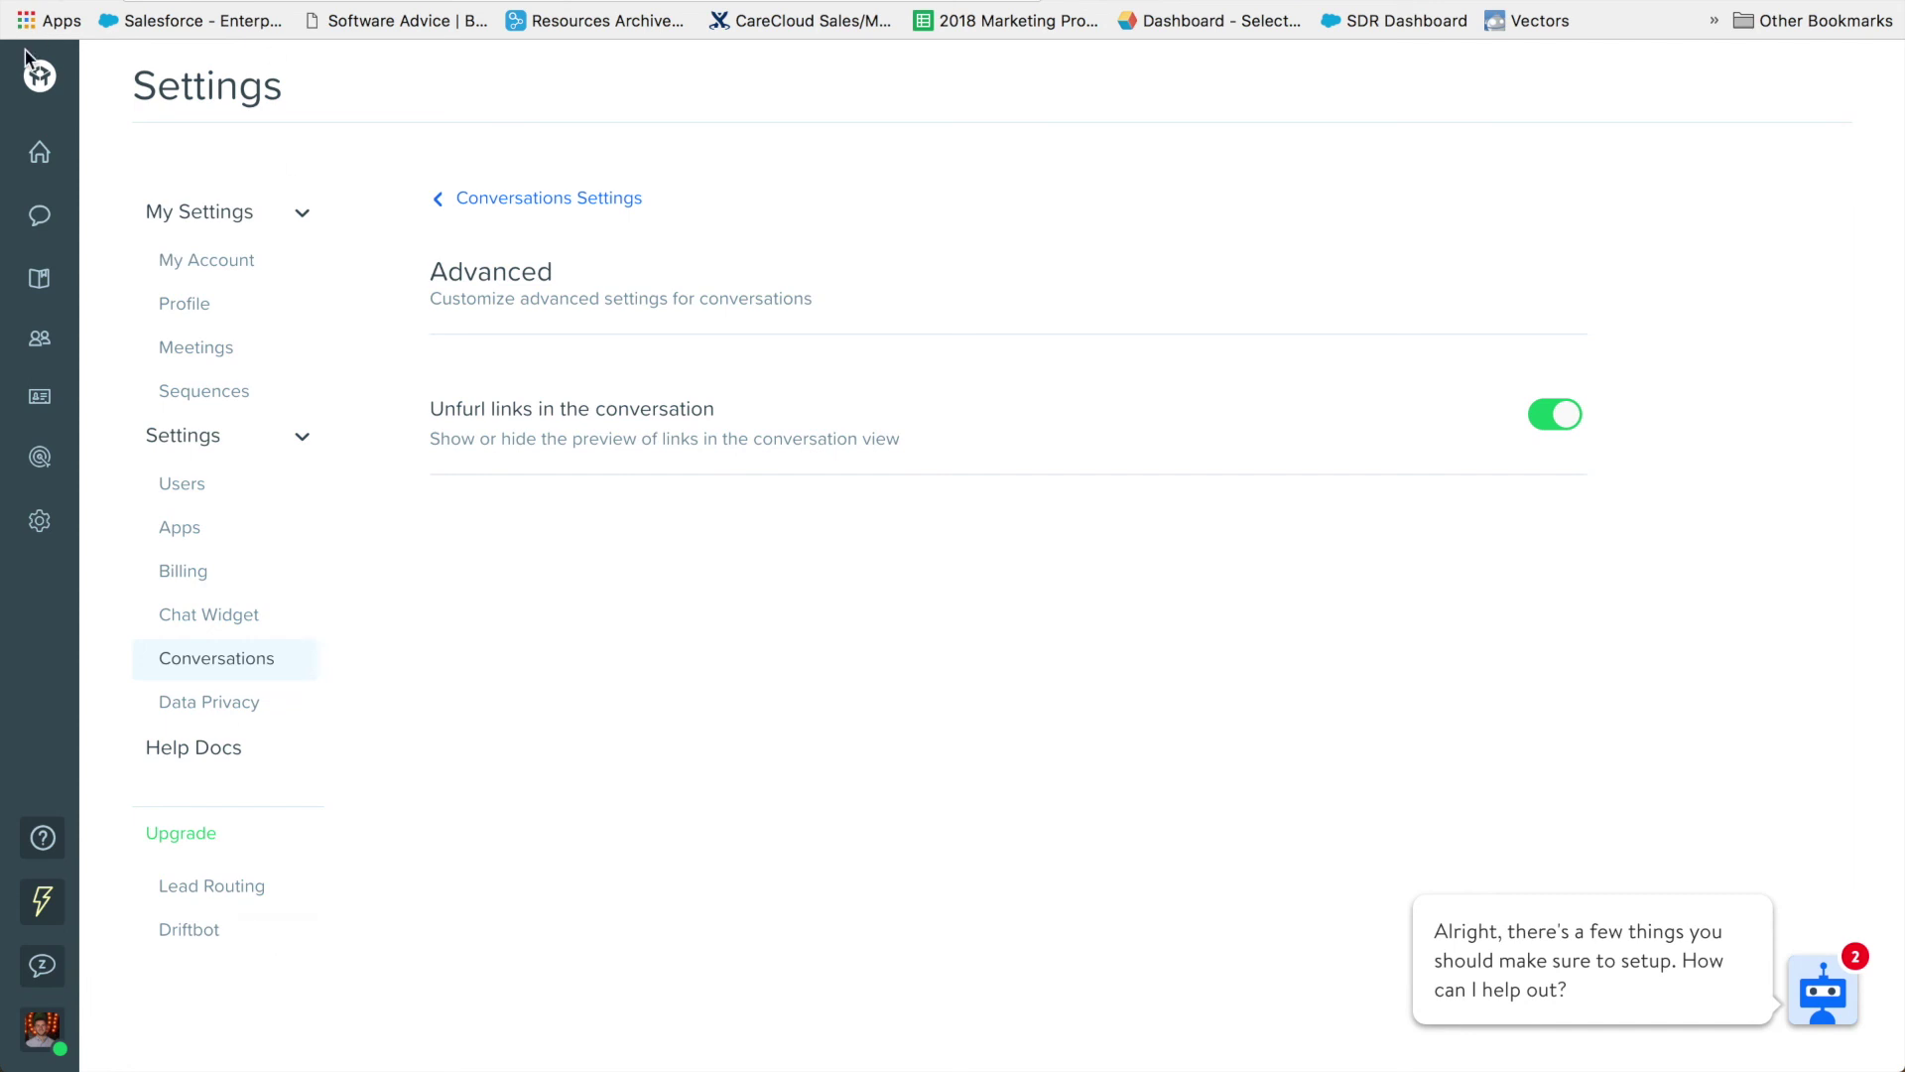
click(38, 77)
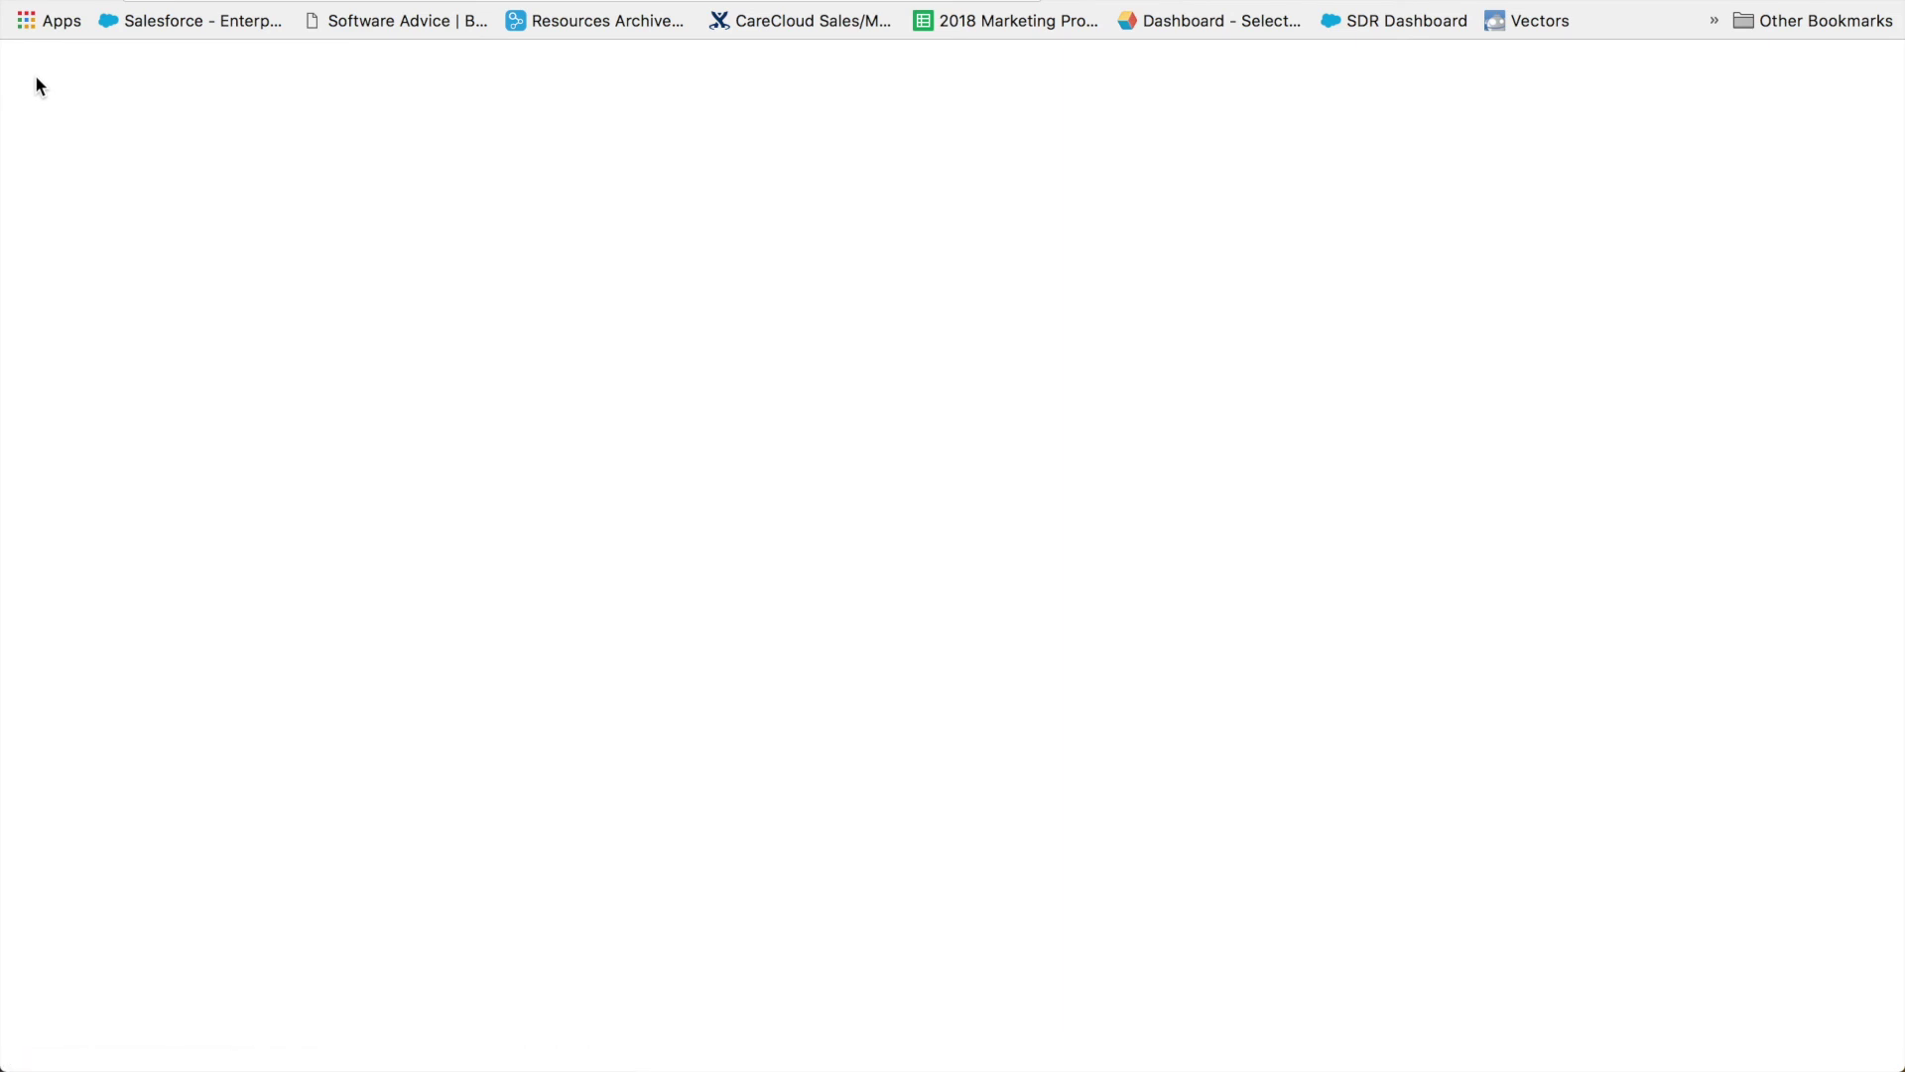